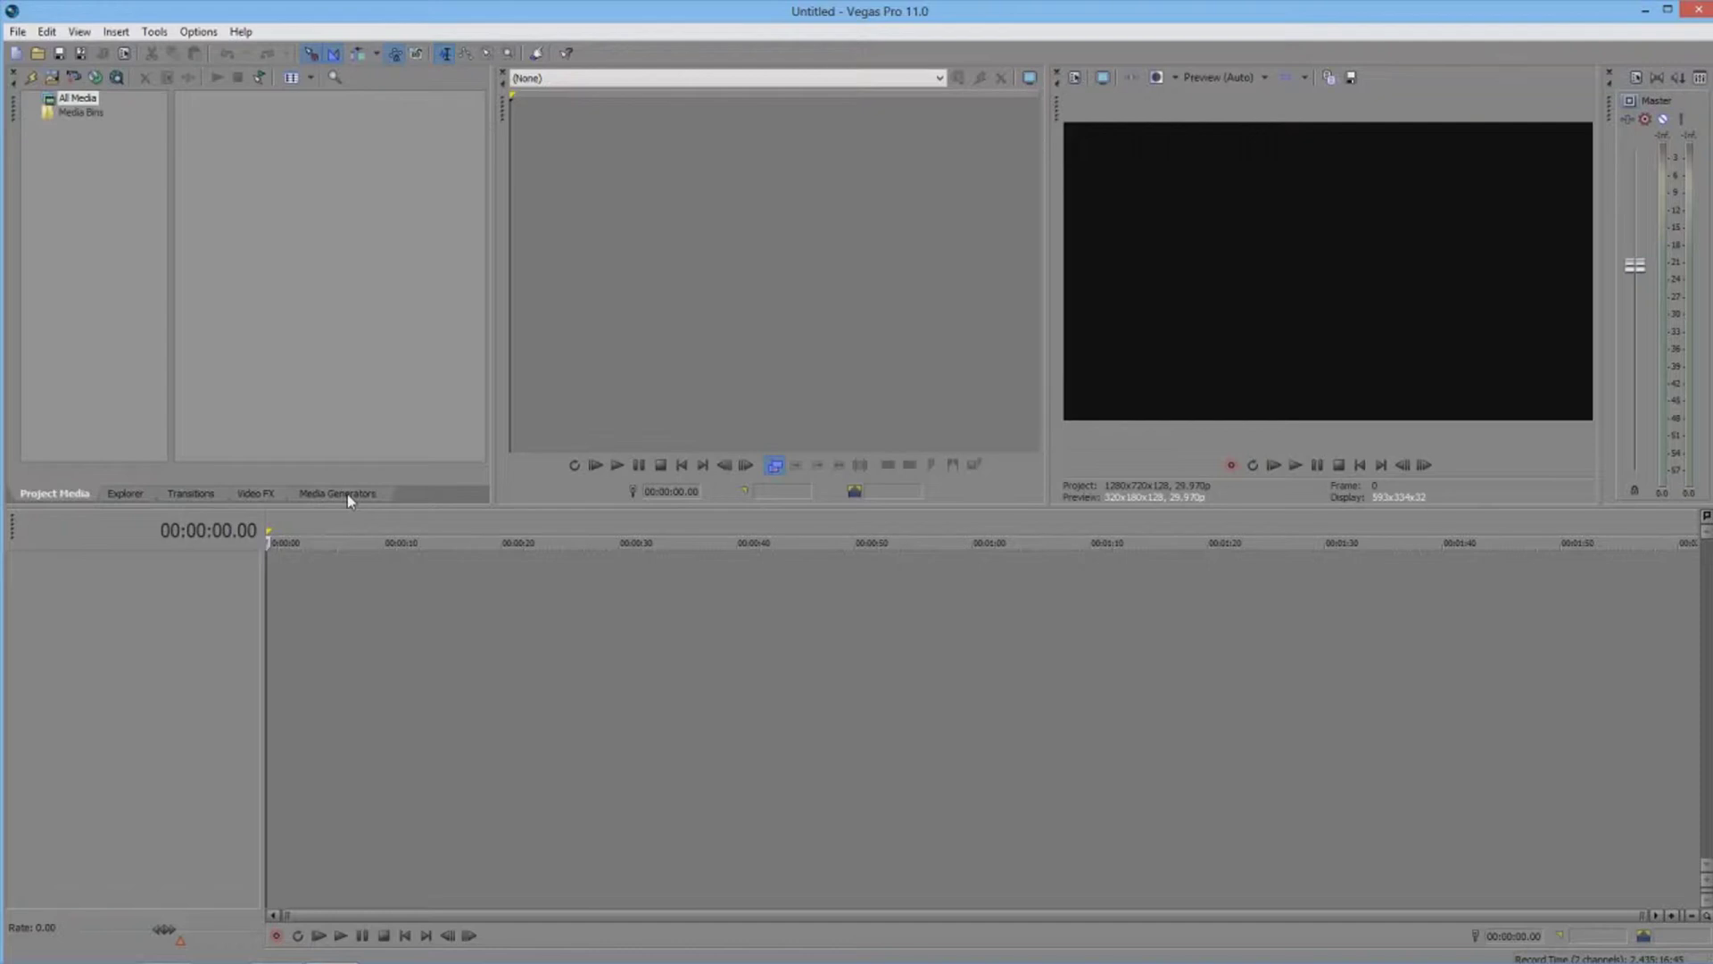
Switch the workspace to the Default Layout
click(79, 34)
mouse_move(114, 98)
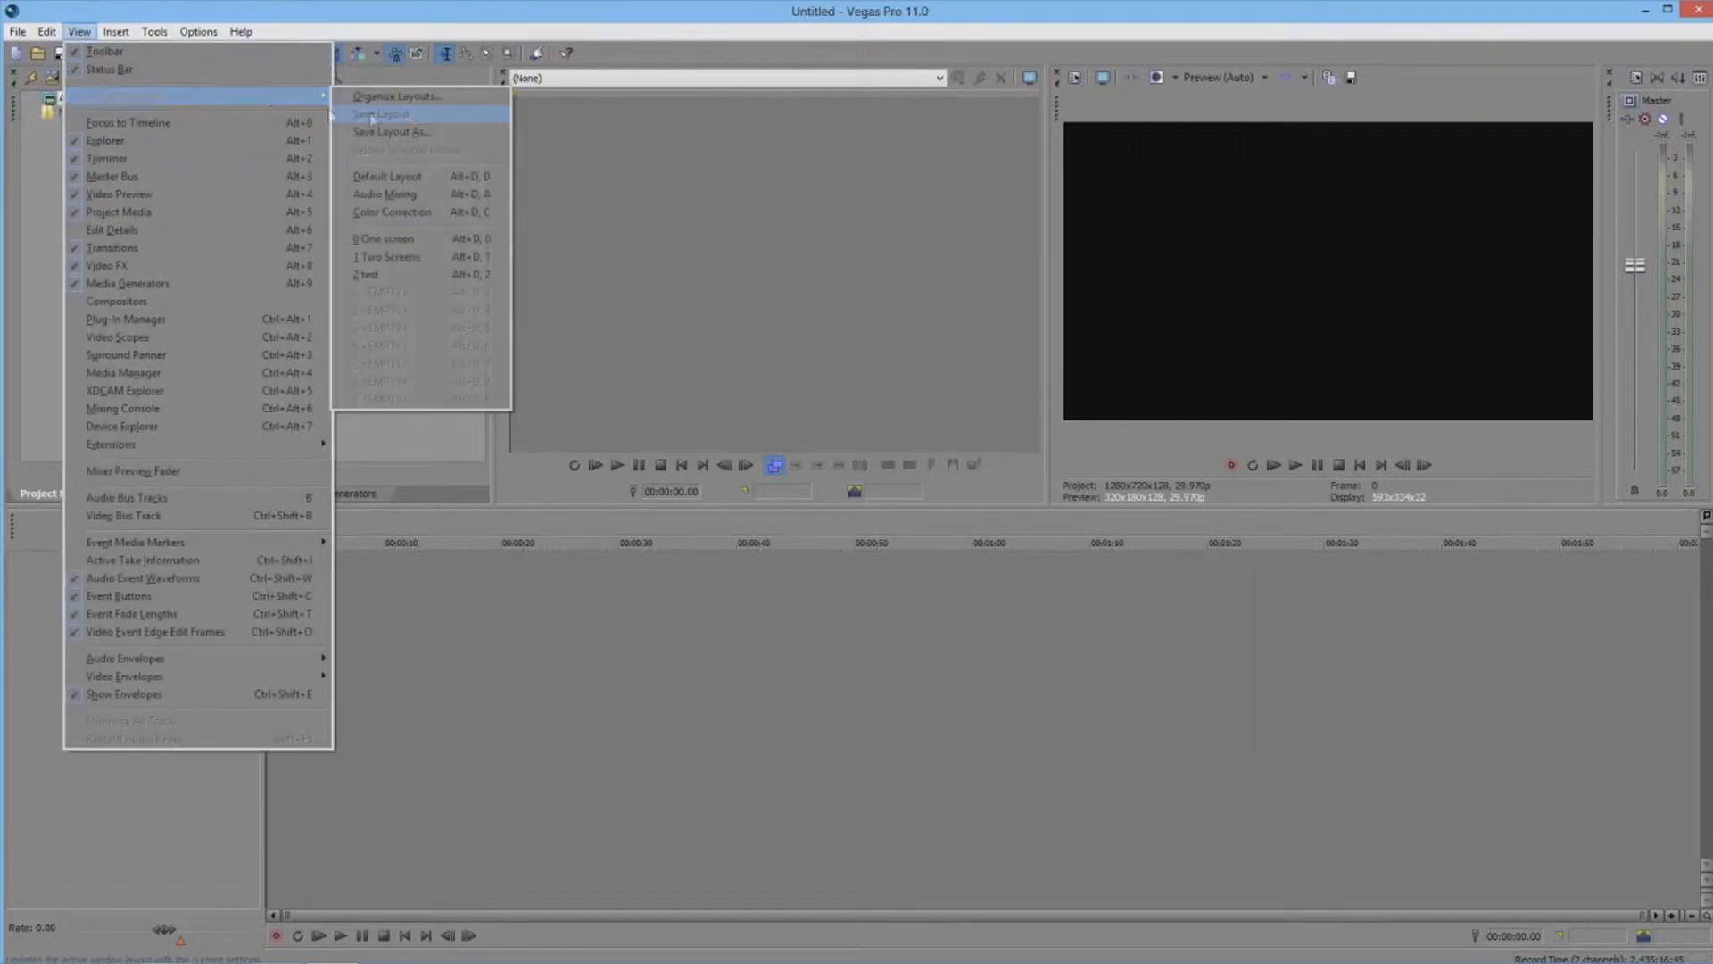
click(437, 179)
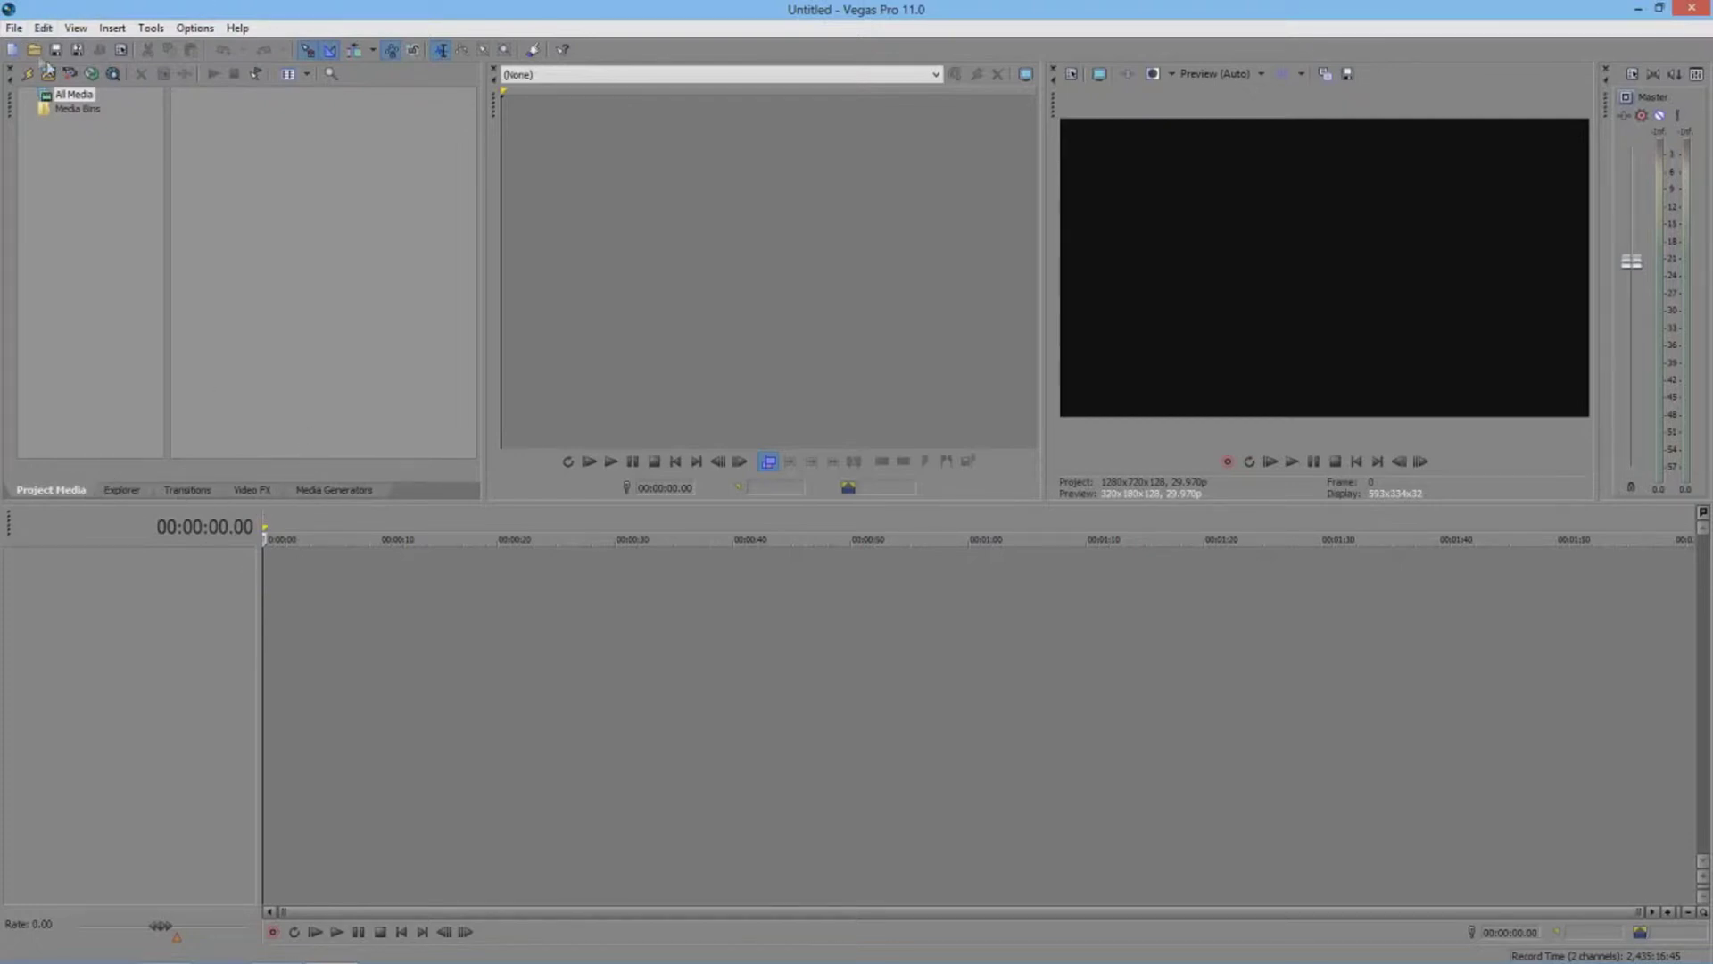
Import the Jigglypuff_song video from the trout bday folder into the project media
click(18, 28)
mouse_move(95, 198)
click(442, 205)
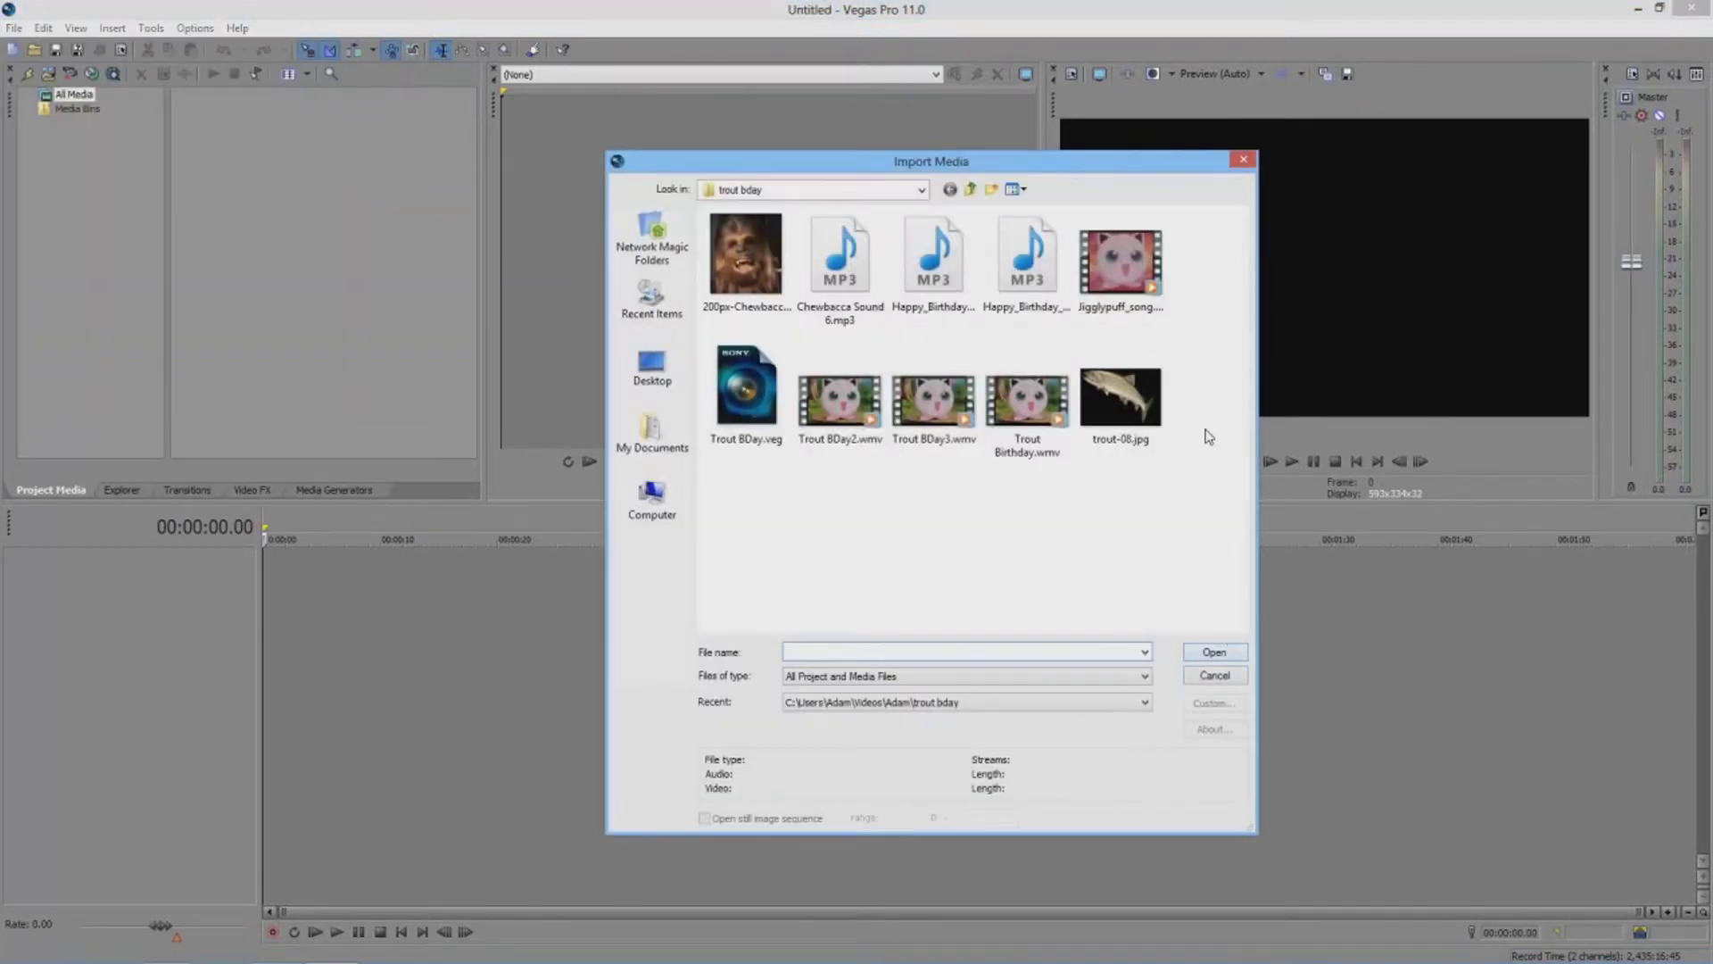
click(1121, 266)
click(1214, 652)
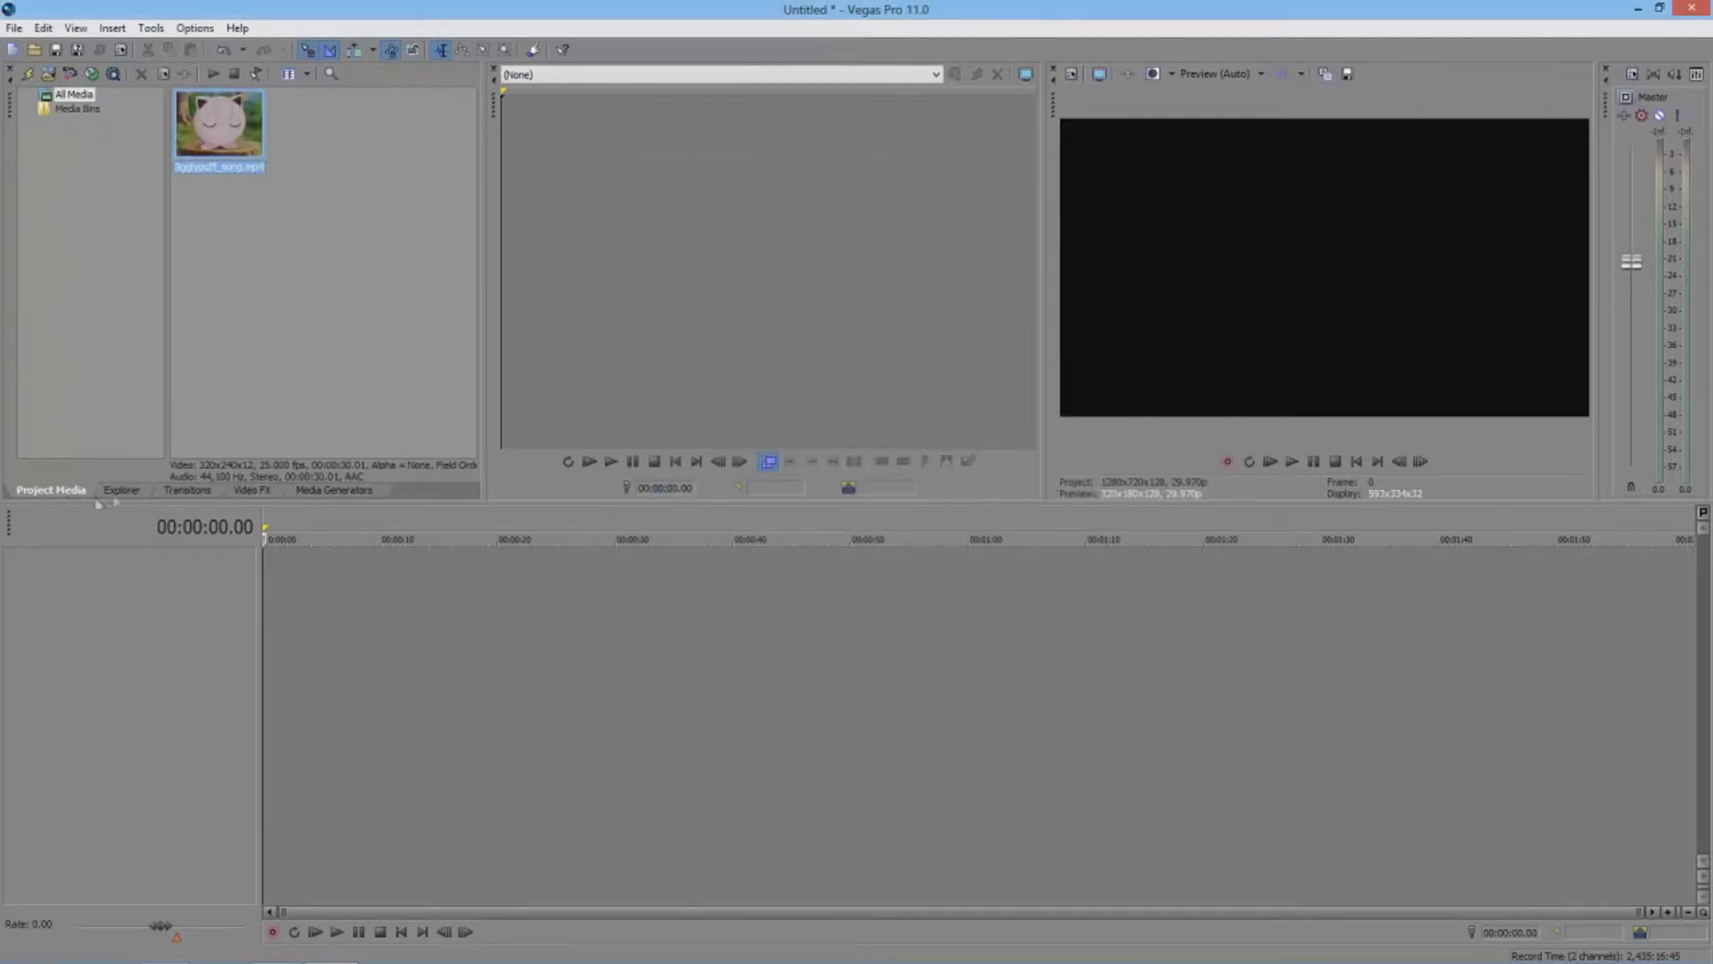
Place the Jigglypuff_song.mp4 clip from the project media at the start of the timeline
click(135, 490)
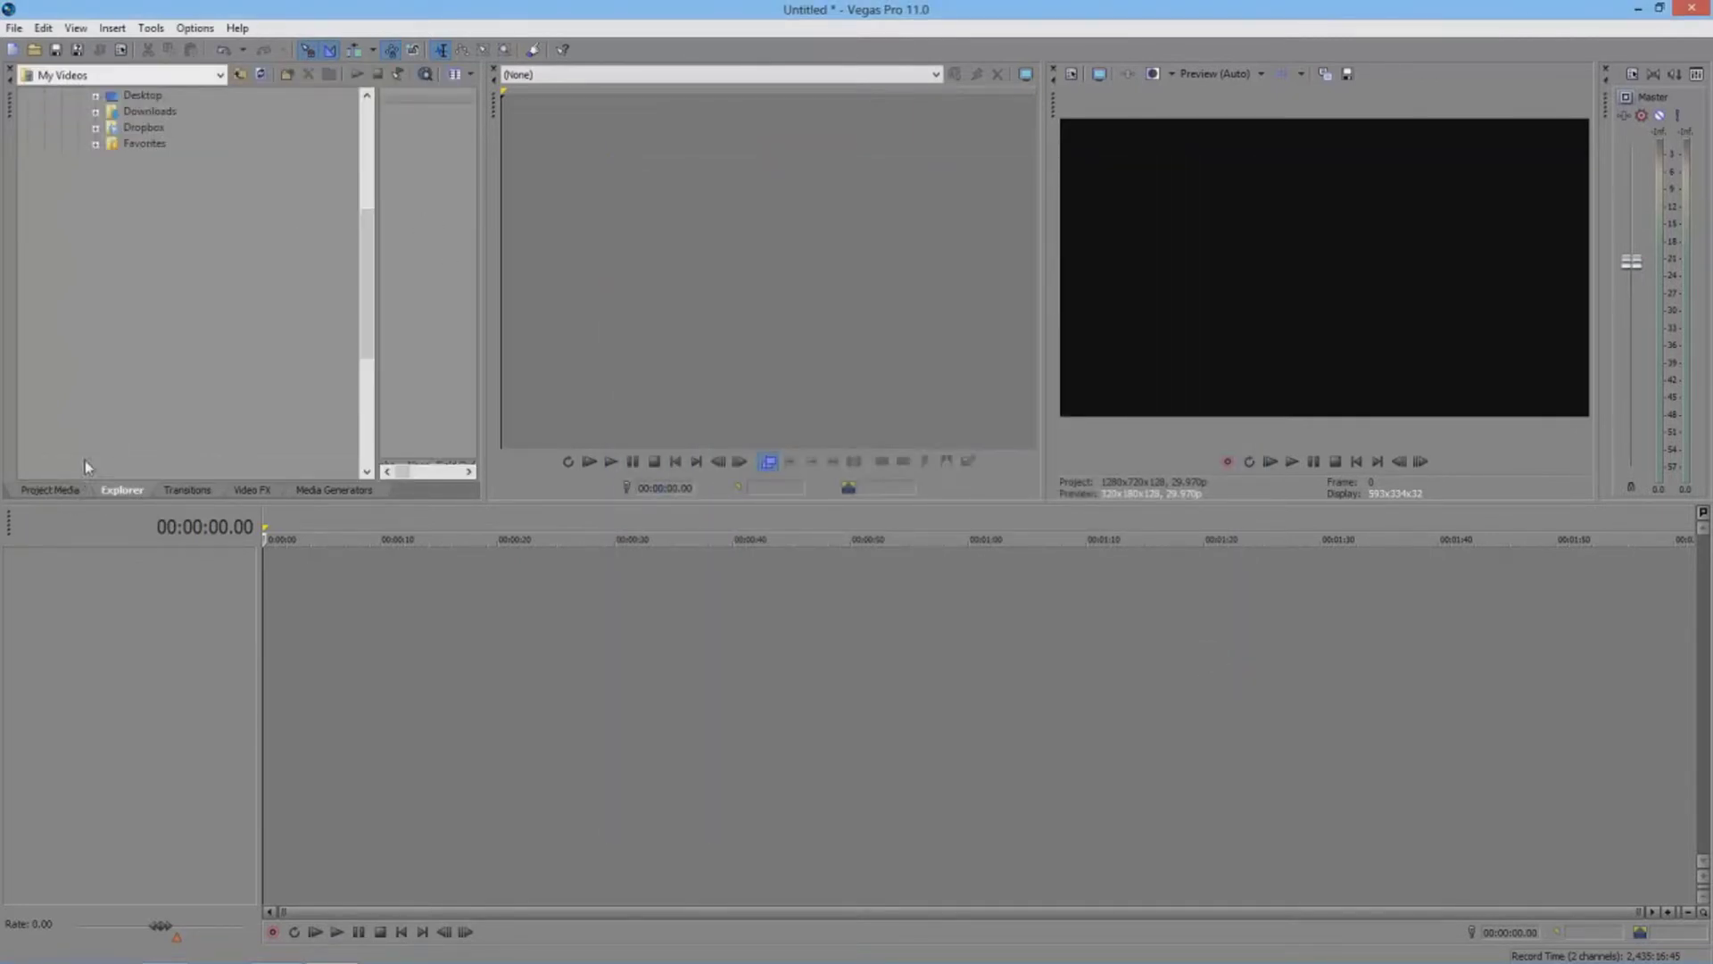
click(55, 490)
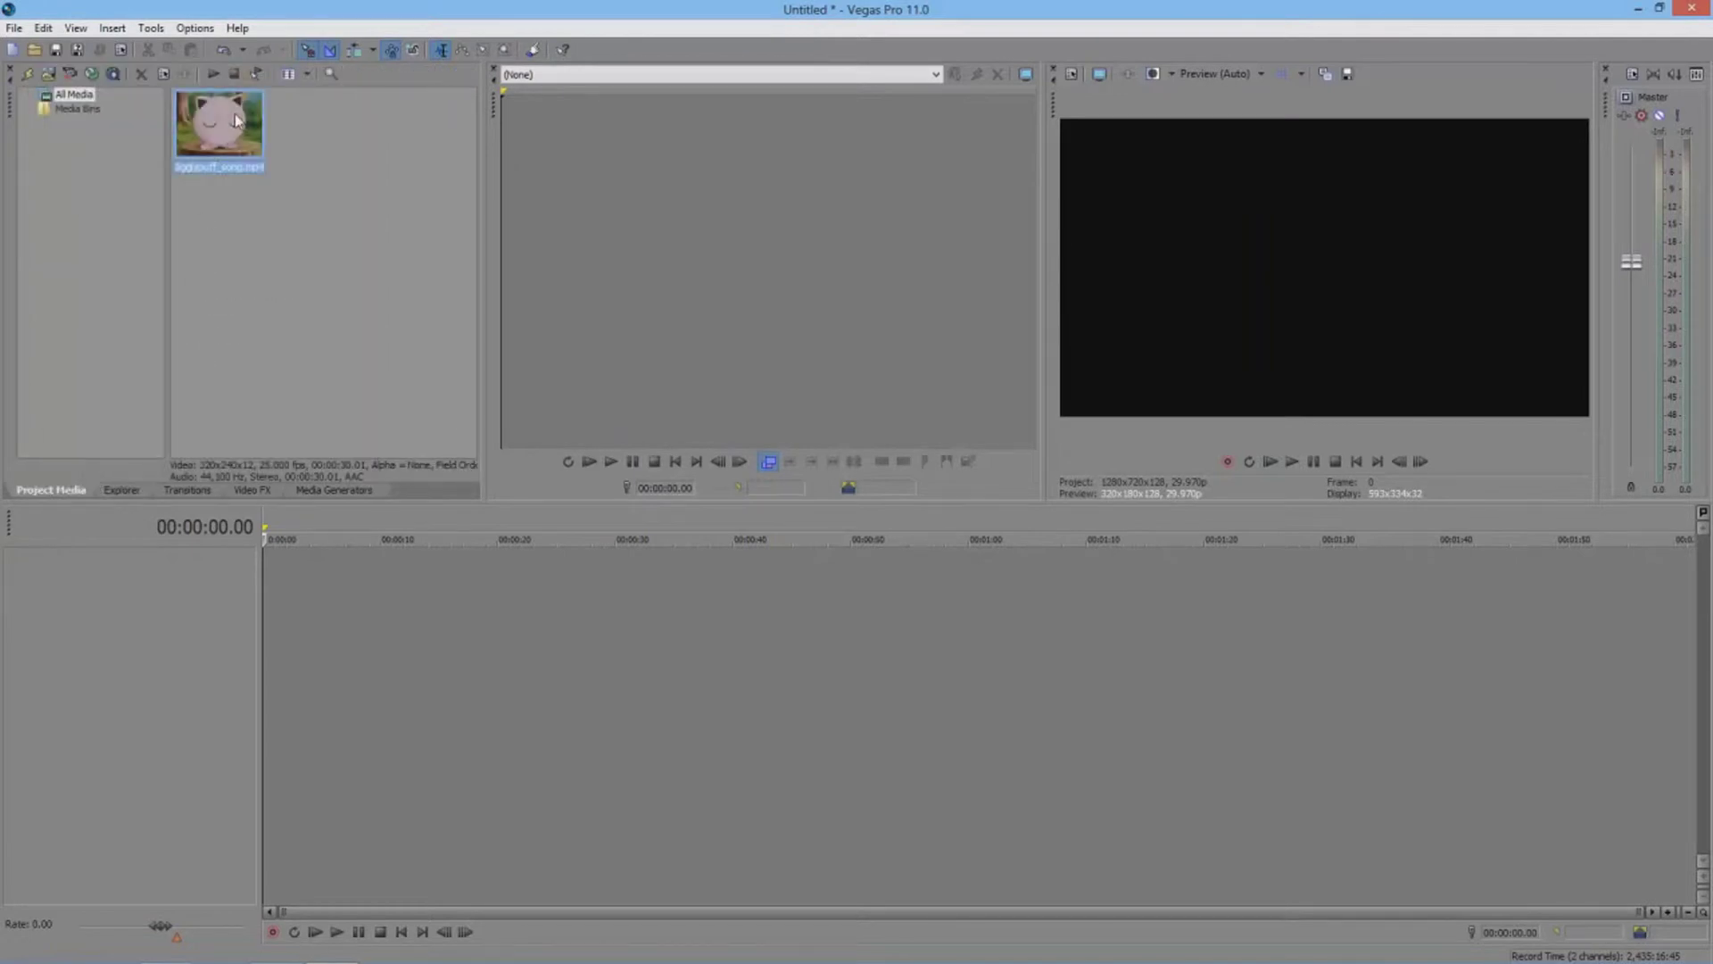
drag(231, 121, 279, 610)
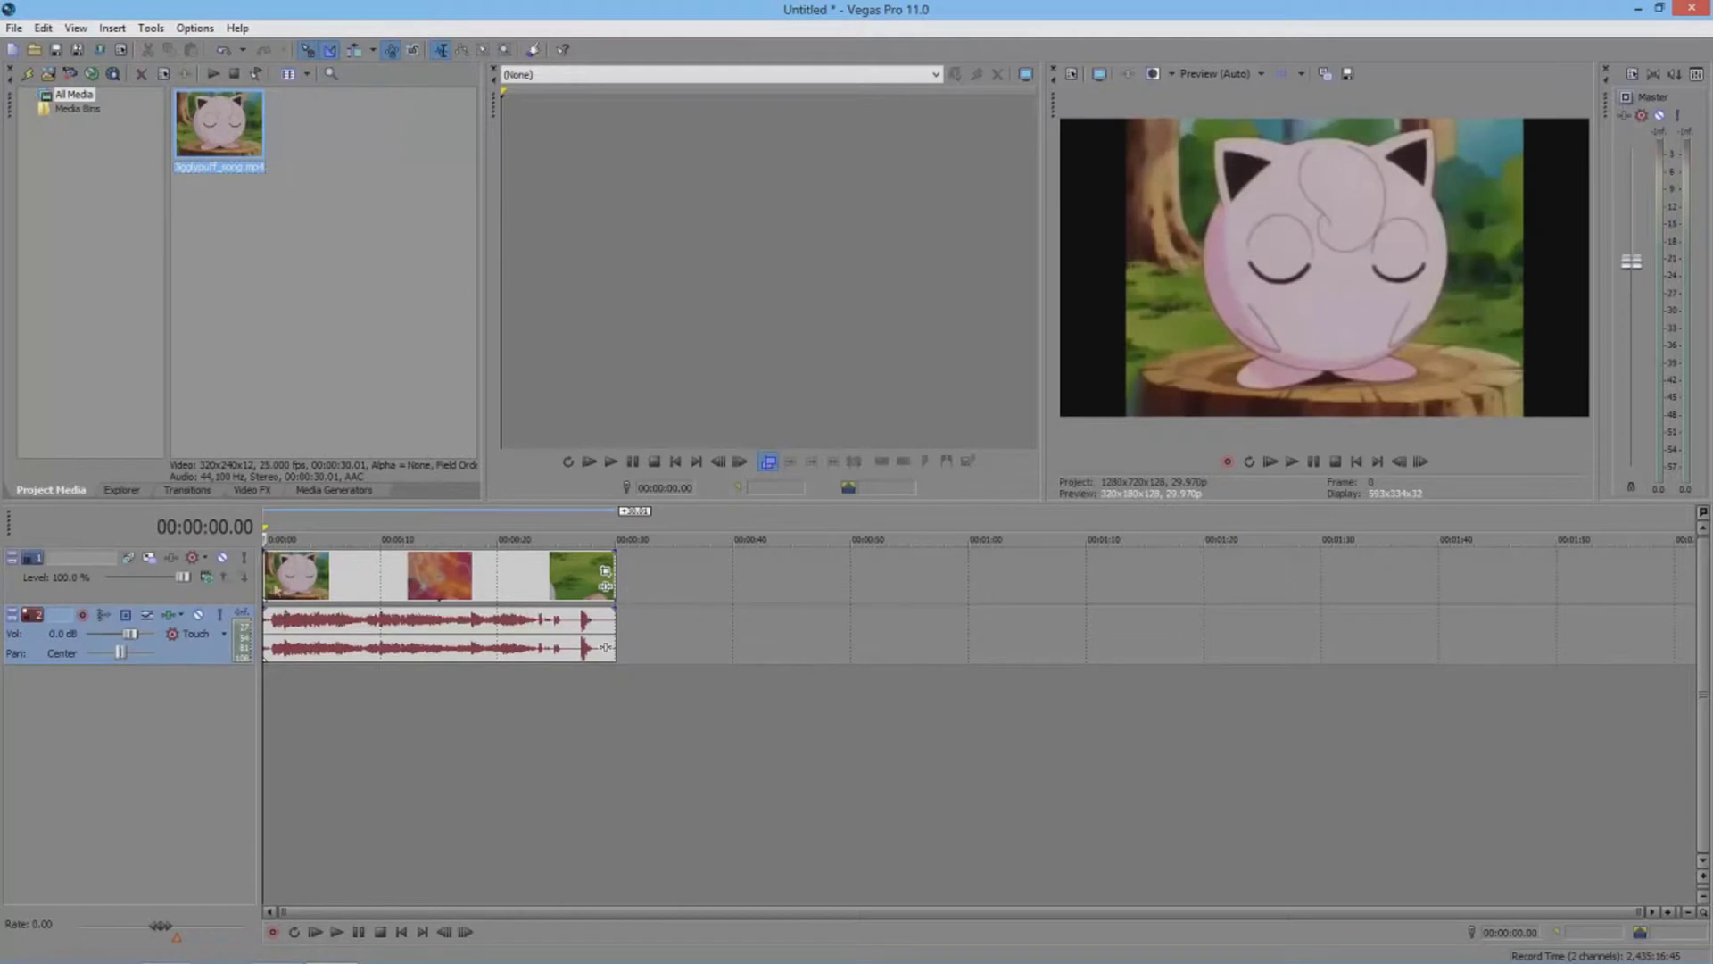
Import Chewbacca Sound 6.mp3 and place it on a new audio track at the start of the timeline
click(14, 28)
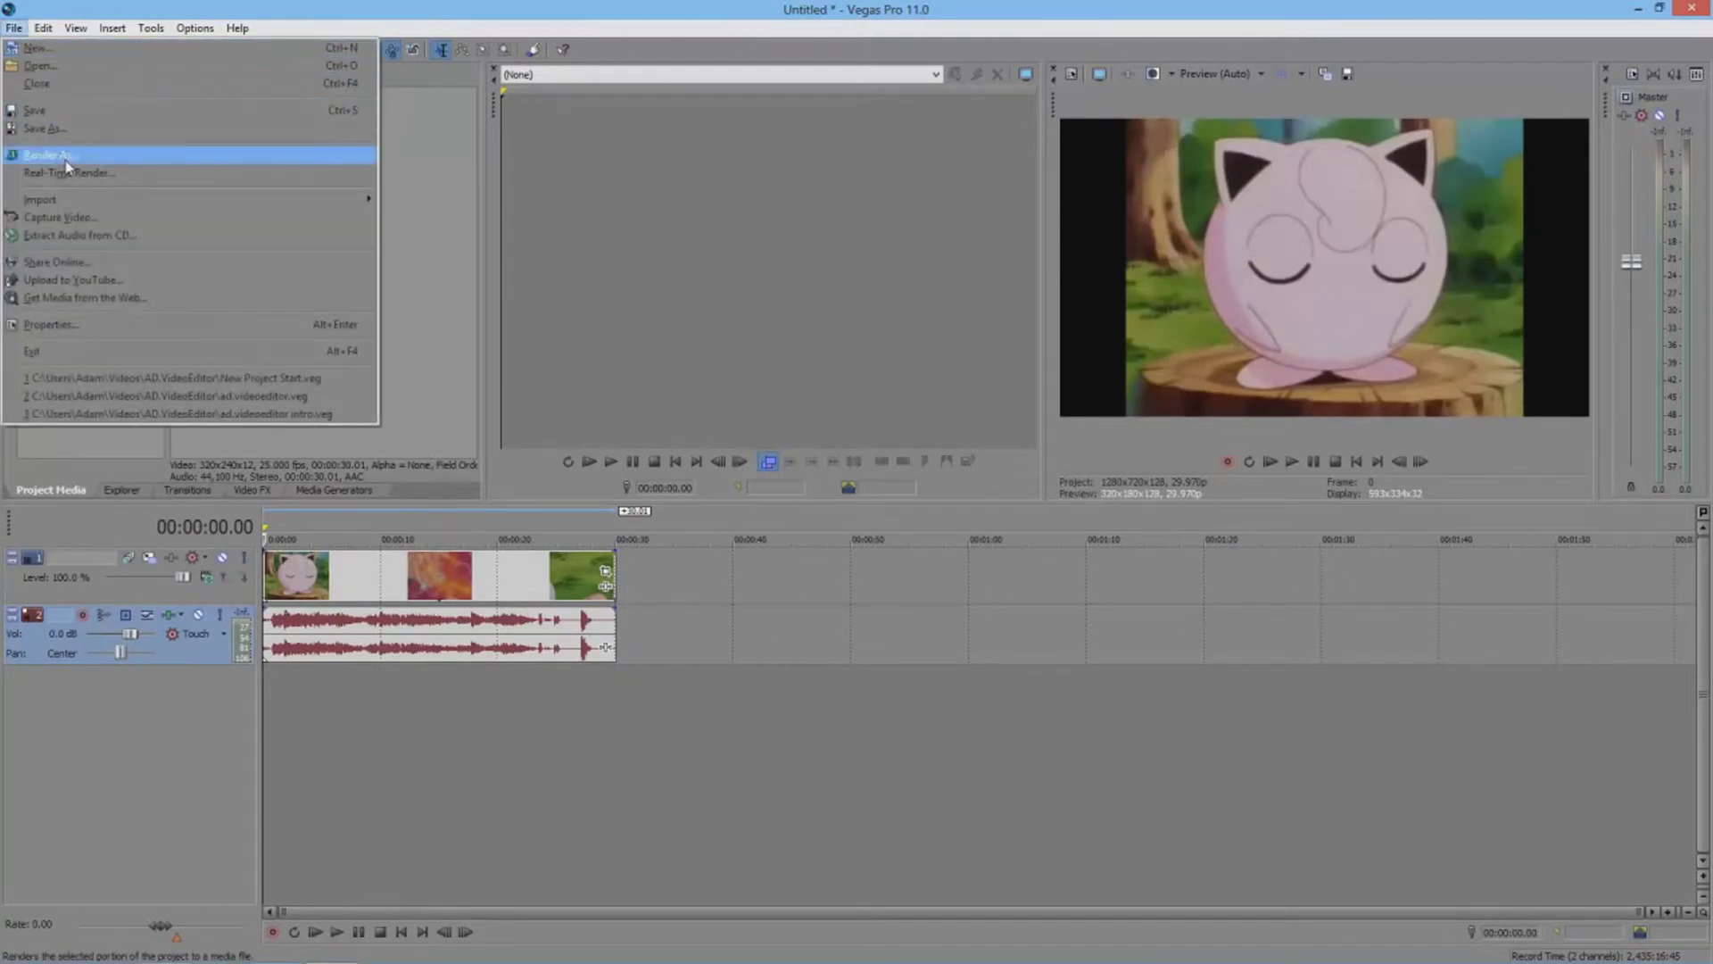
mouse_move(80, 199)
click(498, 210)
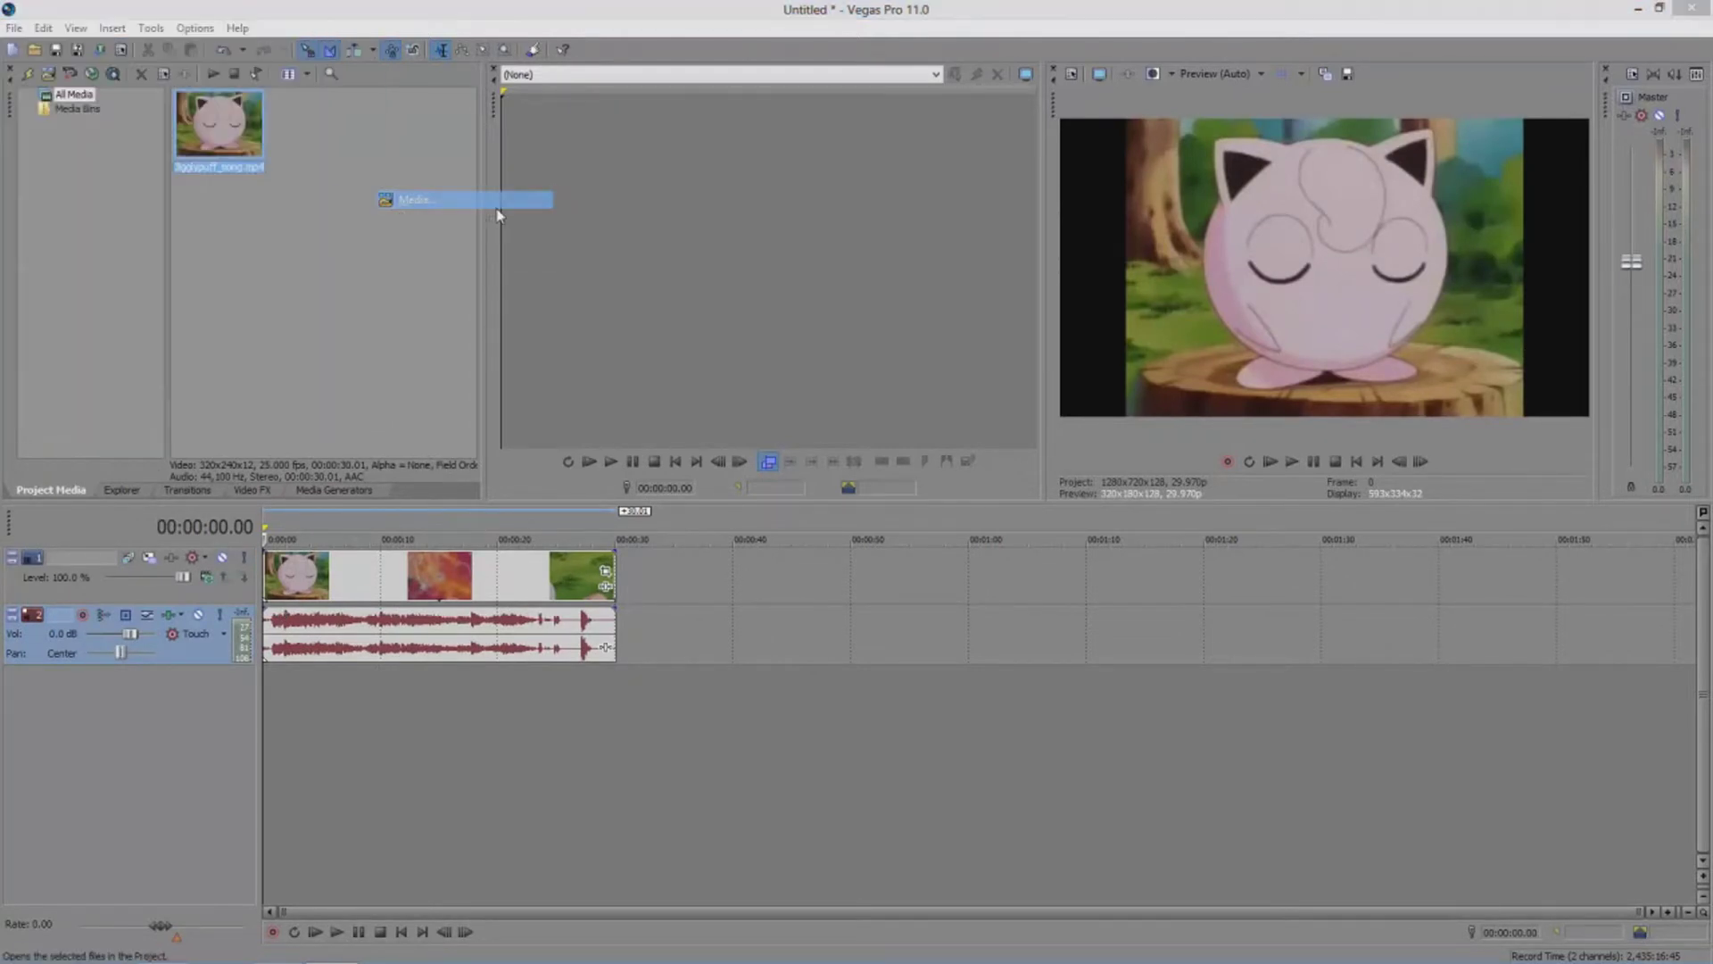
click(837, 273)
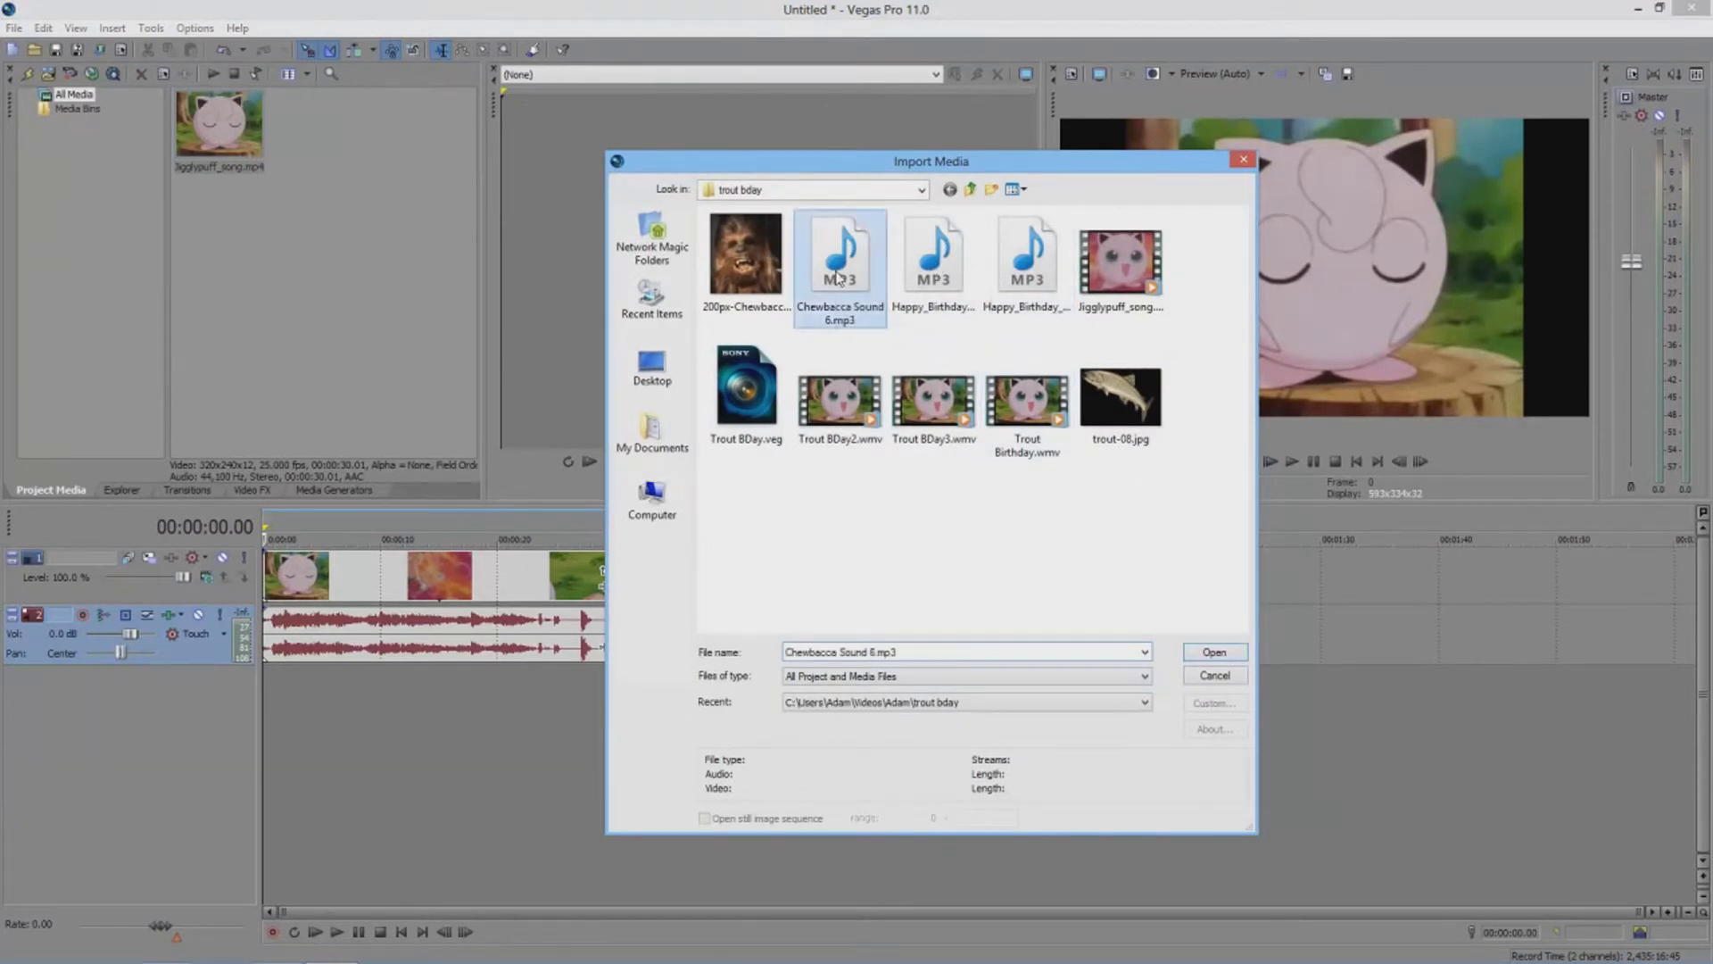
double_click(837, 273)
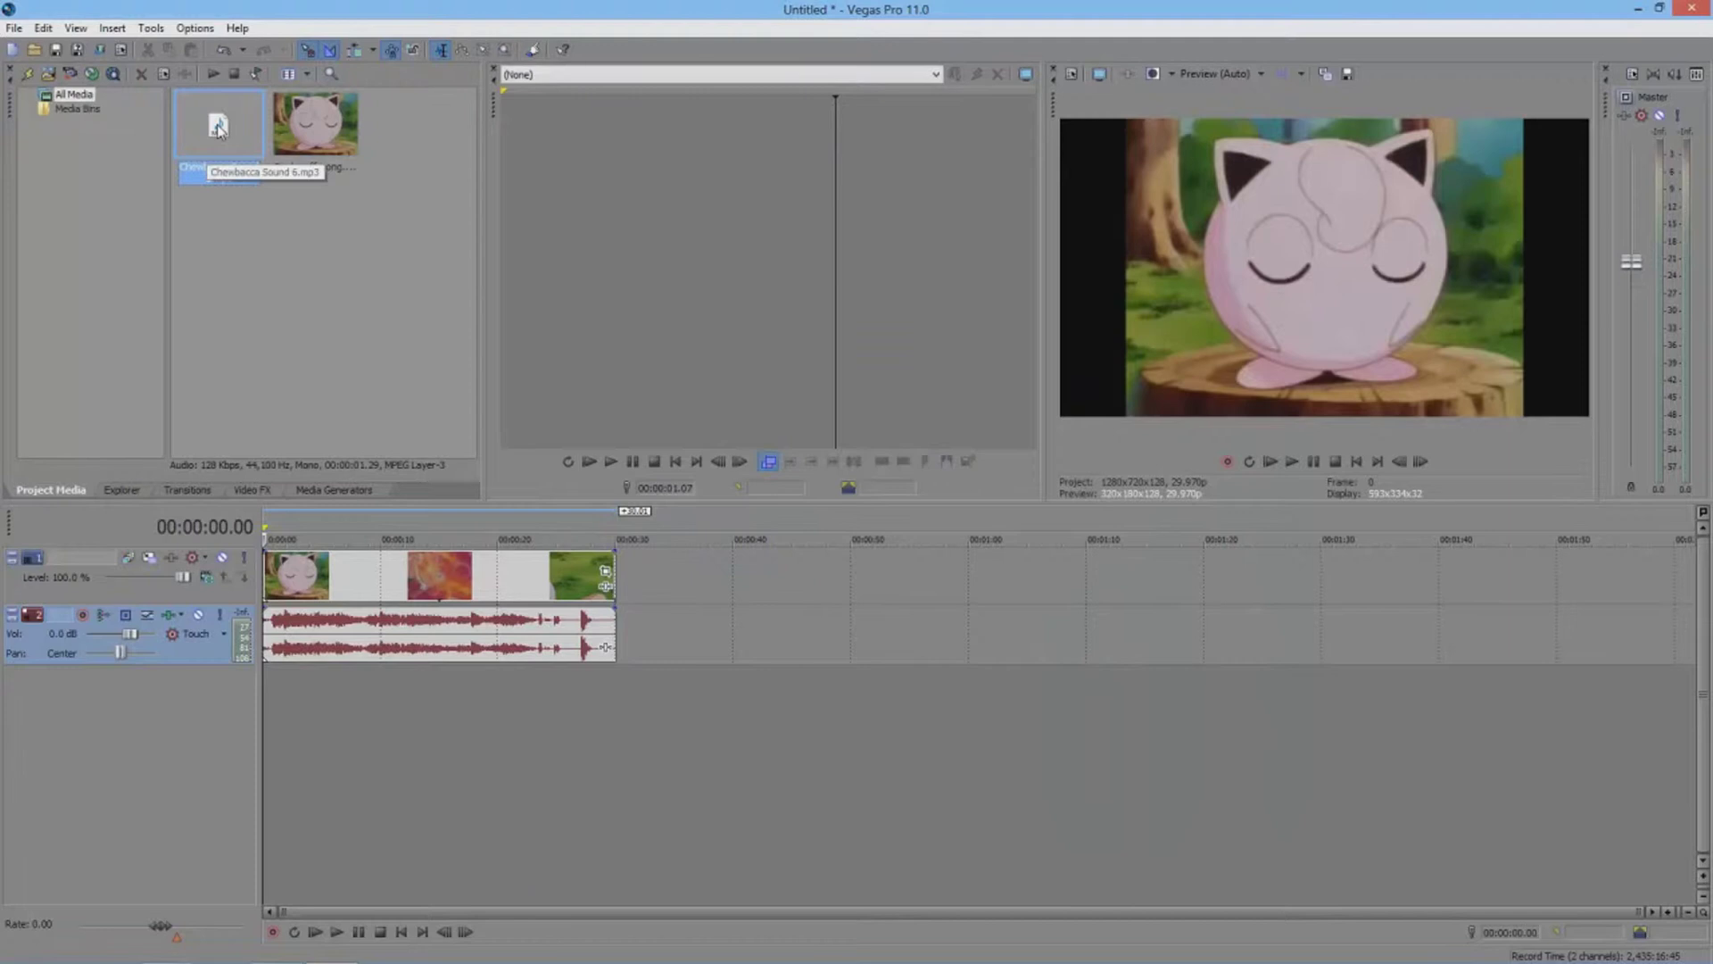
drag(219, 131, 282, 742)
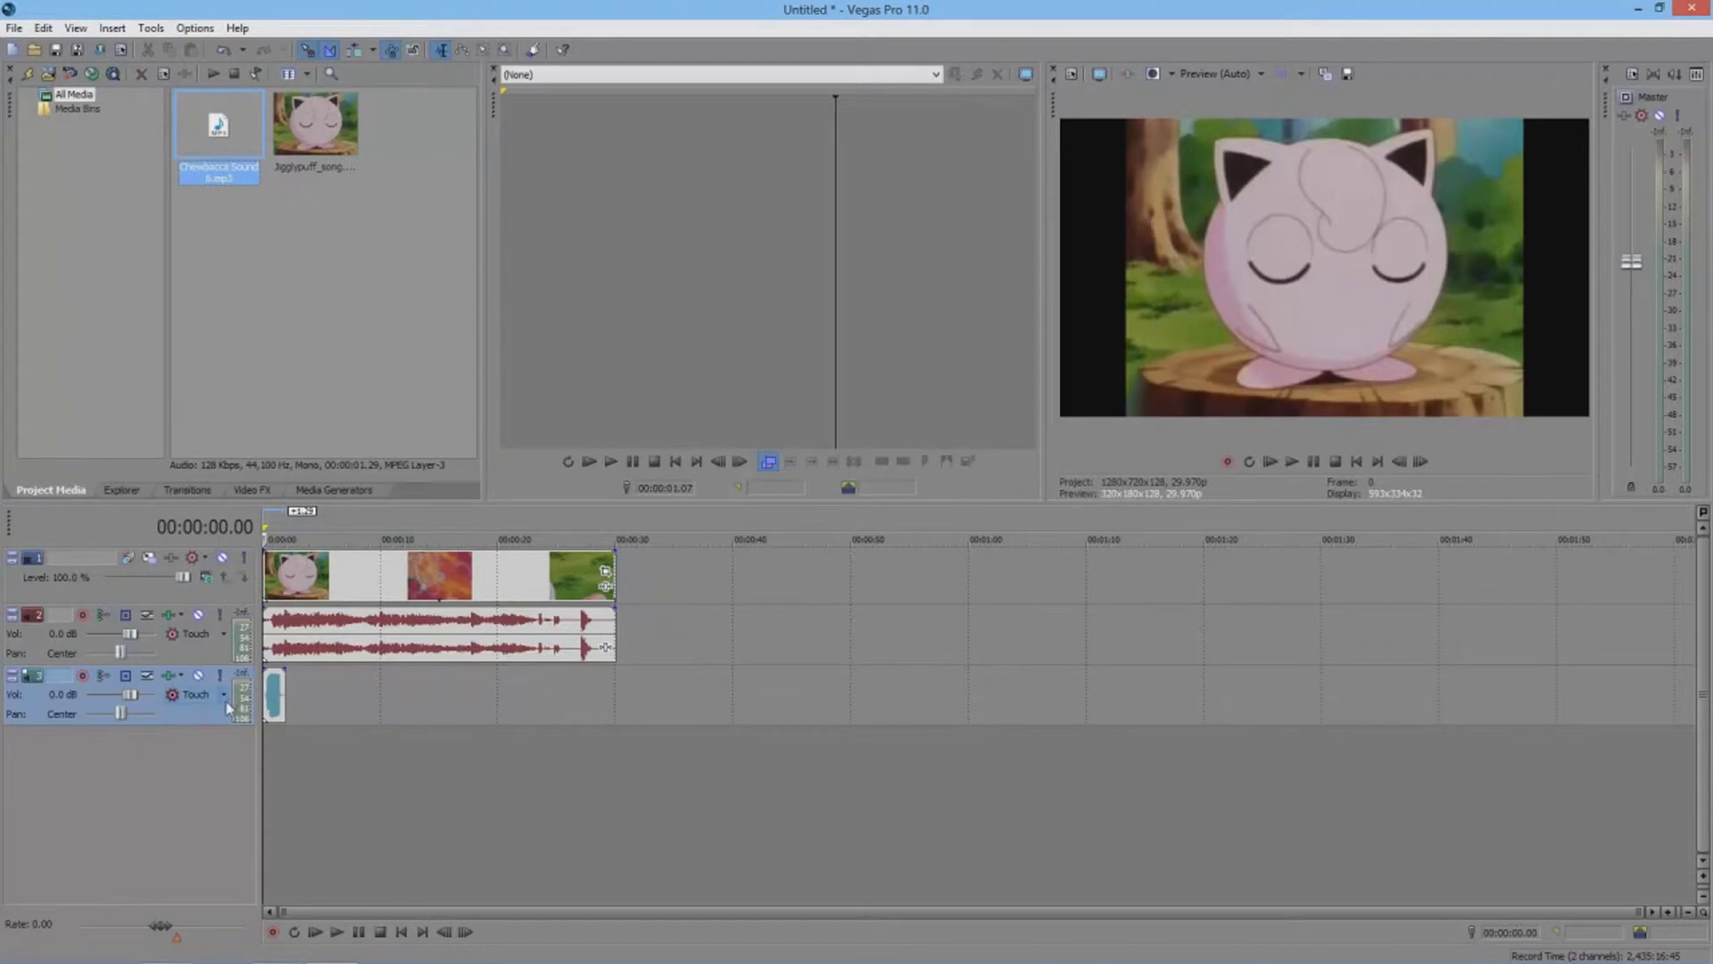
Delete both audio tracks and the video track from the timeline
key(Delete)
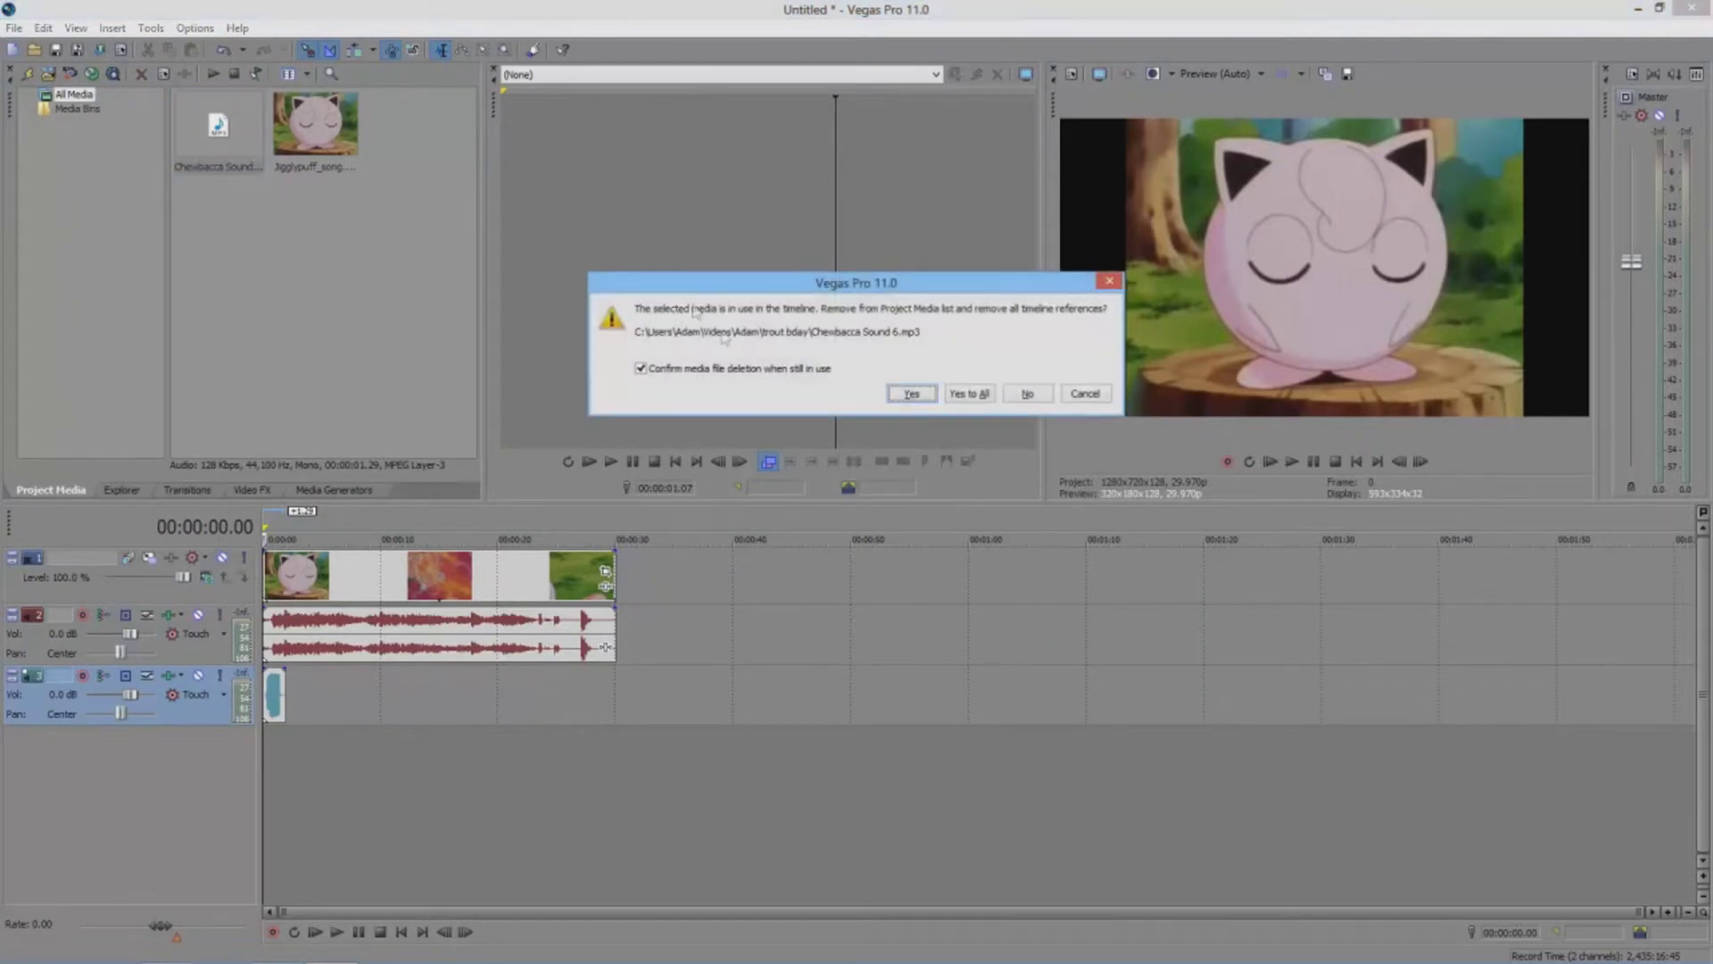
click(1084, 394)
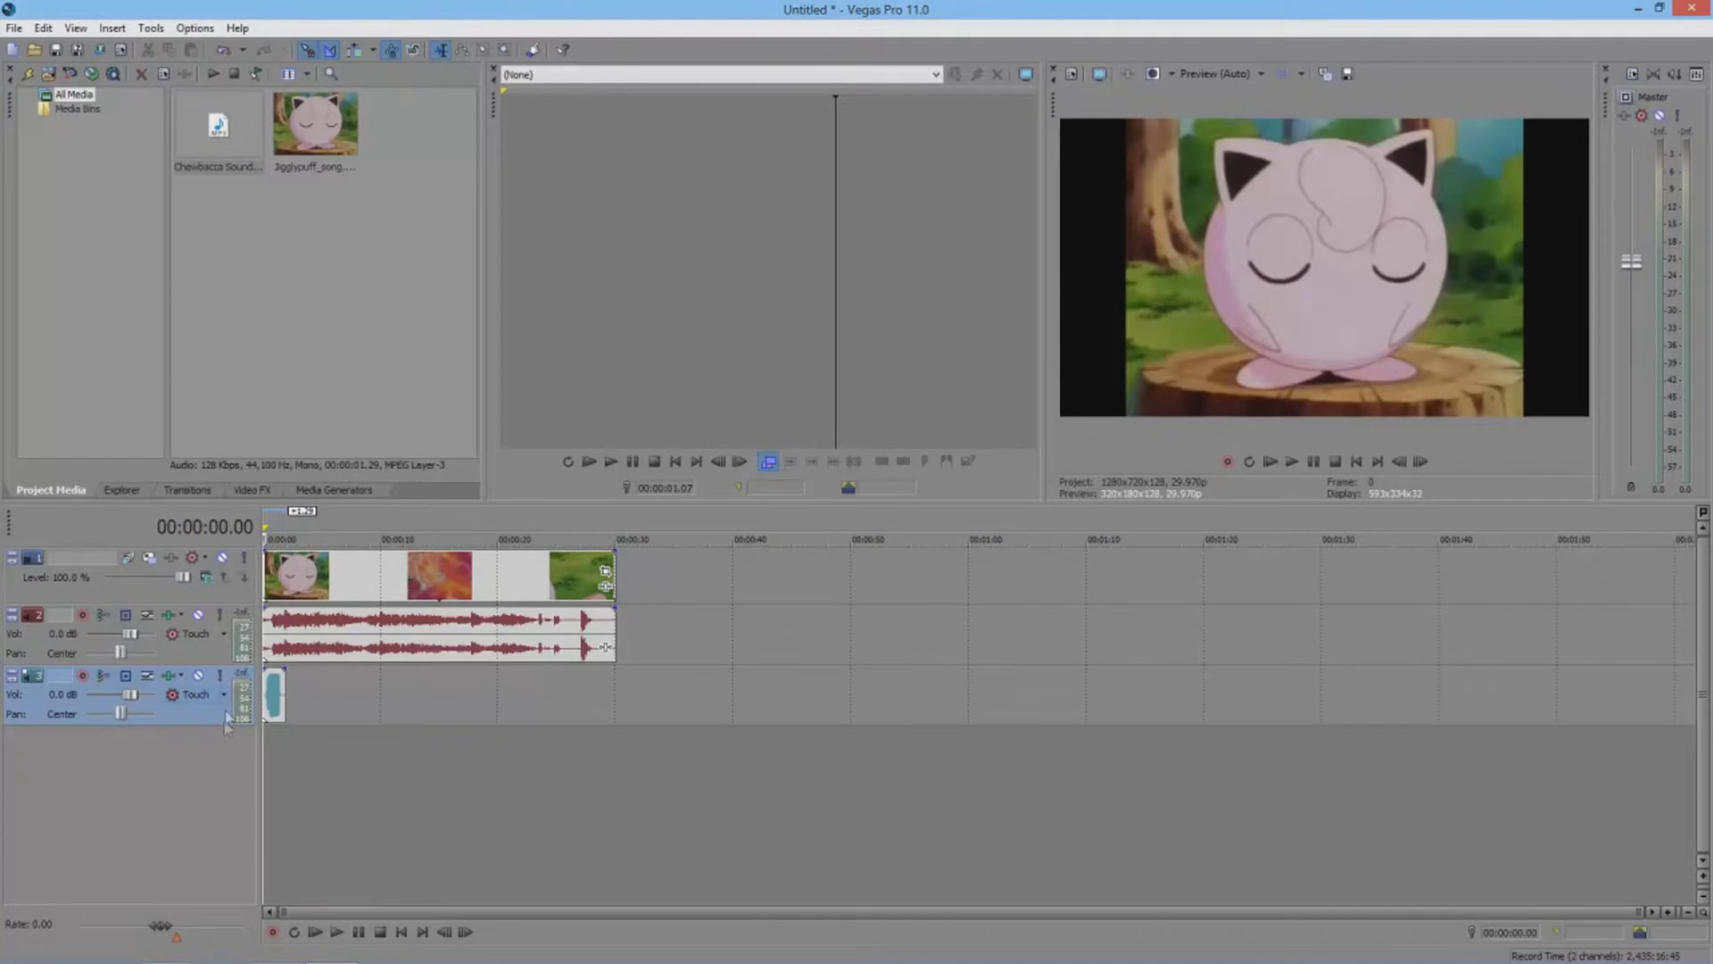
key(Delete)
key(Delete)
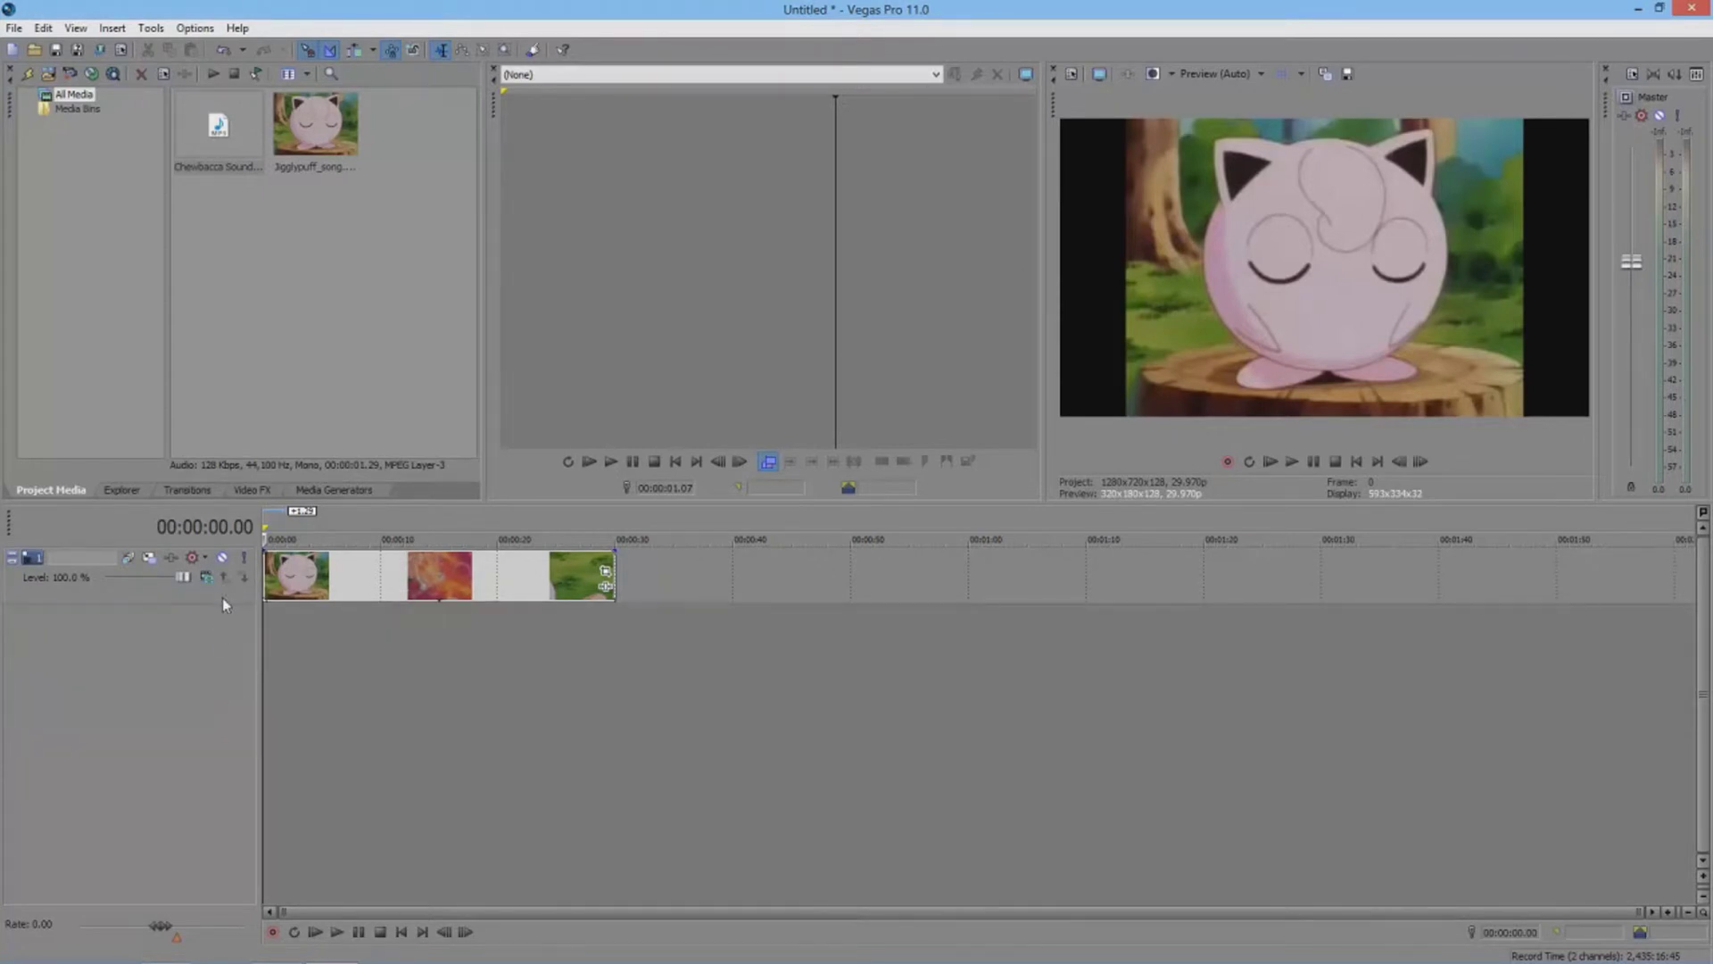
click(222, 582)
key(Delete)
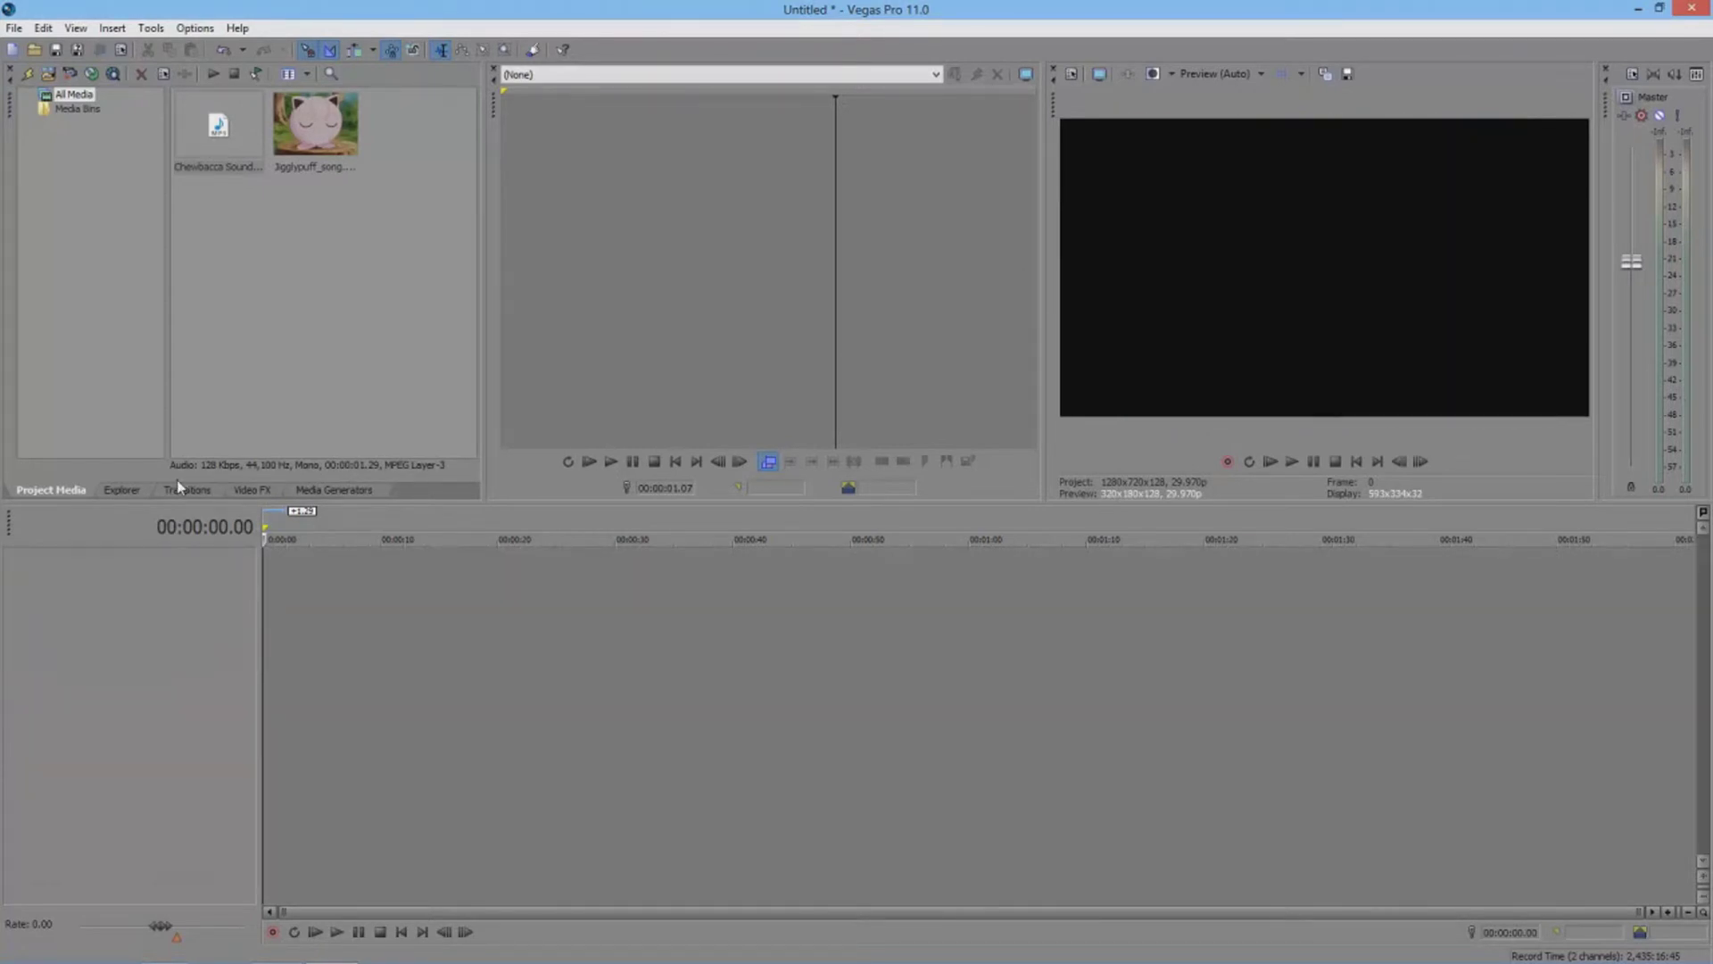
Show the file Explorer and enlarge its pane in both width and height
click(147, 488)
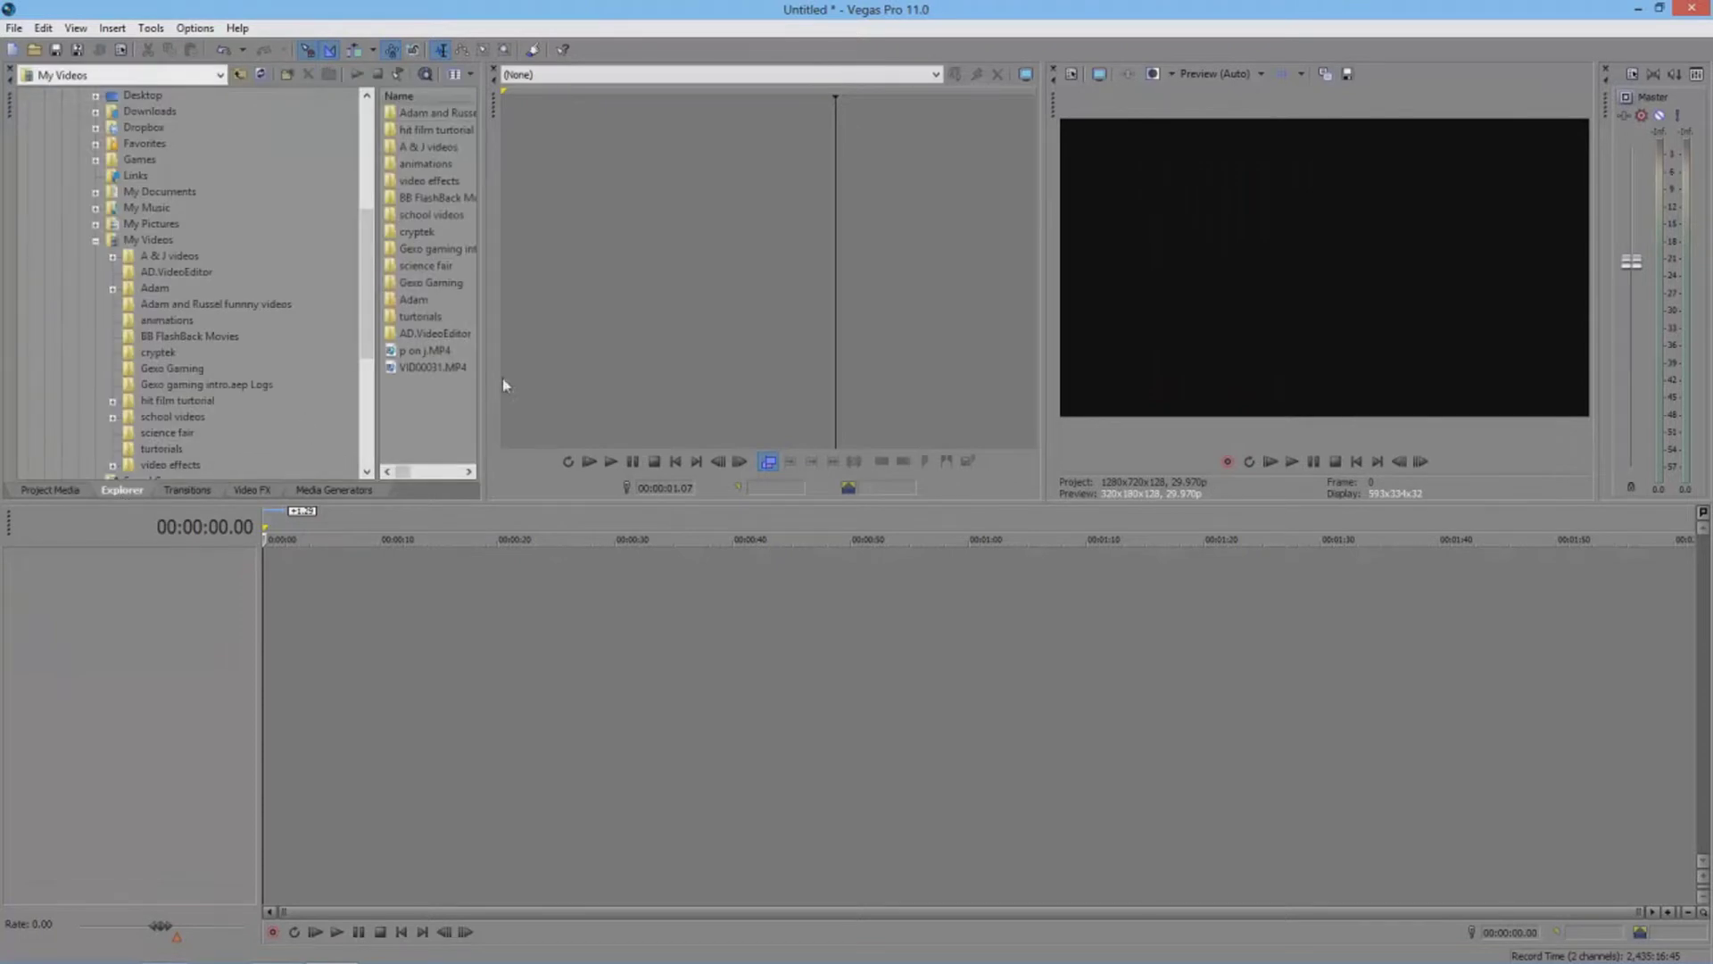
drag(483, 387, 707, 385)
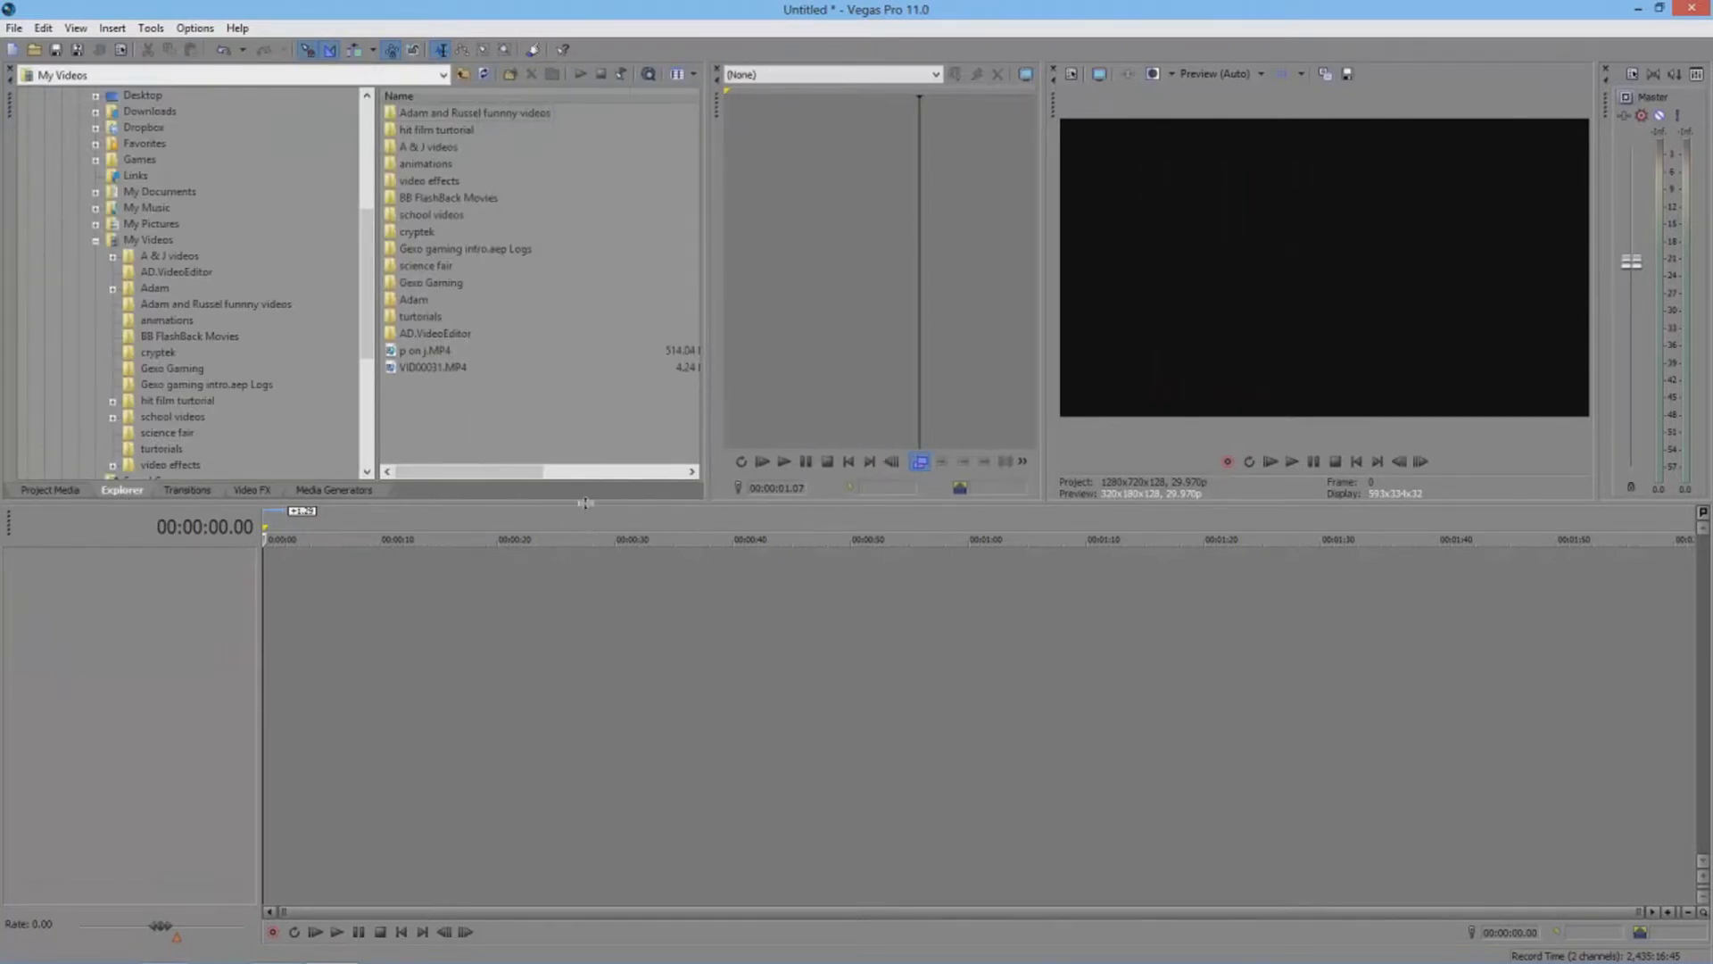
drag(584, 503, 584, 614)
Collapse the folder tree up to My Computer and list its drives
scroll(206, 240, up, 3)
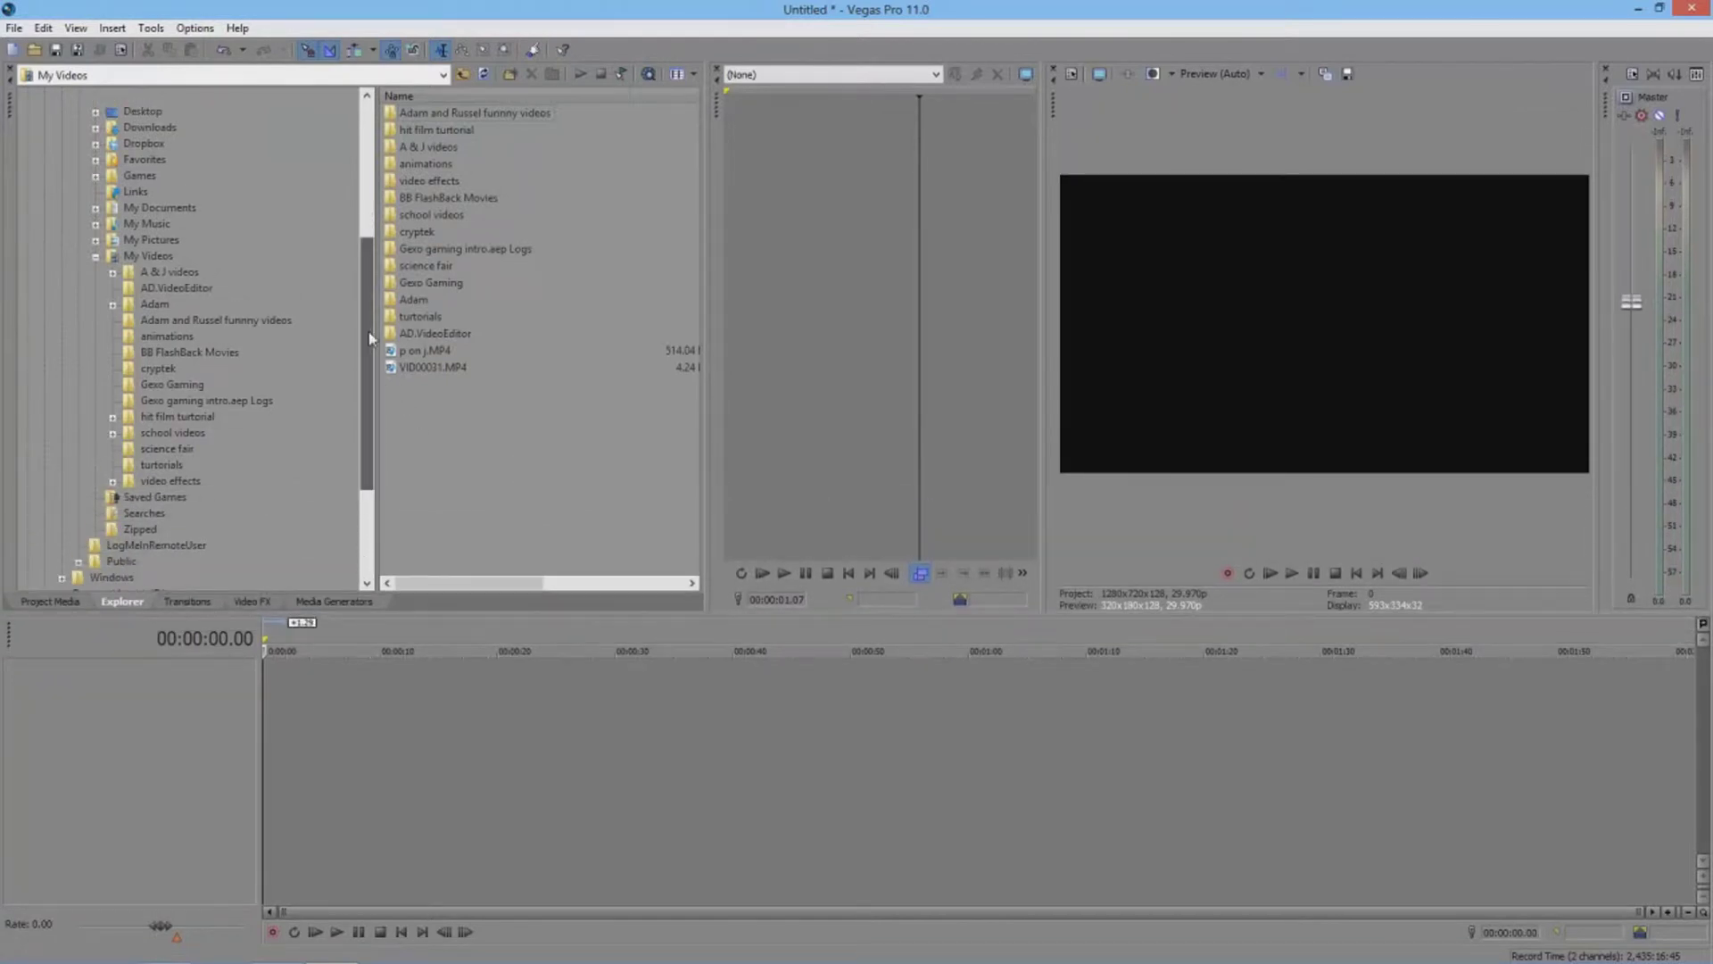
click(62, 239)
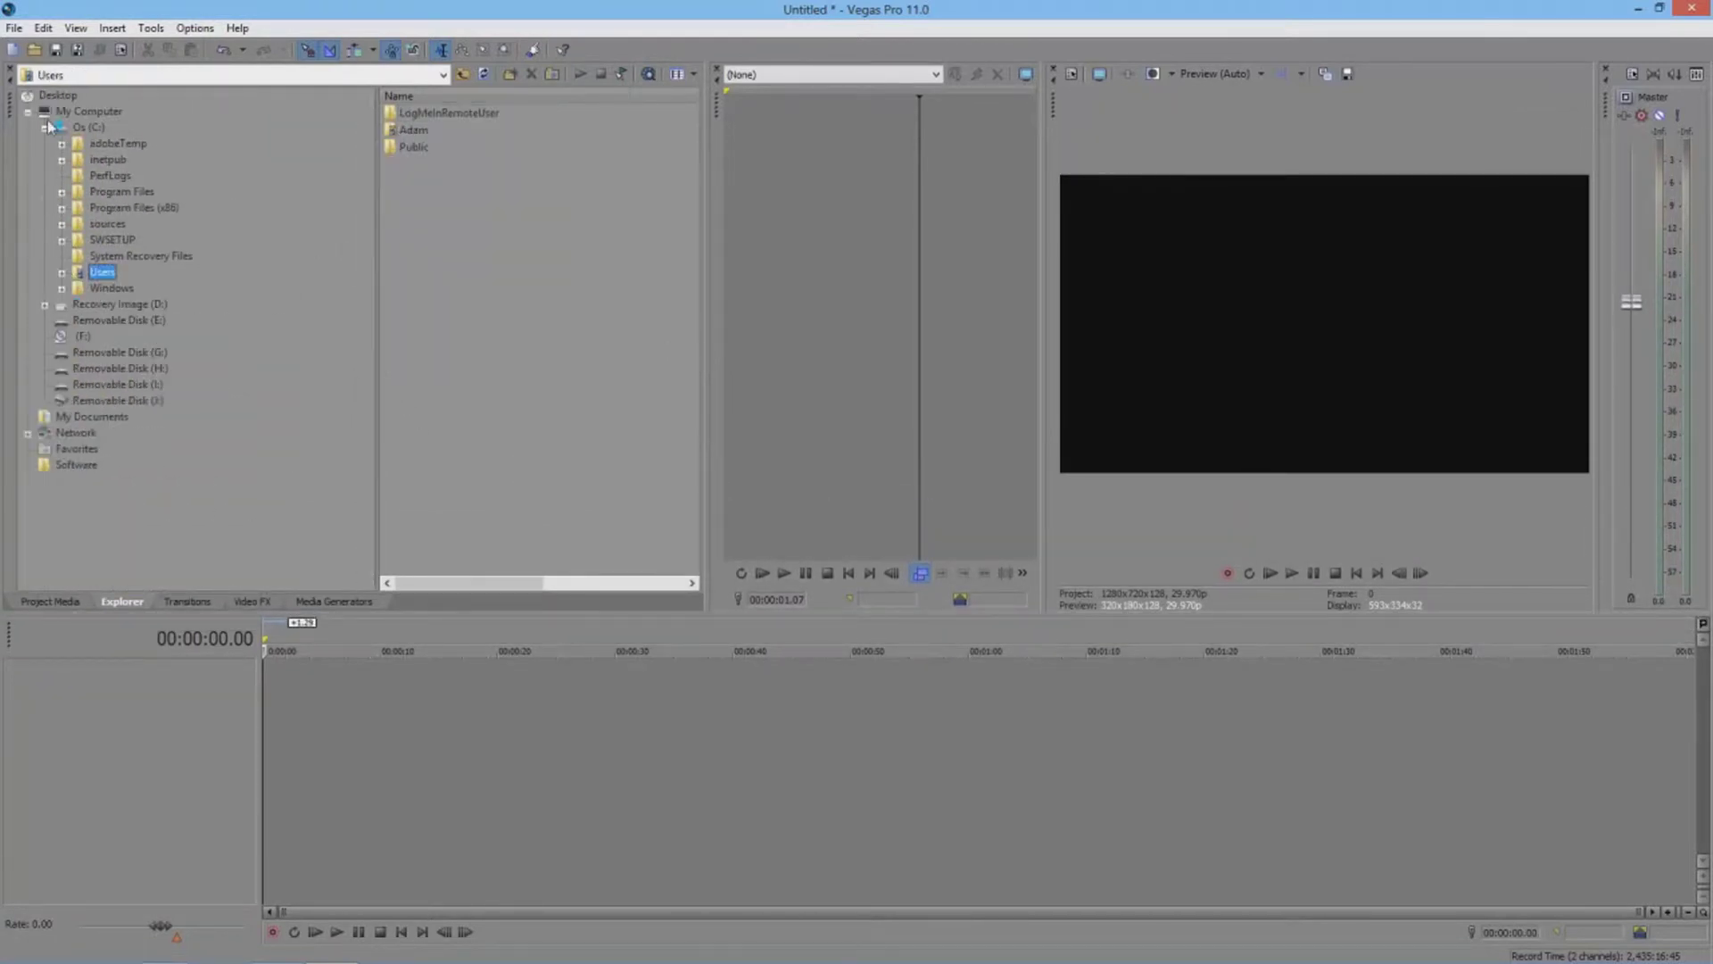
click(46, 128)
click(73, 113)
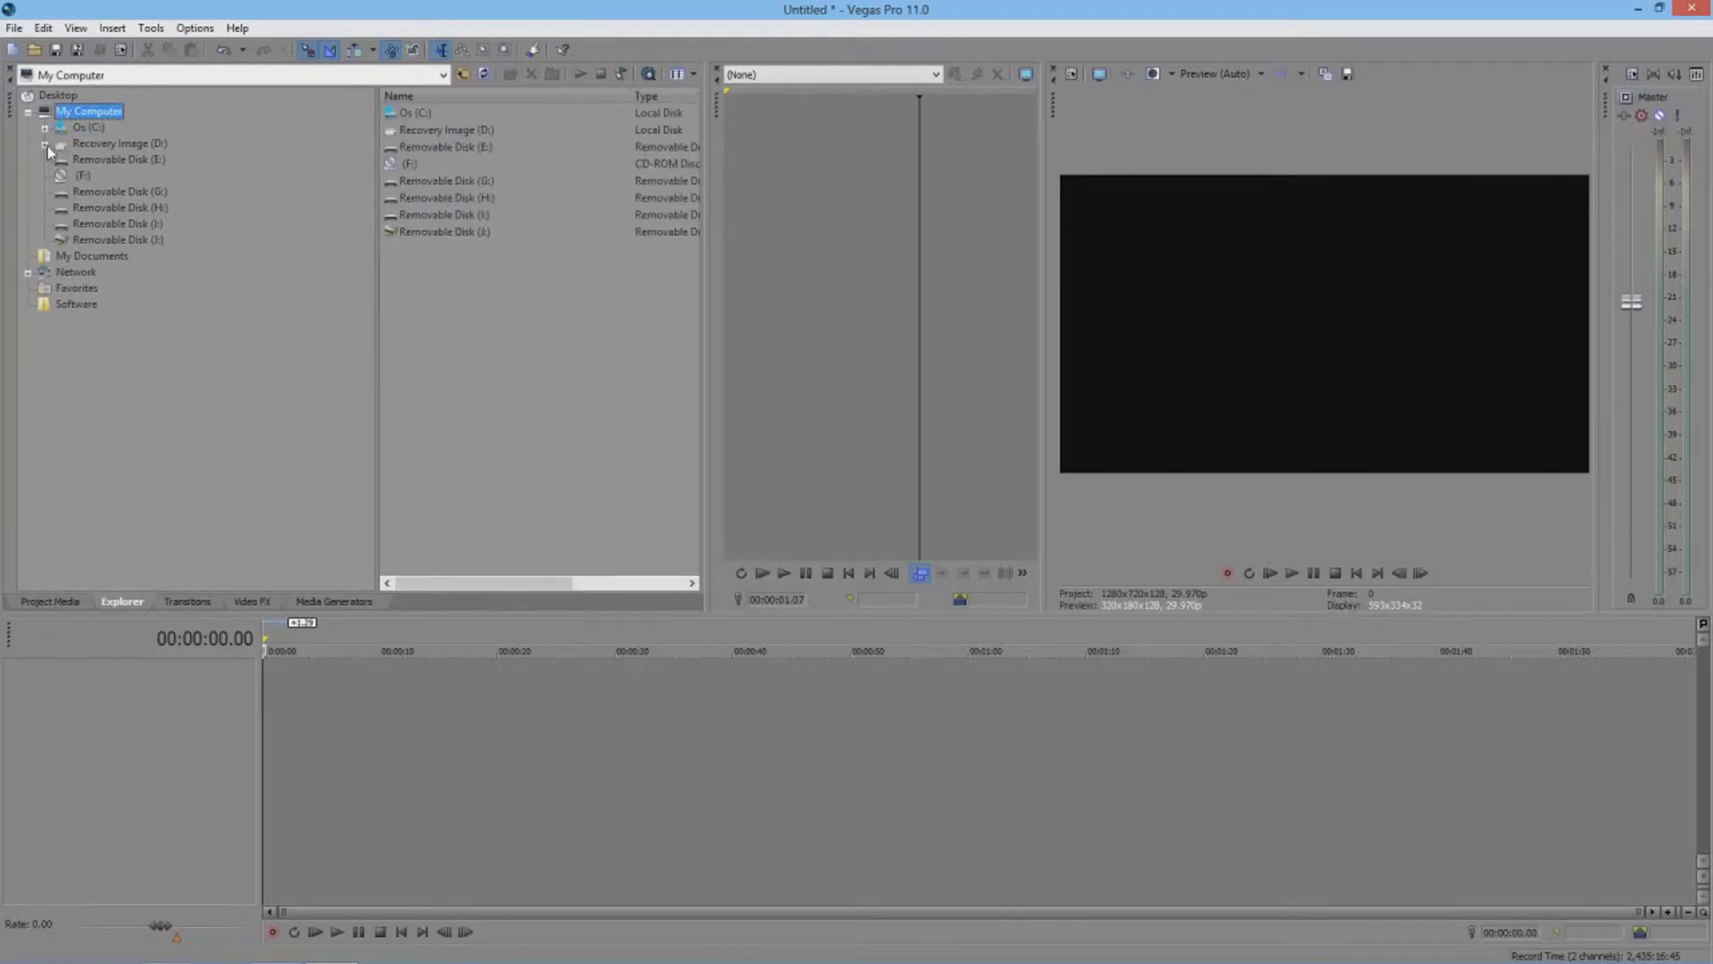
Browse the folder tree through Os (C:) and Users to the subfolders of the personal user folder
click(45, 128)
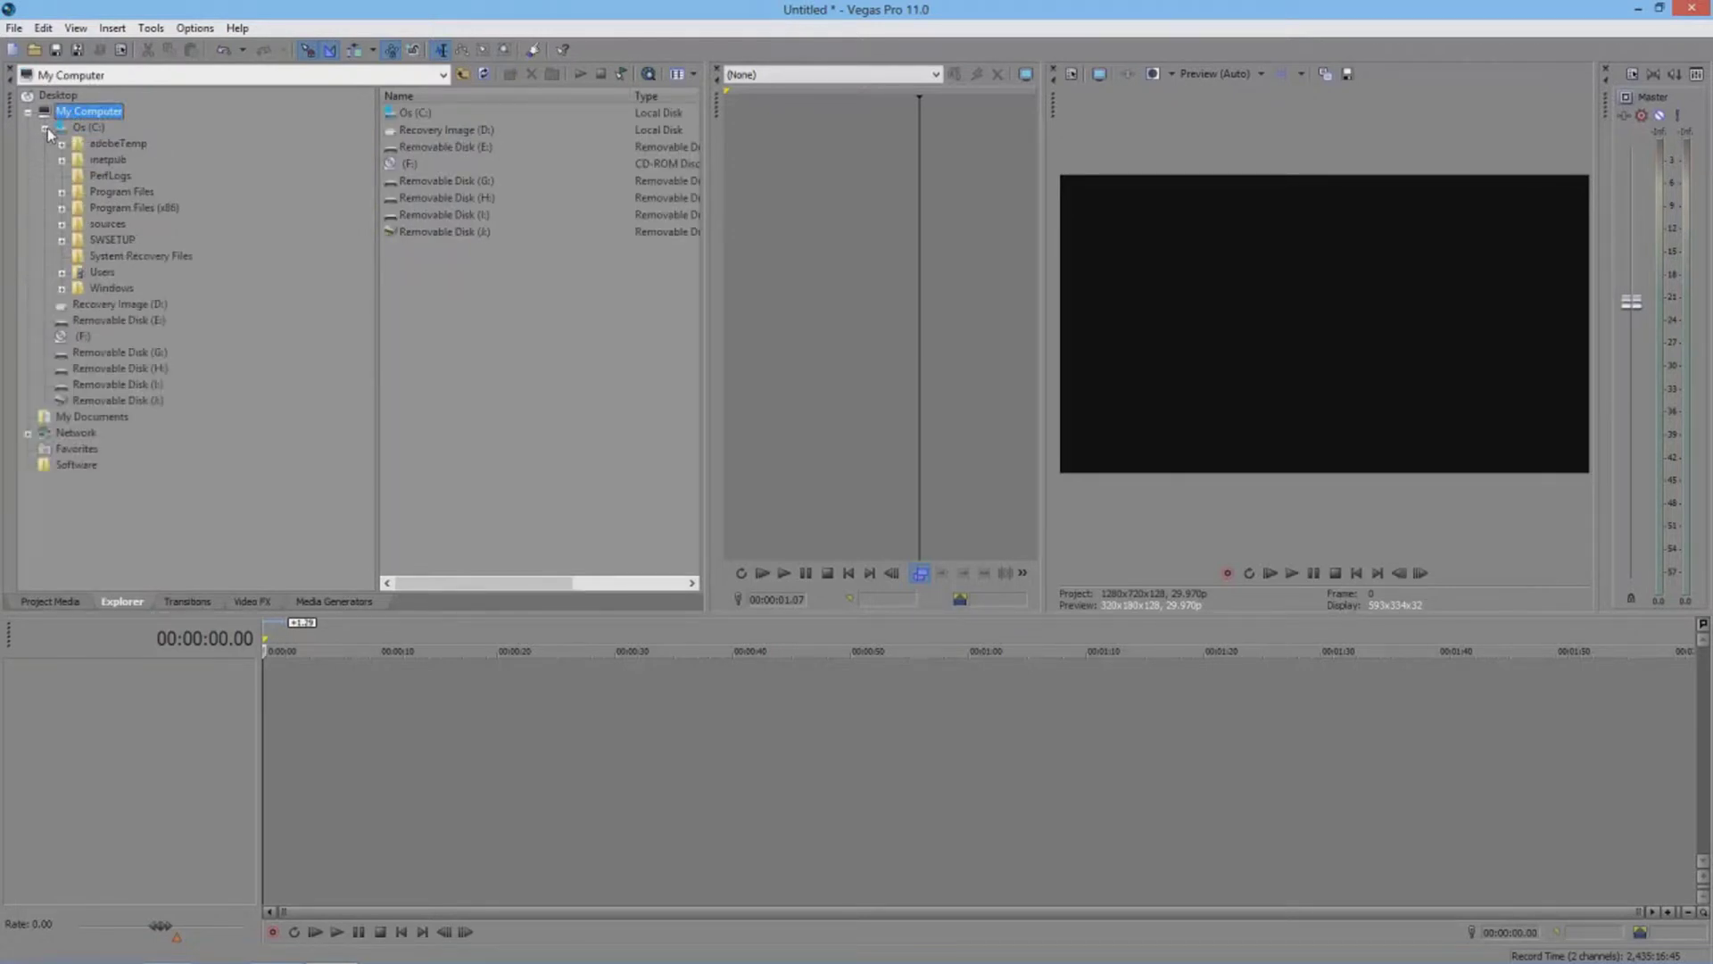
click(63, 273)
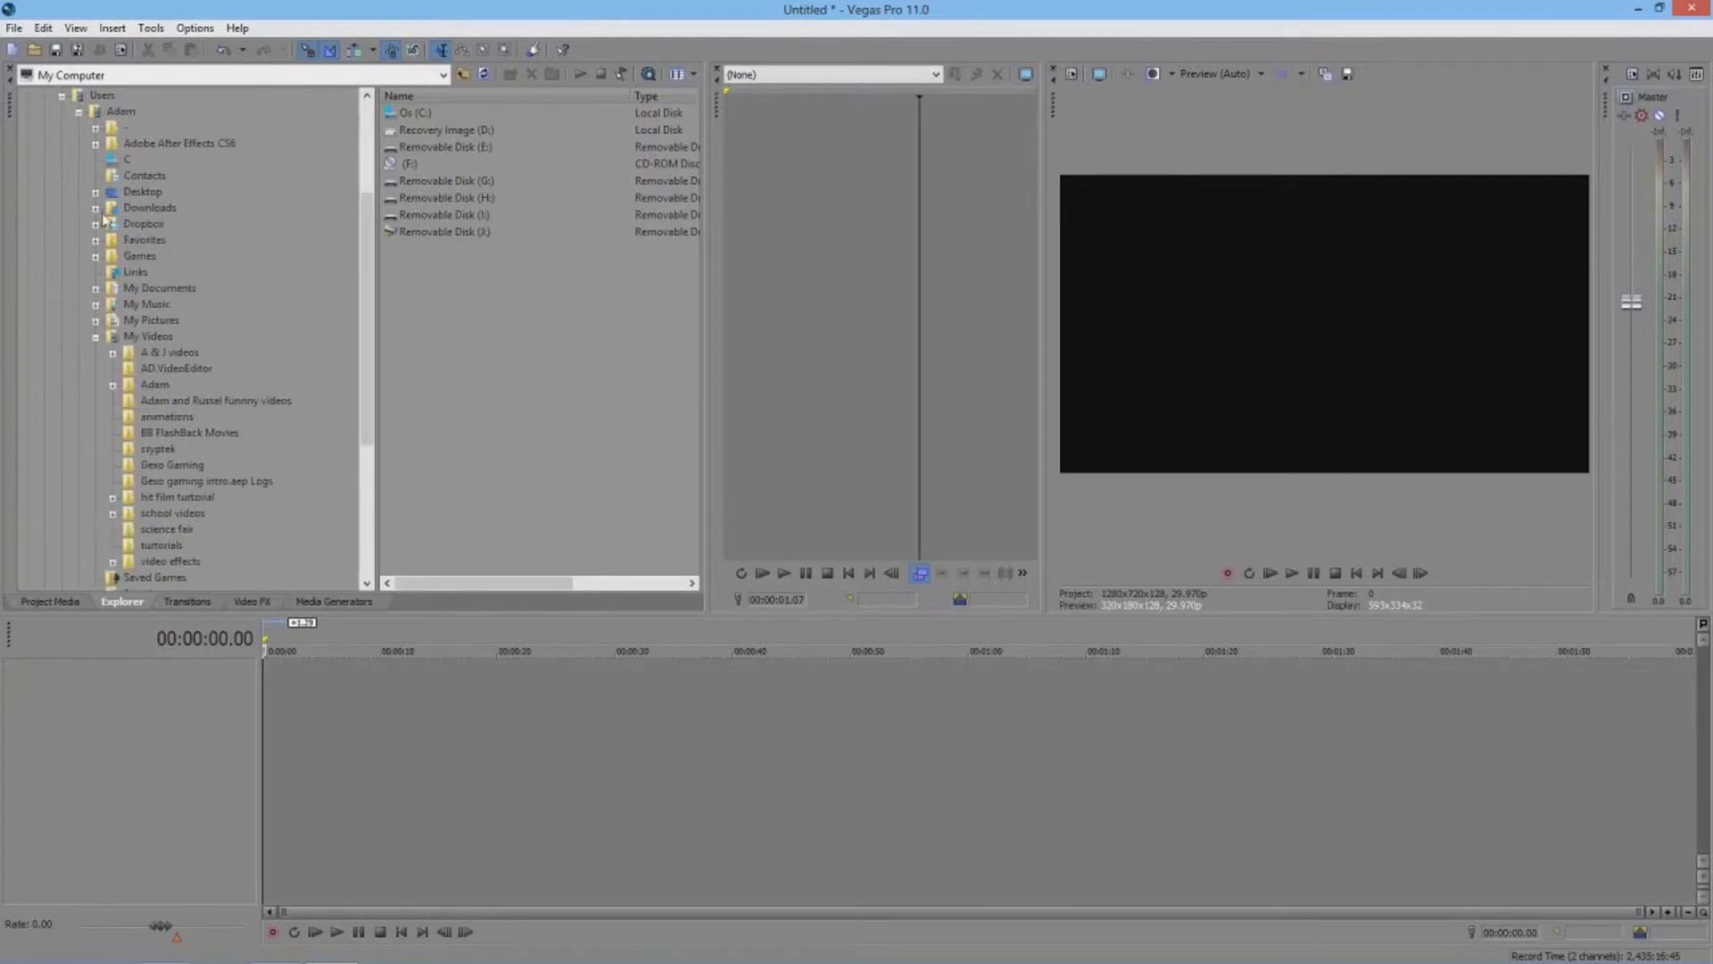
click(96, 338)
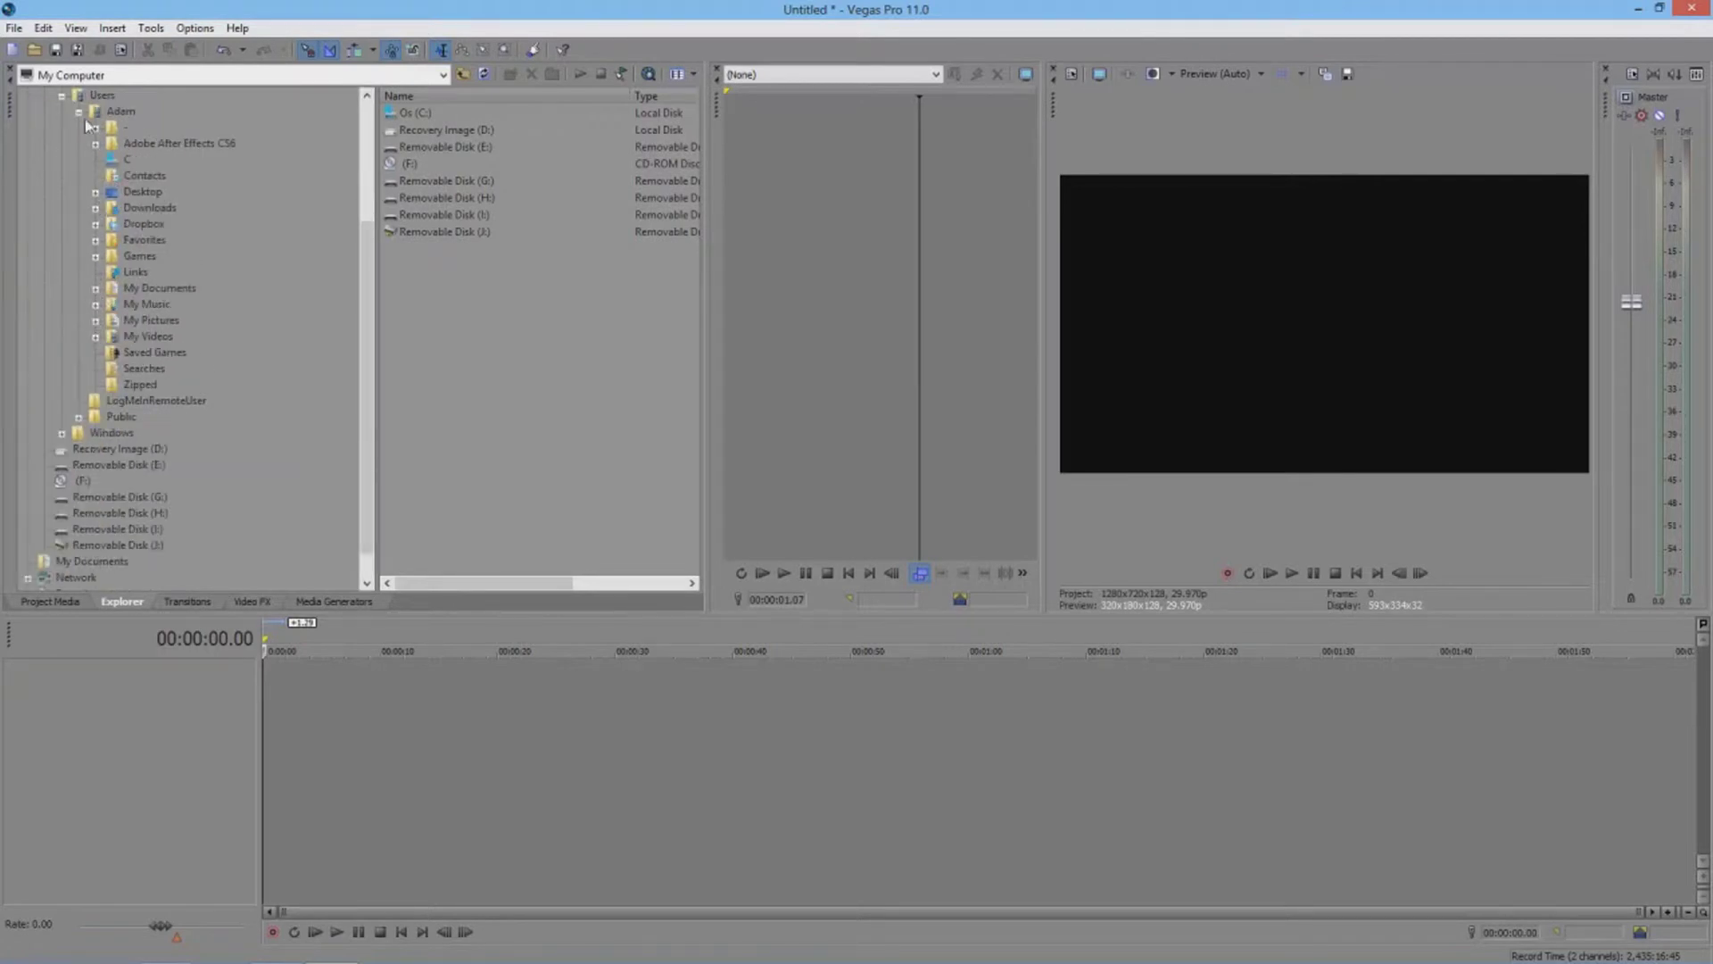
click(79, 112)
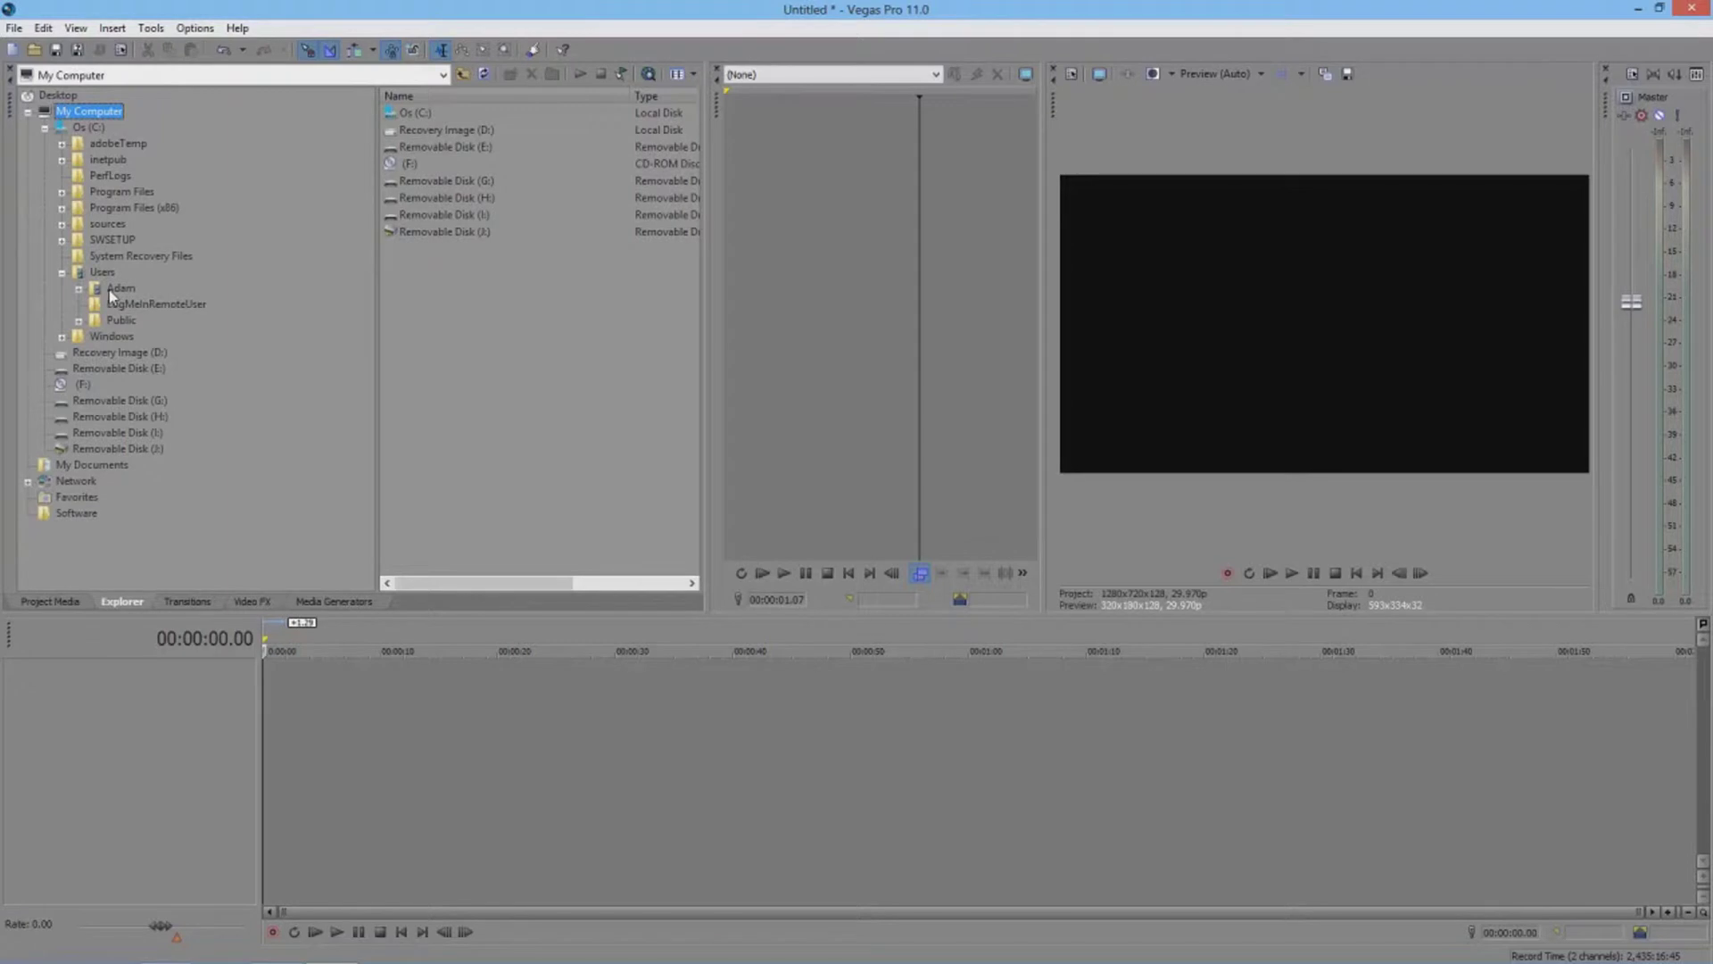
click(78, 289)
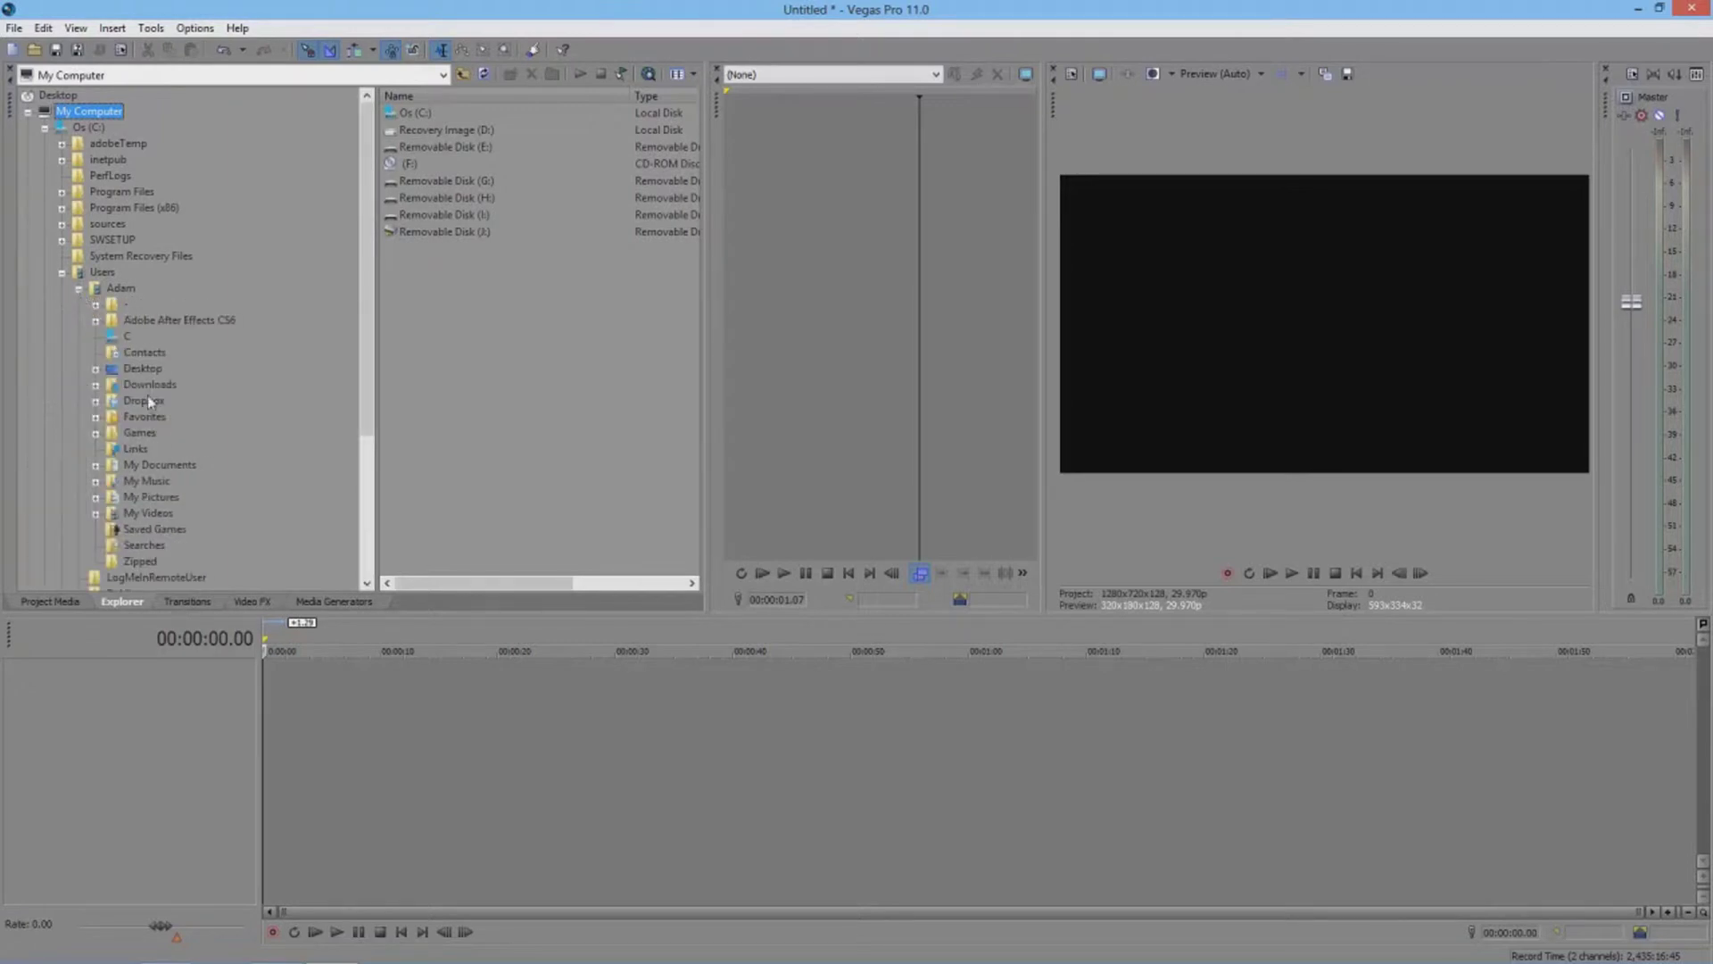
scroll(150, 443, down, 2)
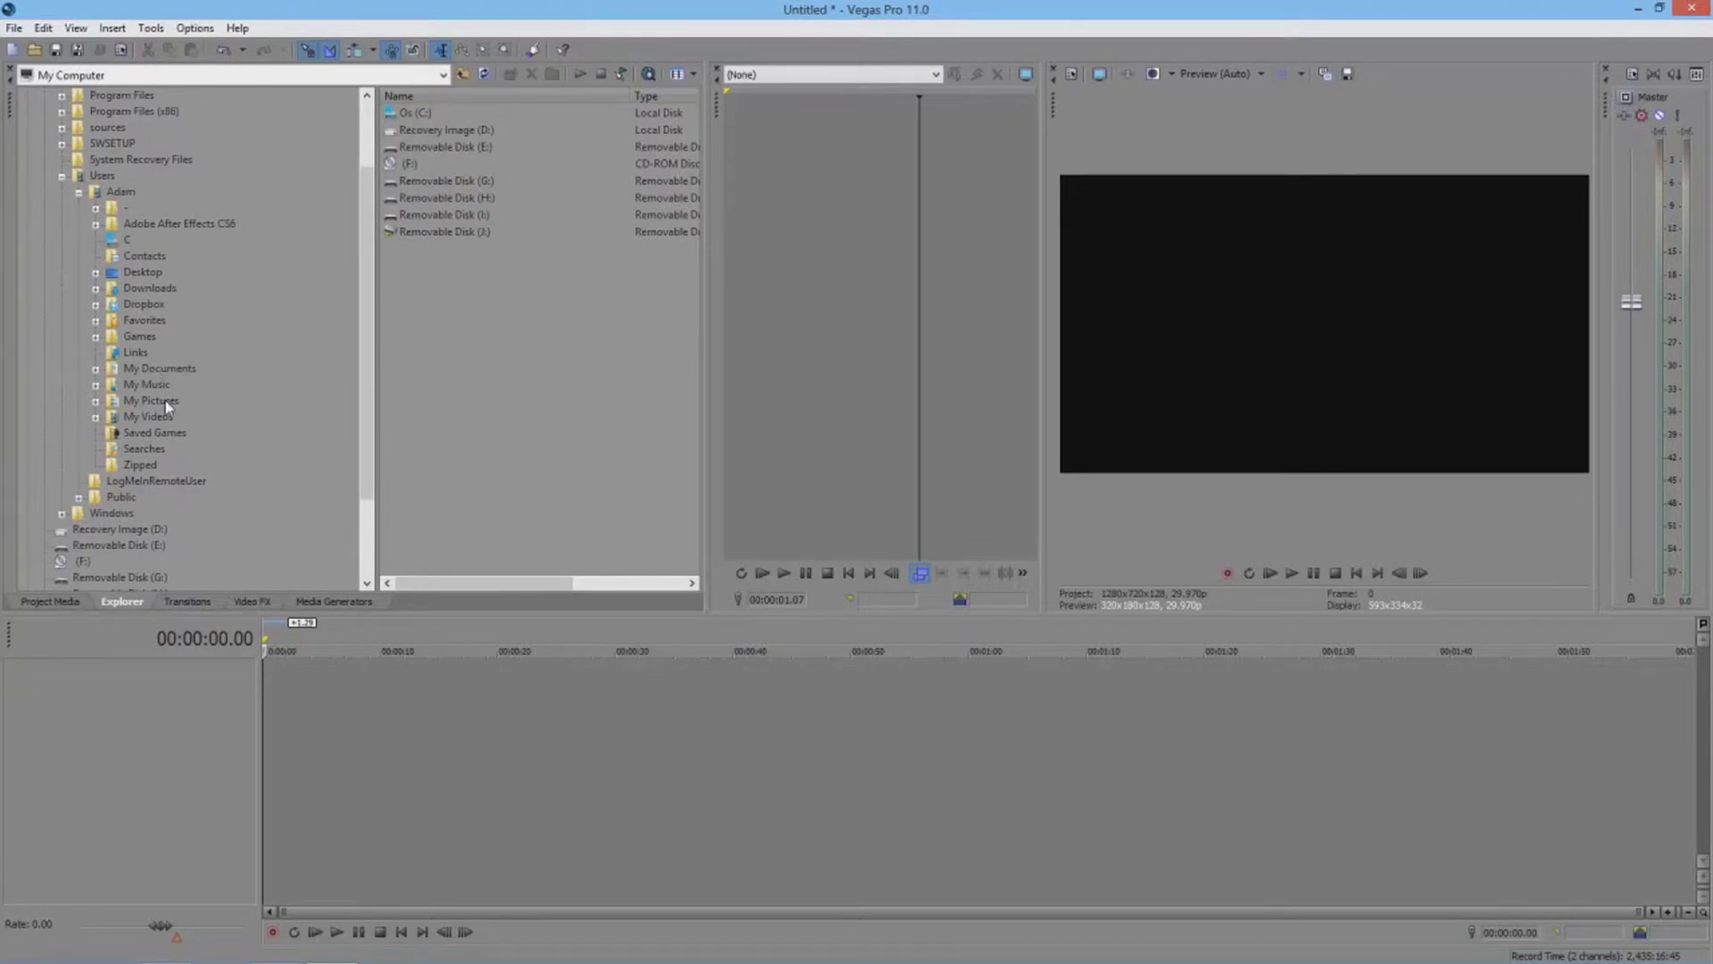
Expand My Videos, list its contents, and narrow the folder tree slightly to give the file list more room
click(96, 416)
click(95, 353)
double_click(149, 352)
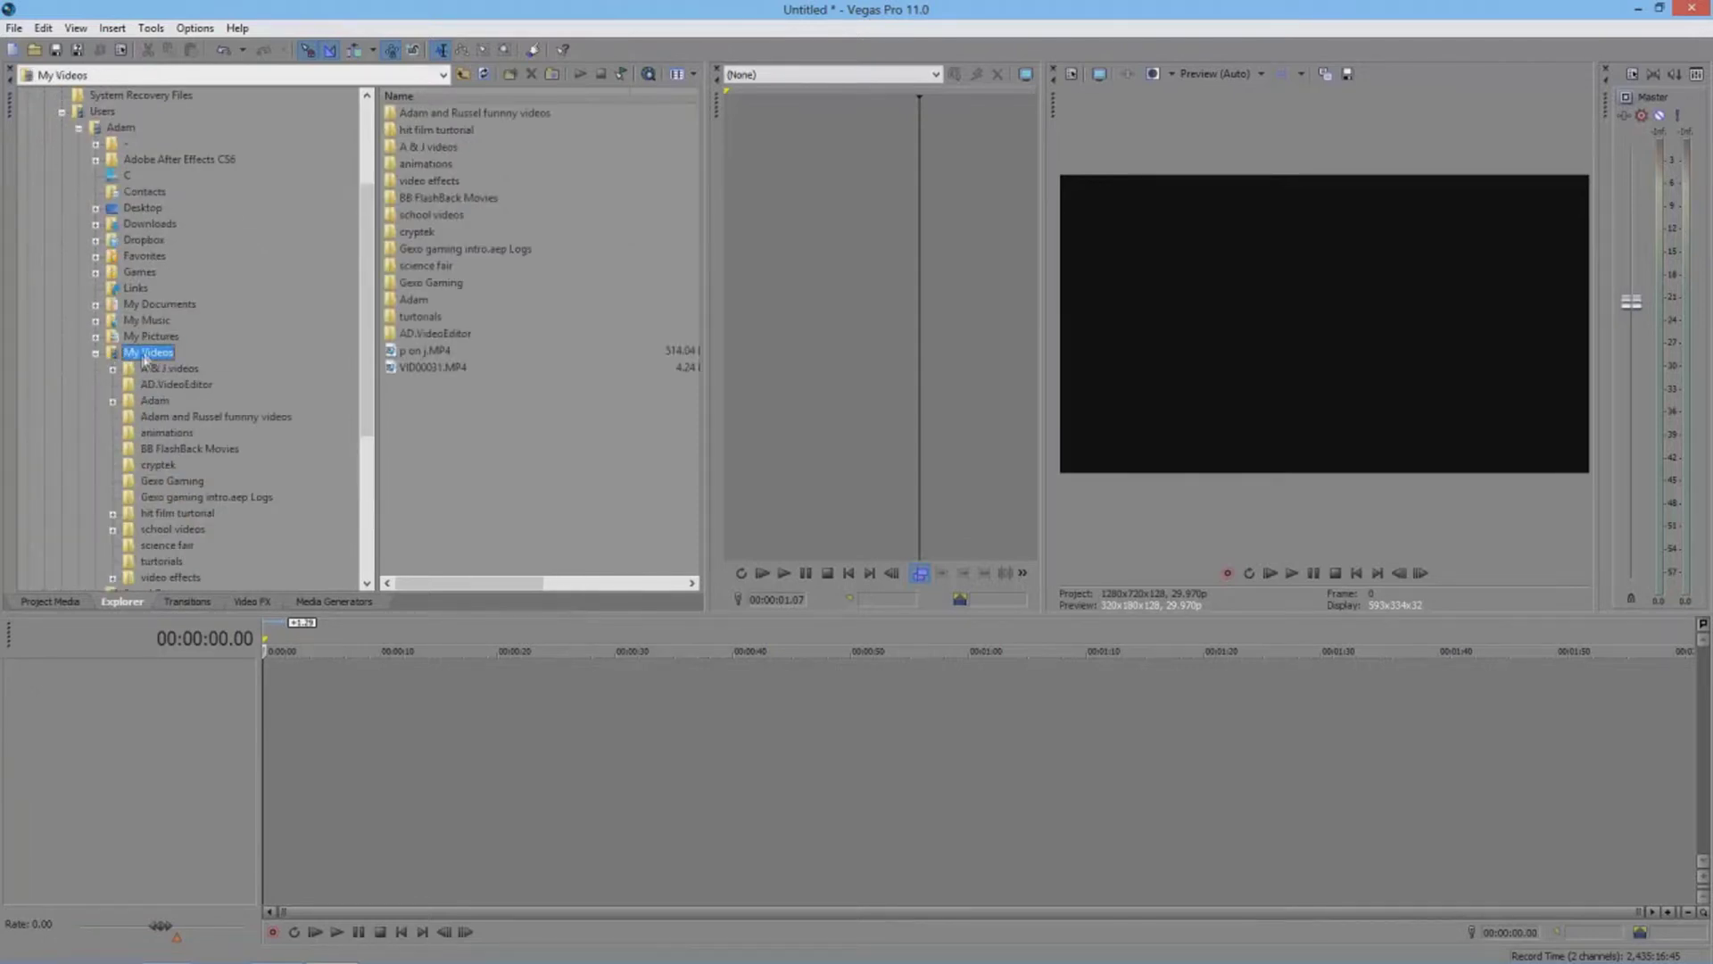
drag(376, 317, 345, 319)
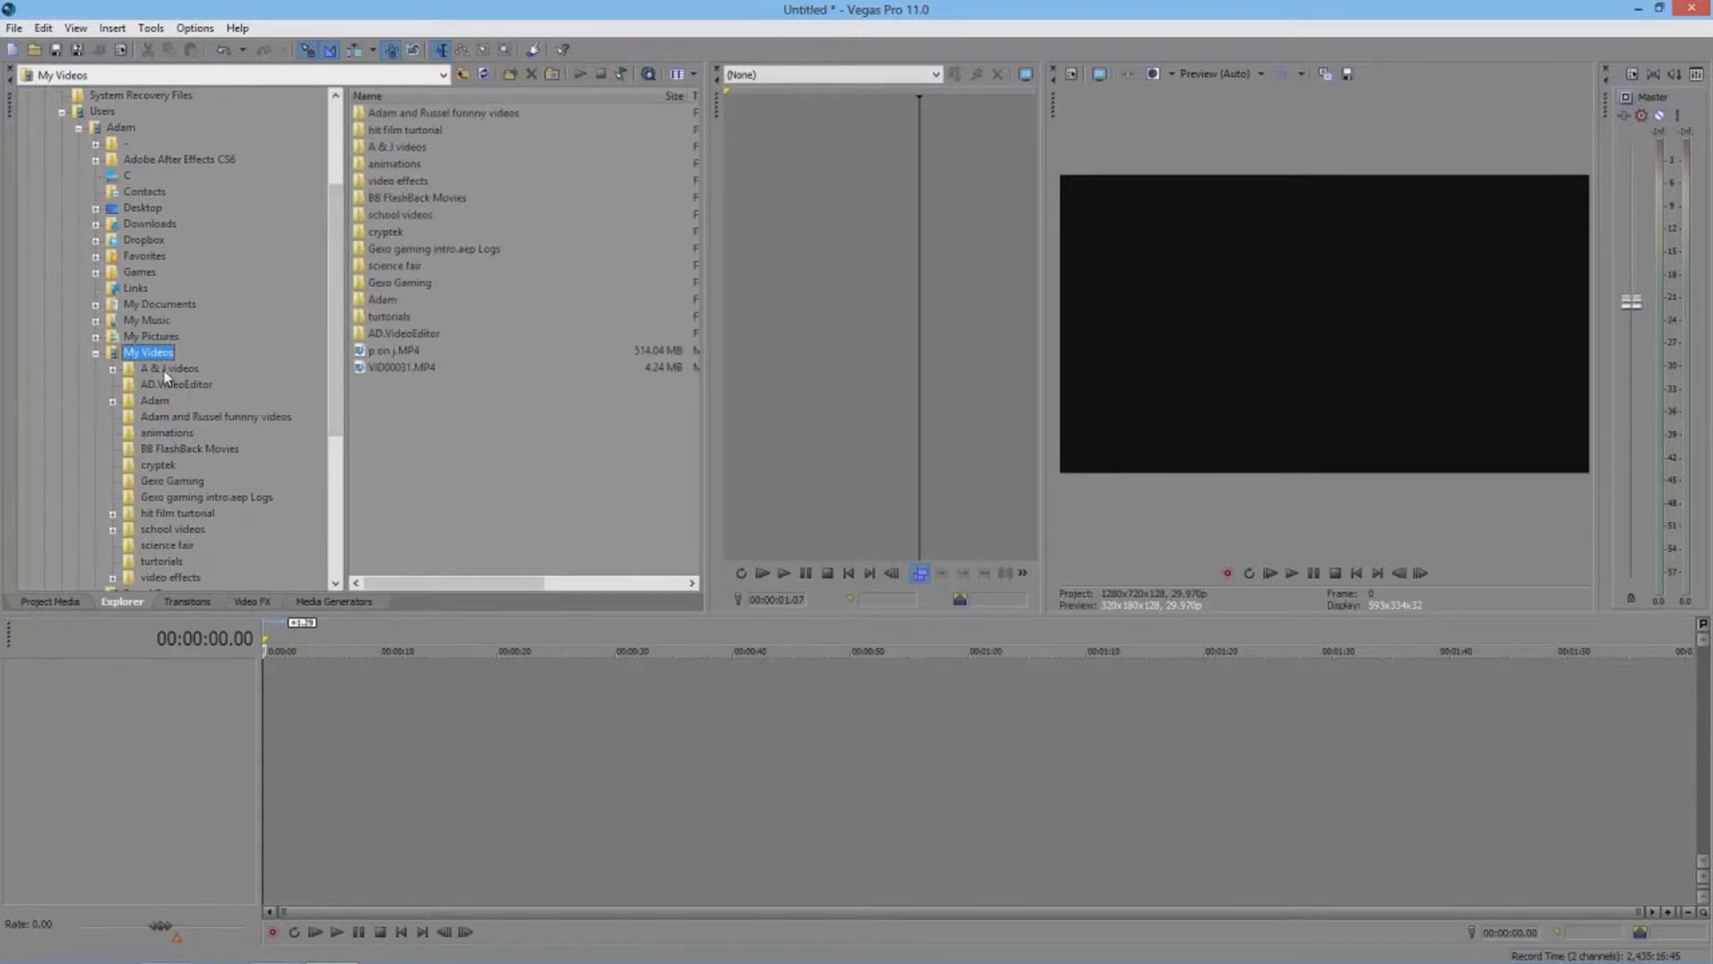
double_click(136, 356)
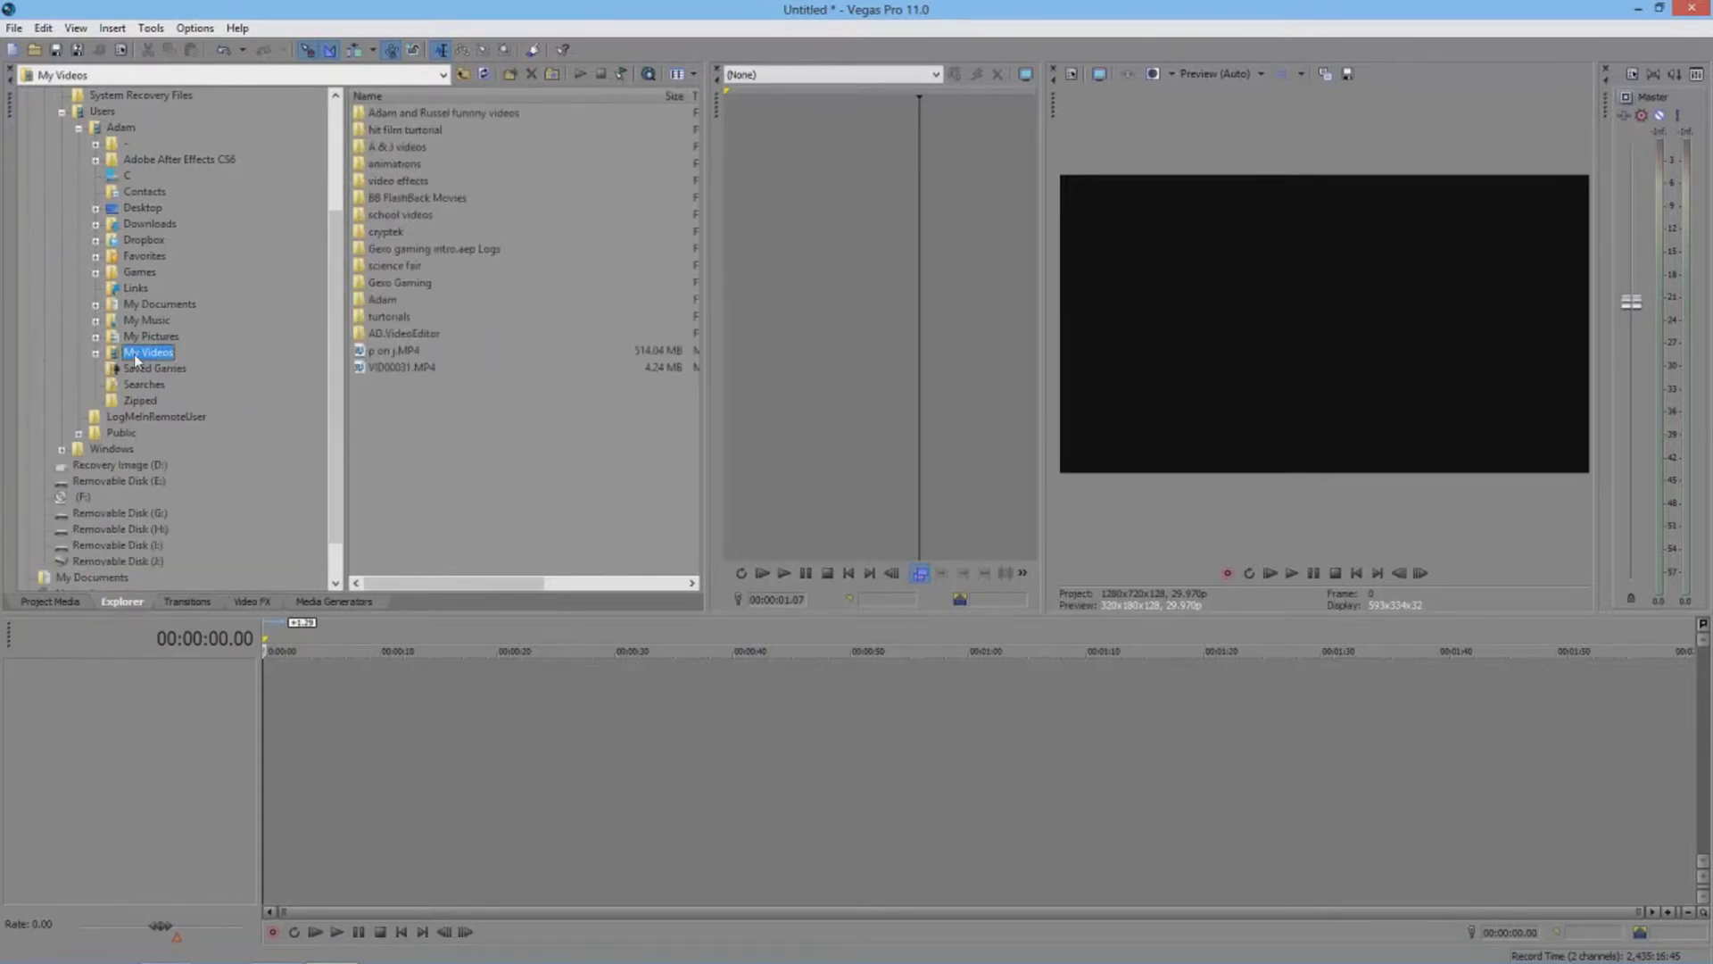
click(95, 354)
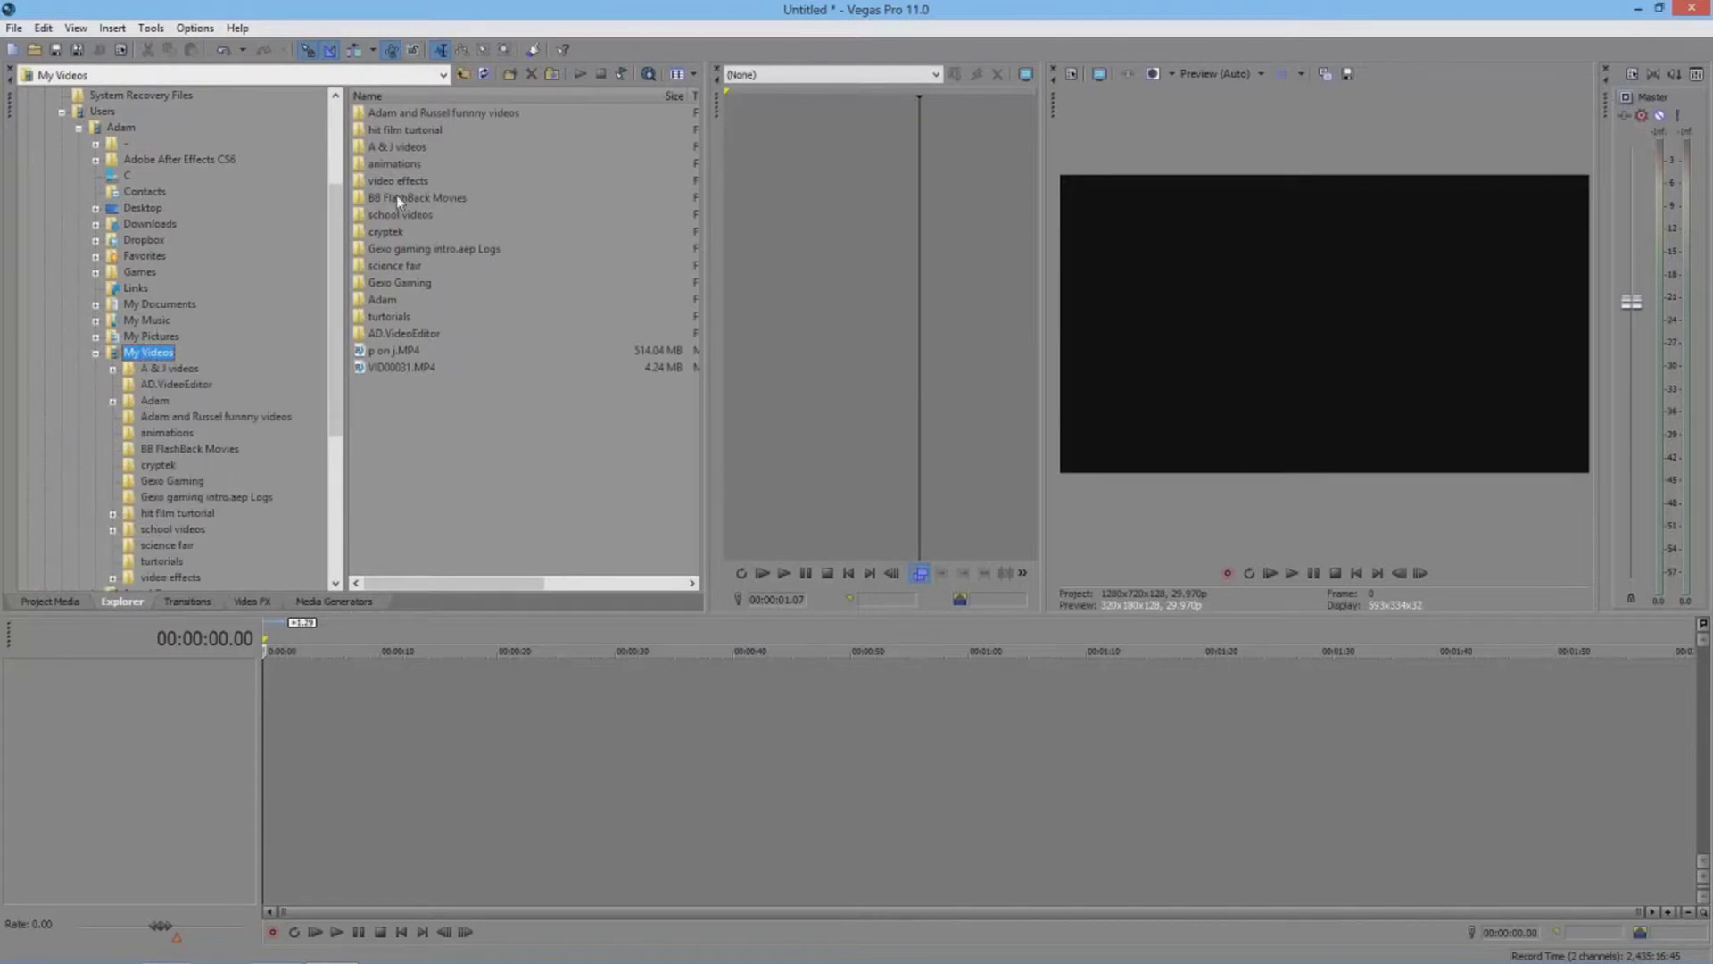
Try a narrower folder tree beside the file list, and widen it again until the full folder names fit
drag(345, 214, 282, 220)
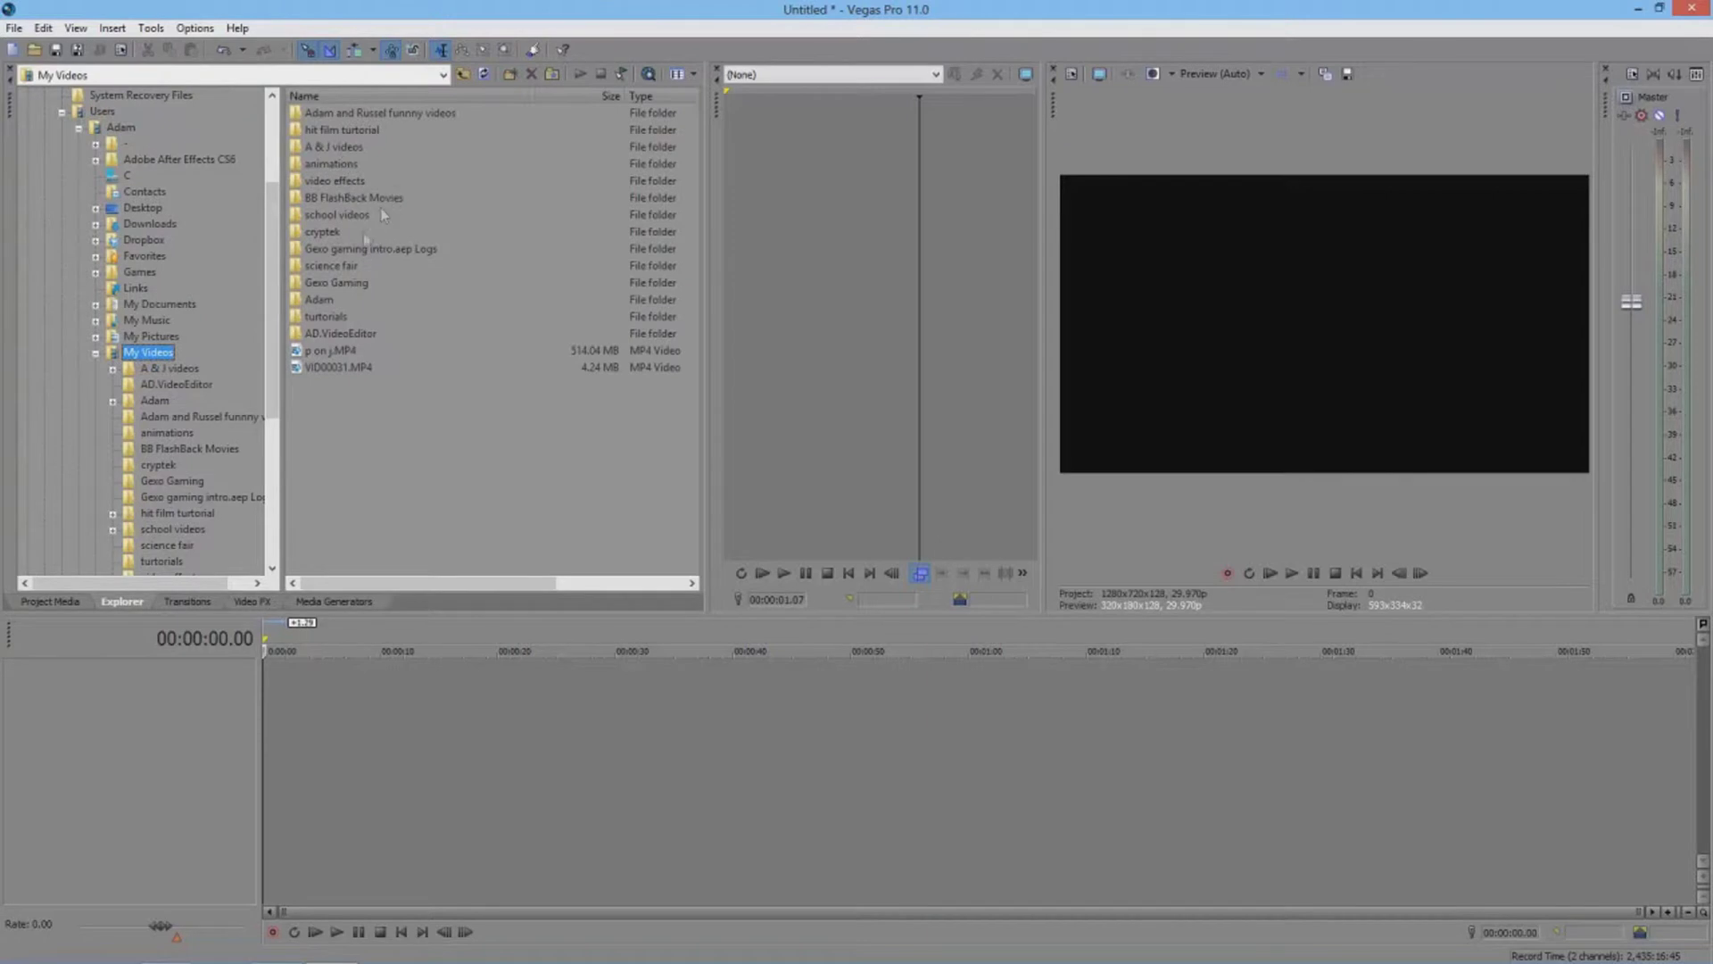
drag(280, 348, 279, 348)
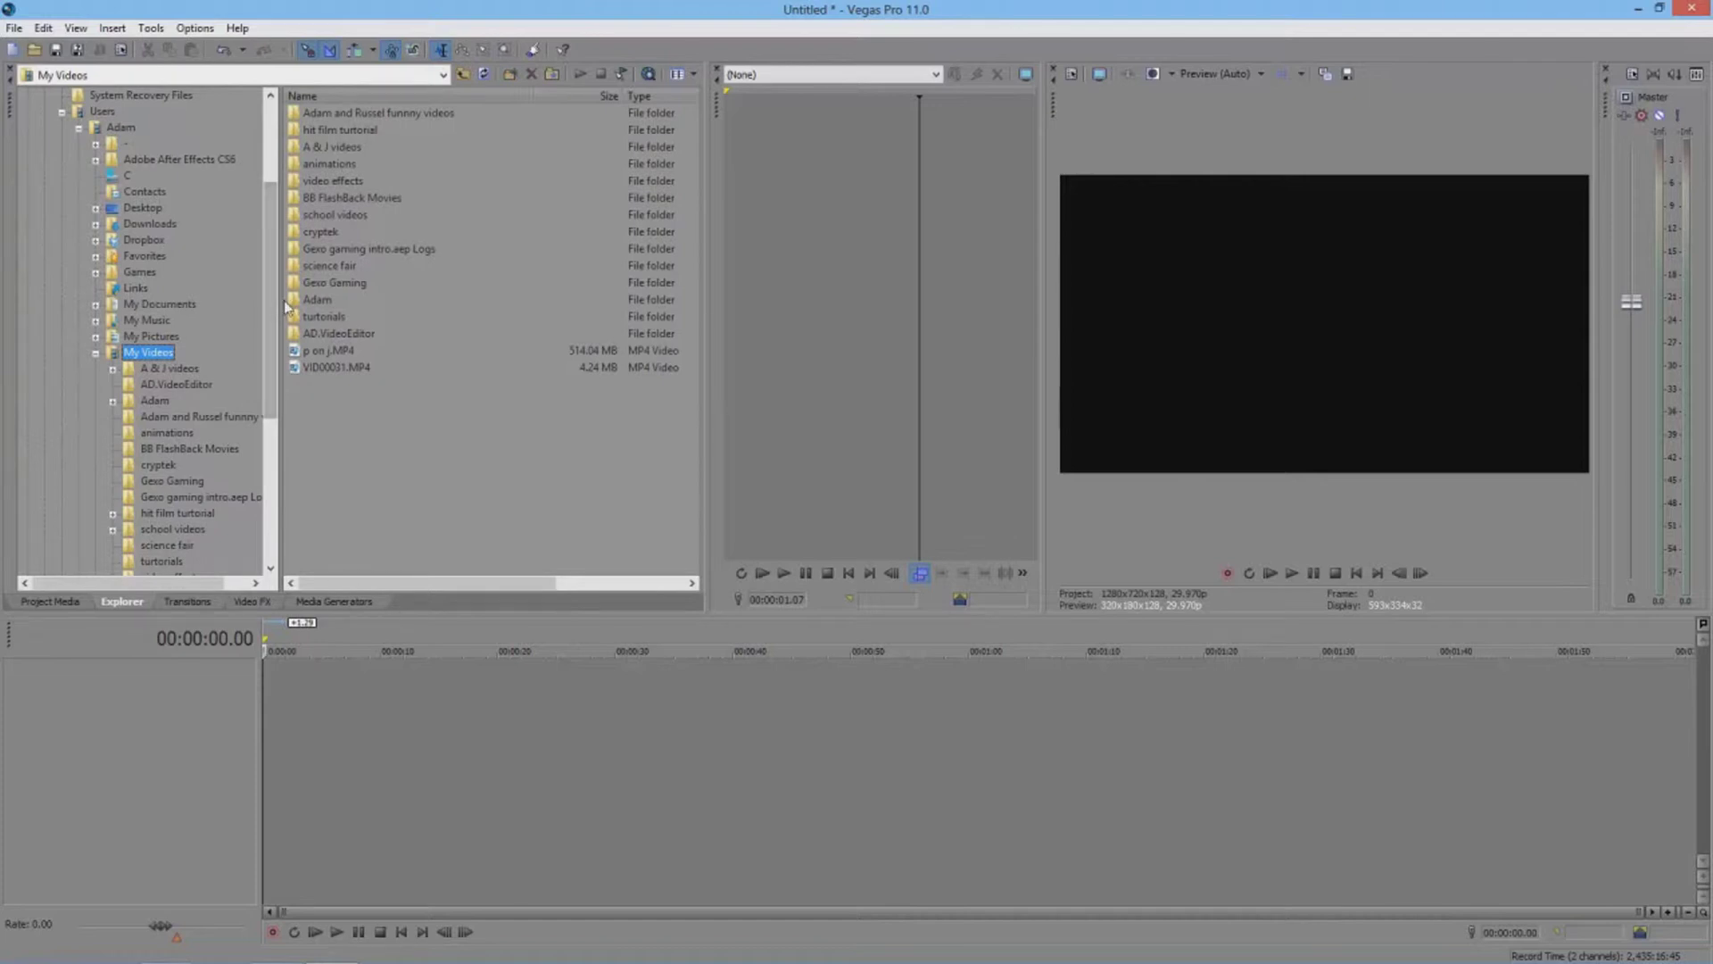
drag(280, 299, 343, 393)
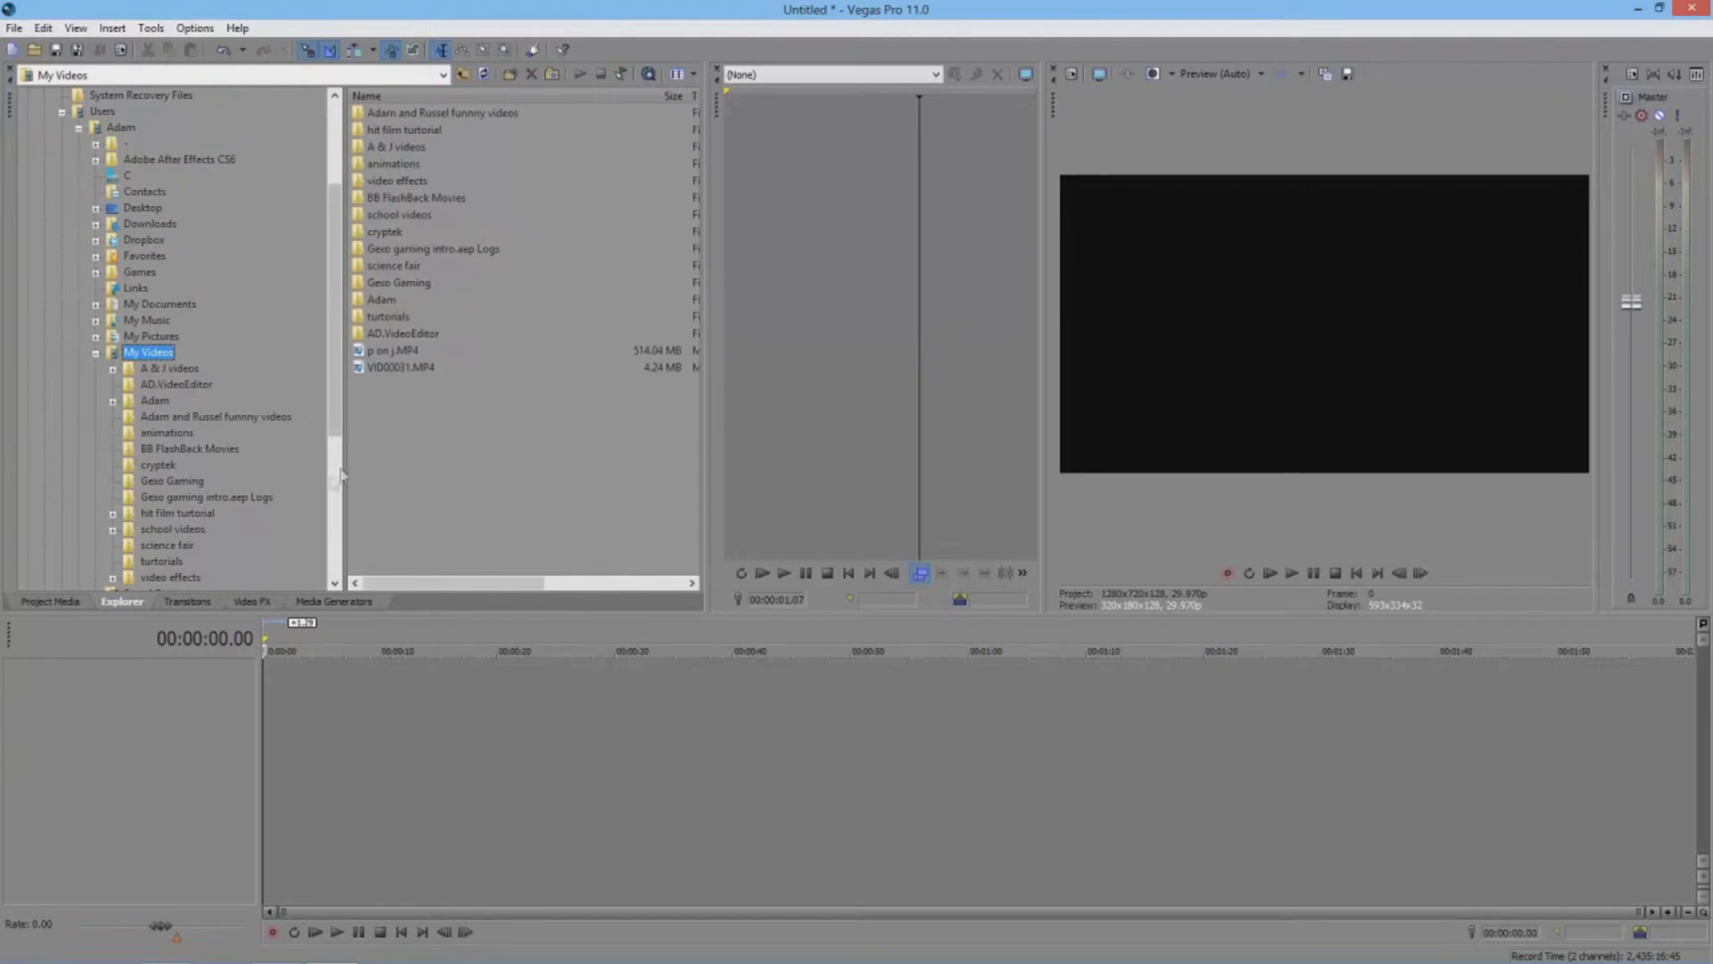
Show the media generators and look through the presets of each one from Checkerboard down to (Legacy) Text
click(322, 603)
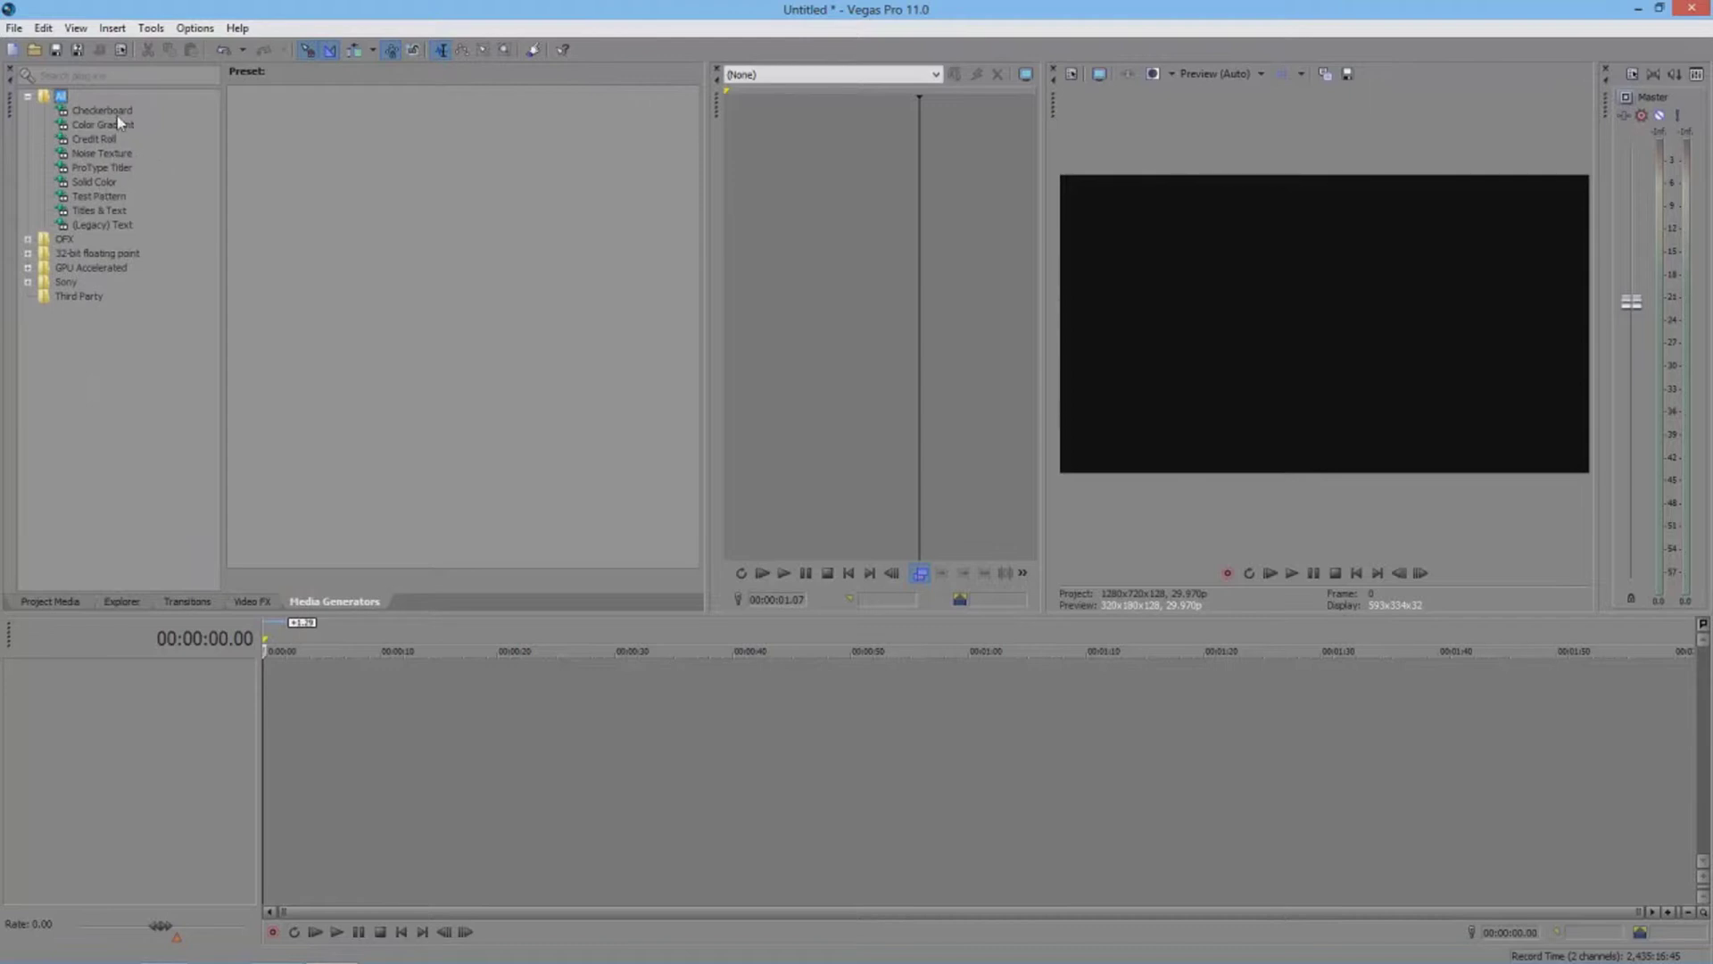
key(Down)
key(Down)
key(Down)
key(Down)
key(Down)
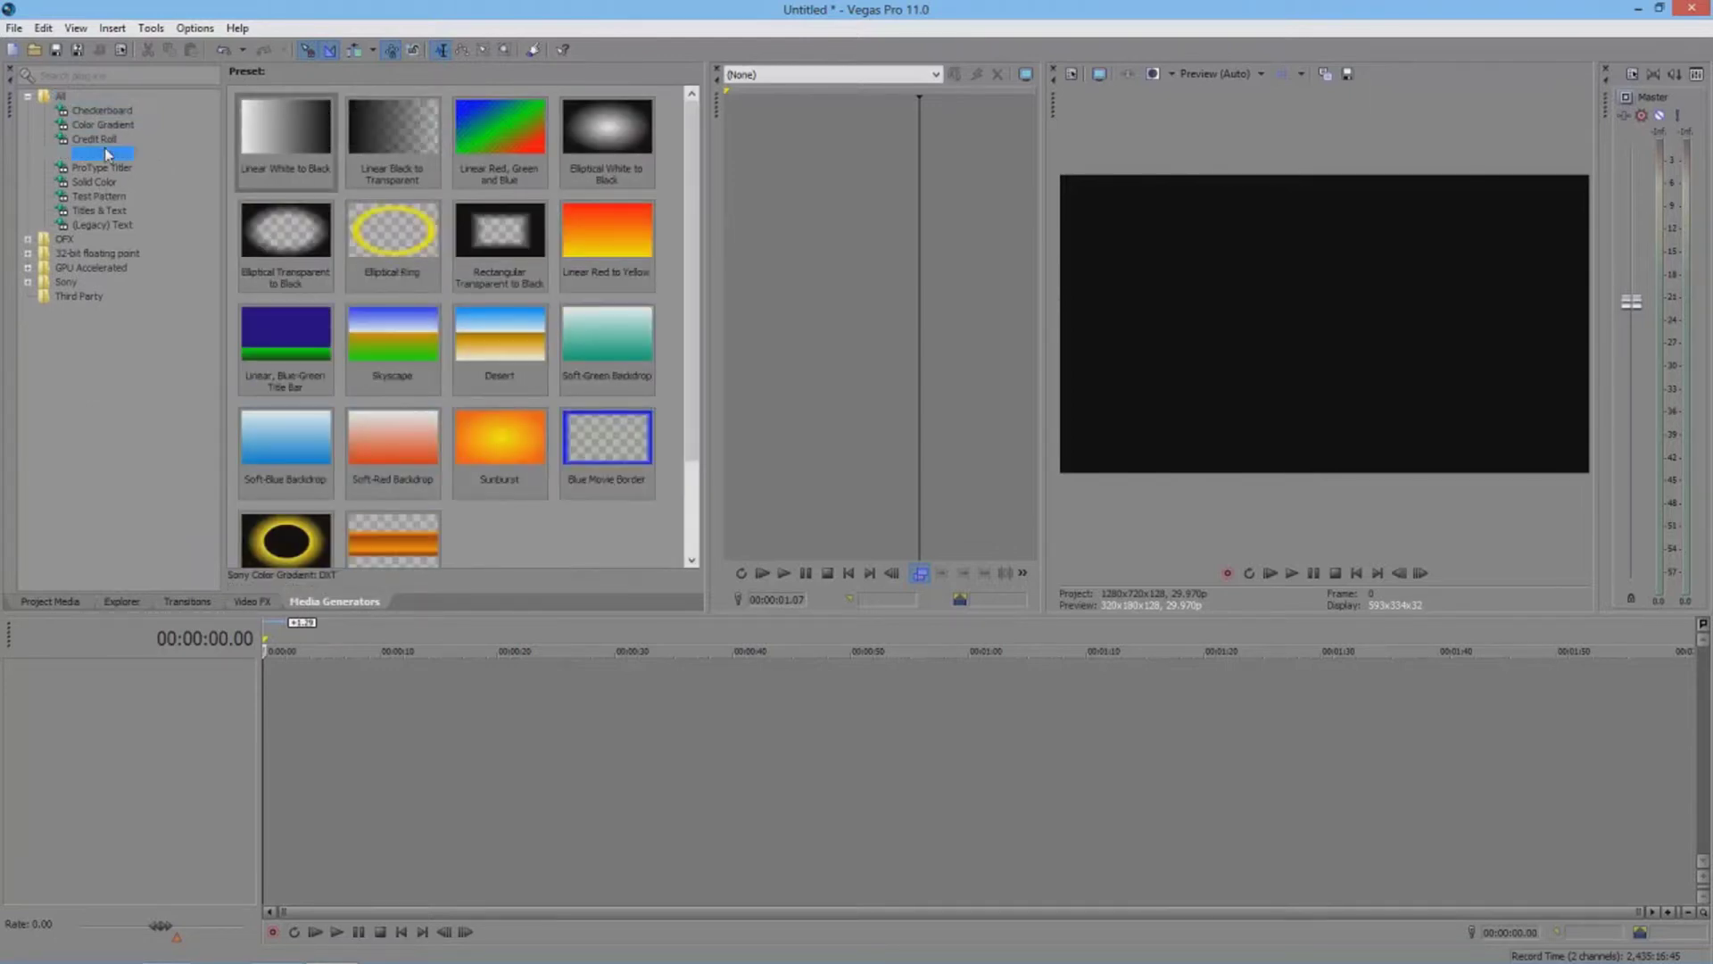
key(Down)
key(Down)
key(Down)
key(Down)
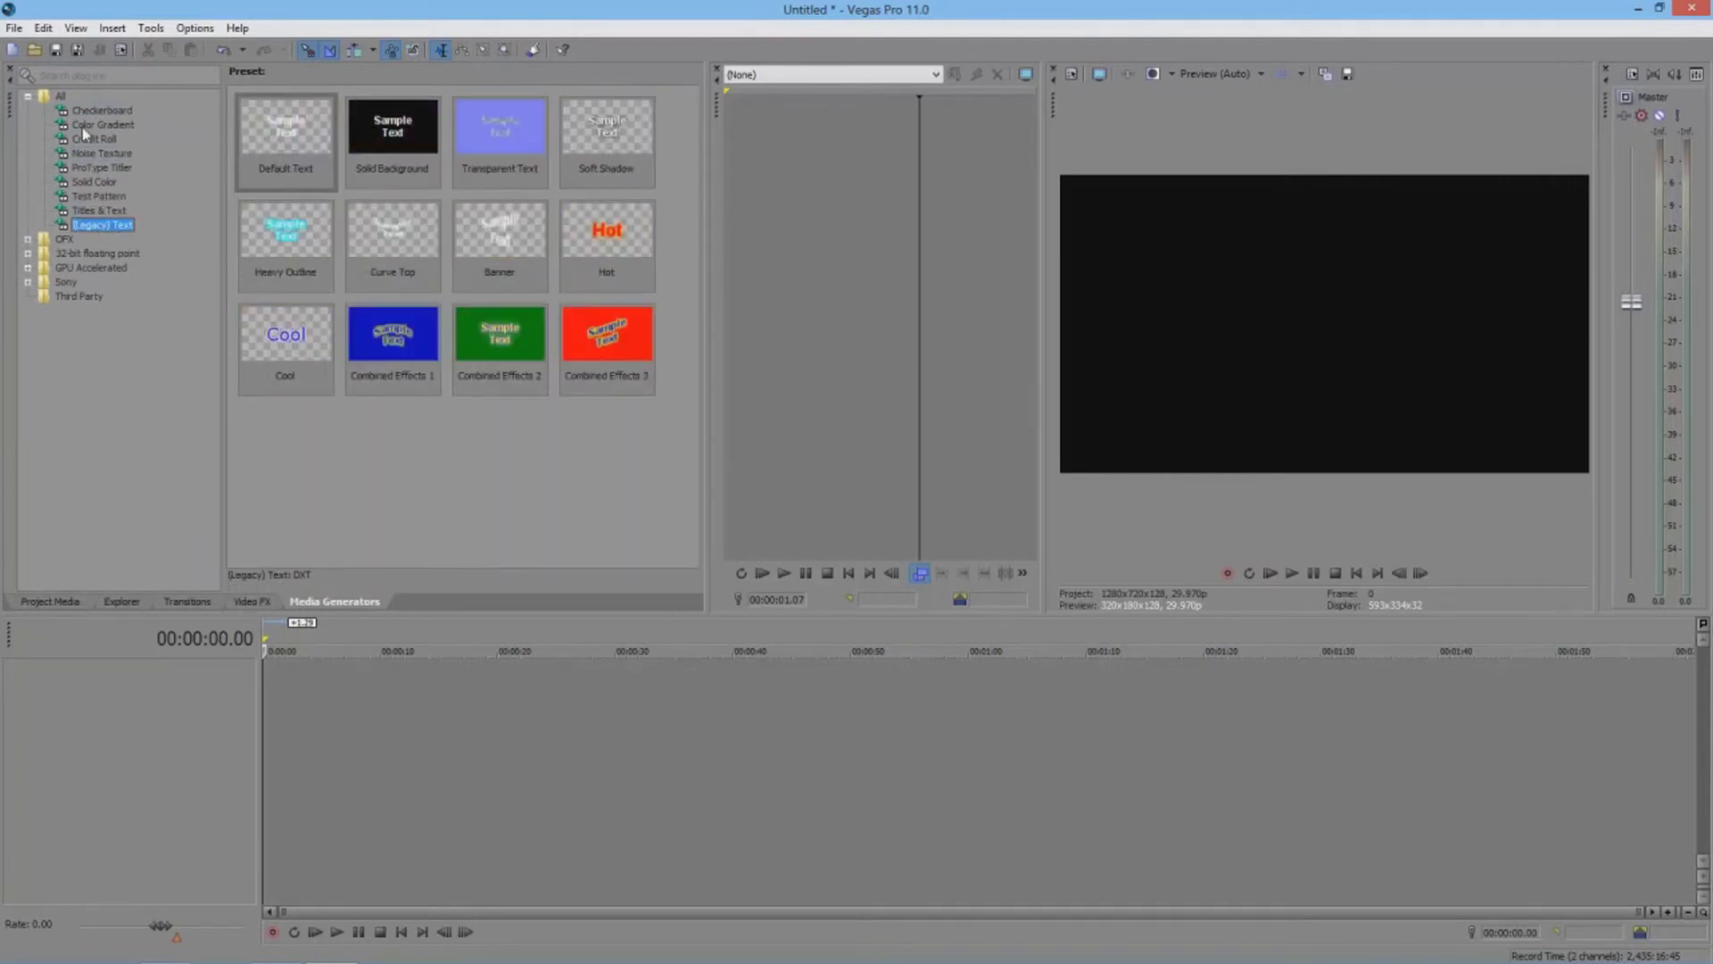
Review the generators' preset thumbnails one by one again, starting at Checkerboard and ending at (Legacy) Text
click(107, 111)
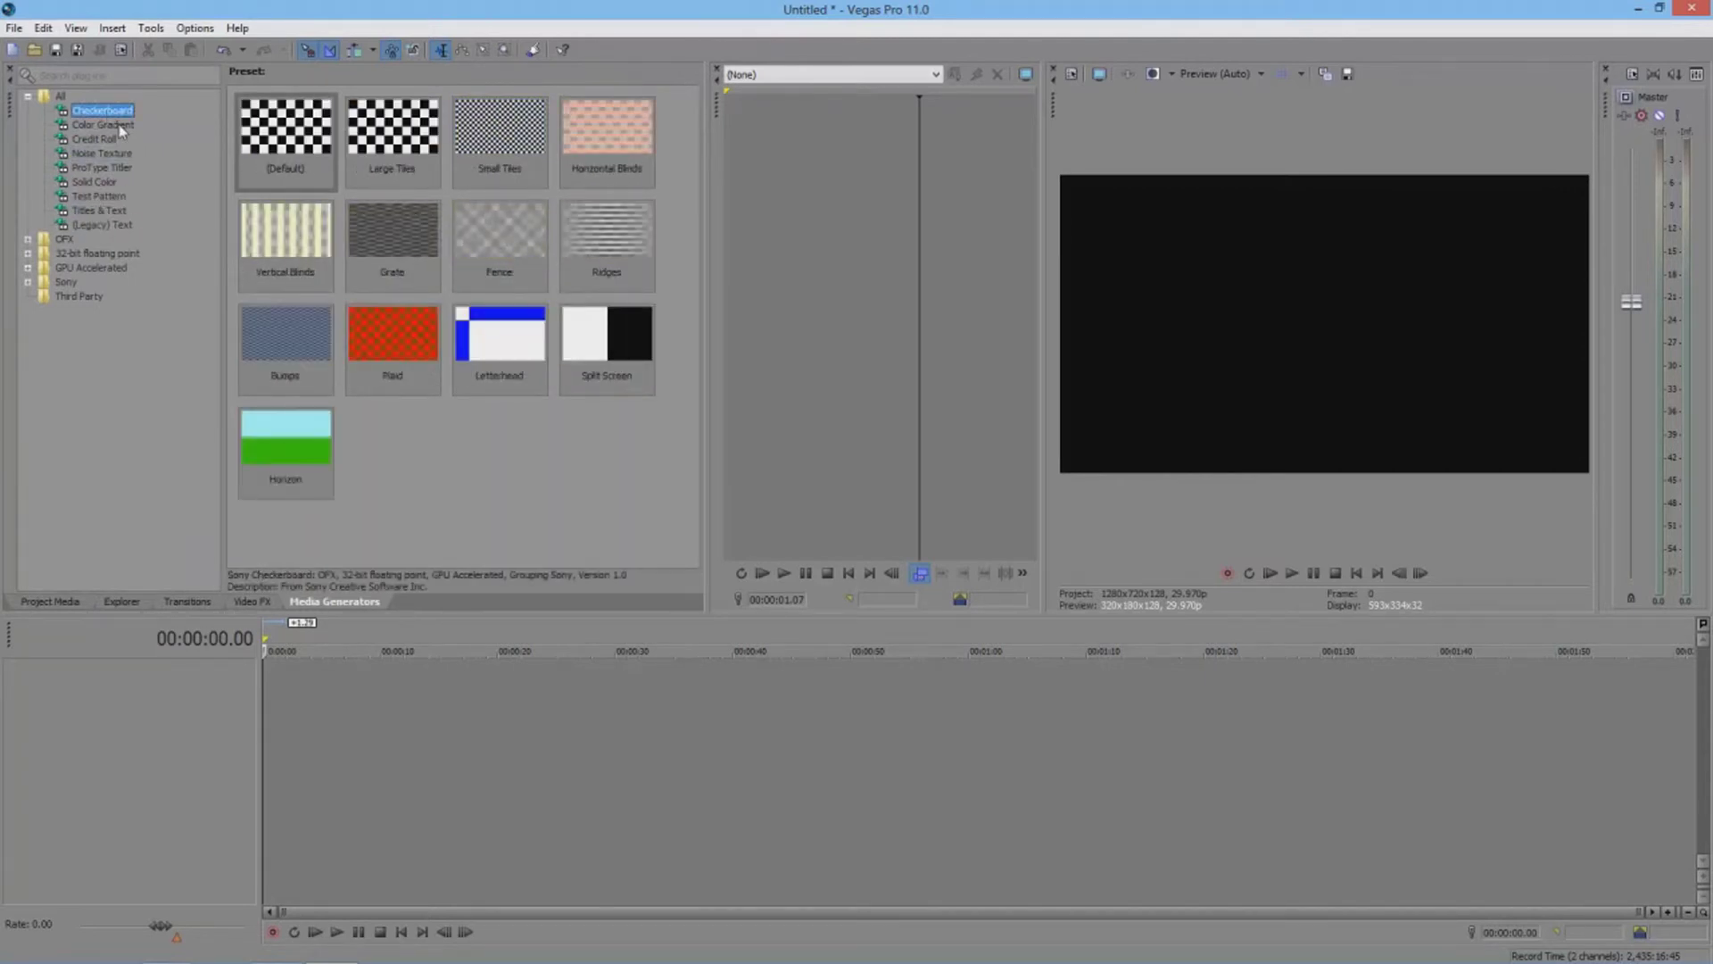
click(122, 126)
click(125, 140)
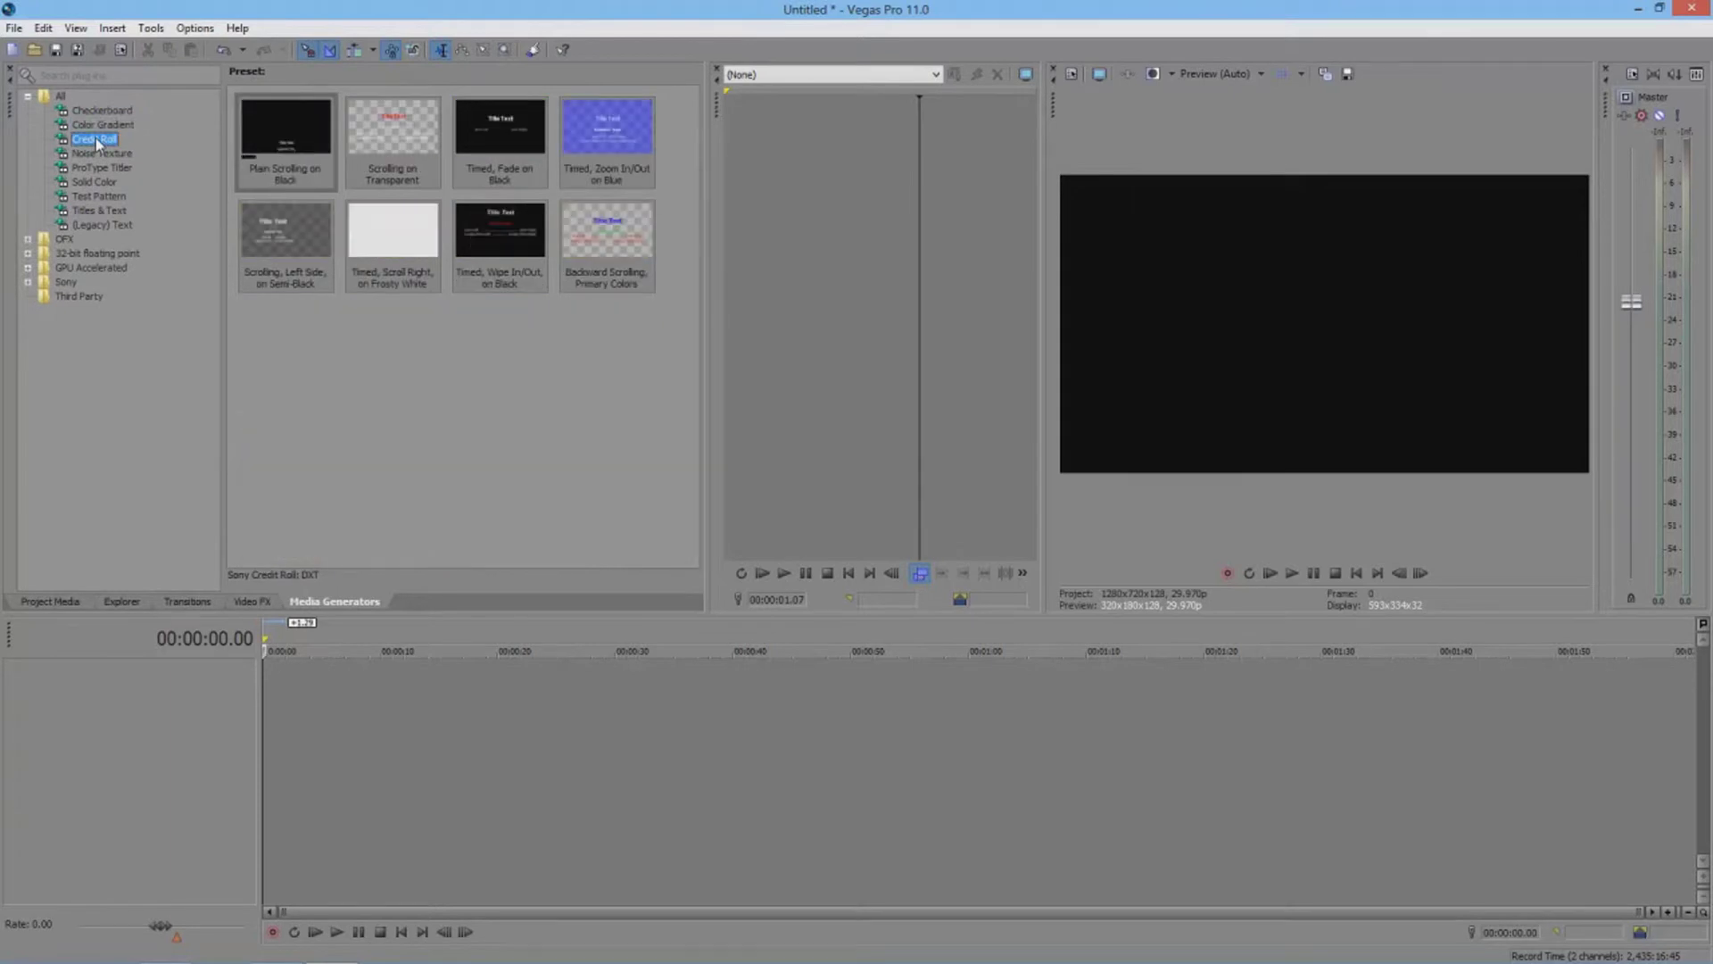
click(126, 154)
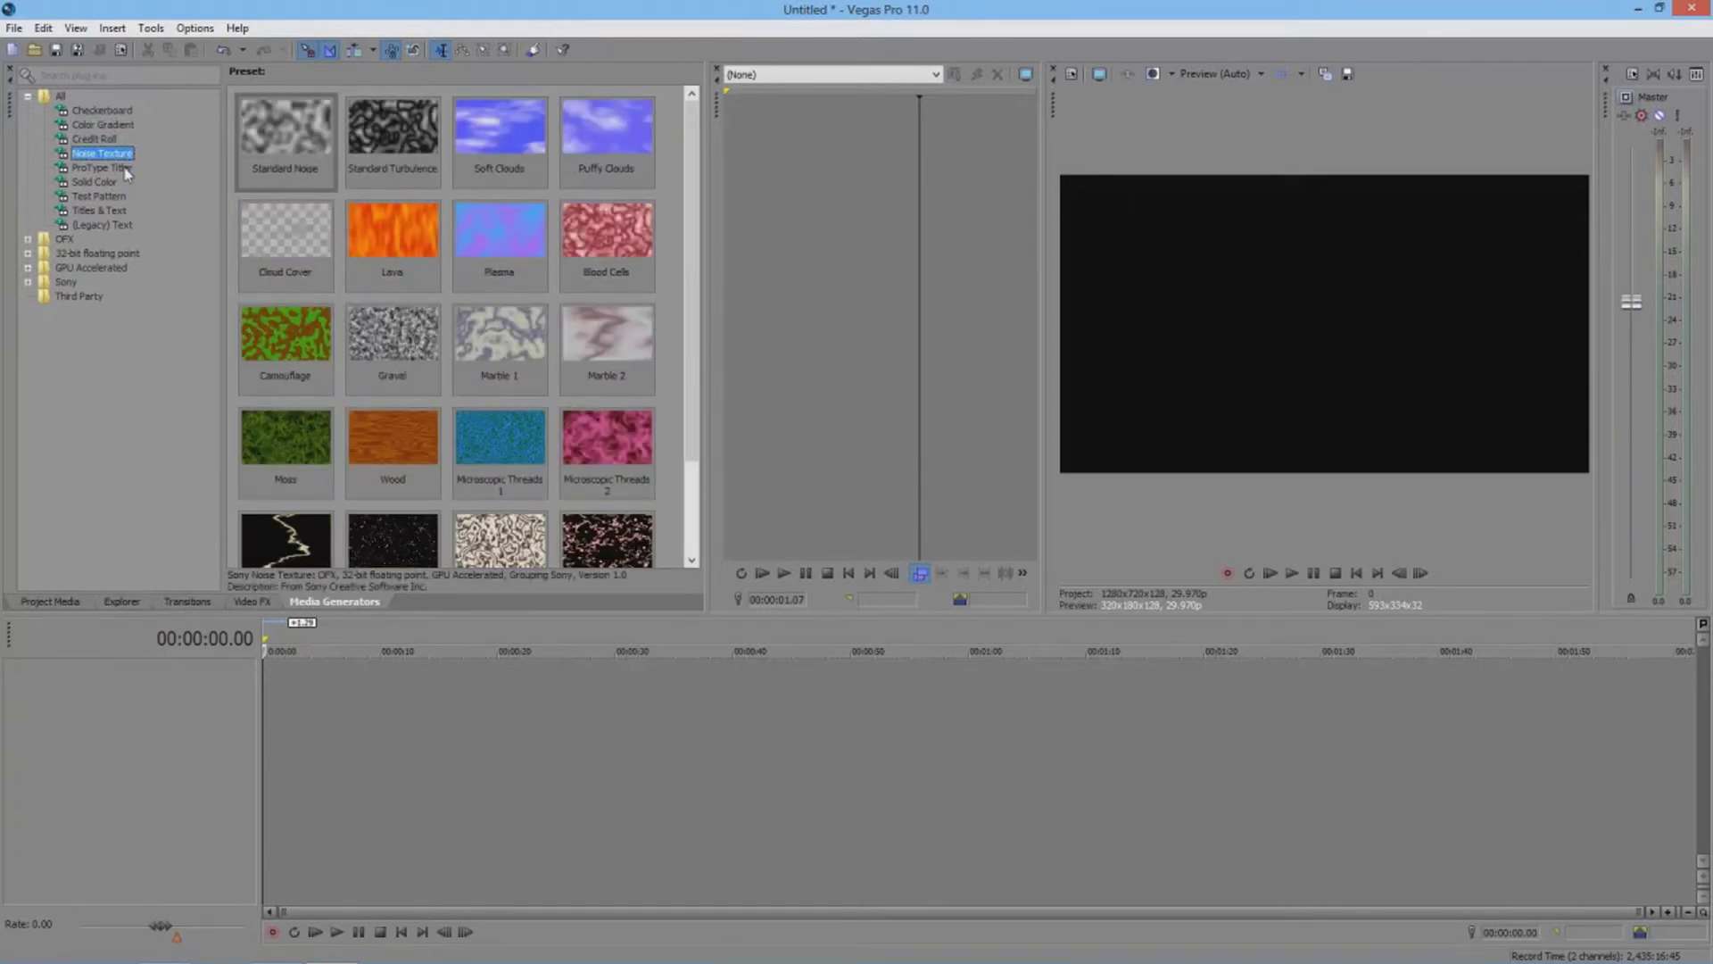
click(126, 169)
click(105, 182)
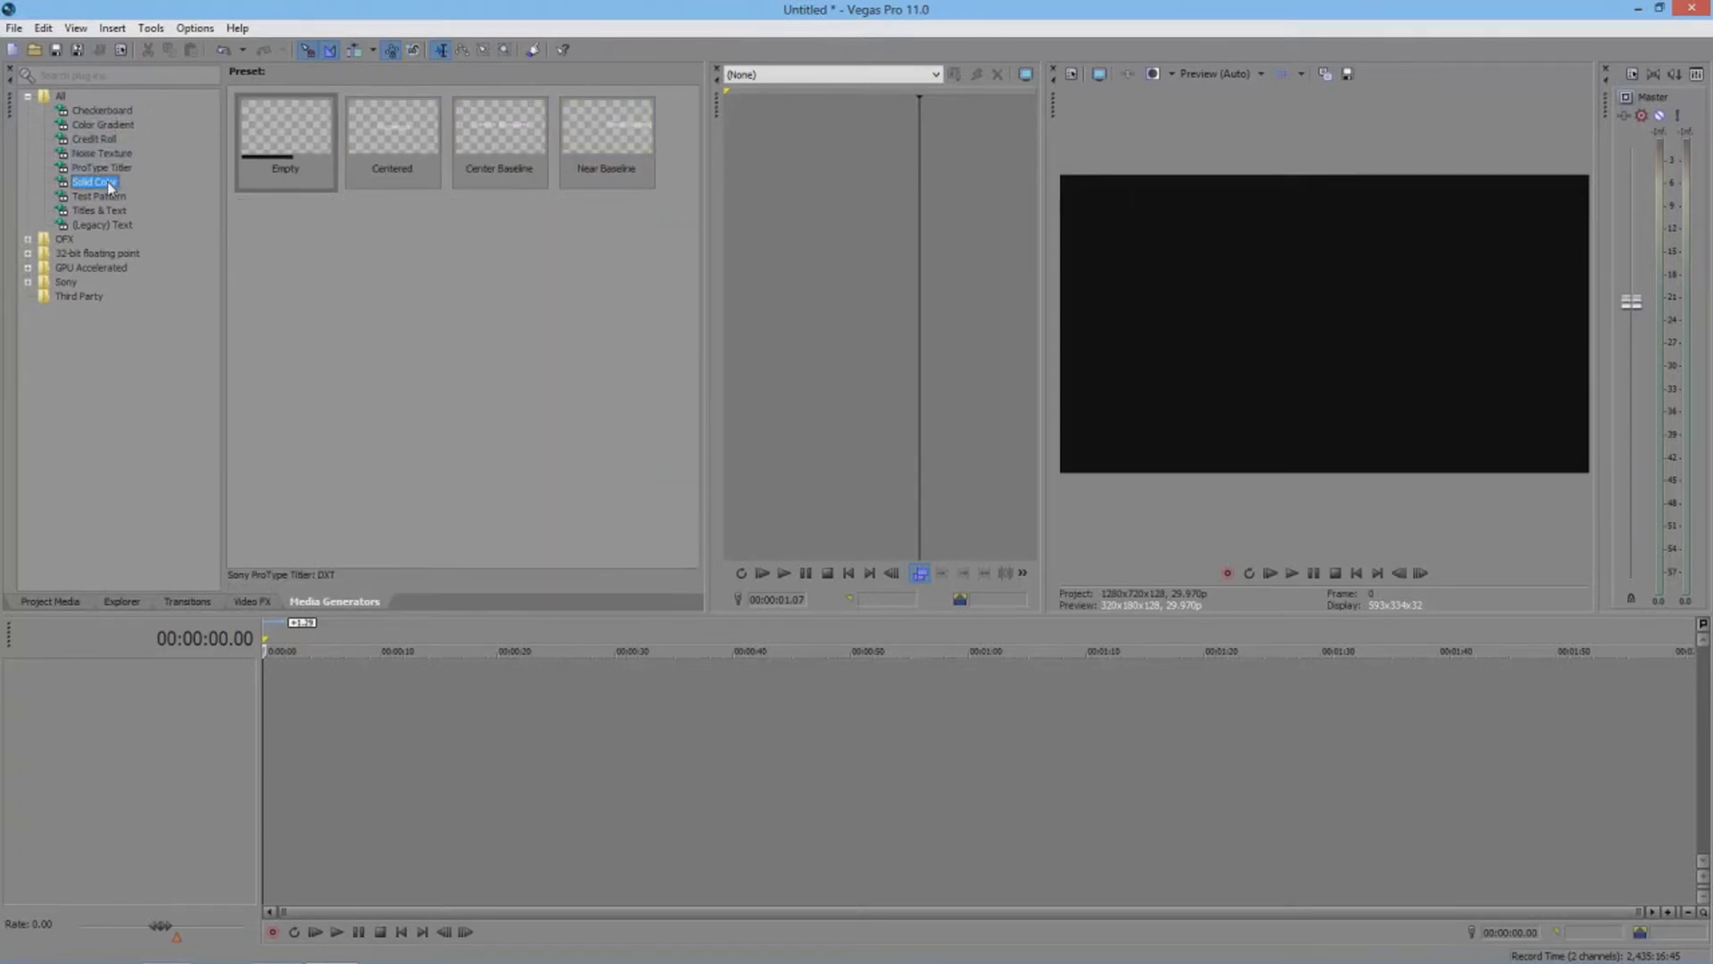
click(101, 198)
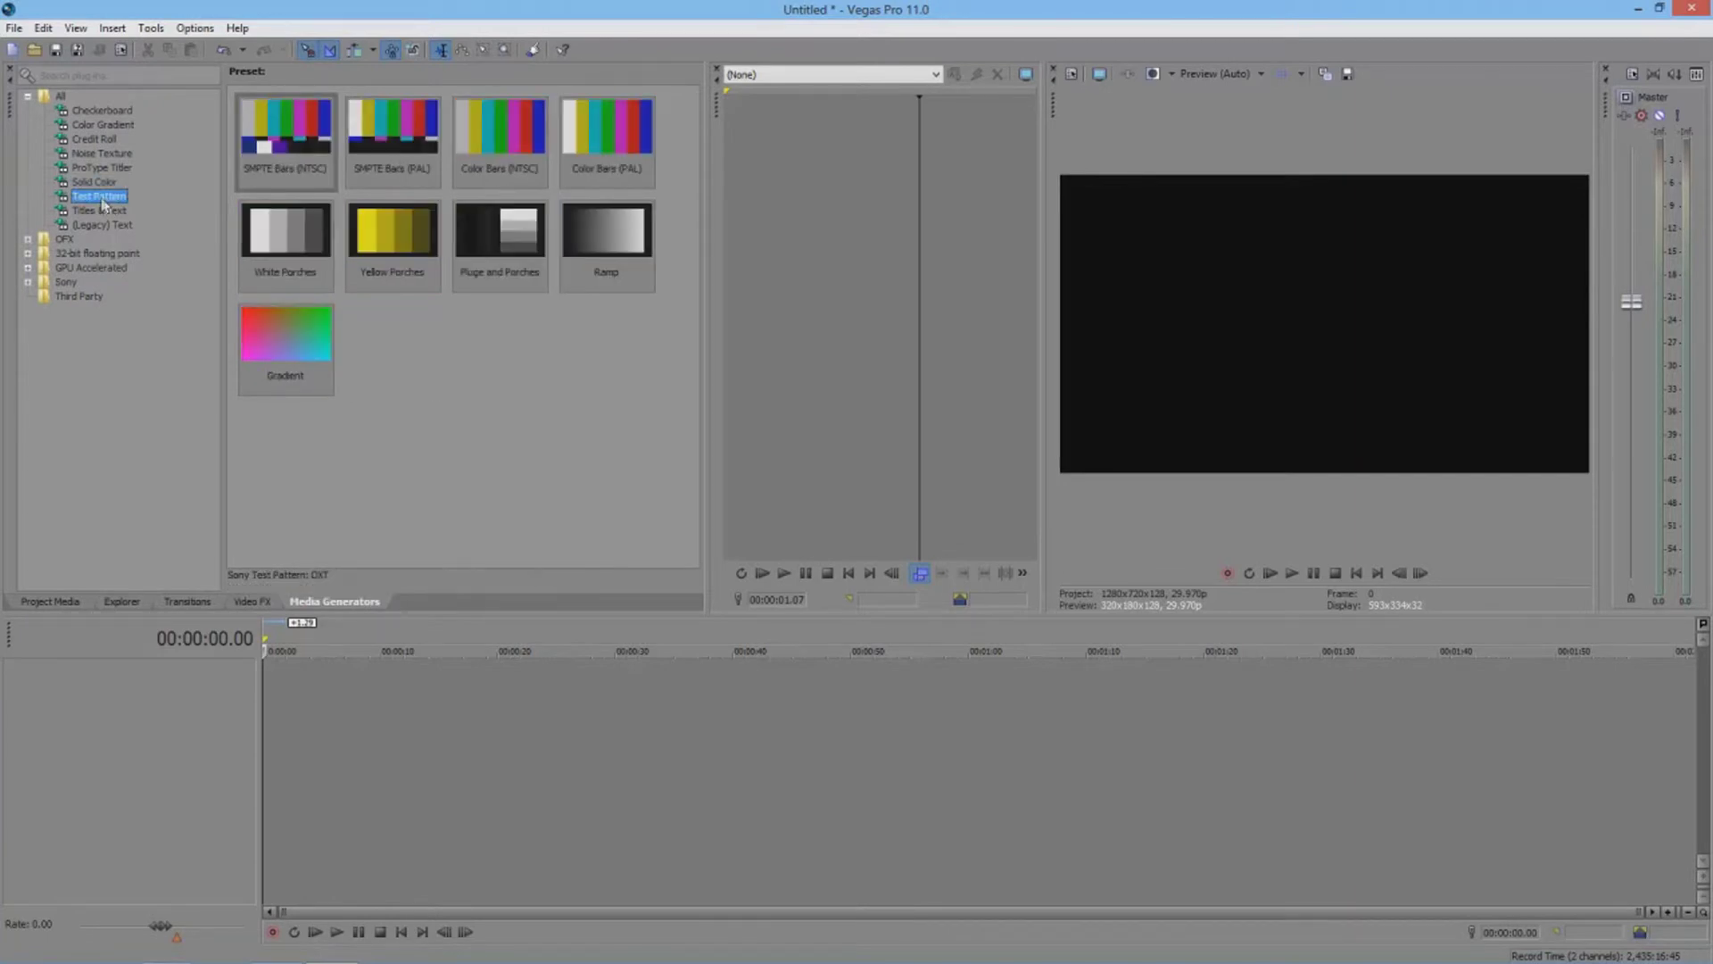
click(101, 212)
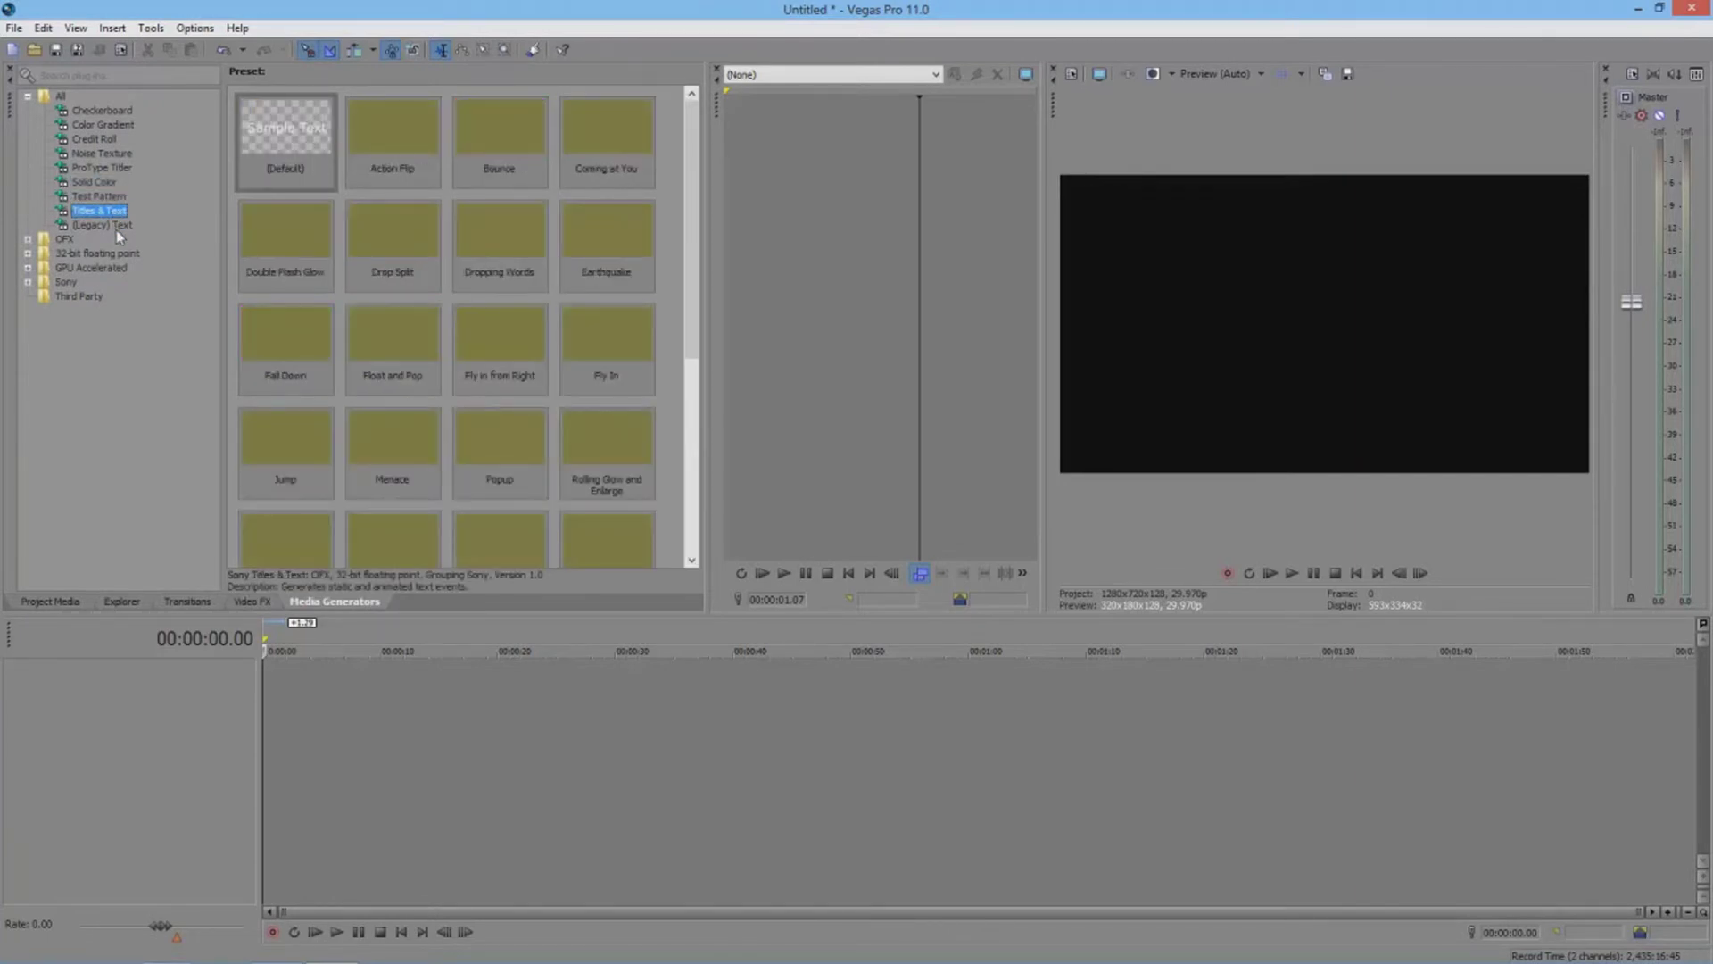
click(116, 229)
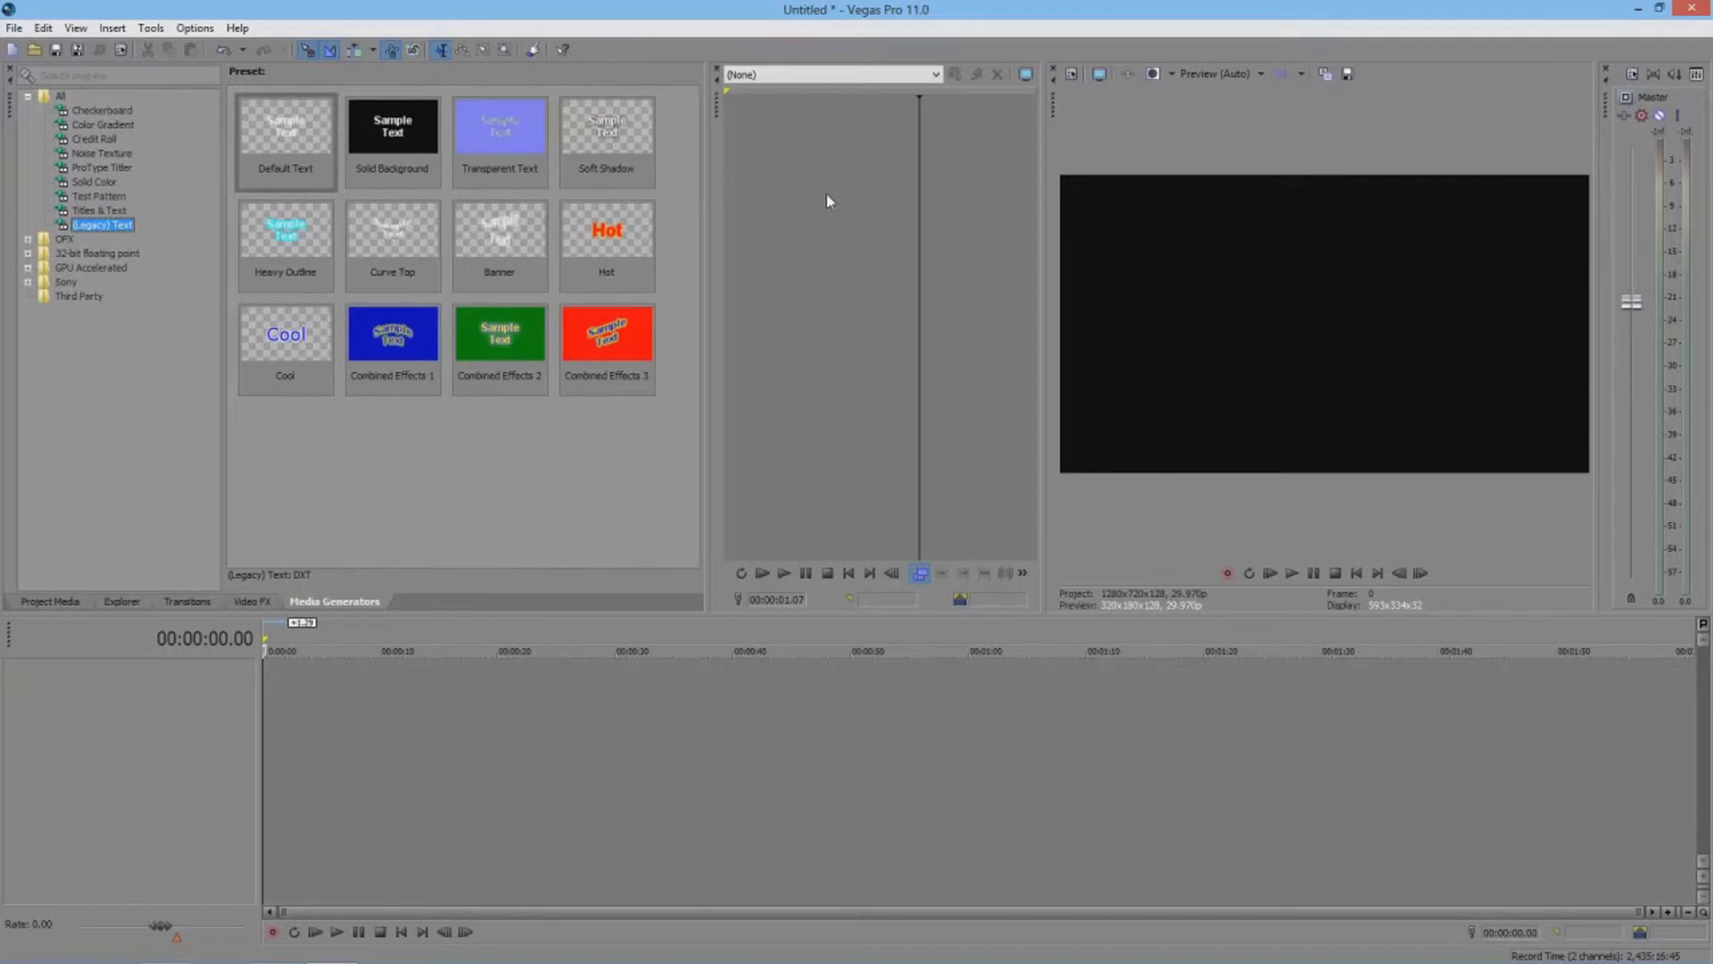
Place the default Checkerboard preset at the start of the timeline and dock its settings window with the other tabbed panes
click(105, 111)
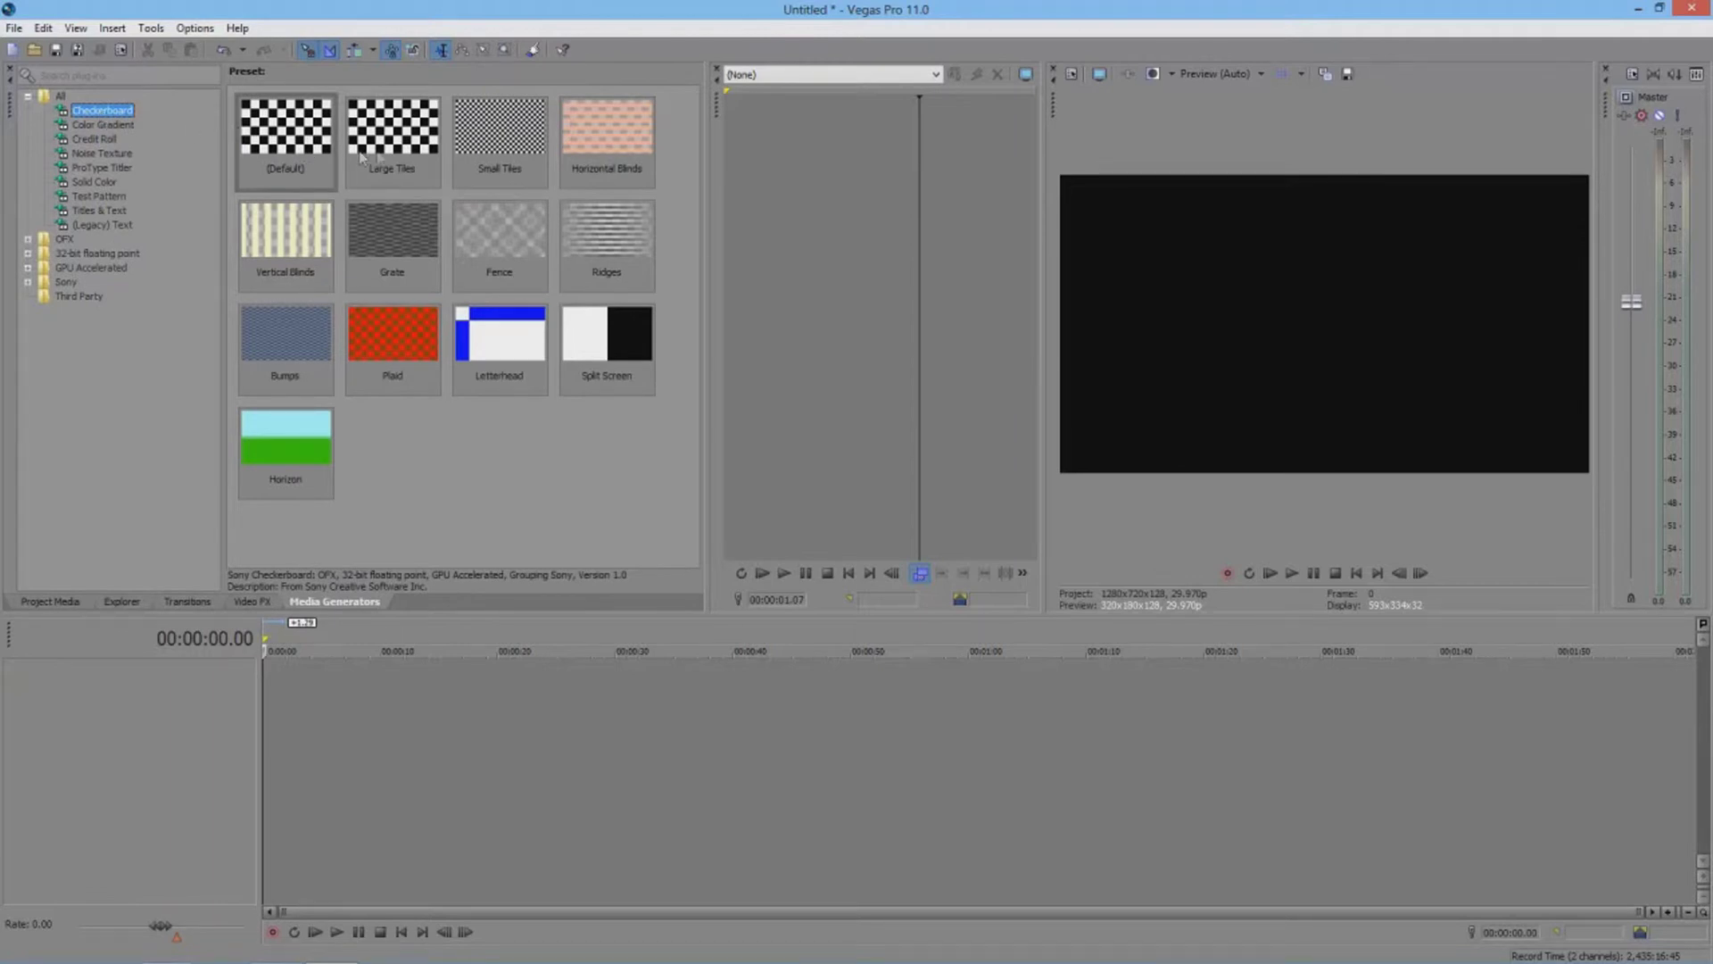
click(502, 146)
click(581, 145)
click(372, 147)
click(279, 152)
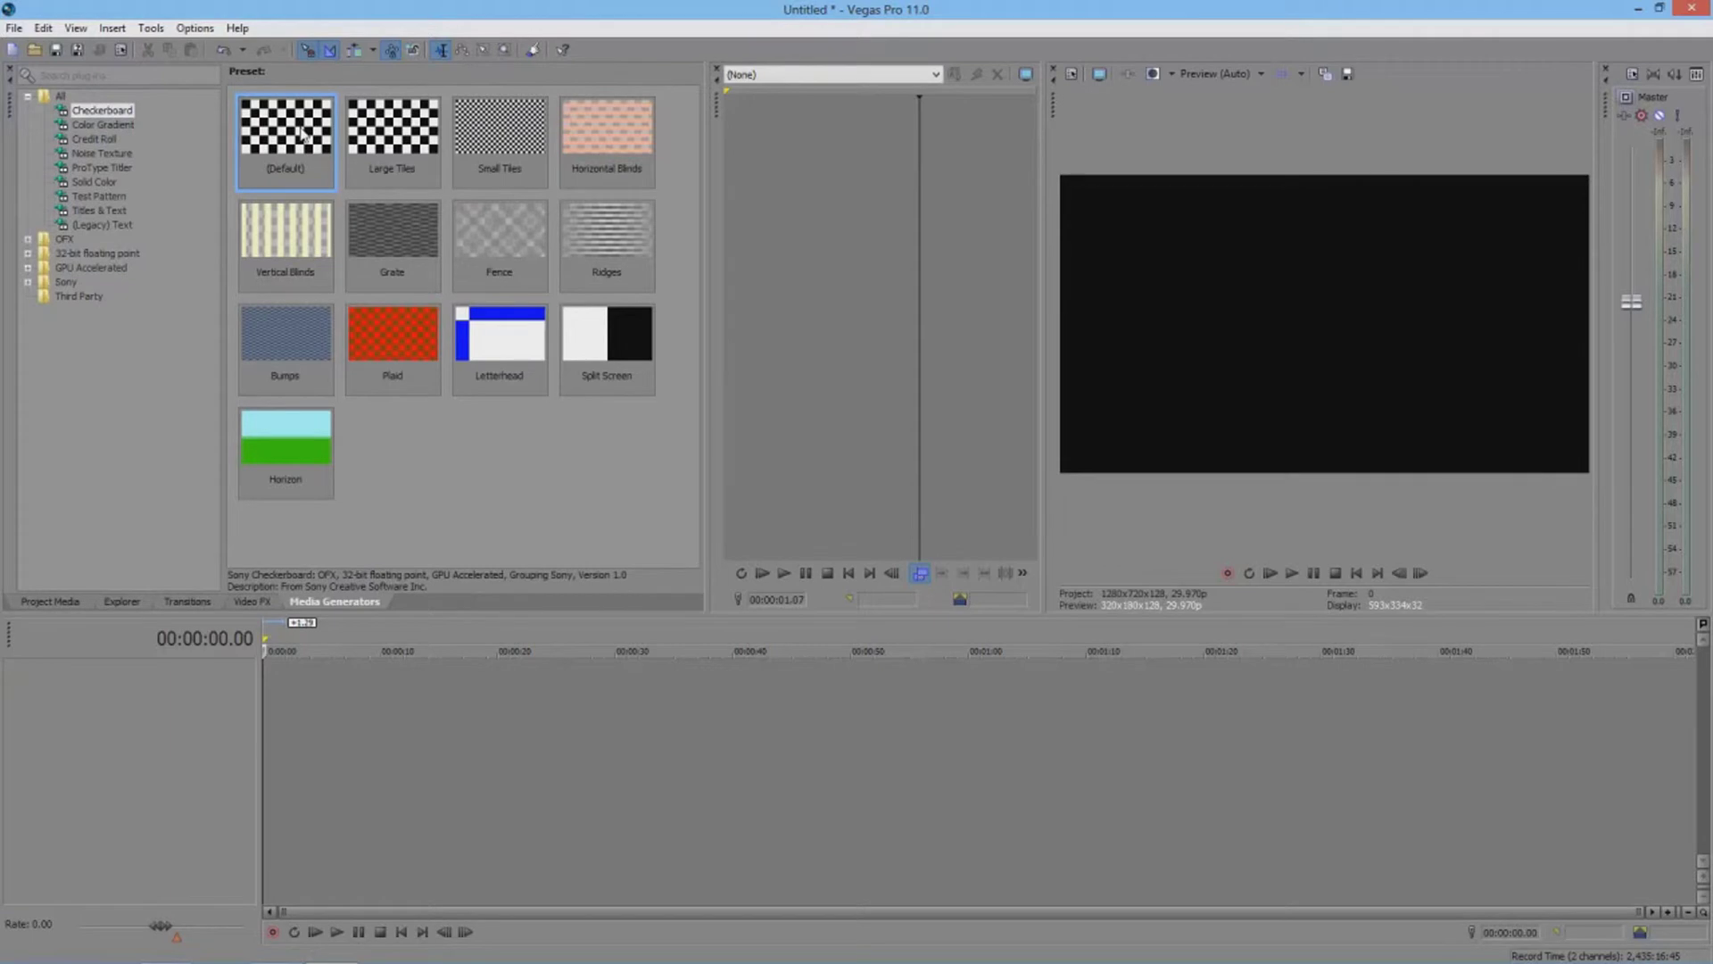
drag(304, 134, 268, 707)
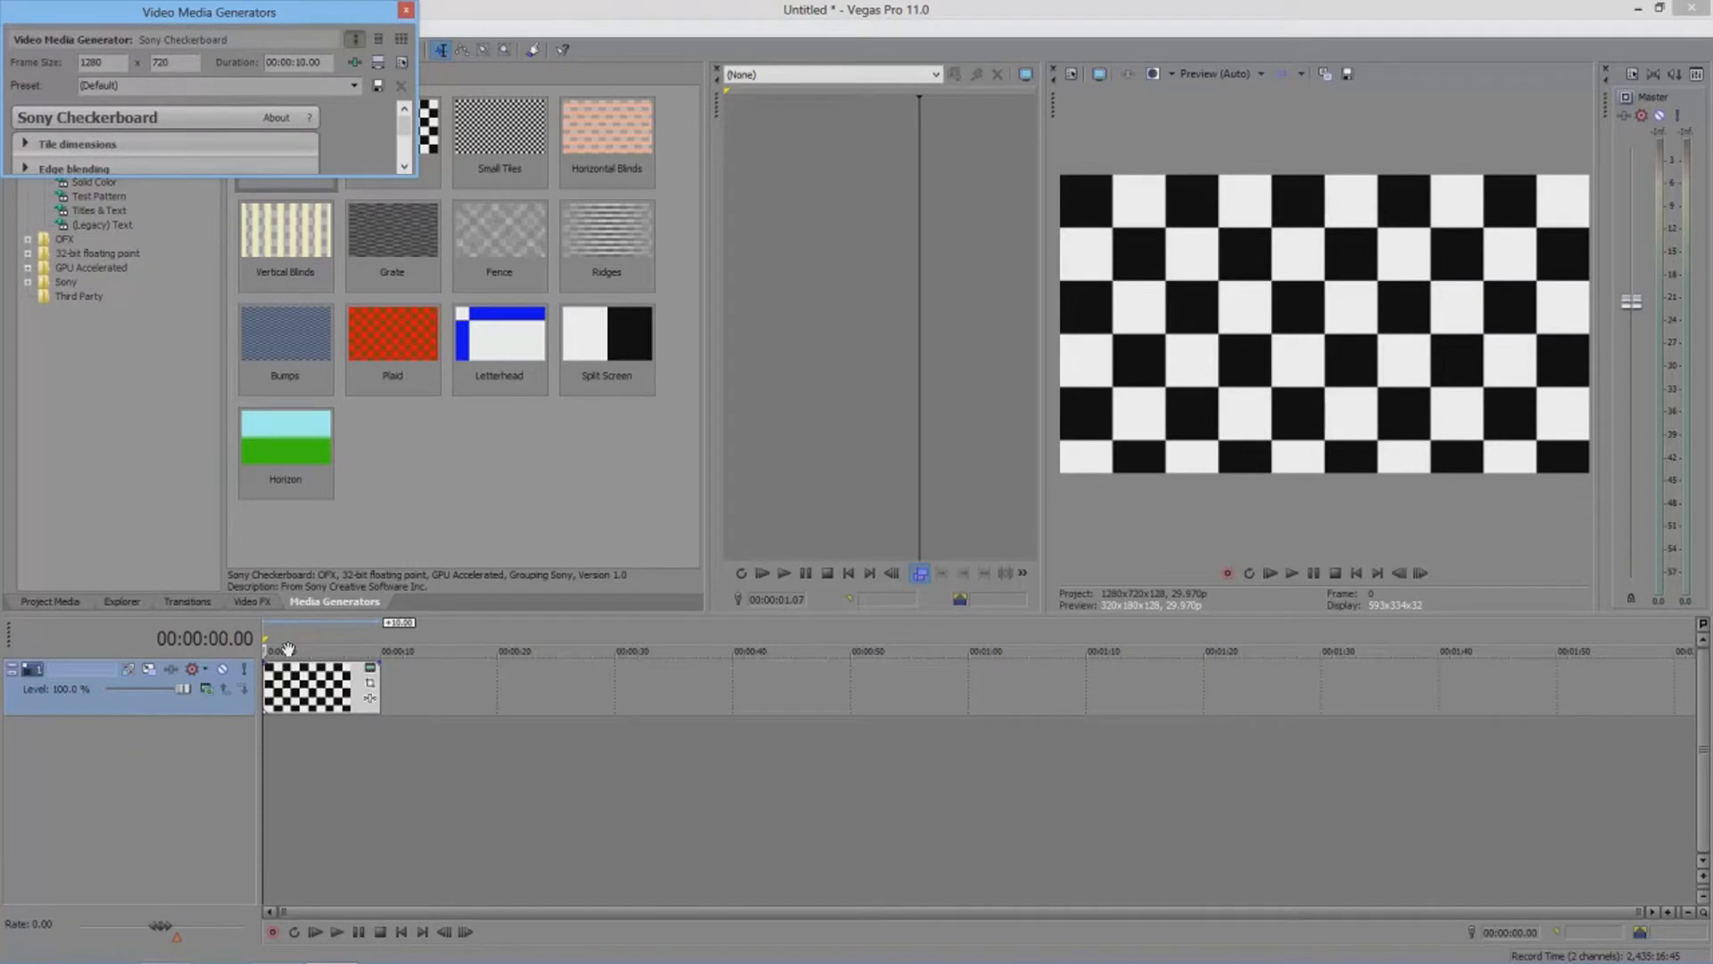
double_click(208, 11)
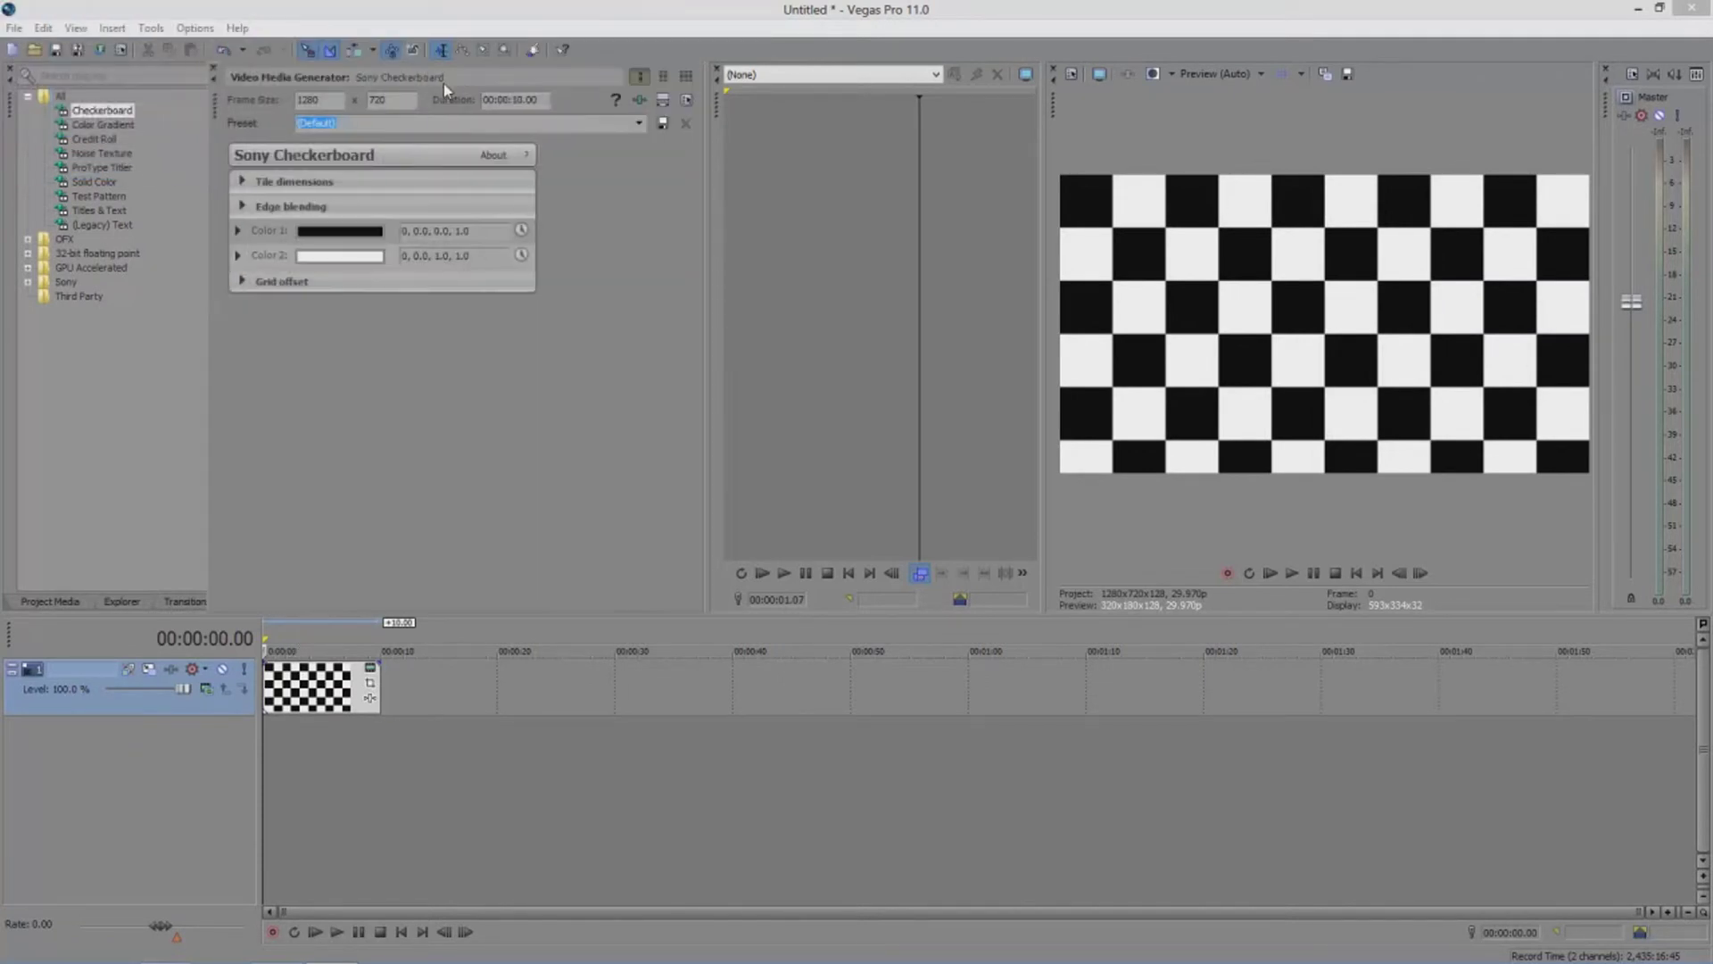
drag(158, 88, 233, 90)
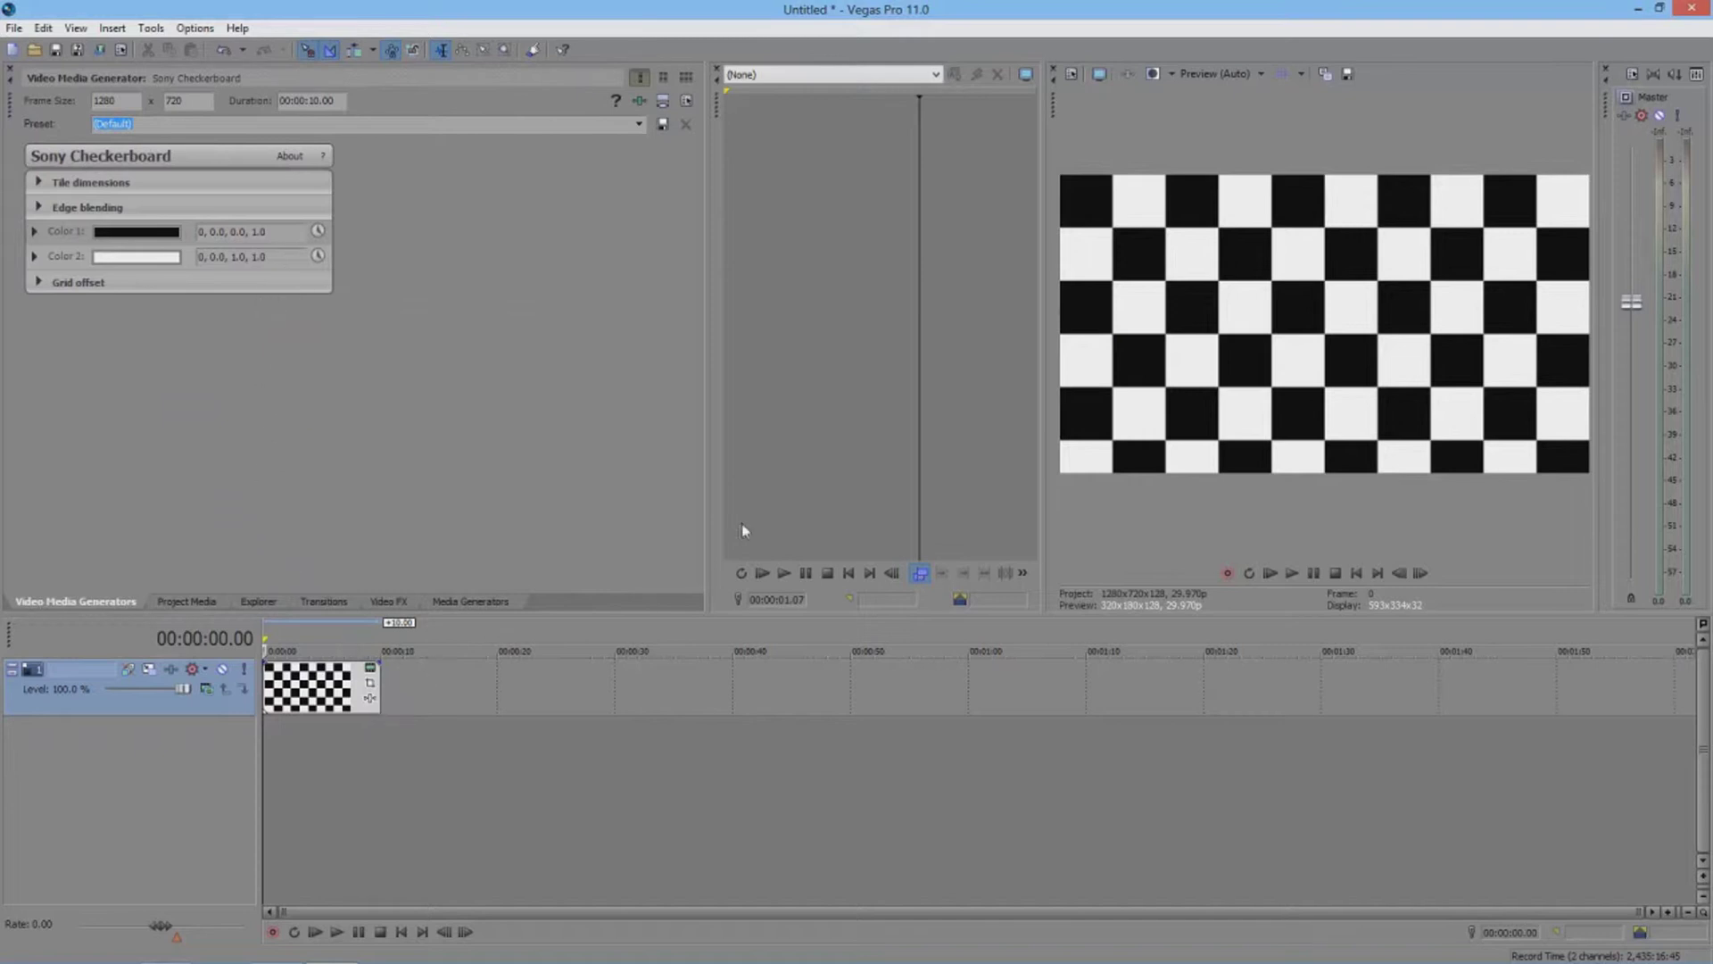
Set Color 1 of the checkerboard to pure red, HSV 0, 1.0, 1.0
click(122, 239)
click(130, 280)
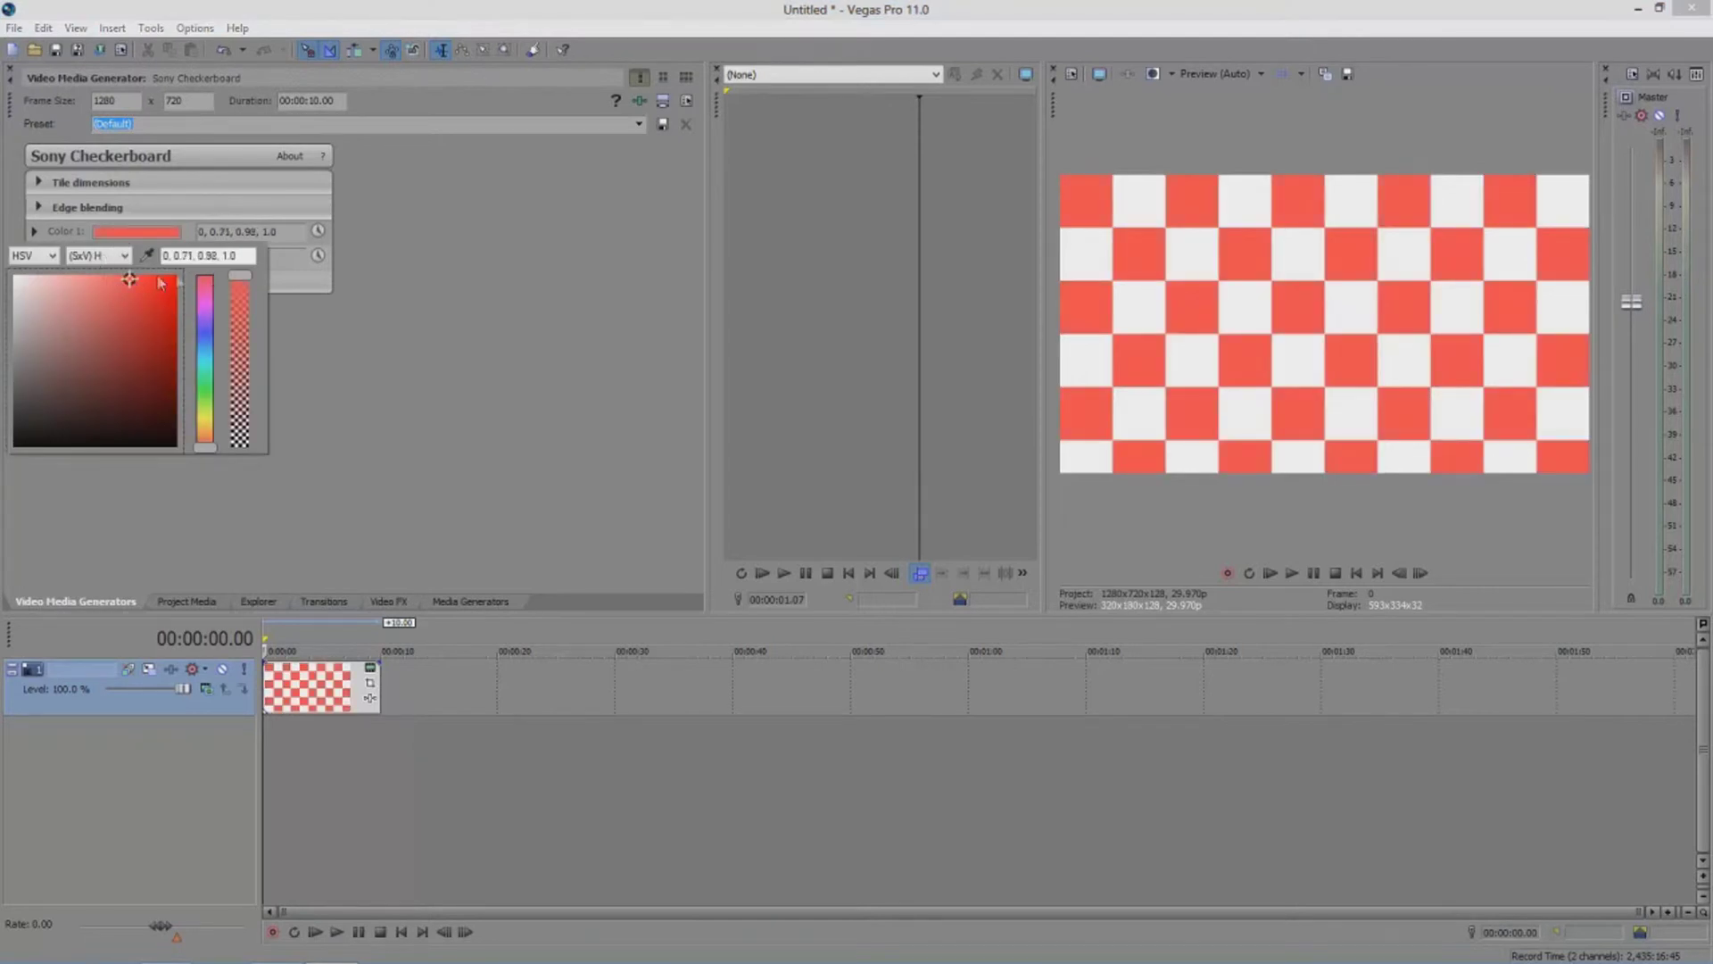
drag(161, 283, 177, 275)
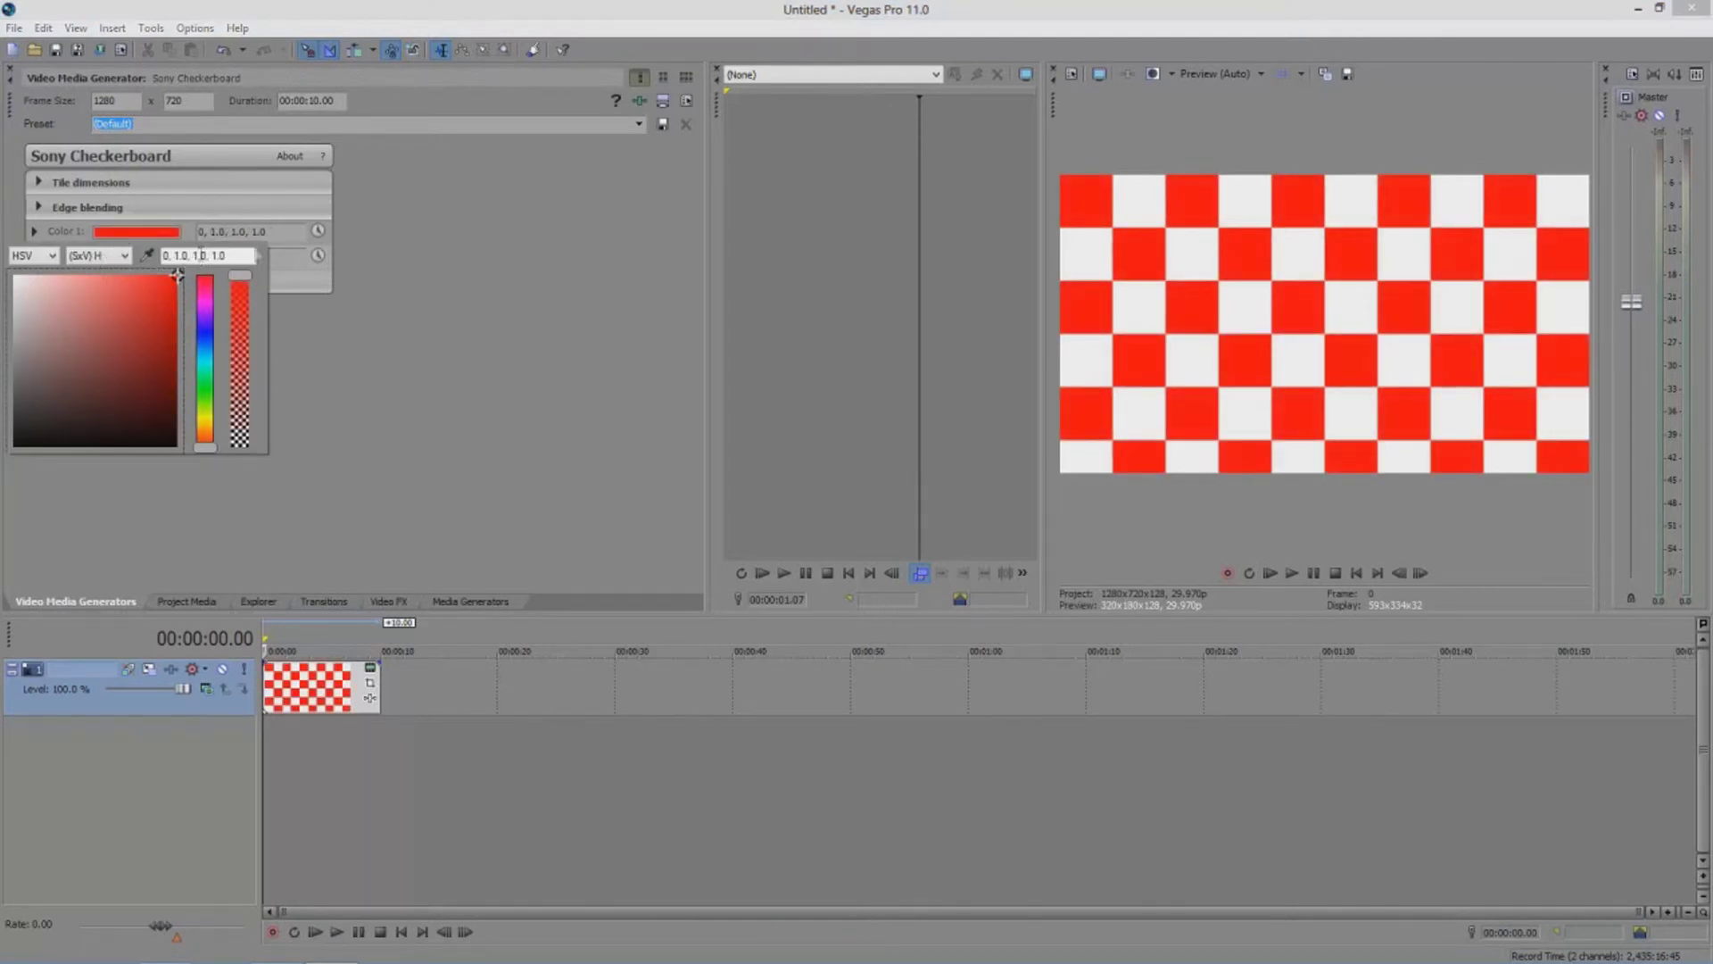
Set Color 2 of the checkerboard to a saturated blue, HSV 216, 1.0, 1.0
click(94, 259)
click(125, 314)
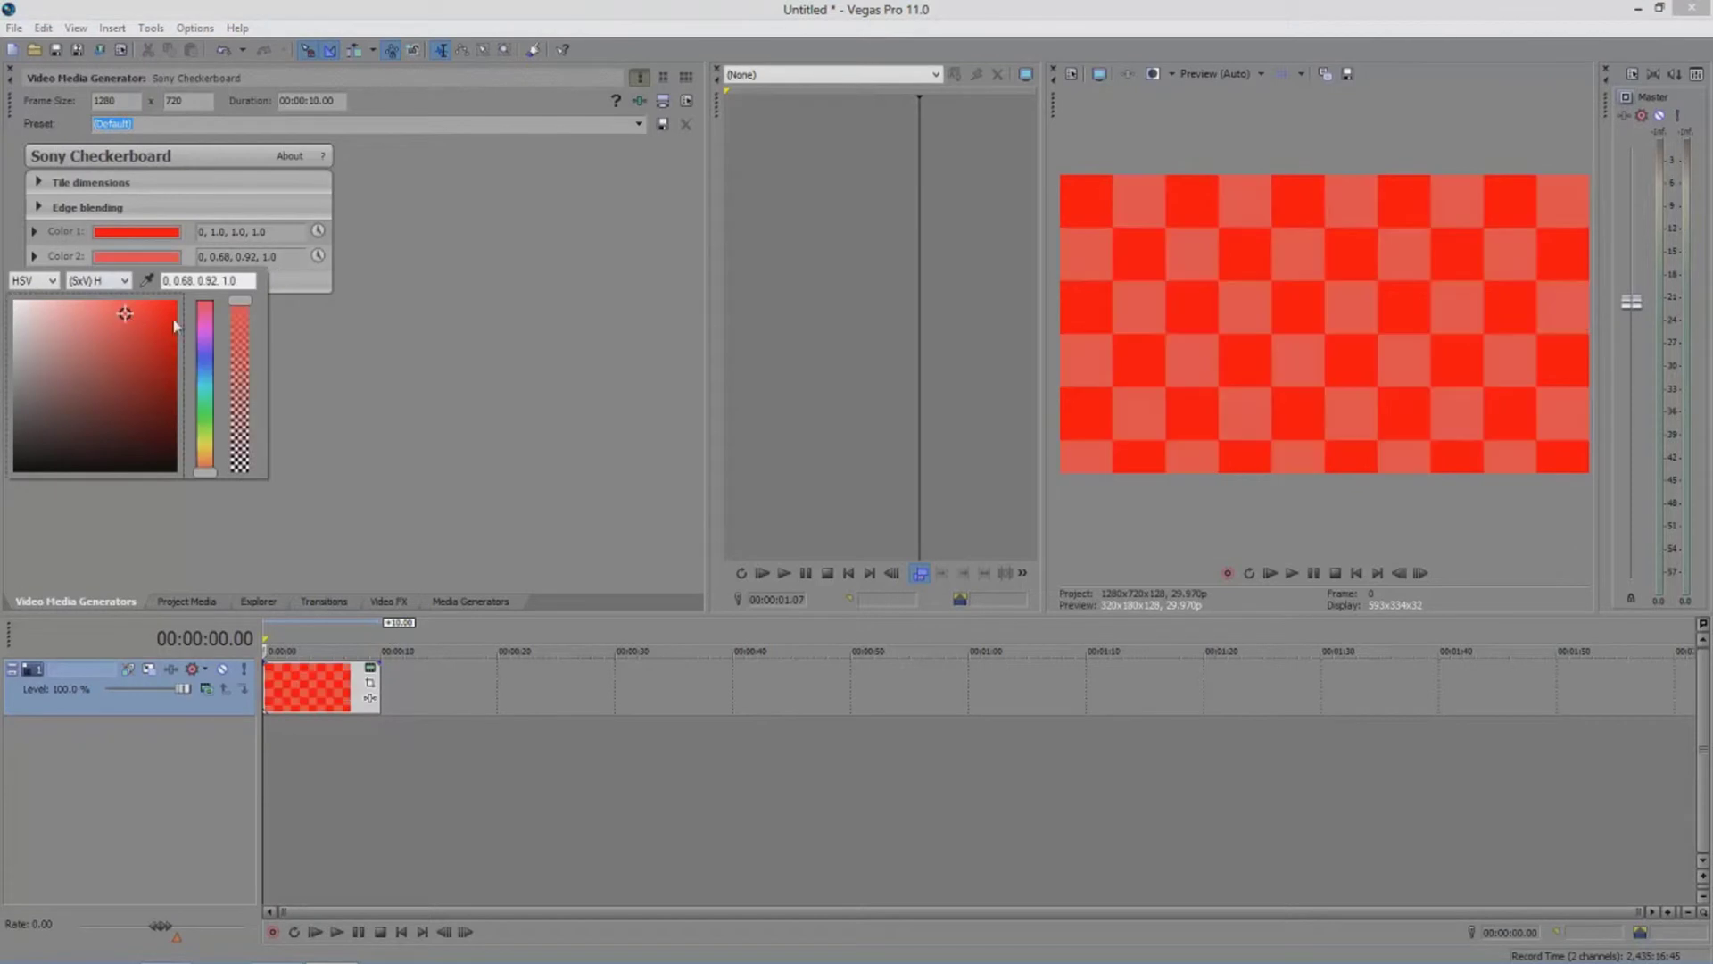
click(205, 368)
click(134, 323)
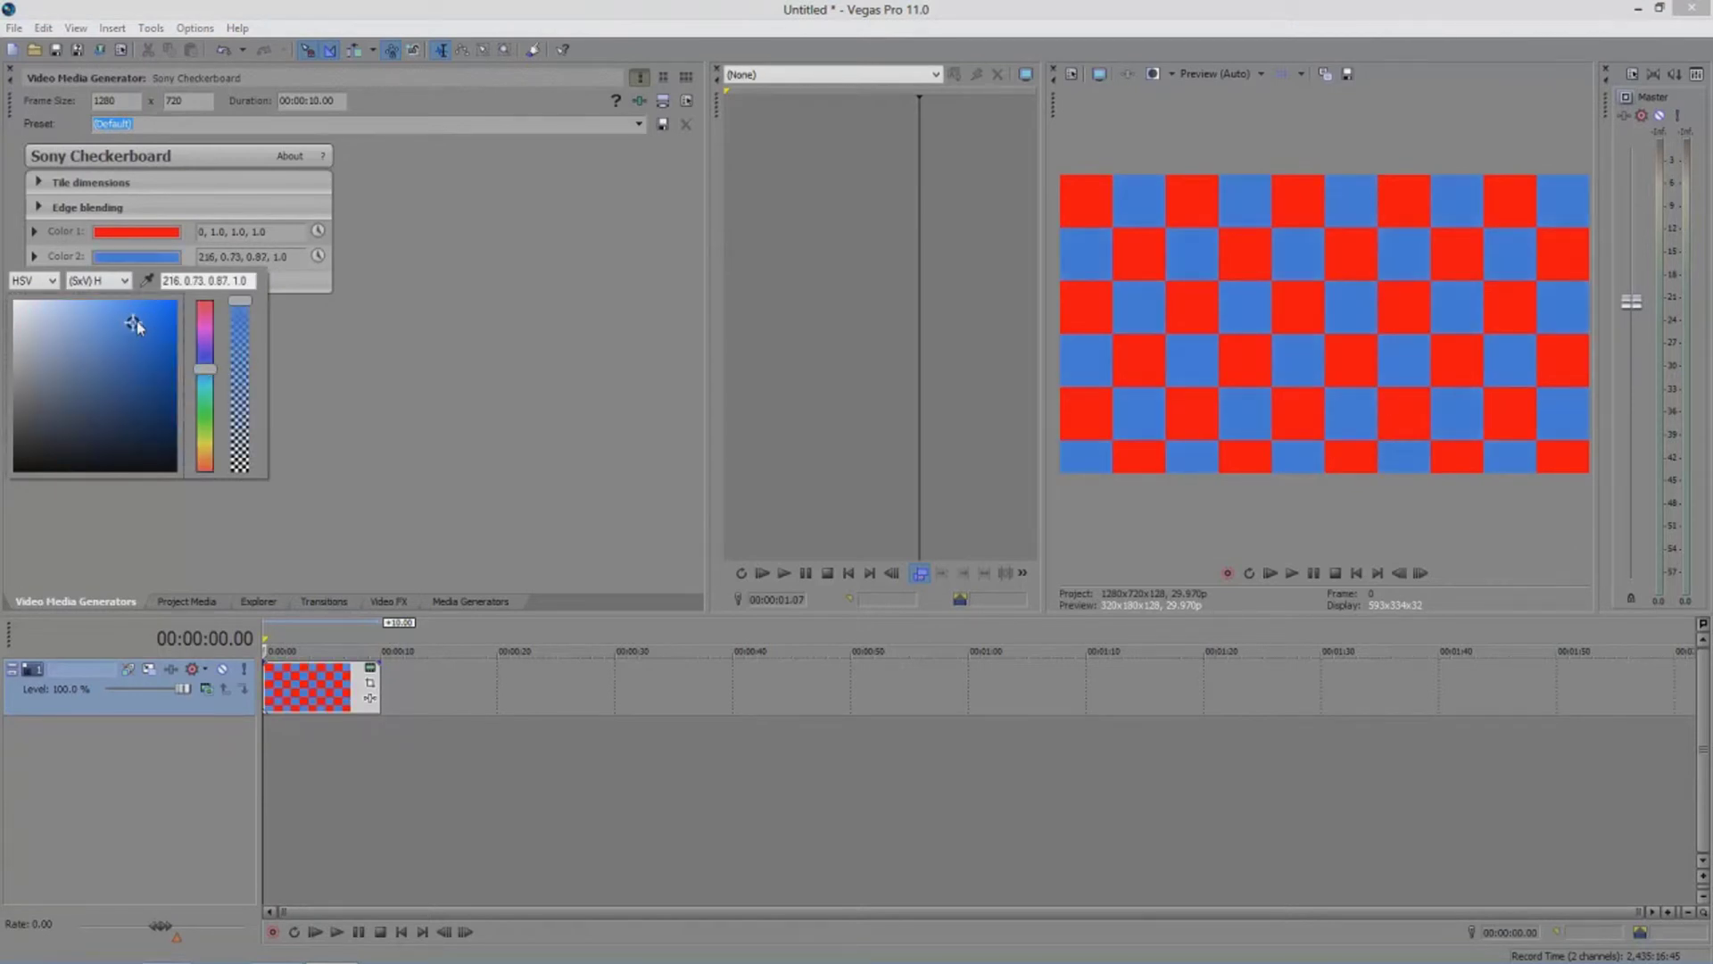
drag(133, 323, 178, 301)
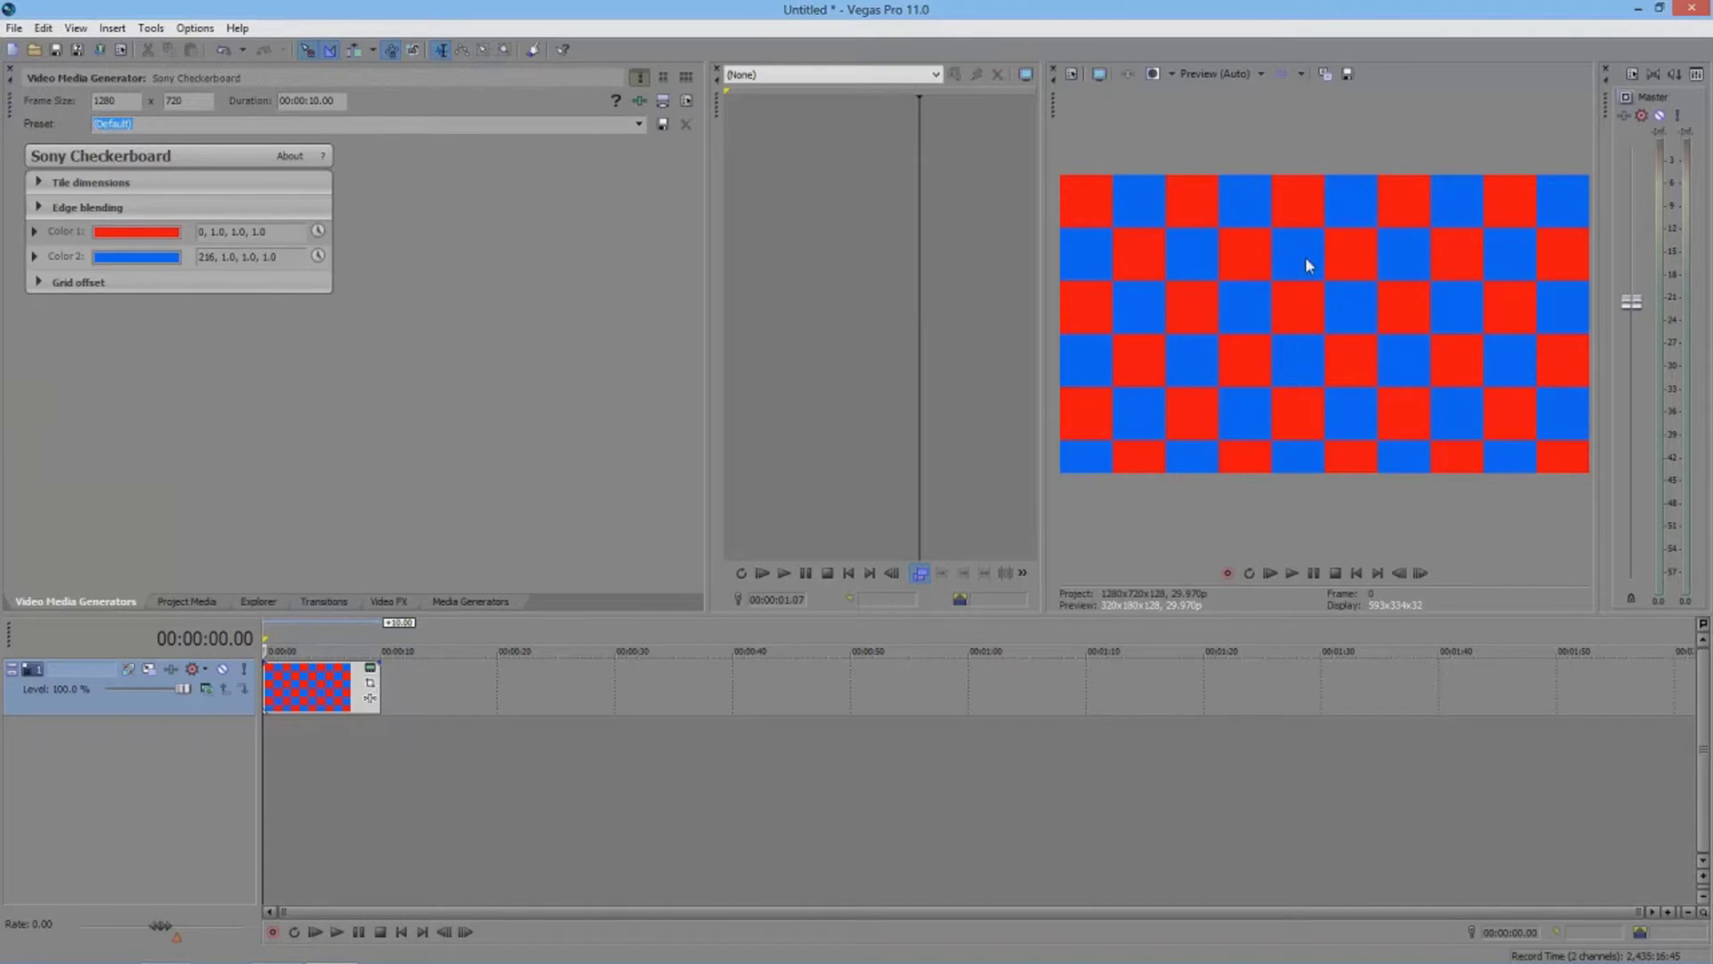
Set the checkerboard's horizontal edge blending to about 0.158 and its tile width to about 0.117, with square tiles
click(39, 205)
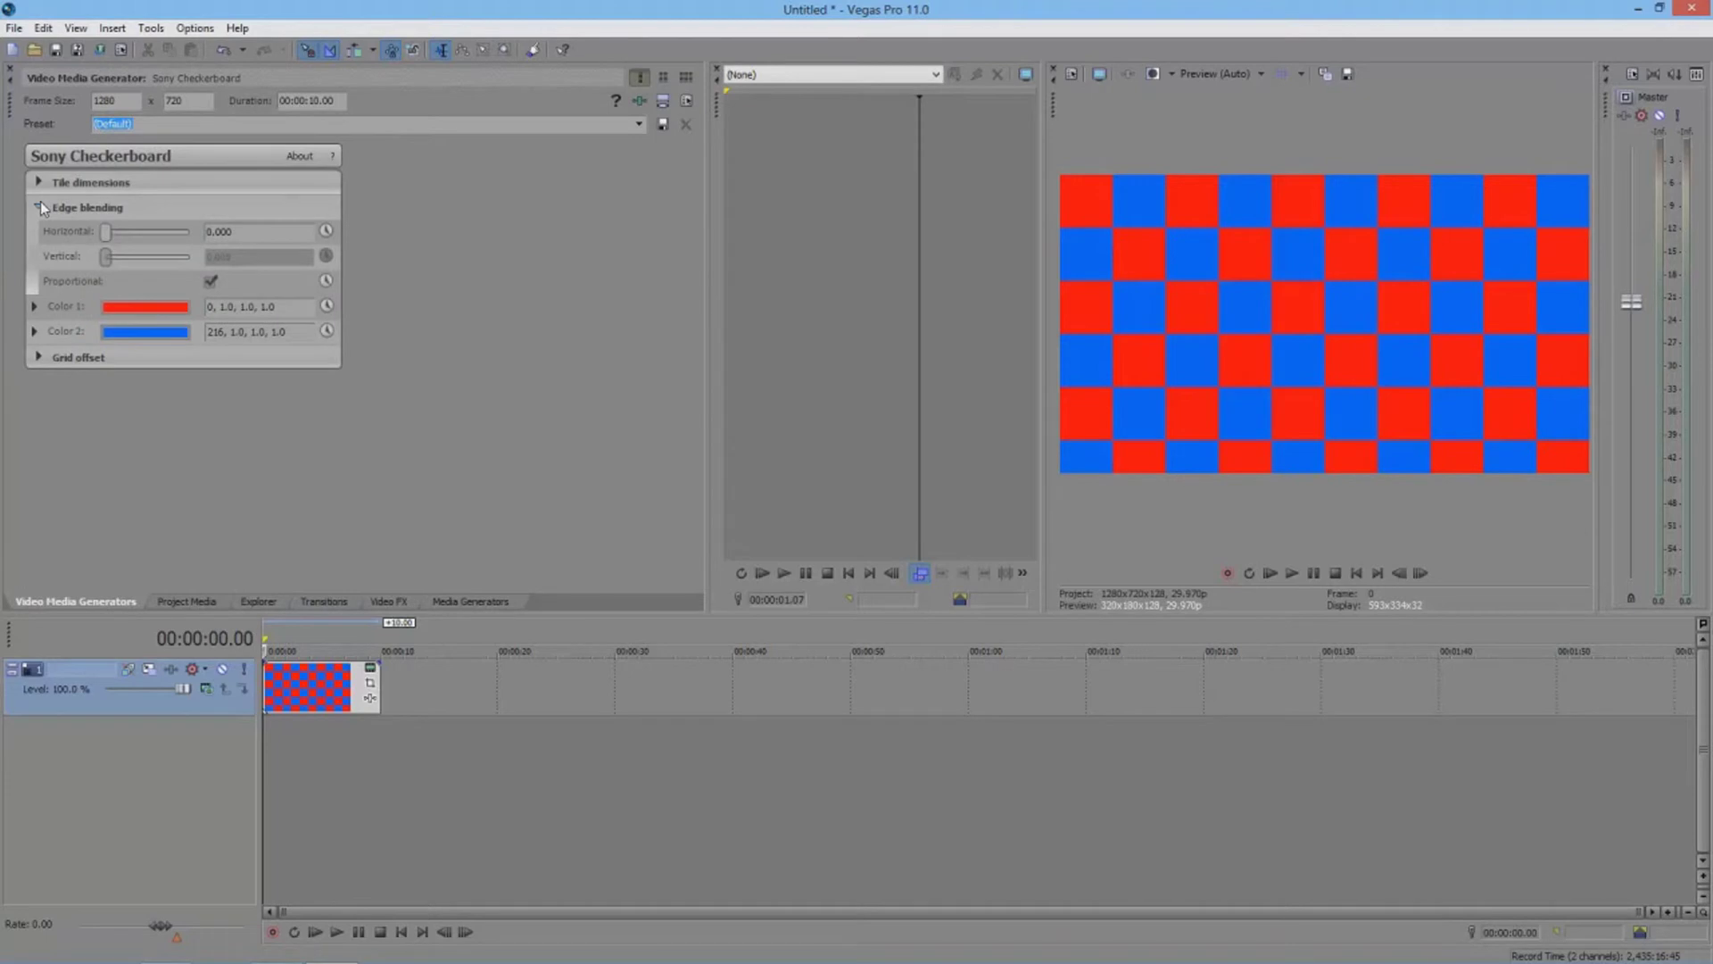
drag(156, 233, 116, 233)
drag(190, 232, 114, 207)
click(39, 182)
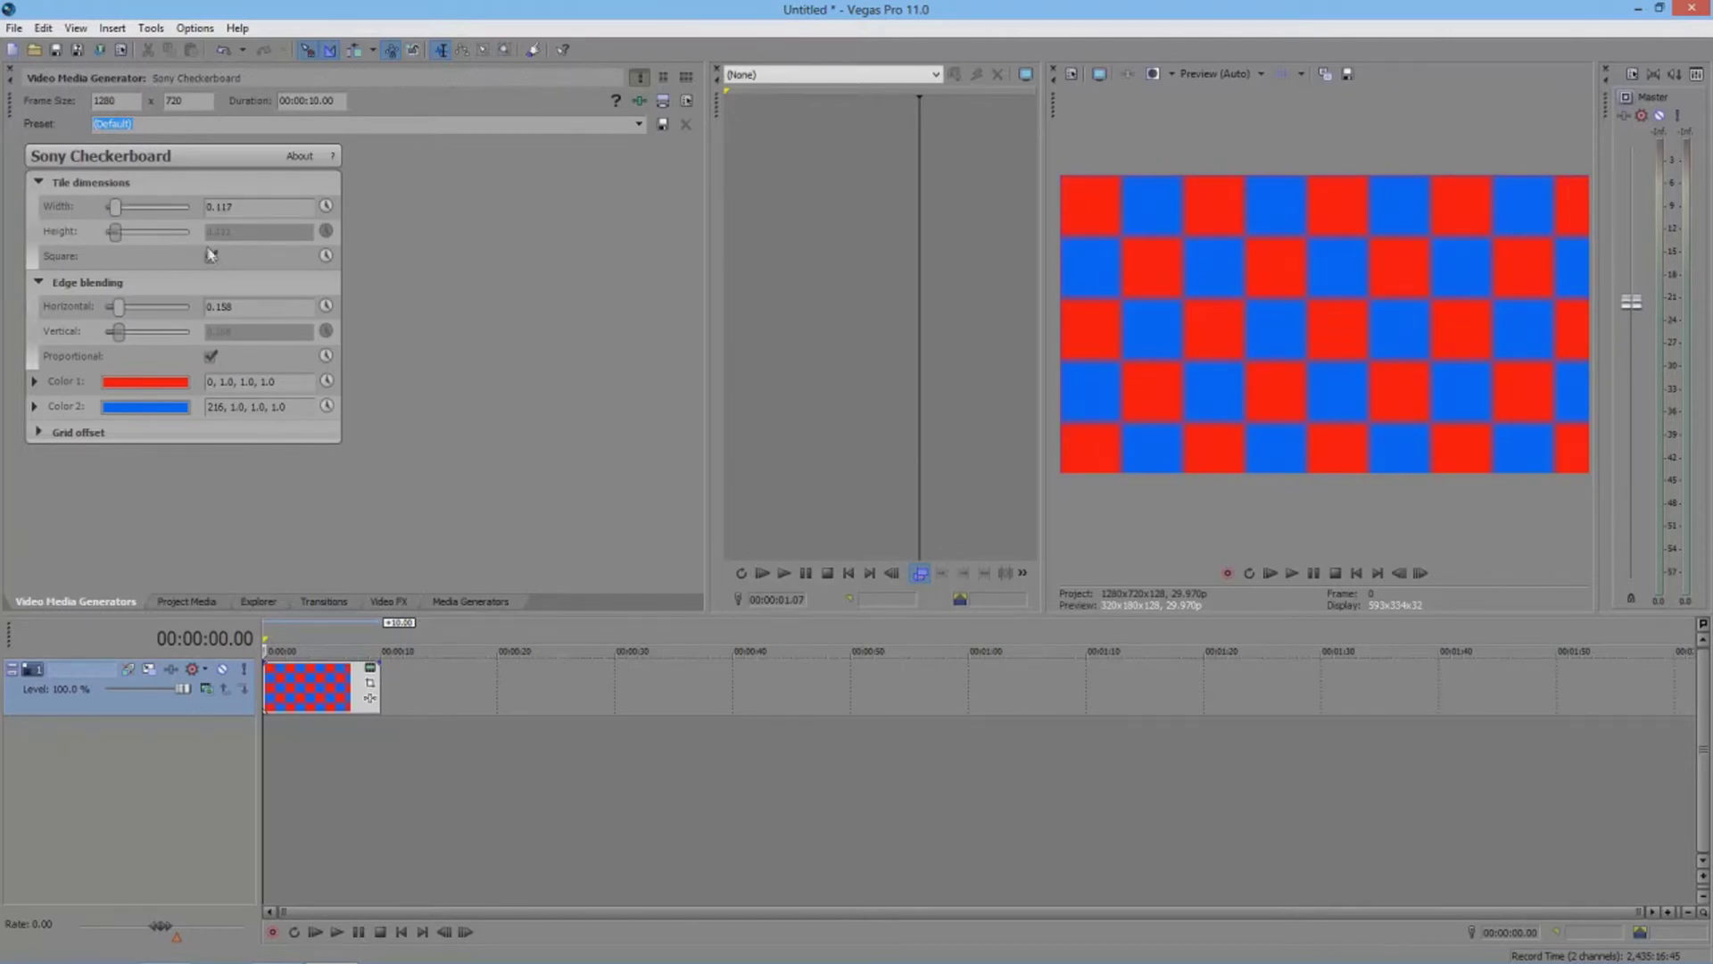
click(211, 257)
click(211, 257)
Offset the checkerboard grid to about 0.547 in X and 0.484 in Y
click(43, 432)
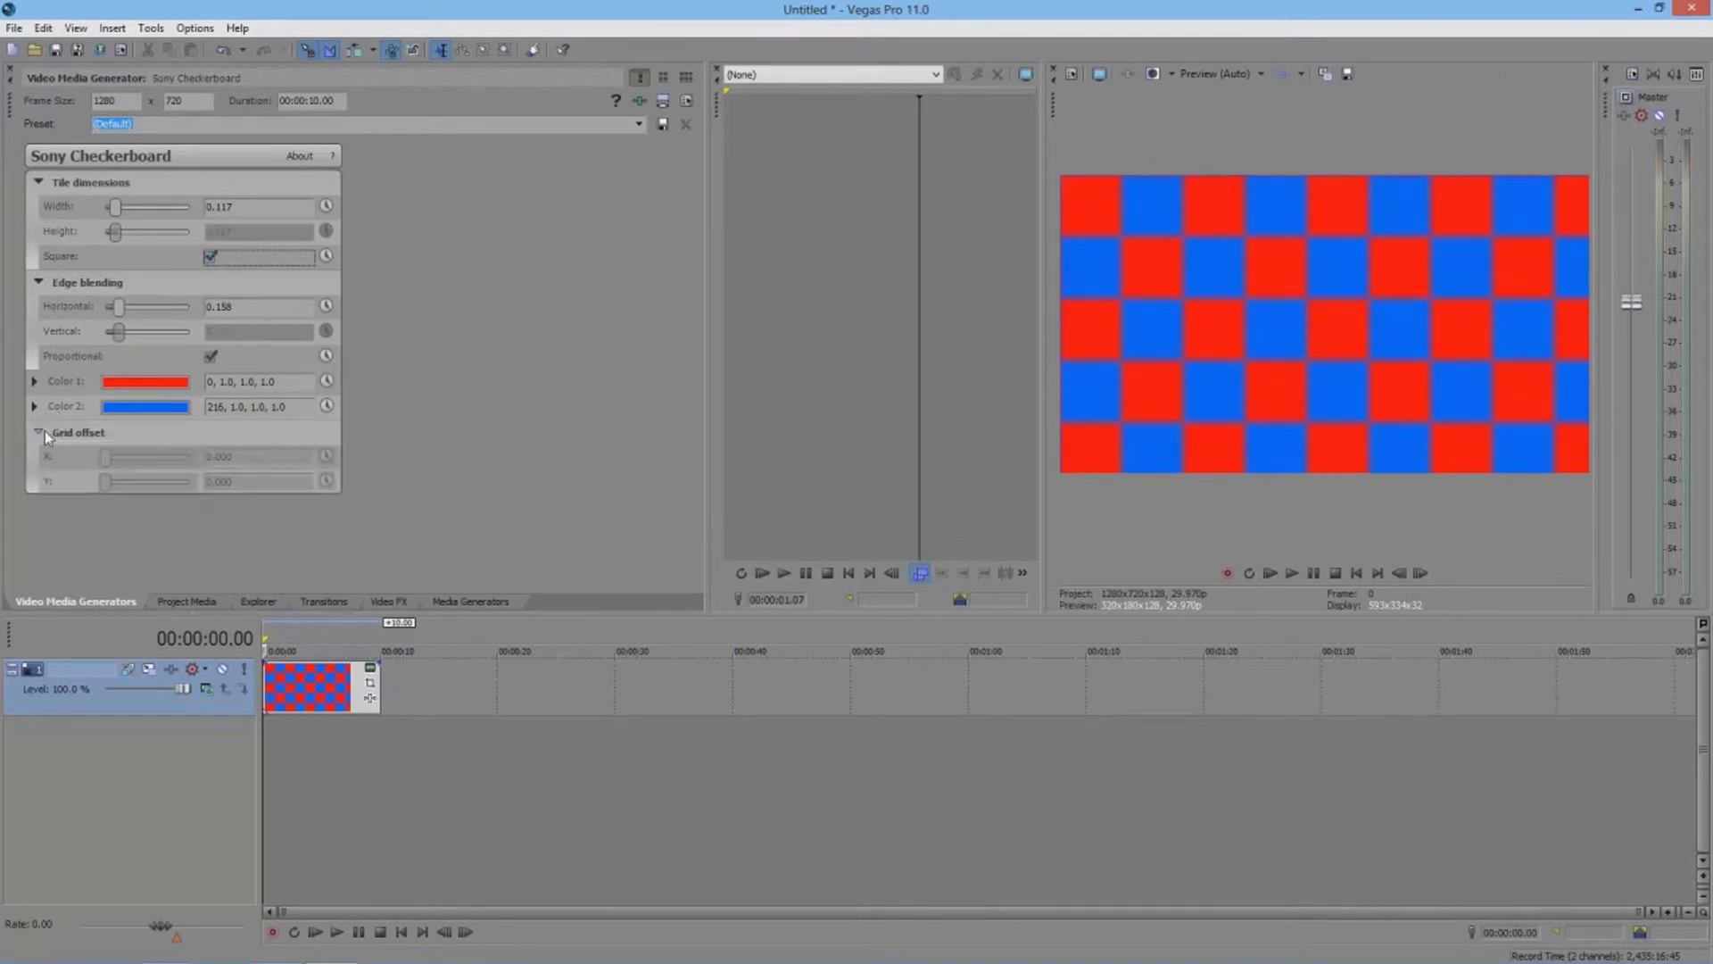
drag(105, 458, 127, 492)
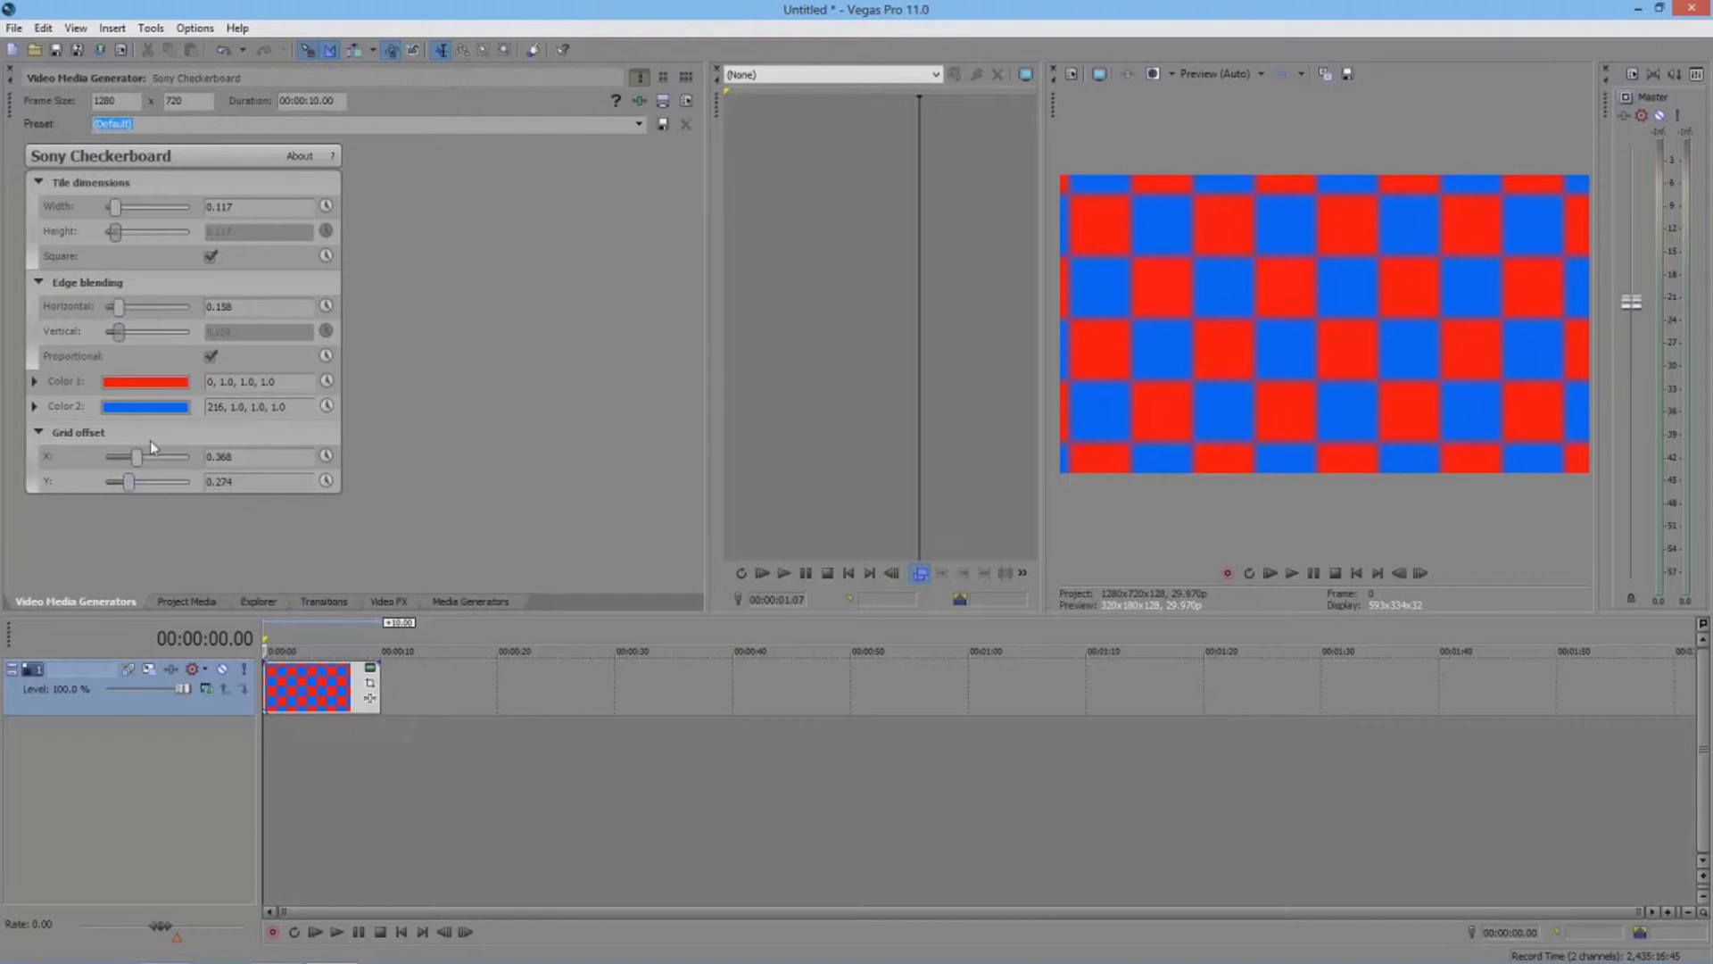
drag(136, 458, 148, 471)
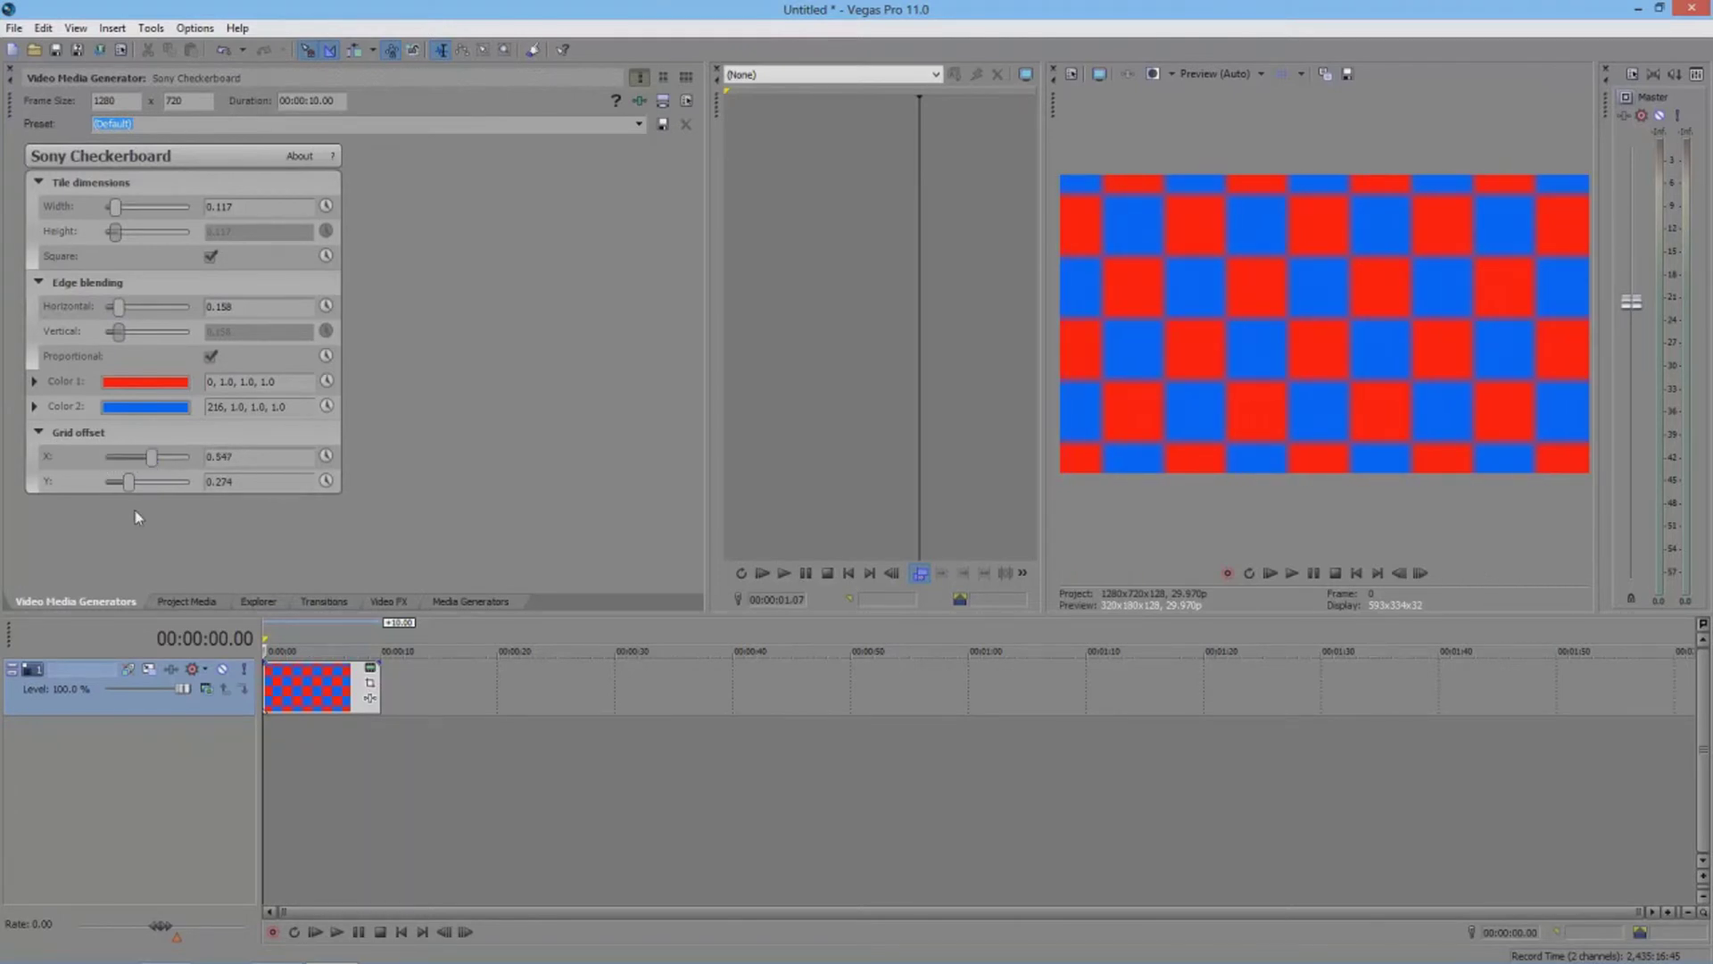
drag(128, 486, 148, 490)
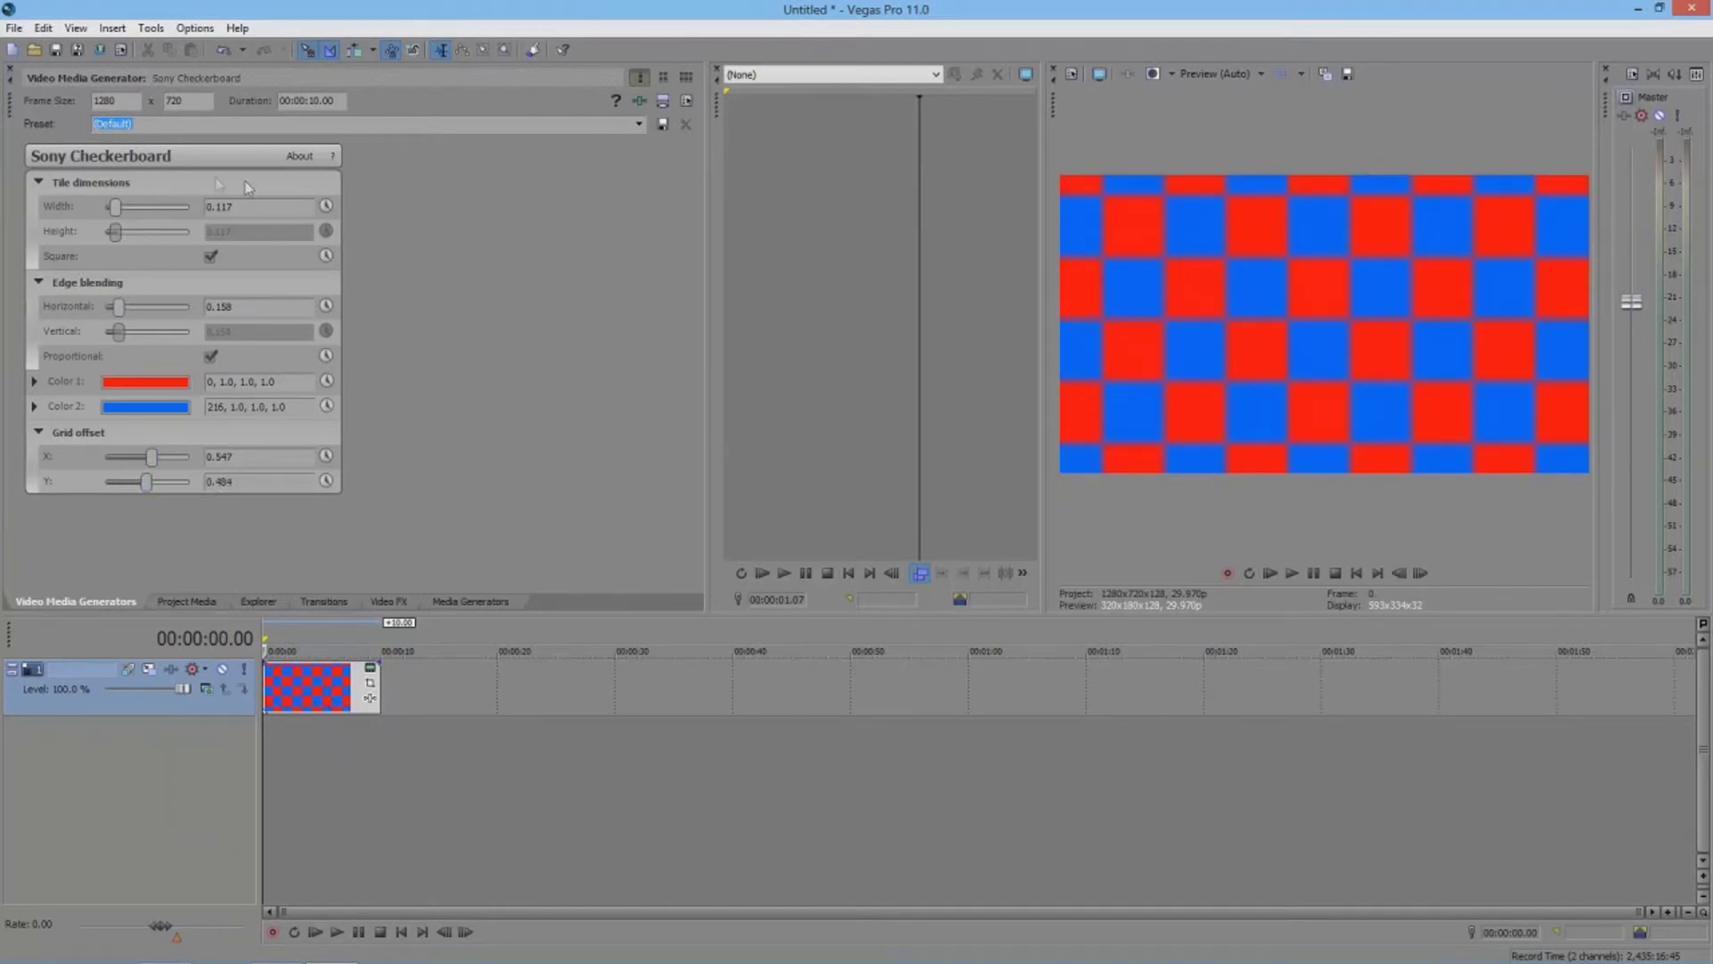
Delete the checkerboard event from the timeline and return to the media generator presets
click(301, 672)
click(303, 677)
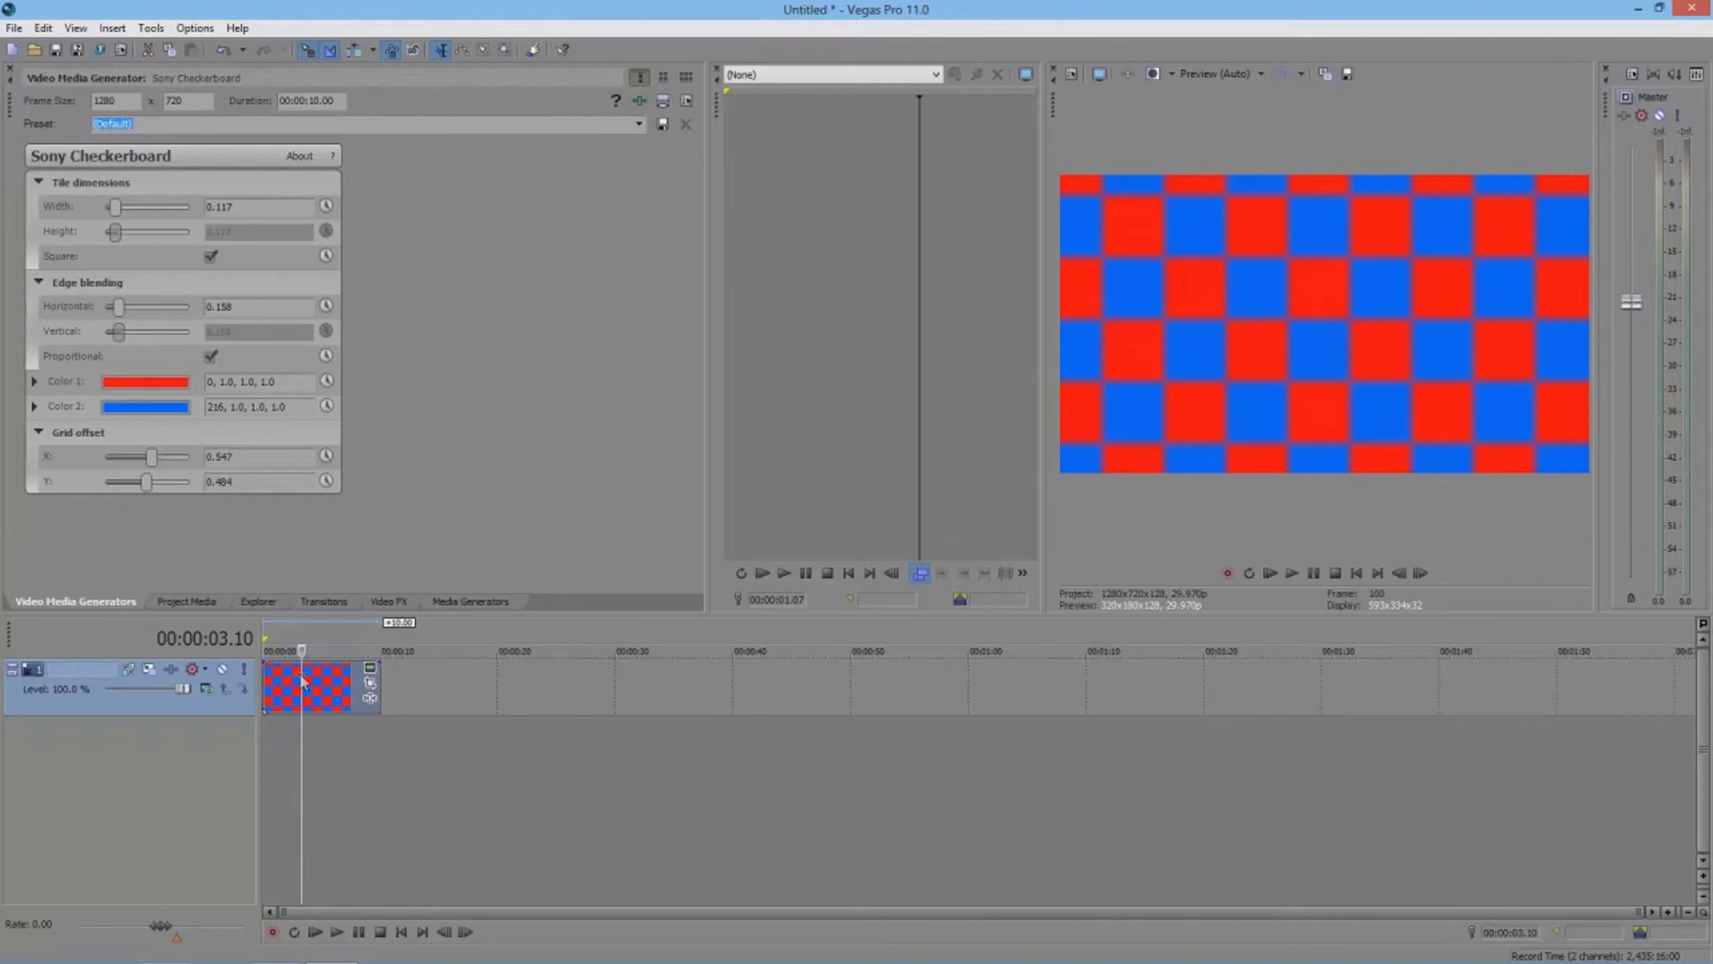
key(Delete)
click(341, 603)
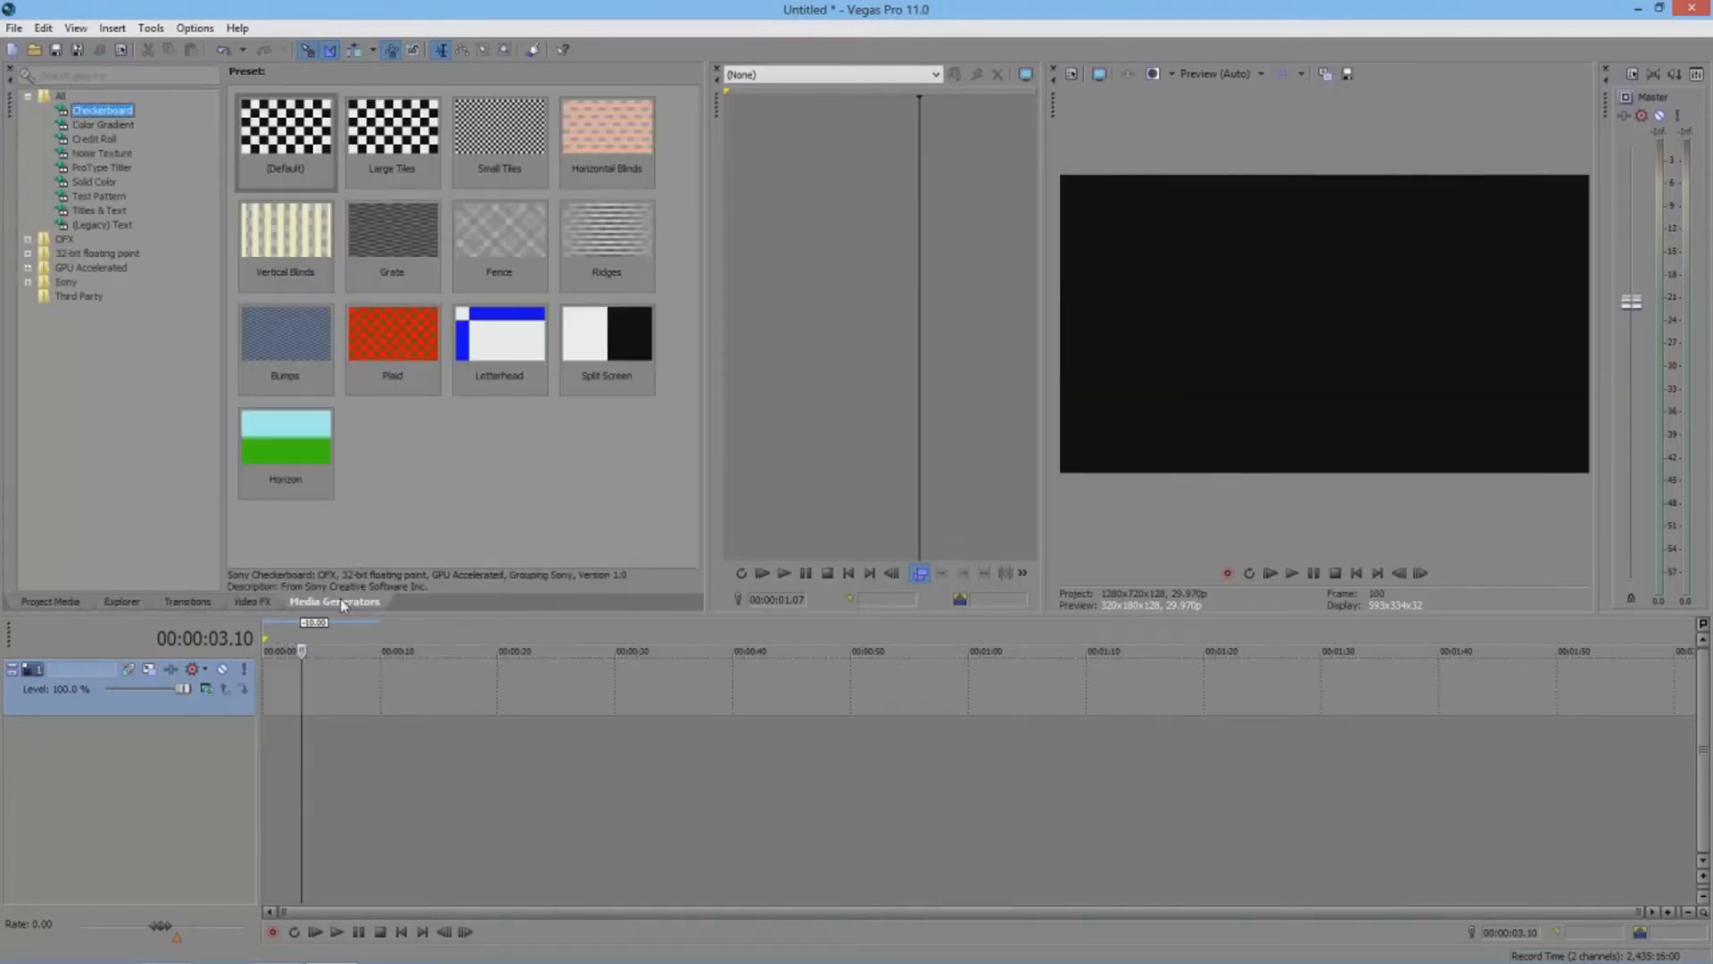
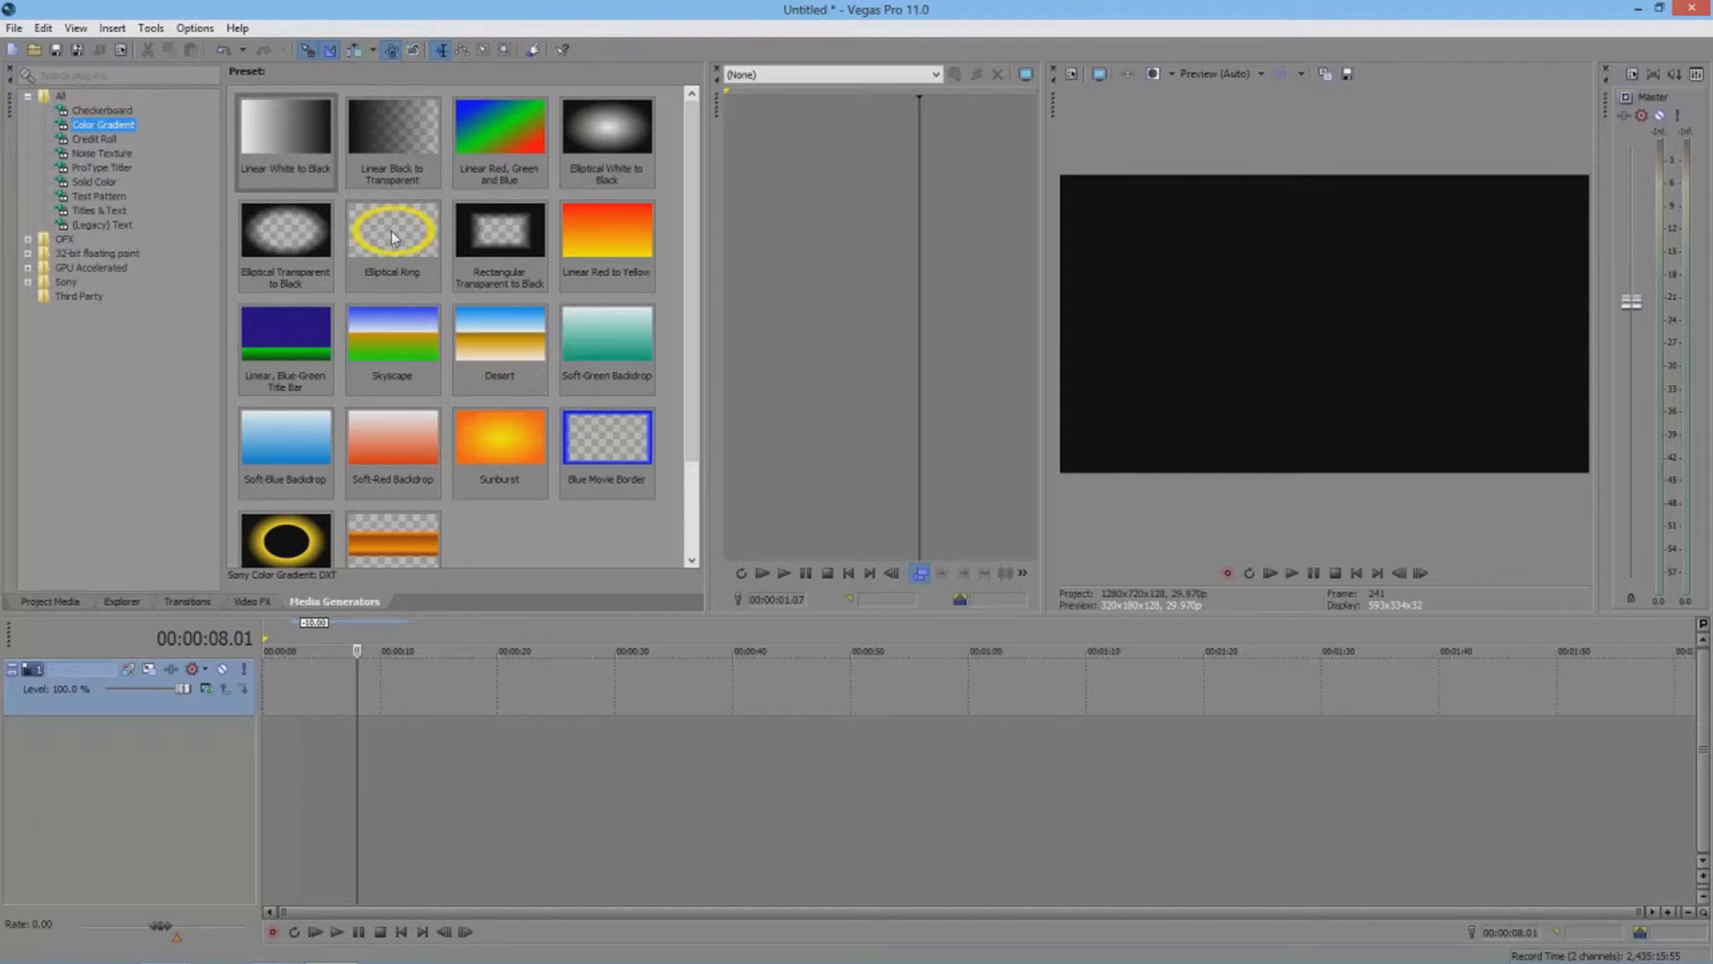
Place the Color Gradient preset Elliptical Ring on the video track and thicken the ring by moving its control points
drag(392, 237, 302, 680)
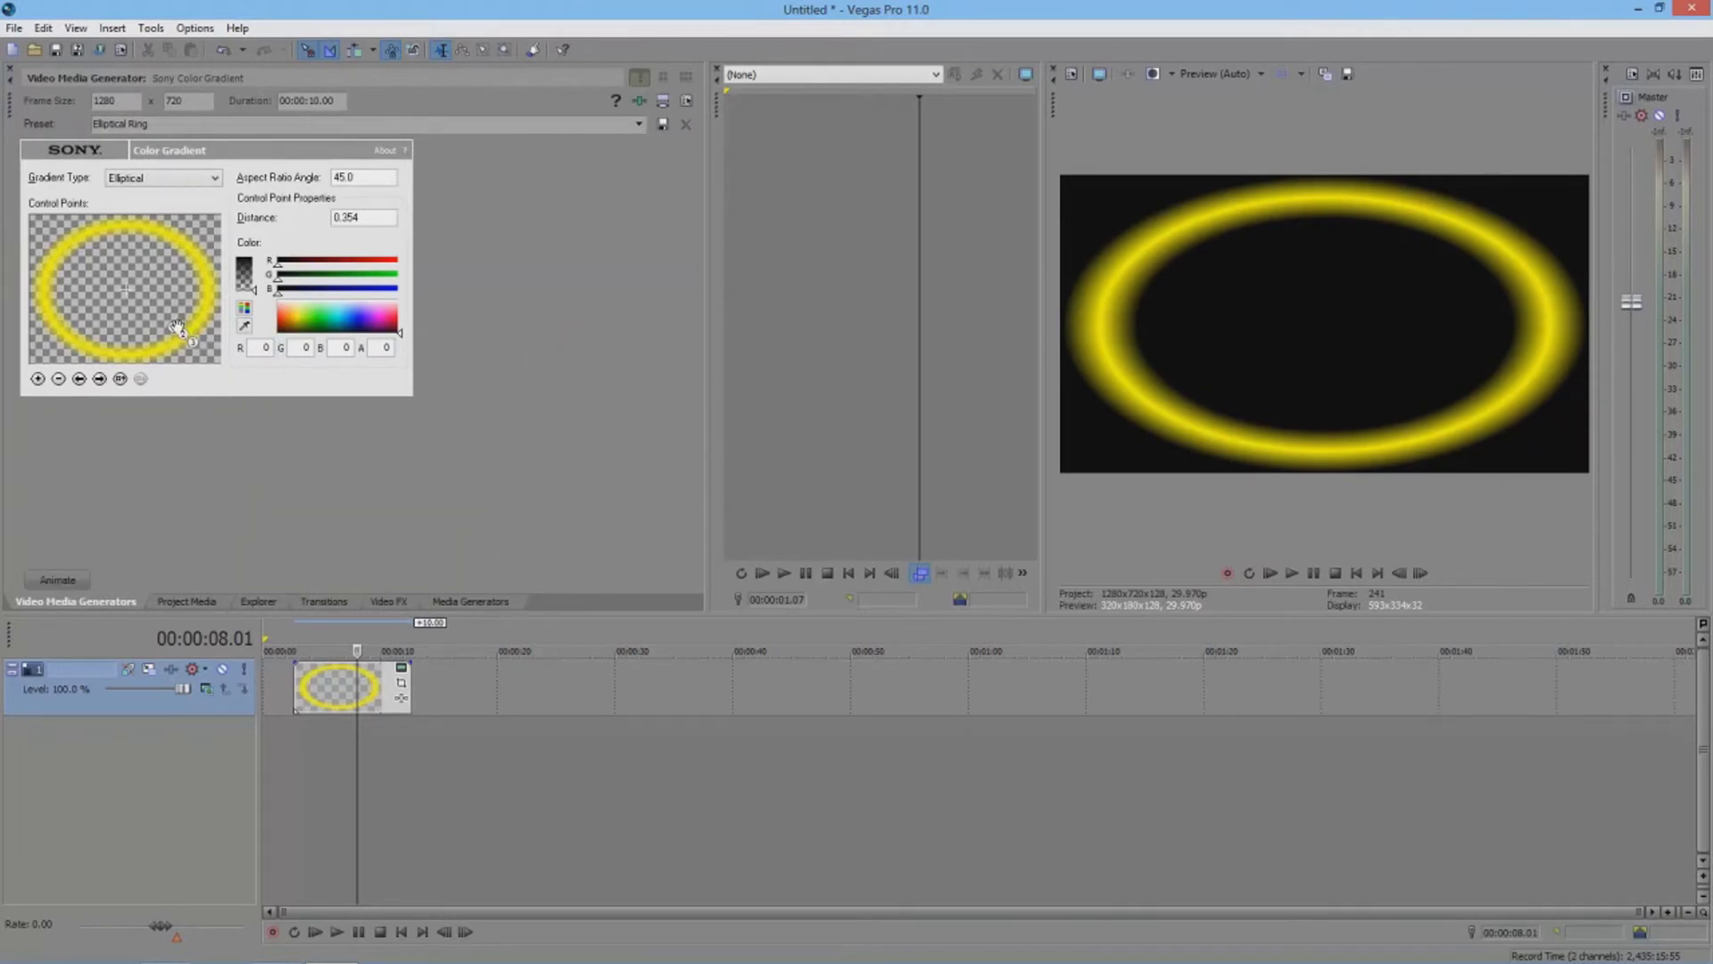
drag(173, 323, 175, 327)
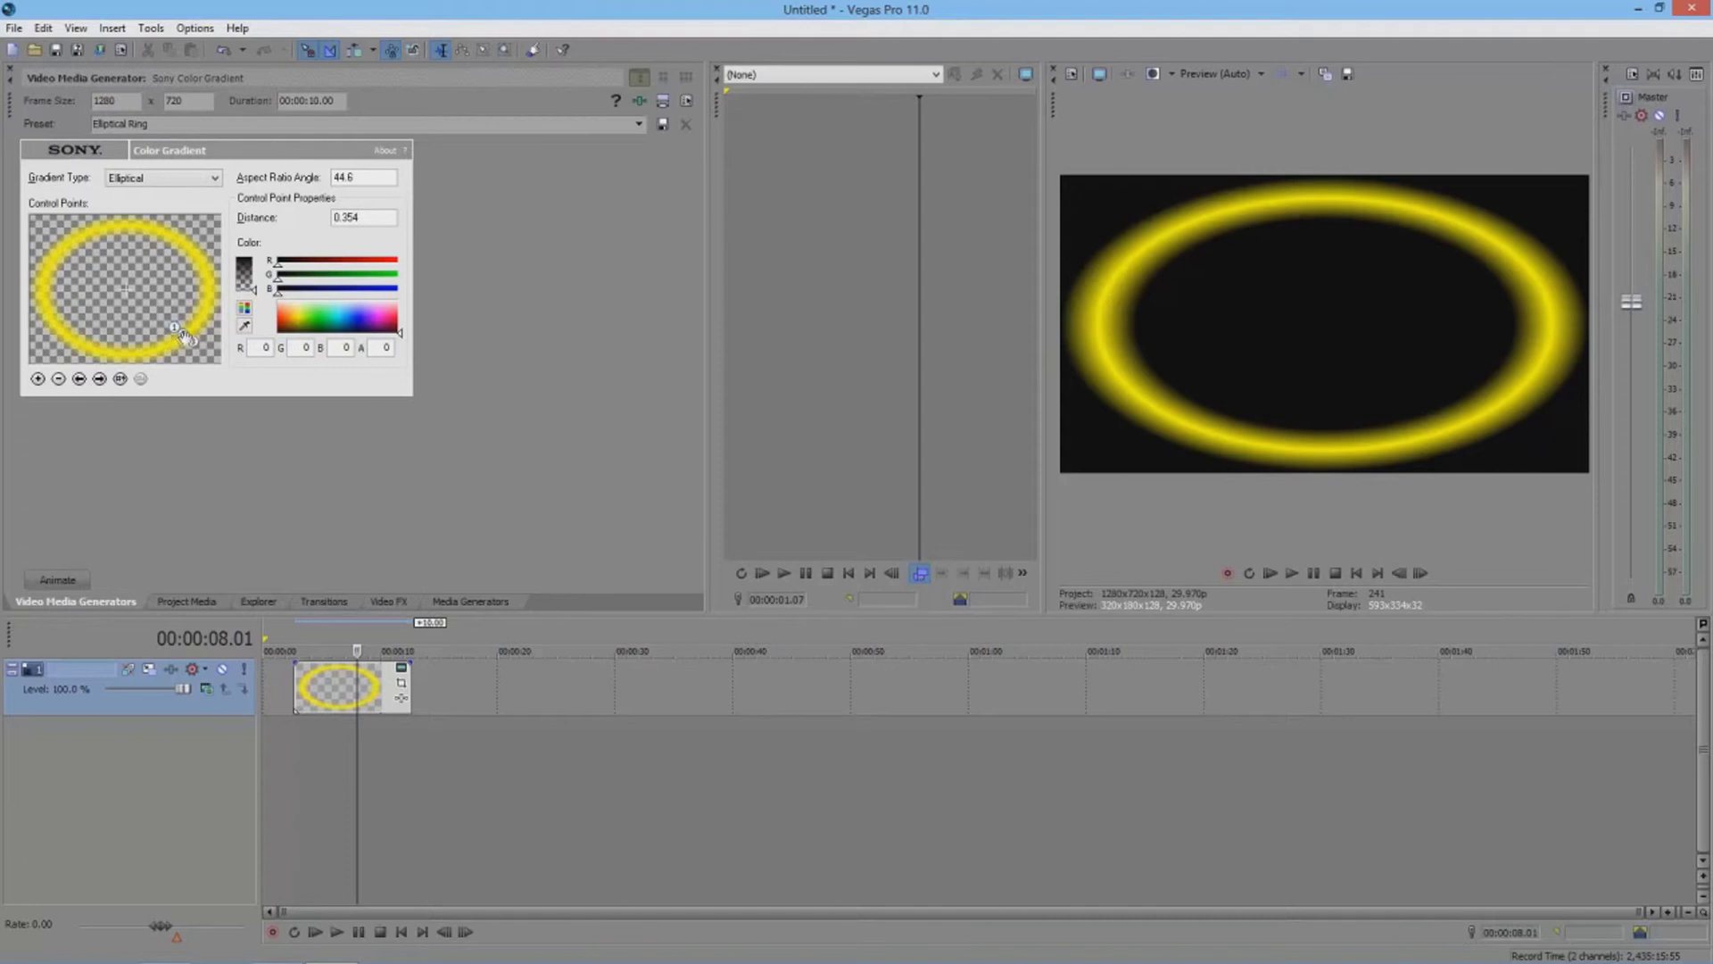
click(191, 339)
mouse_move(174, 328)
mouse_down()
mouse_move(132, 334)
mouse_move(146, 307)
mouse_move(193, 344)
mouse_up()
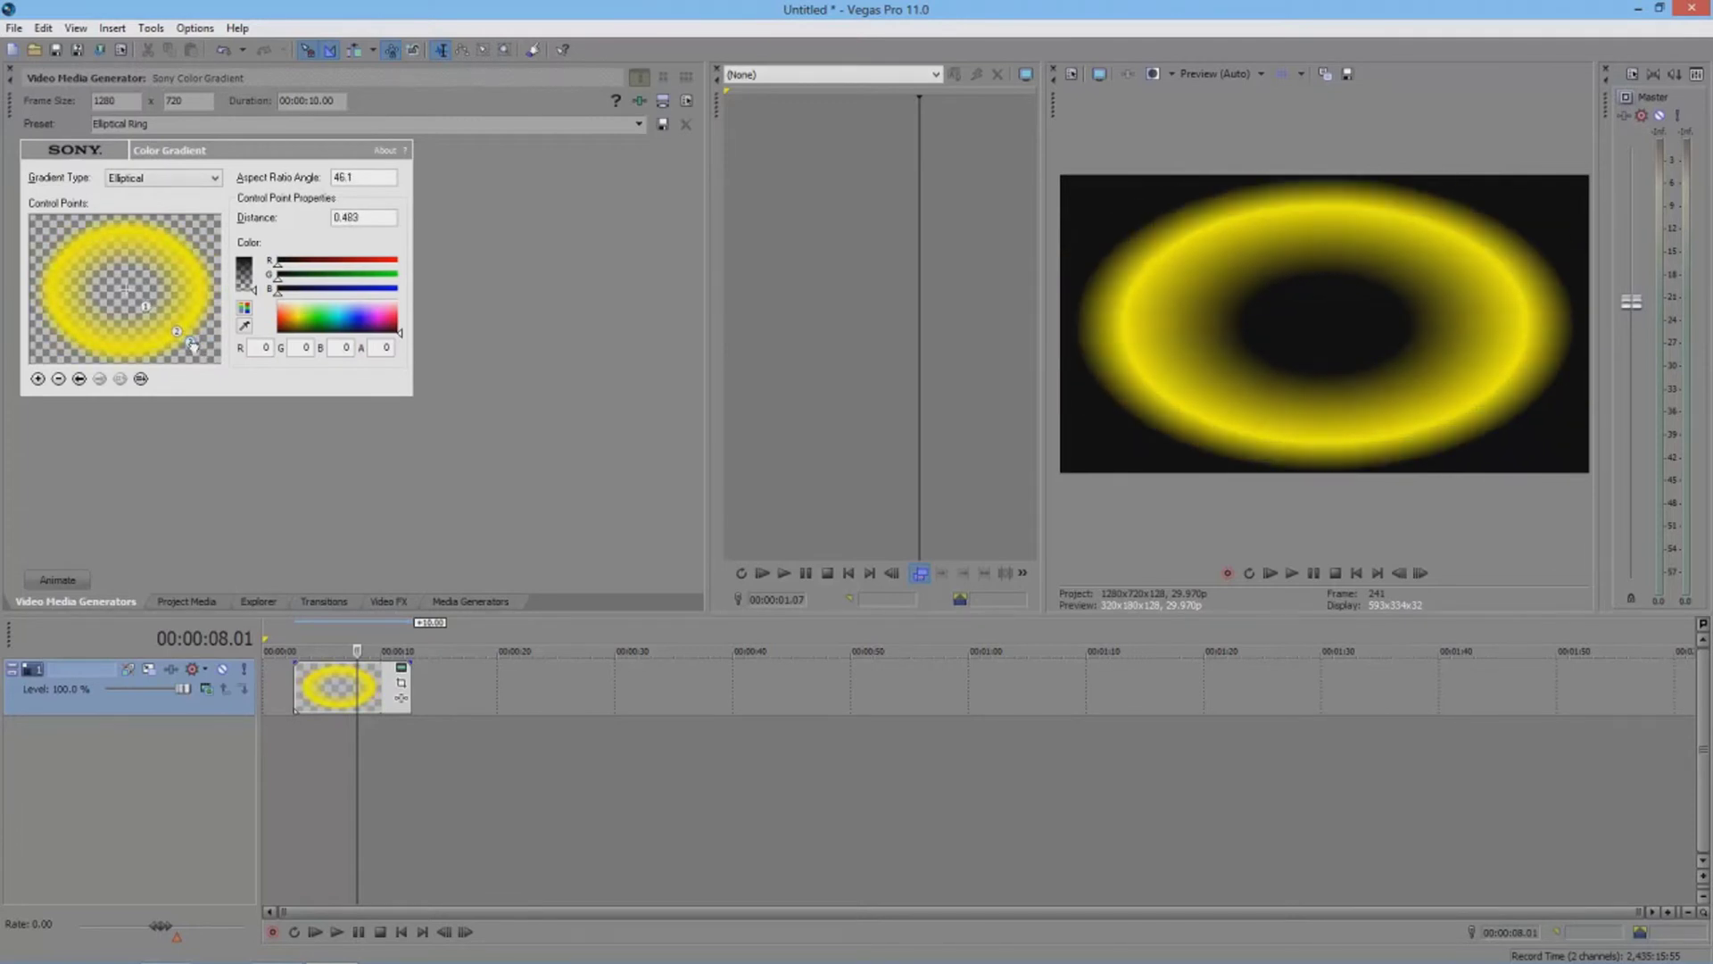
Move the playhead onto the gradient event and color the innermost control point, number 1, light red
click(336, 682)
click(146, 306)
click(276, 309)
drag(276, 310, 275, 319)
Color gradient control point 2 cyan and the outermost control point 3 green, RGB 0, 228, 41
click(178, 331)
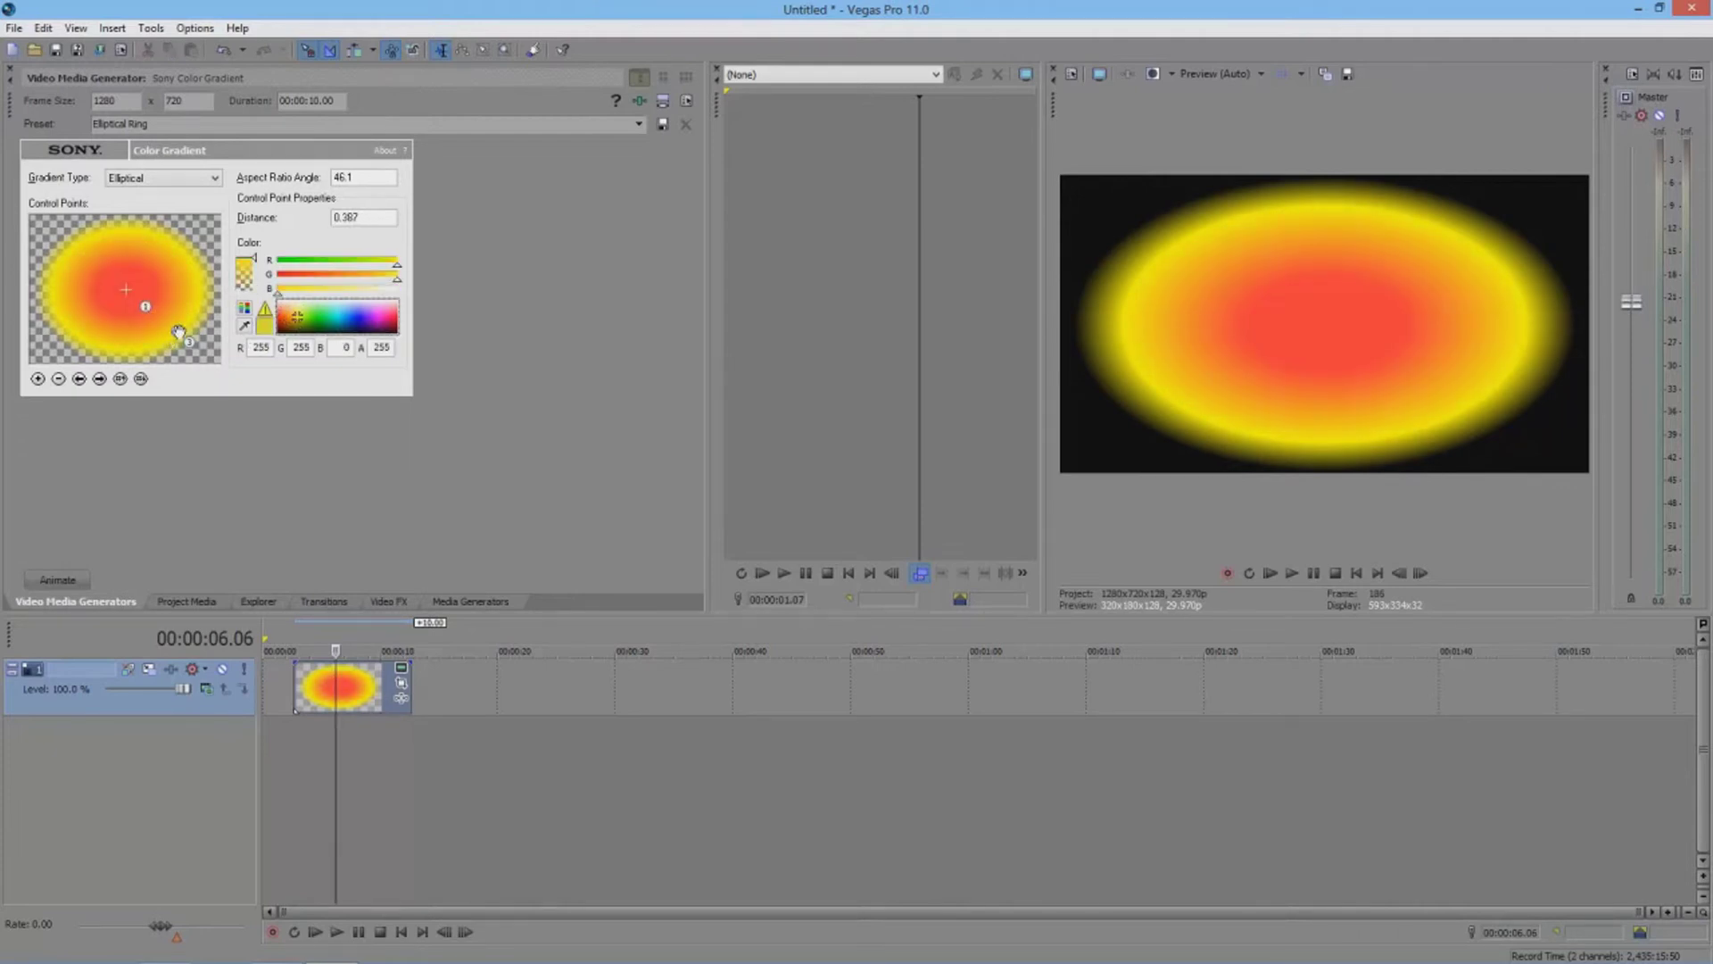
click(338, 317)
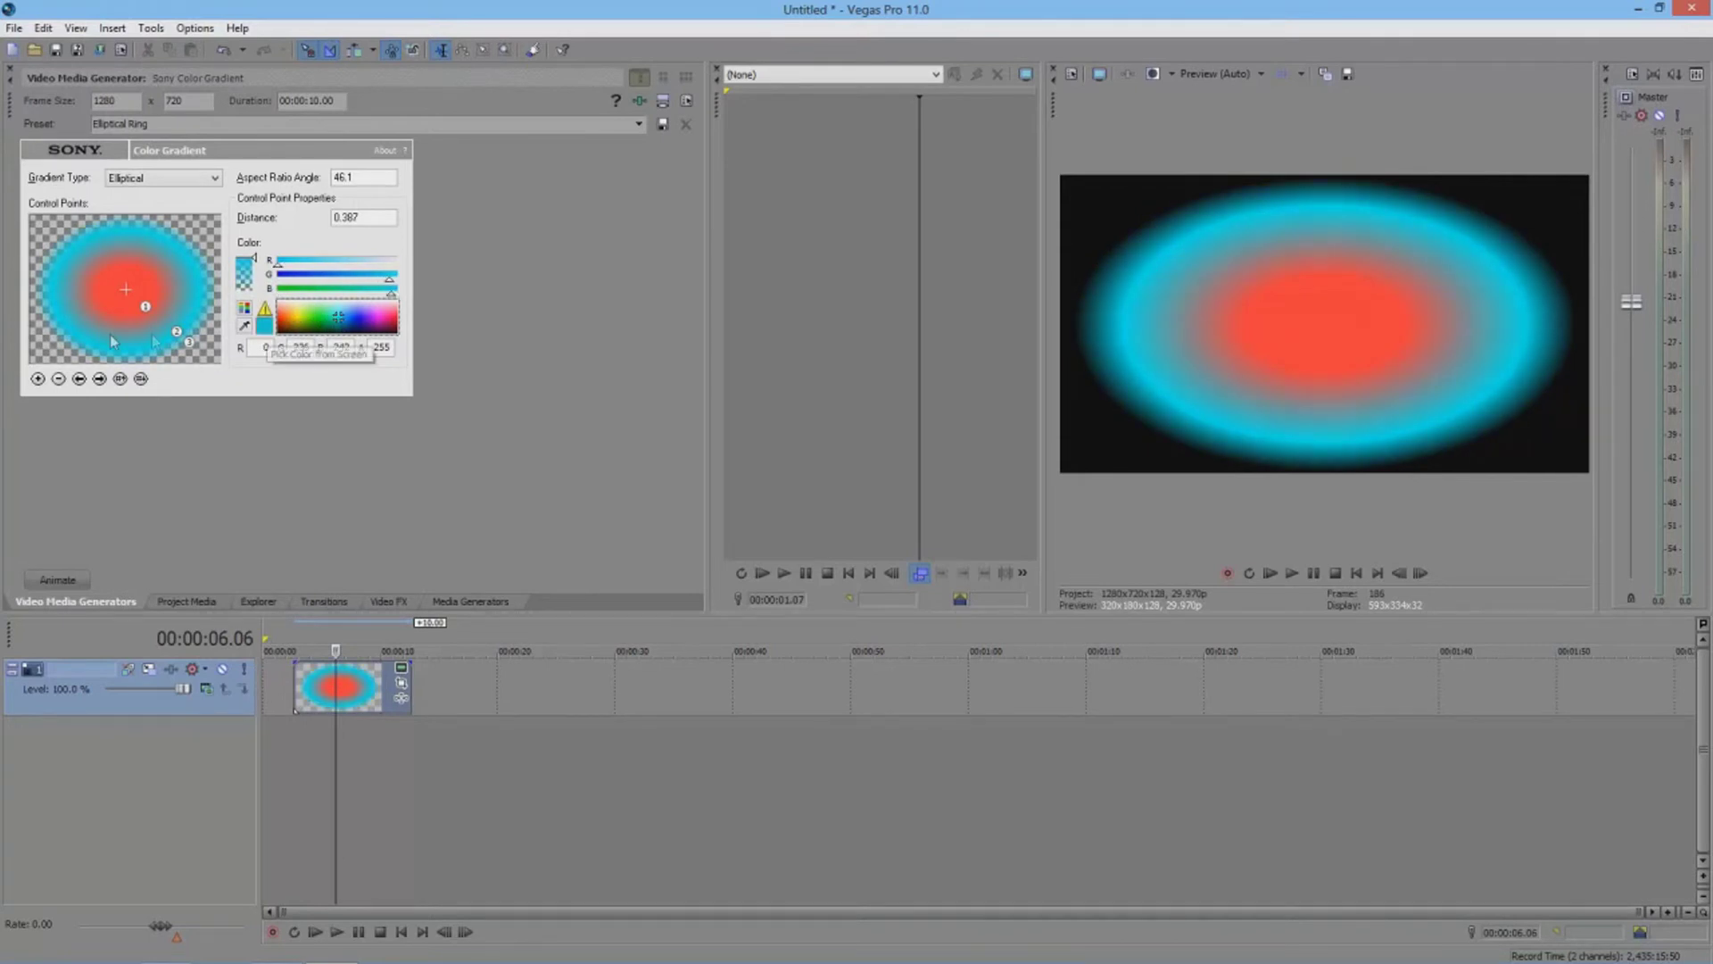
click(189, 342)
click(324, 325)
click(322, 325)
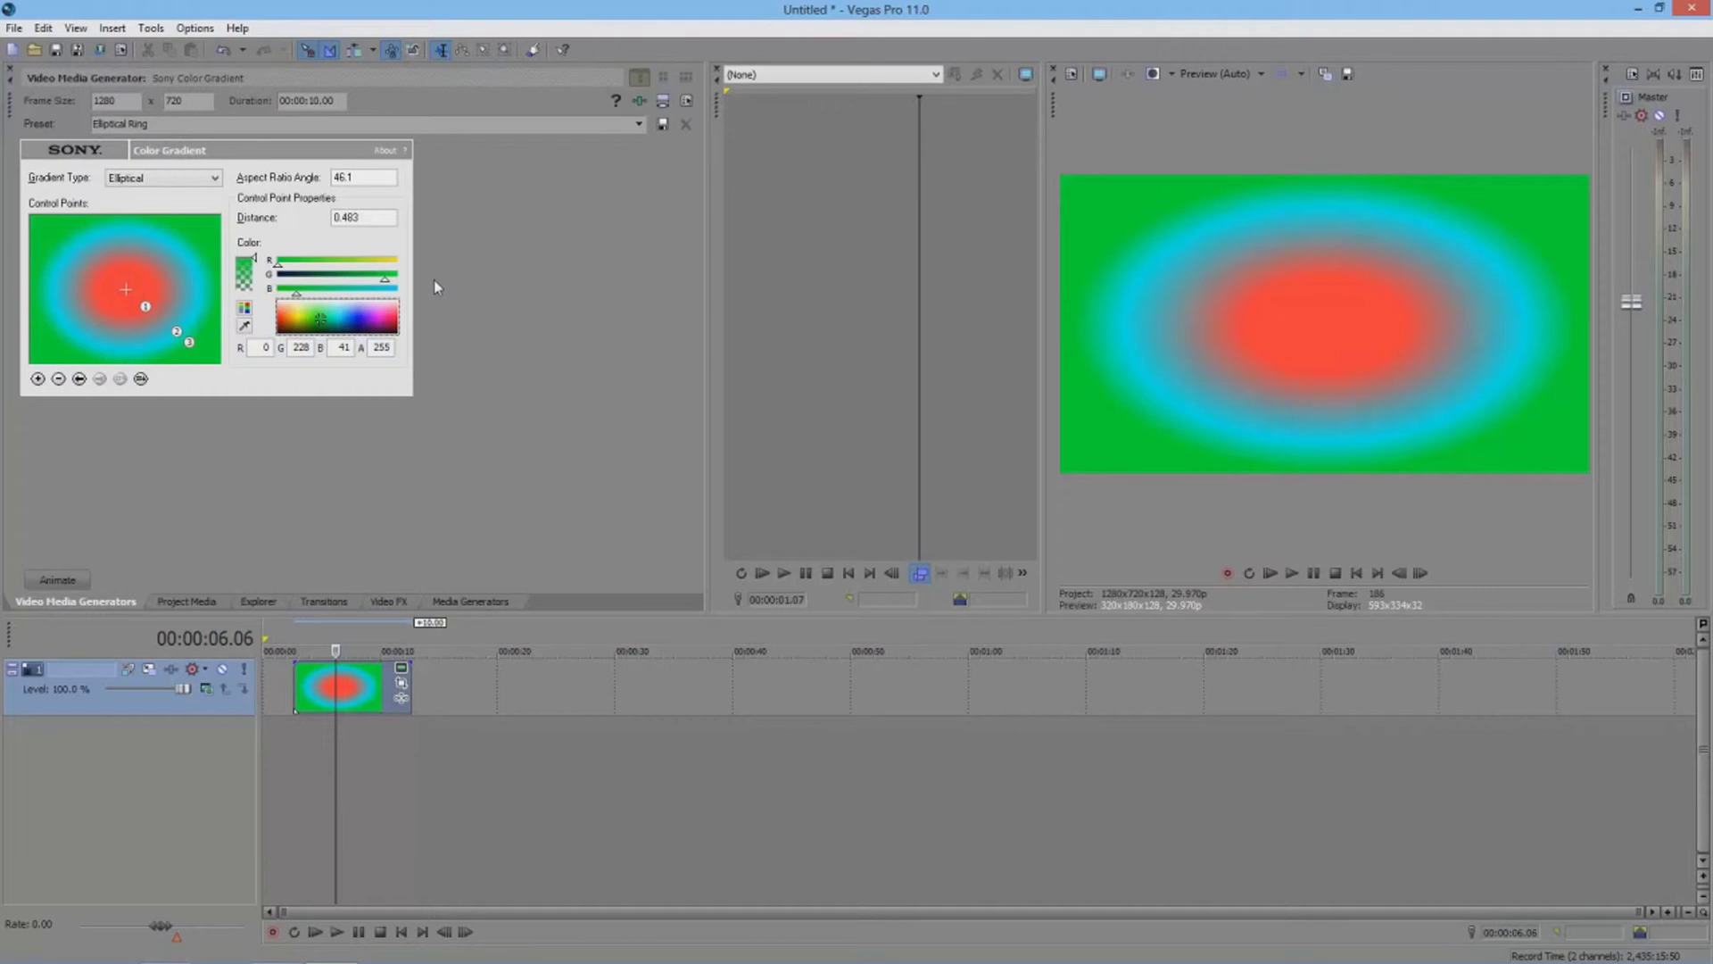
Delete the color gradient event from the timeline and return to the media generator presets
click(363, 680)
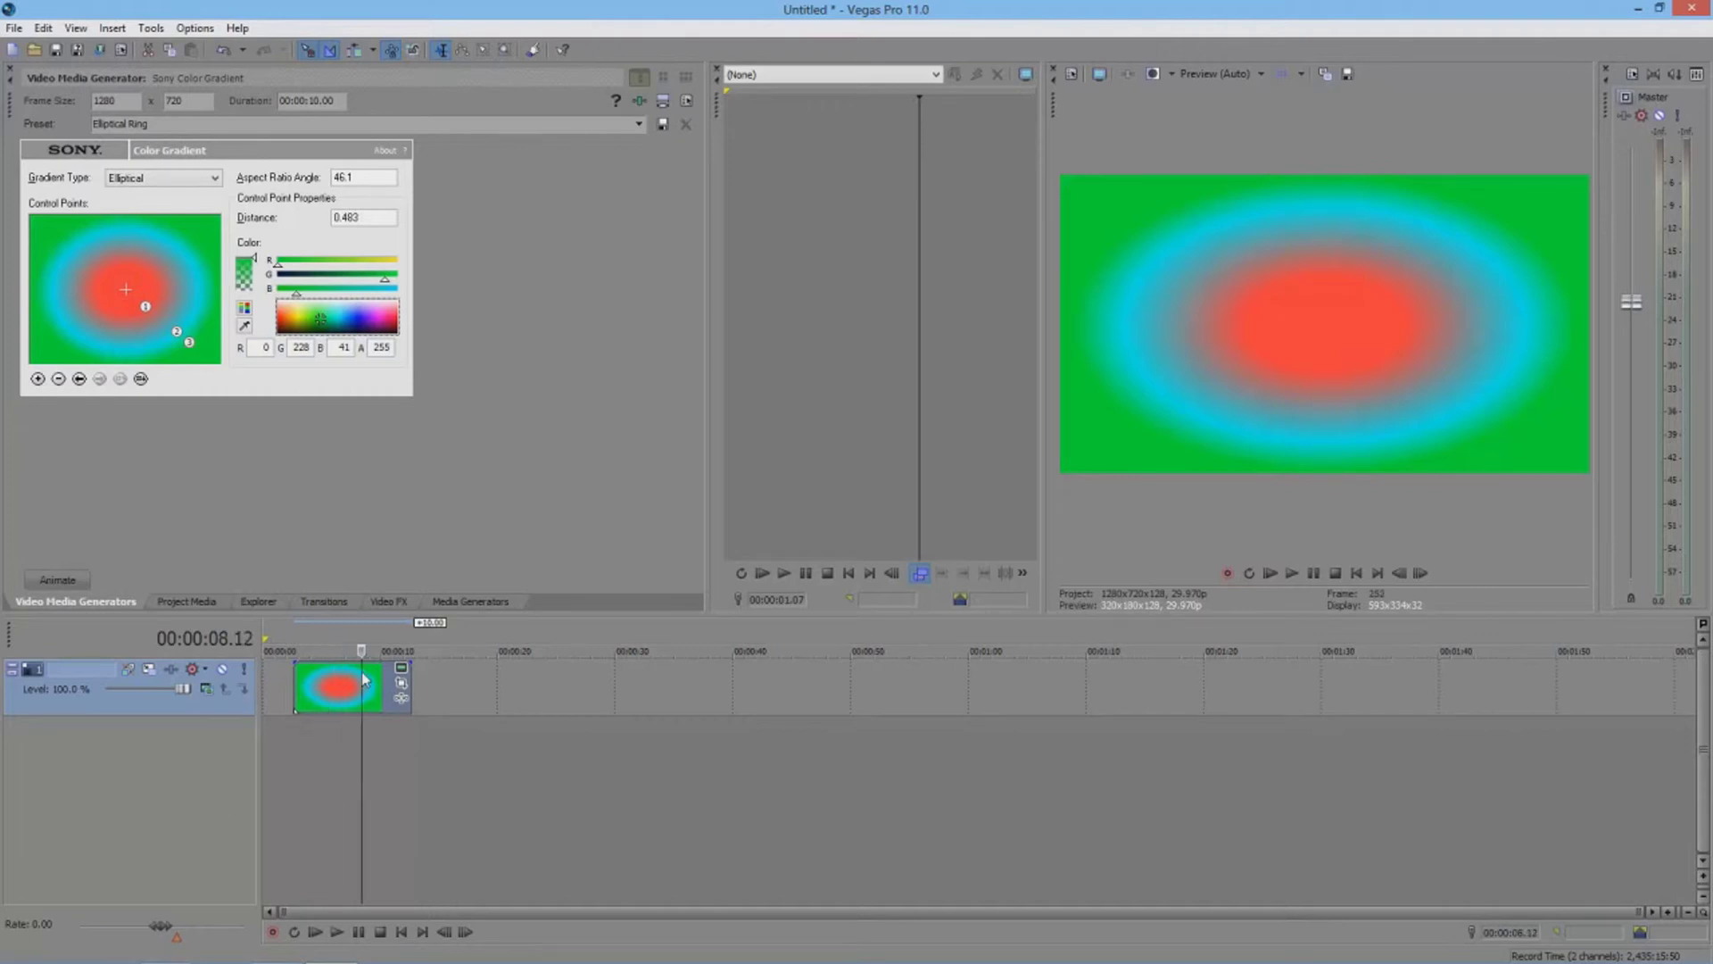
key(Delete)
click(331, 600)
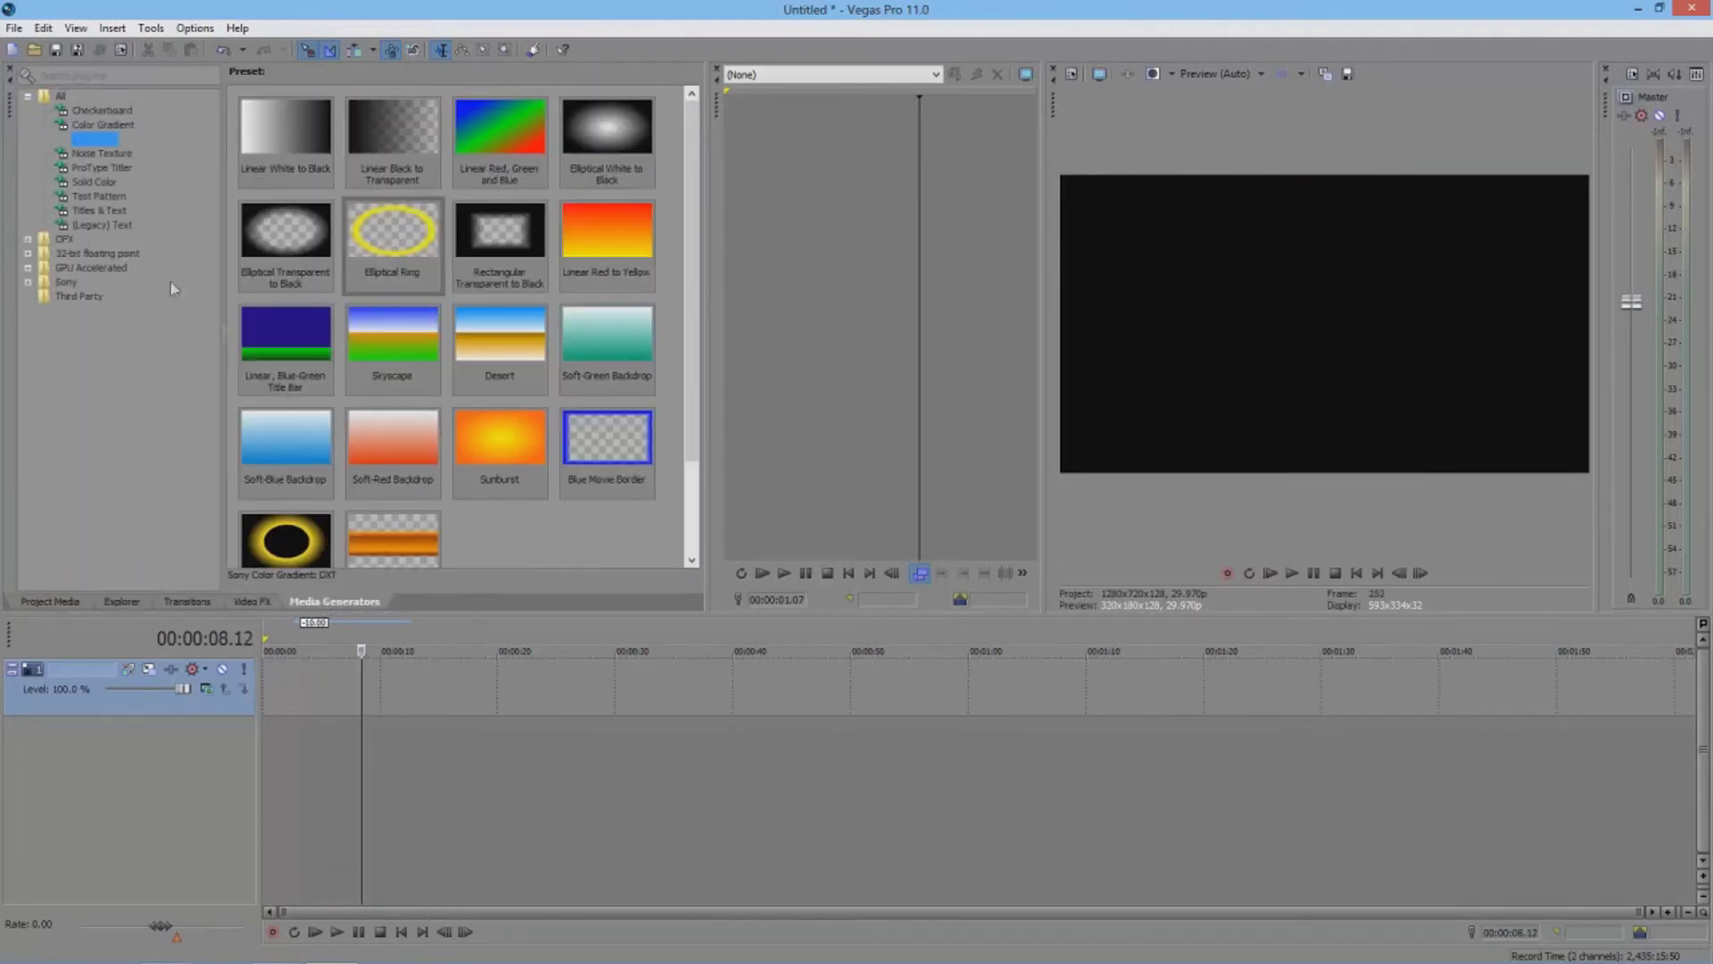
Place the Credit Roll preset Plain Scrolling on Black near the start of the video track
click(94, 139)
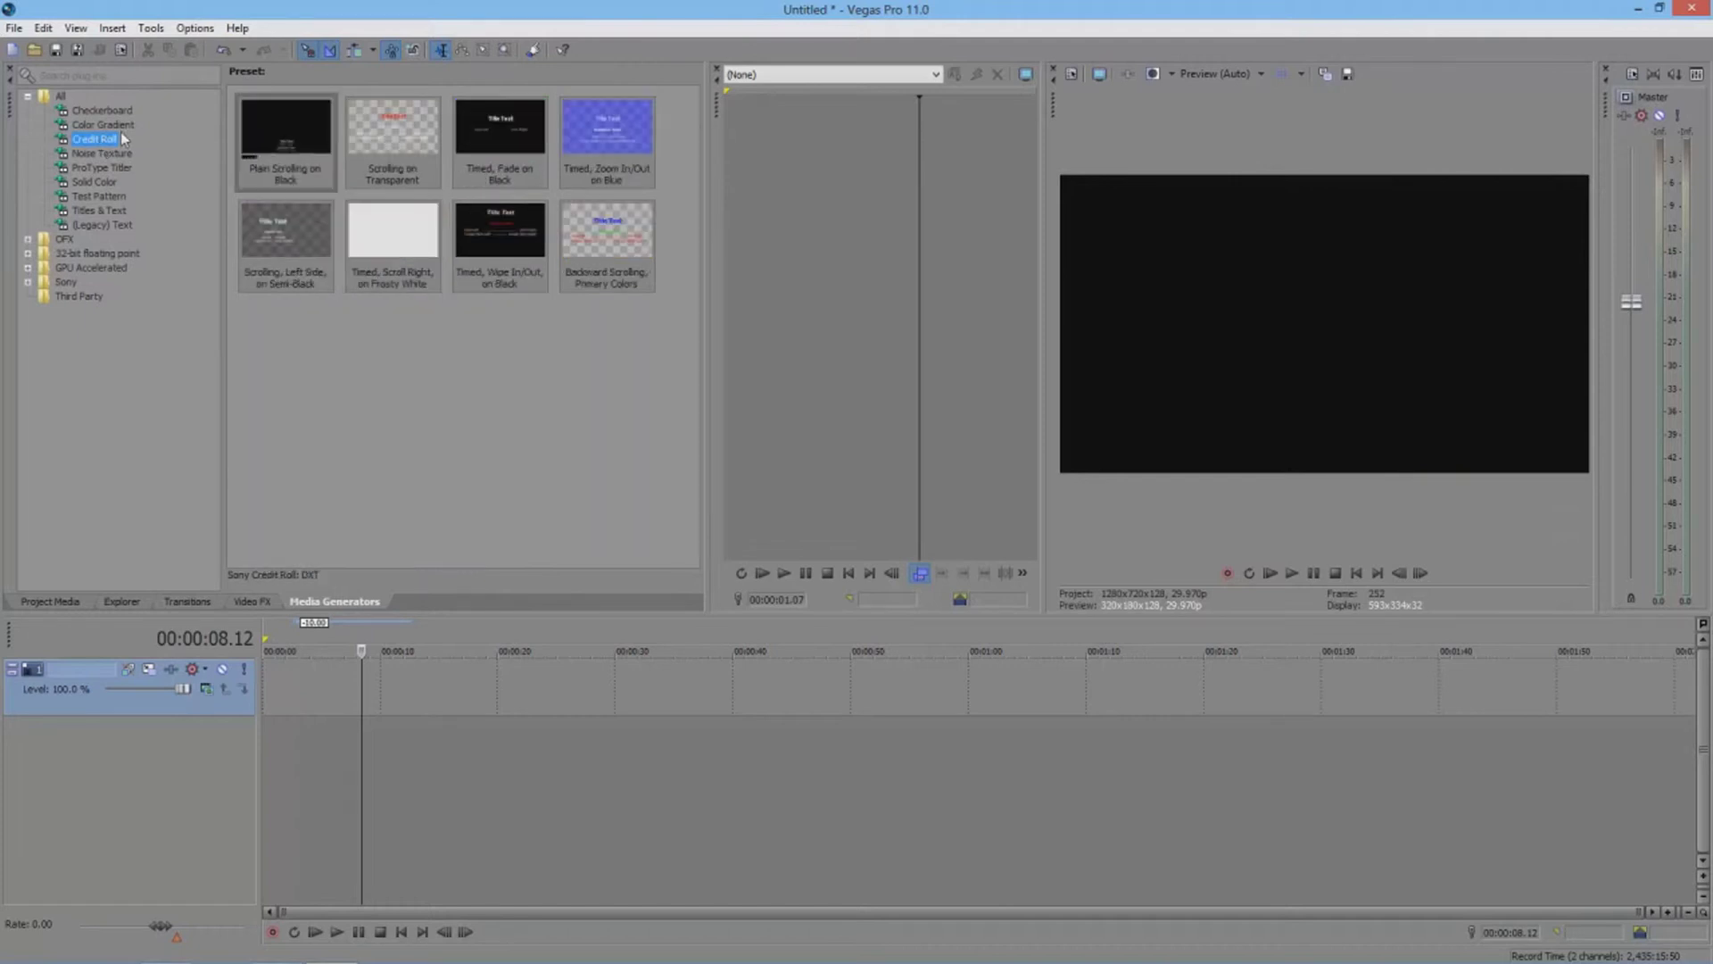
click(415, 130)
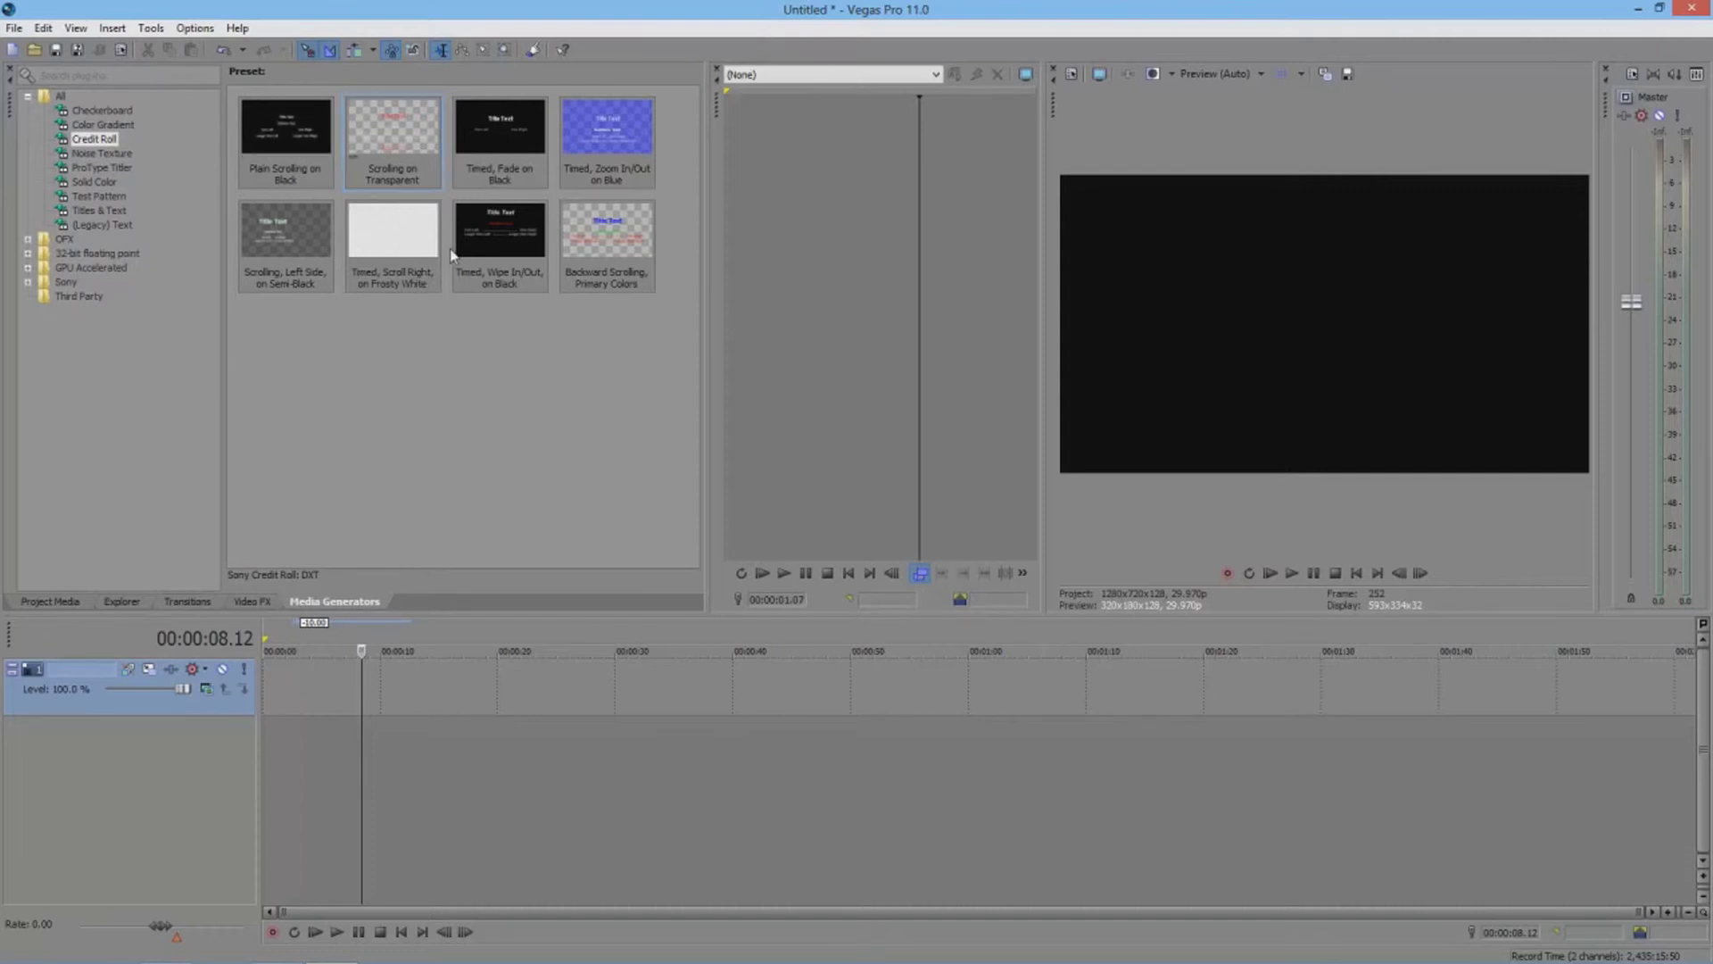
drag(276, 125, 283, 694)
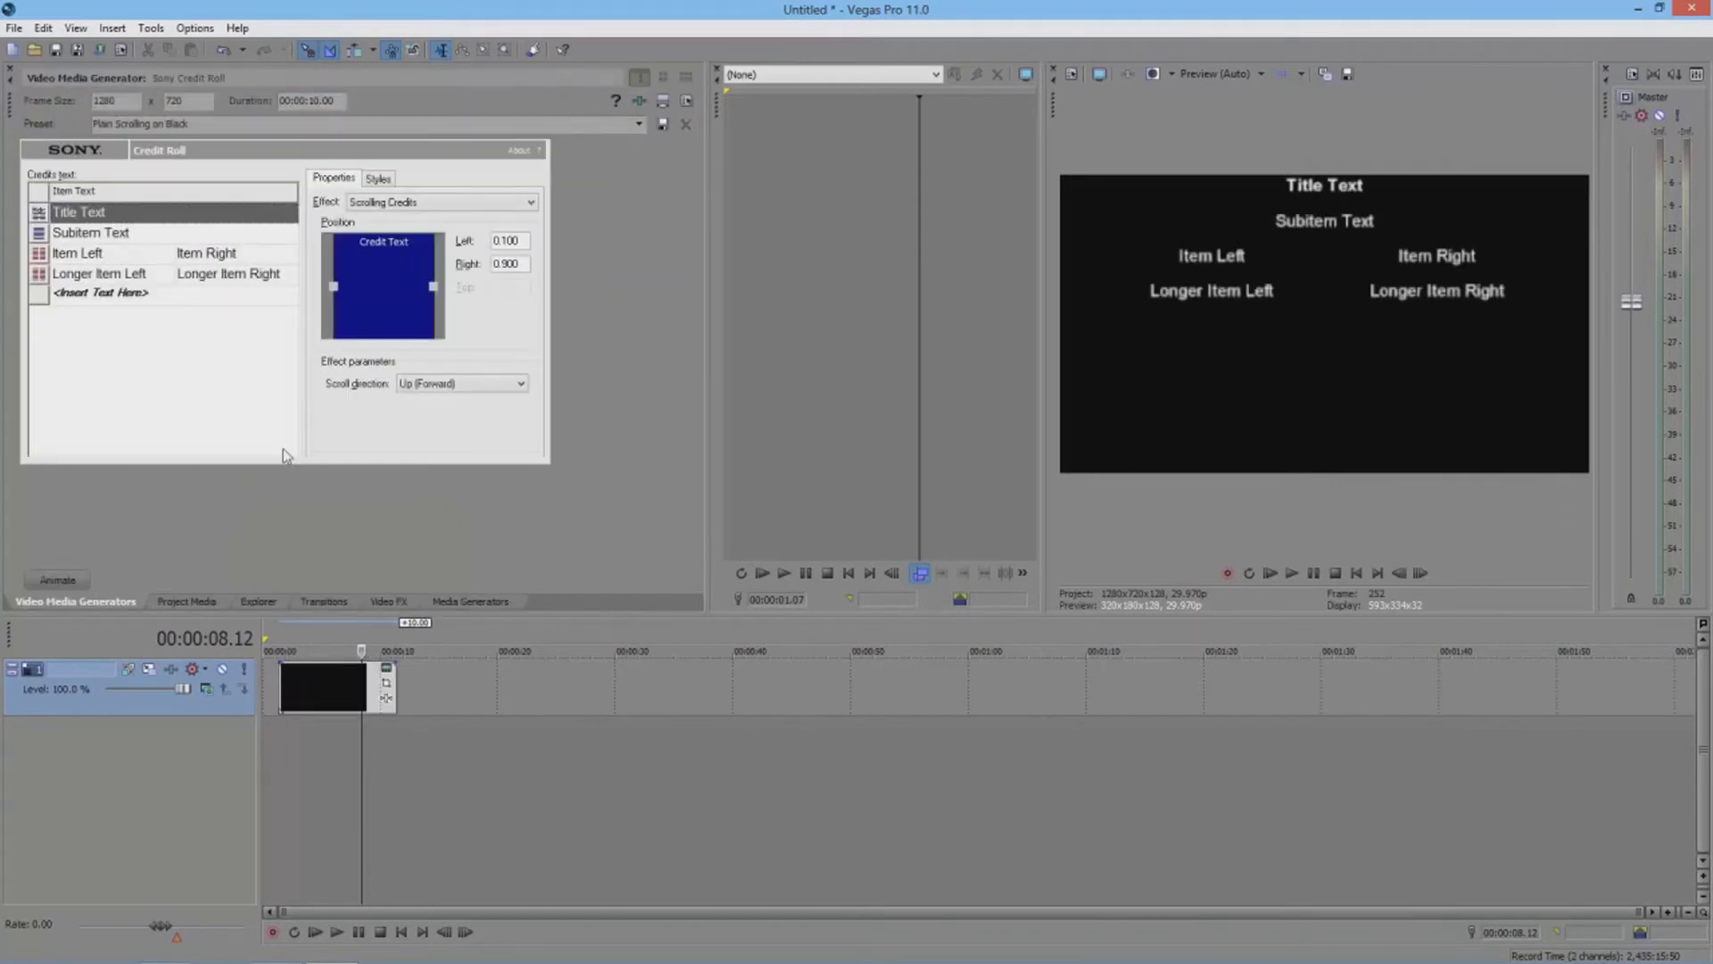
Examine the row type choices for the Title Text and Subitem Text credit lines, keeping the subitem a single item
click(58, 212)
click(39, 214)
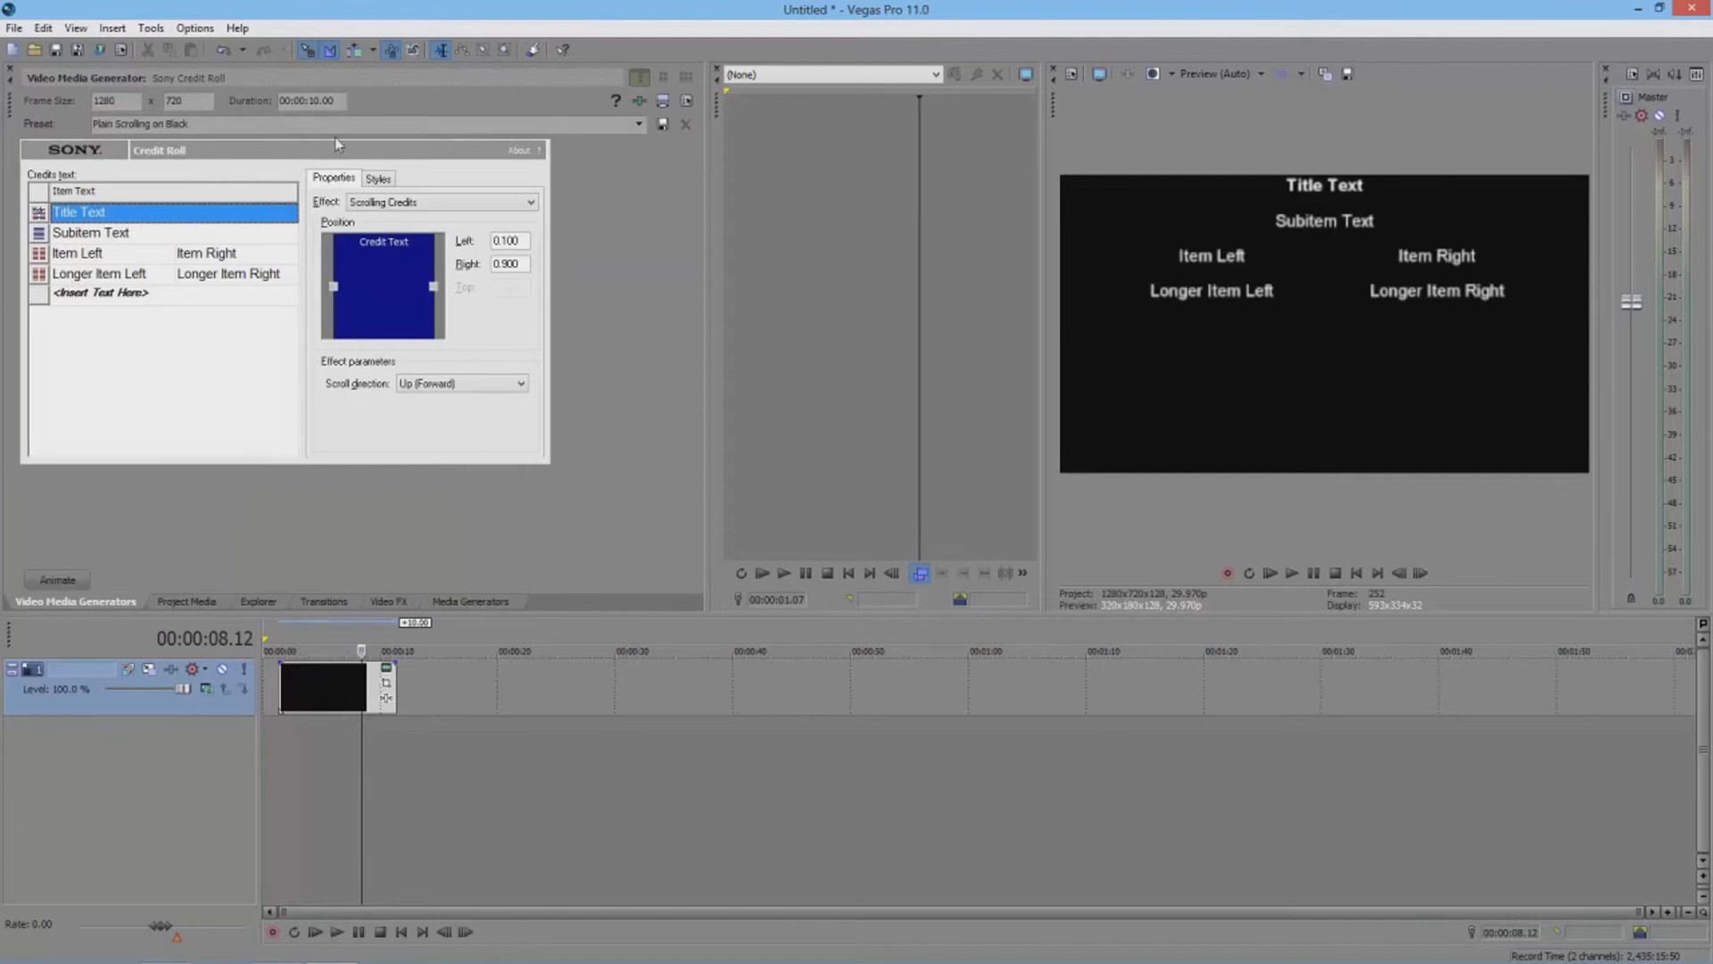
click(39, 215)
click(61, 214)
click(40, 233)
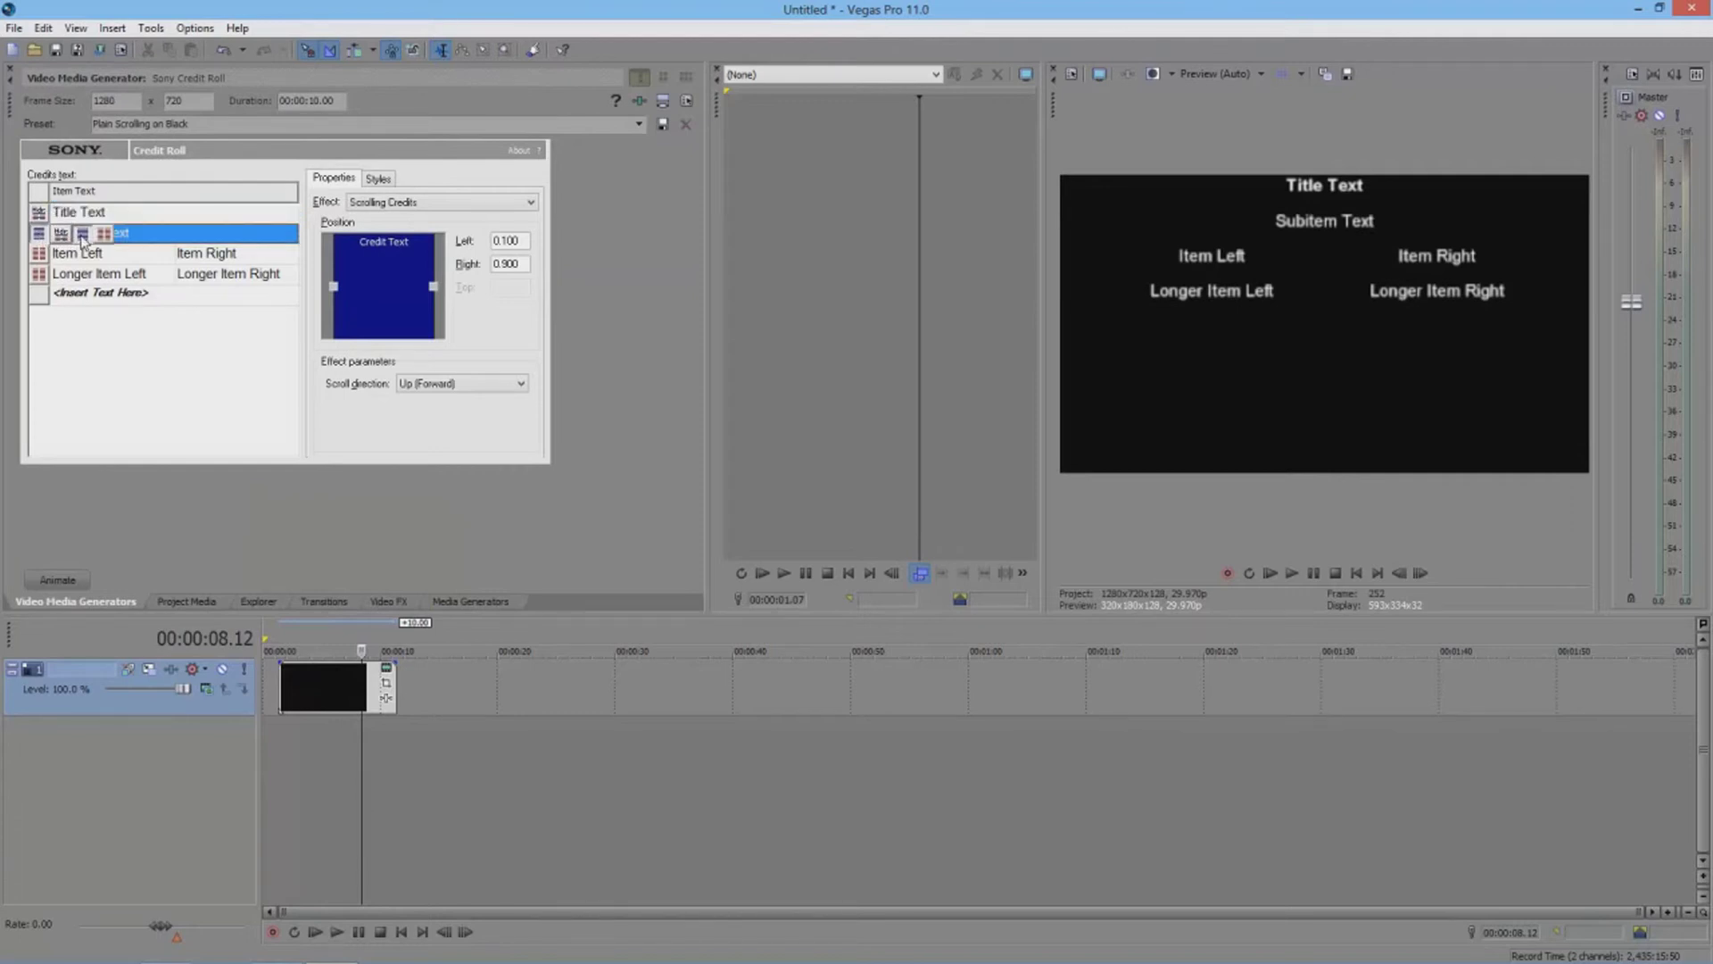
click(82, 235)
click(40, 233)
click(82, 235)
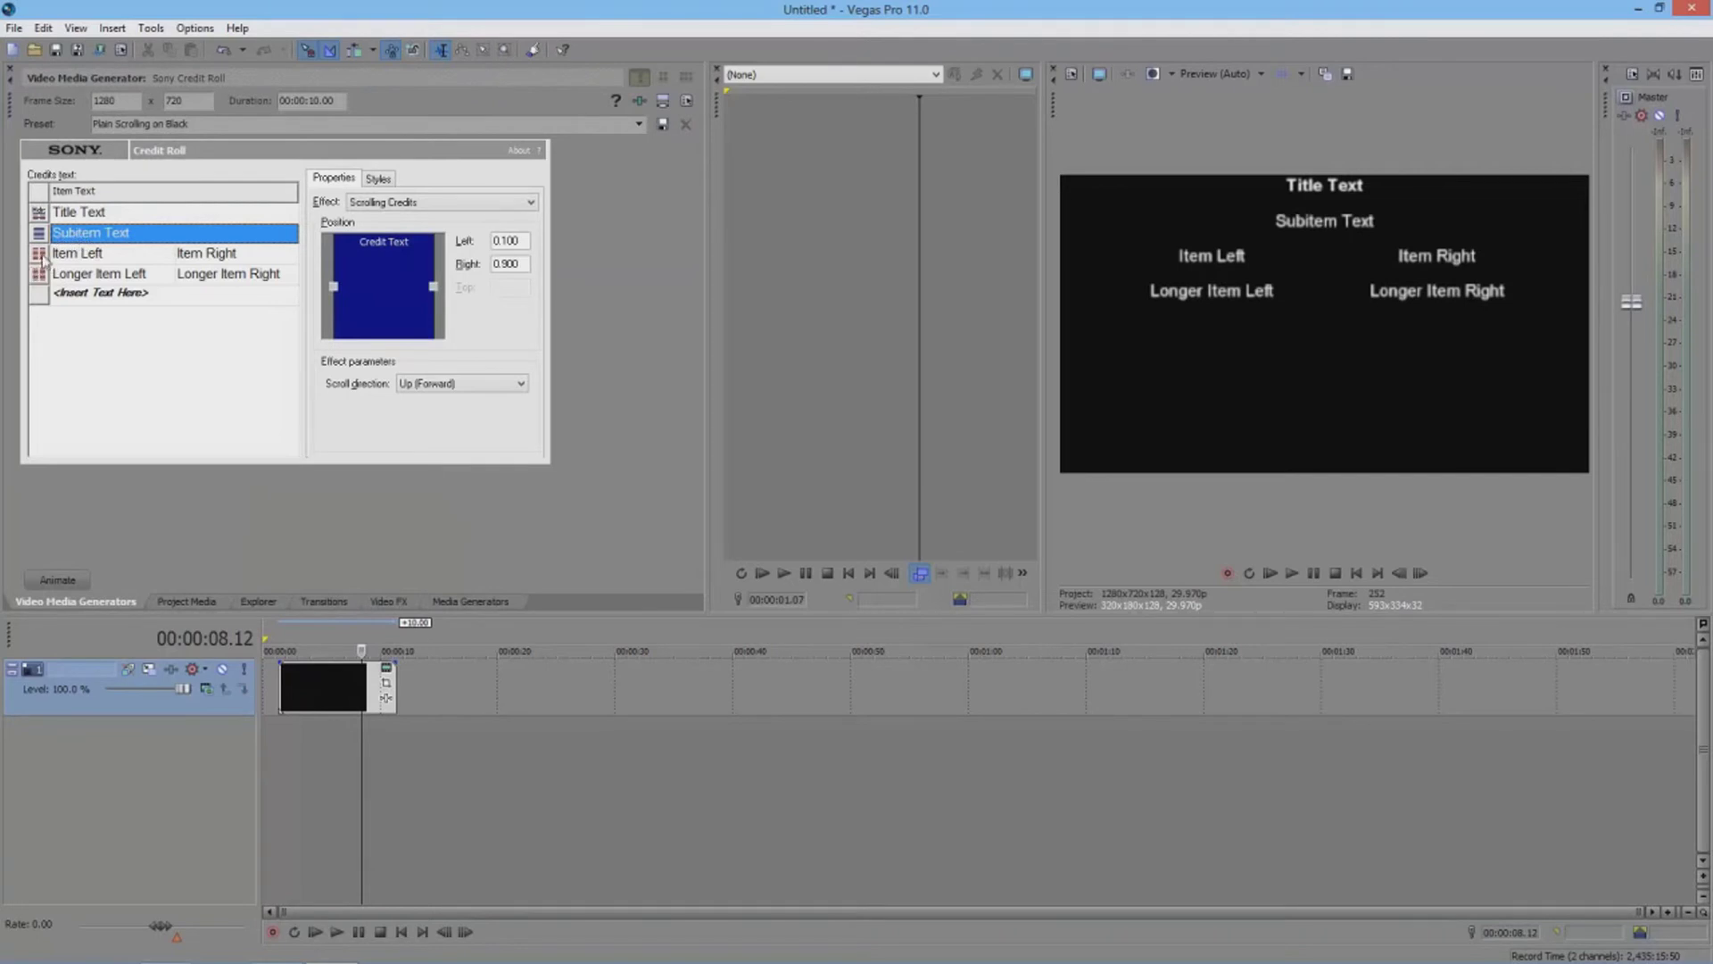
Examine the two-column credit lines and the row type choices of the Item Left line
click(42, 258)
click(112, 275)
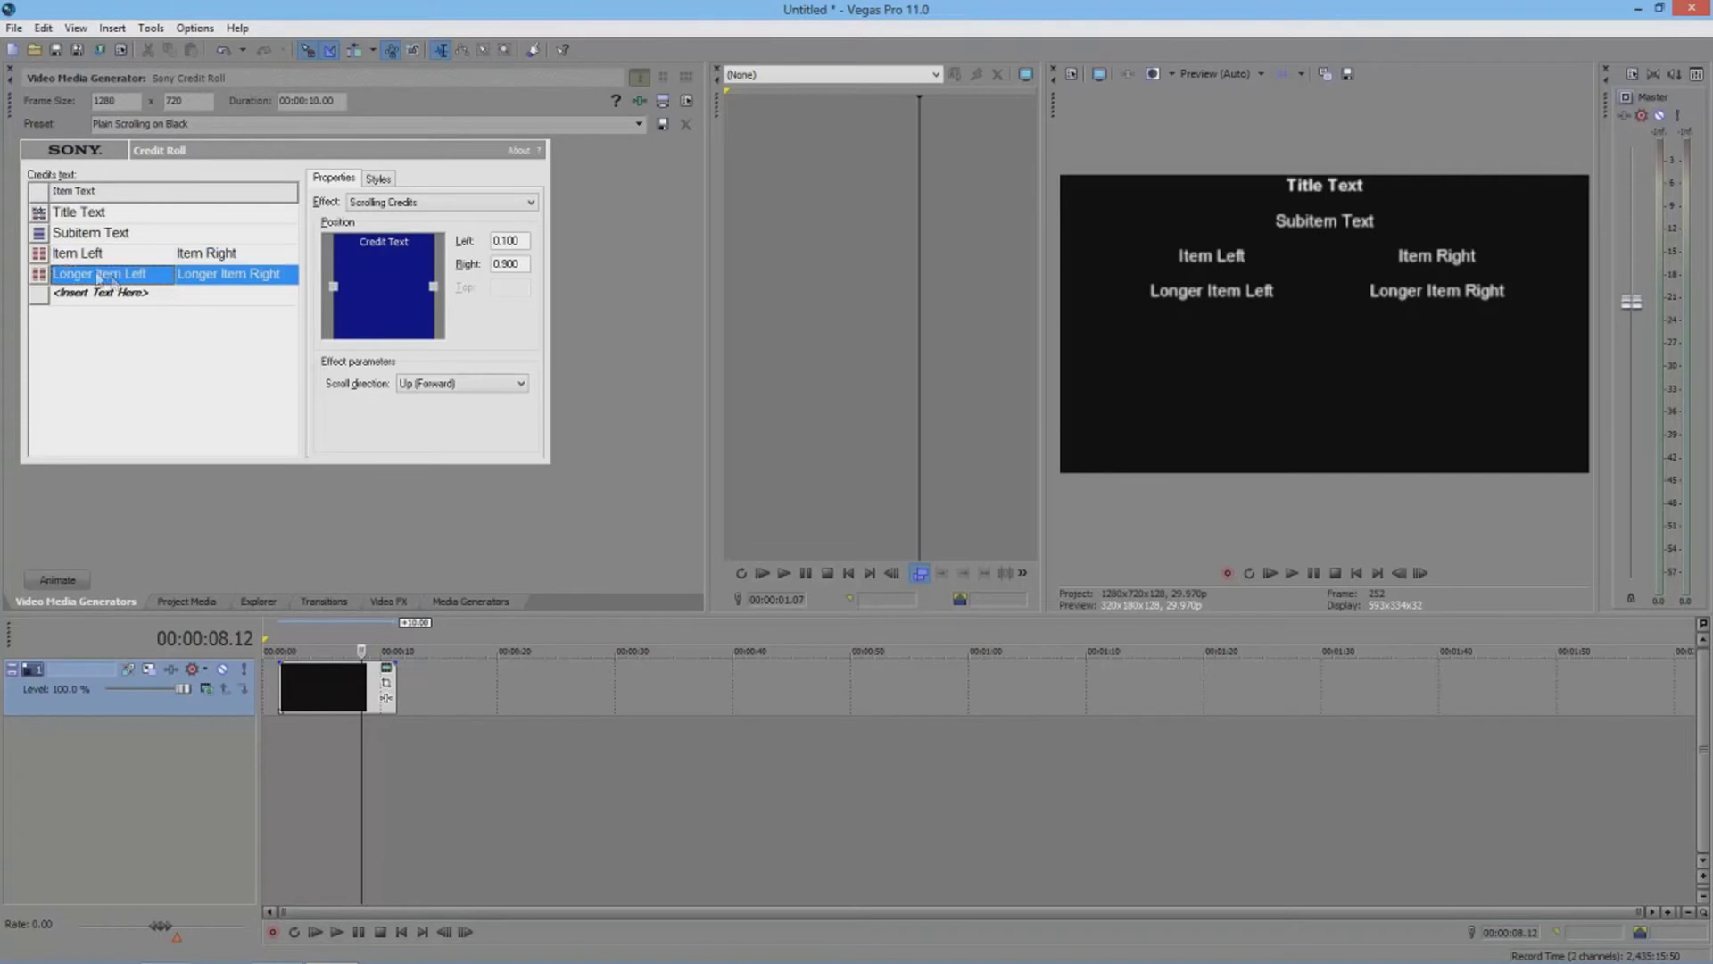
click(55, 257)
click(47, 255)
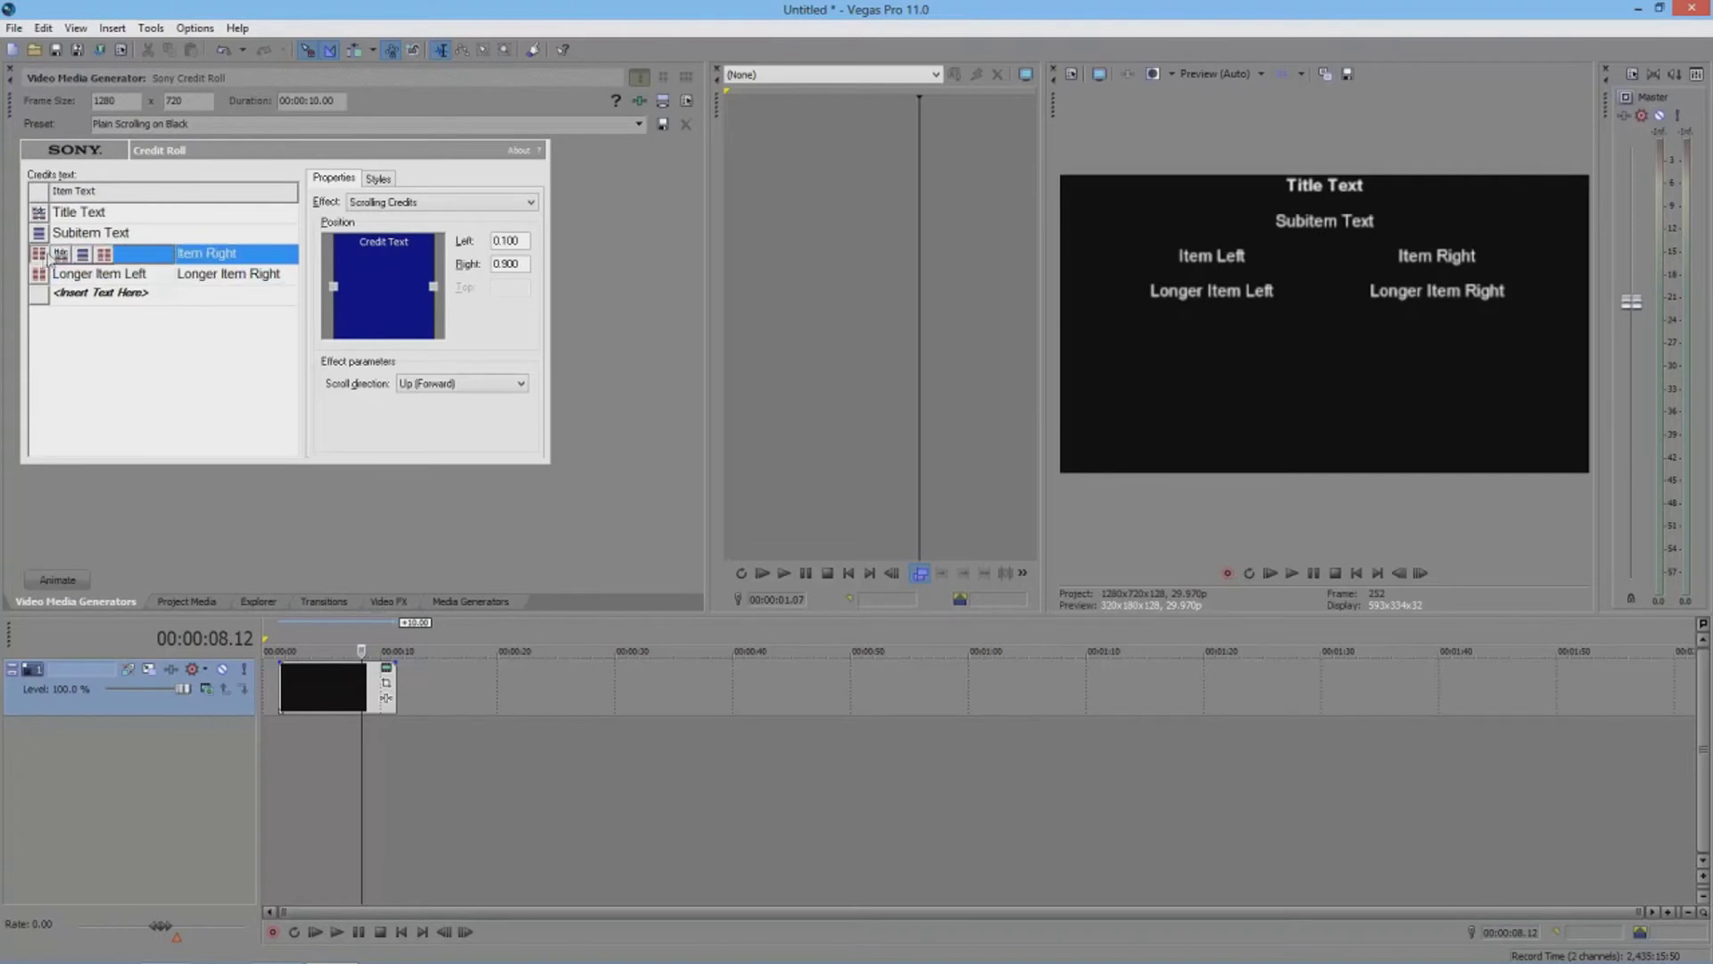
click(97, 257)
Review the credit roll's style settings for the Header, Single Item and Dual Item styles
click(378, 178)
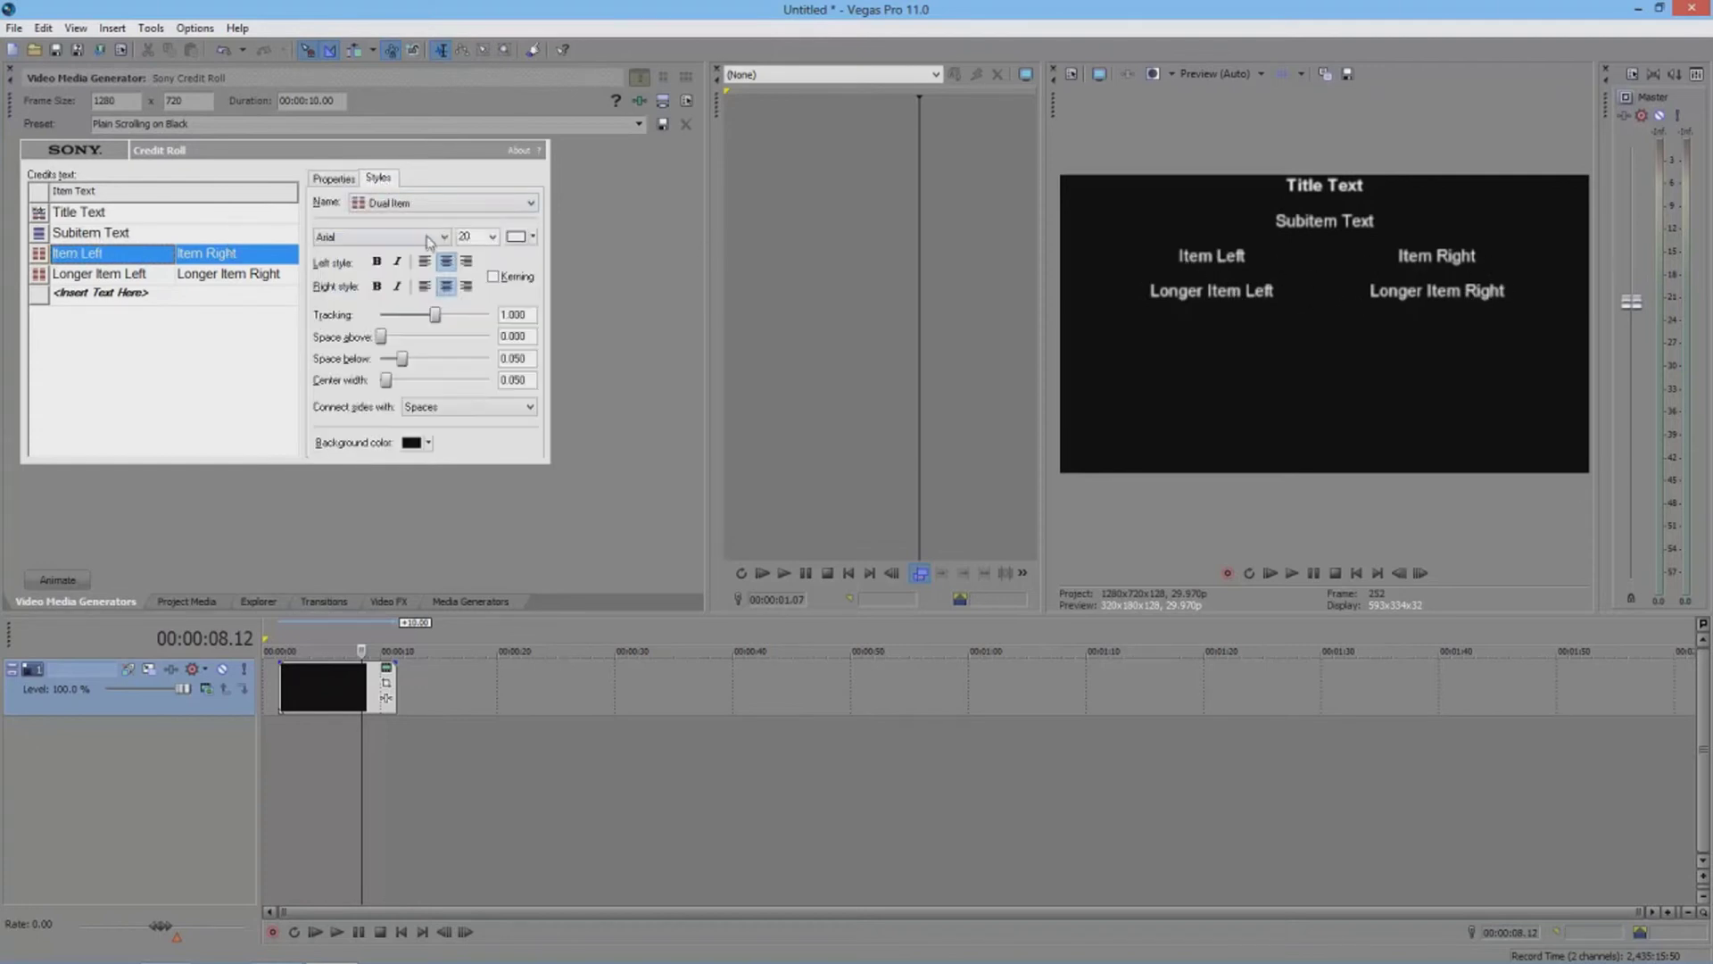
click(403, 204)
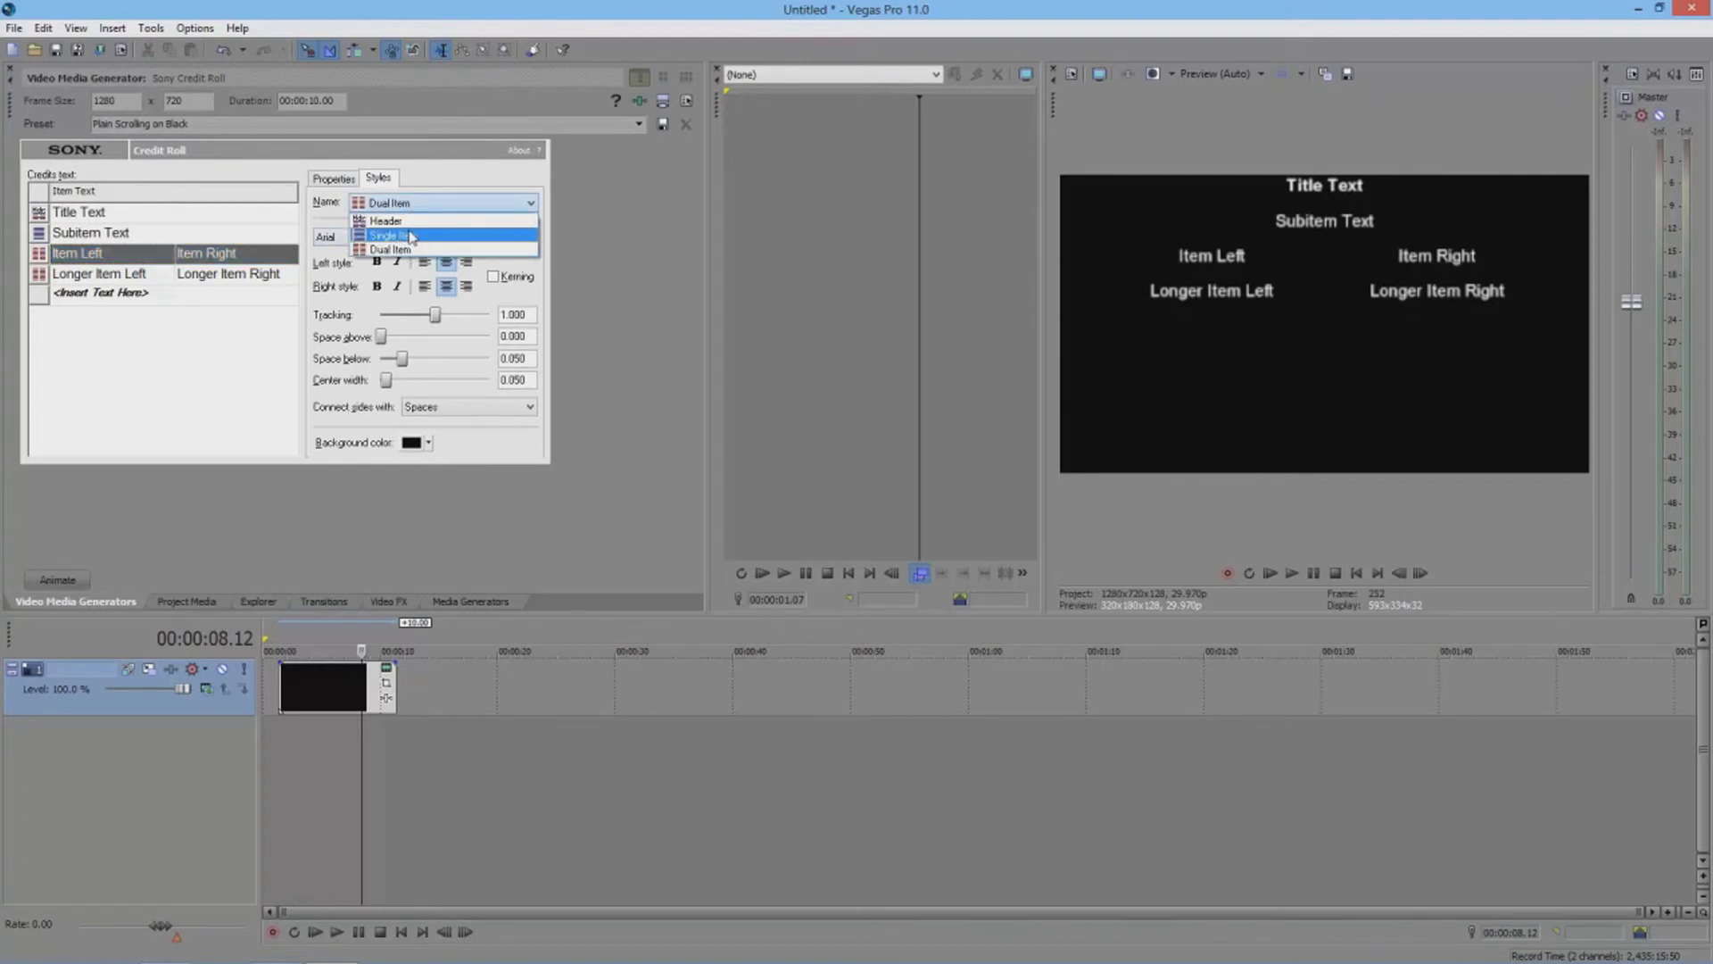
click(398, 221)
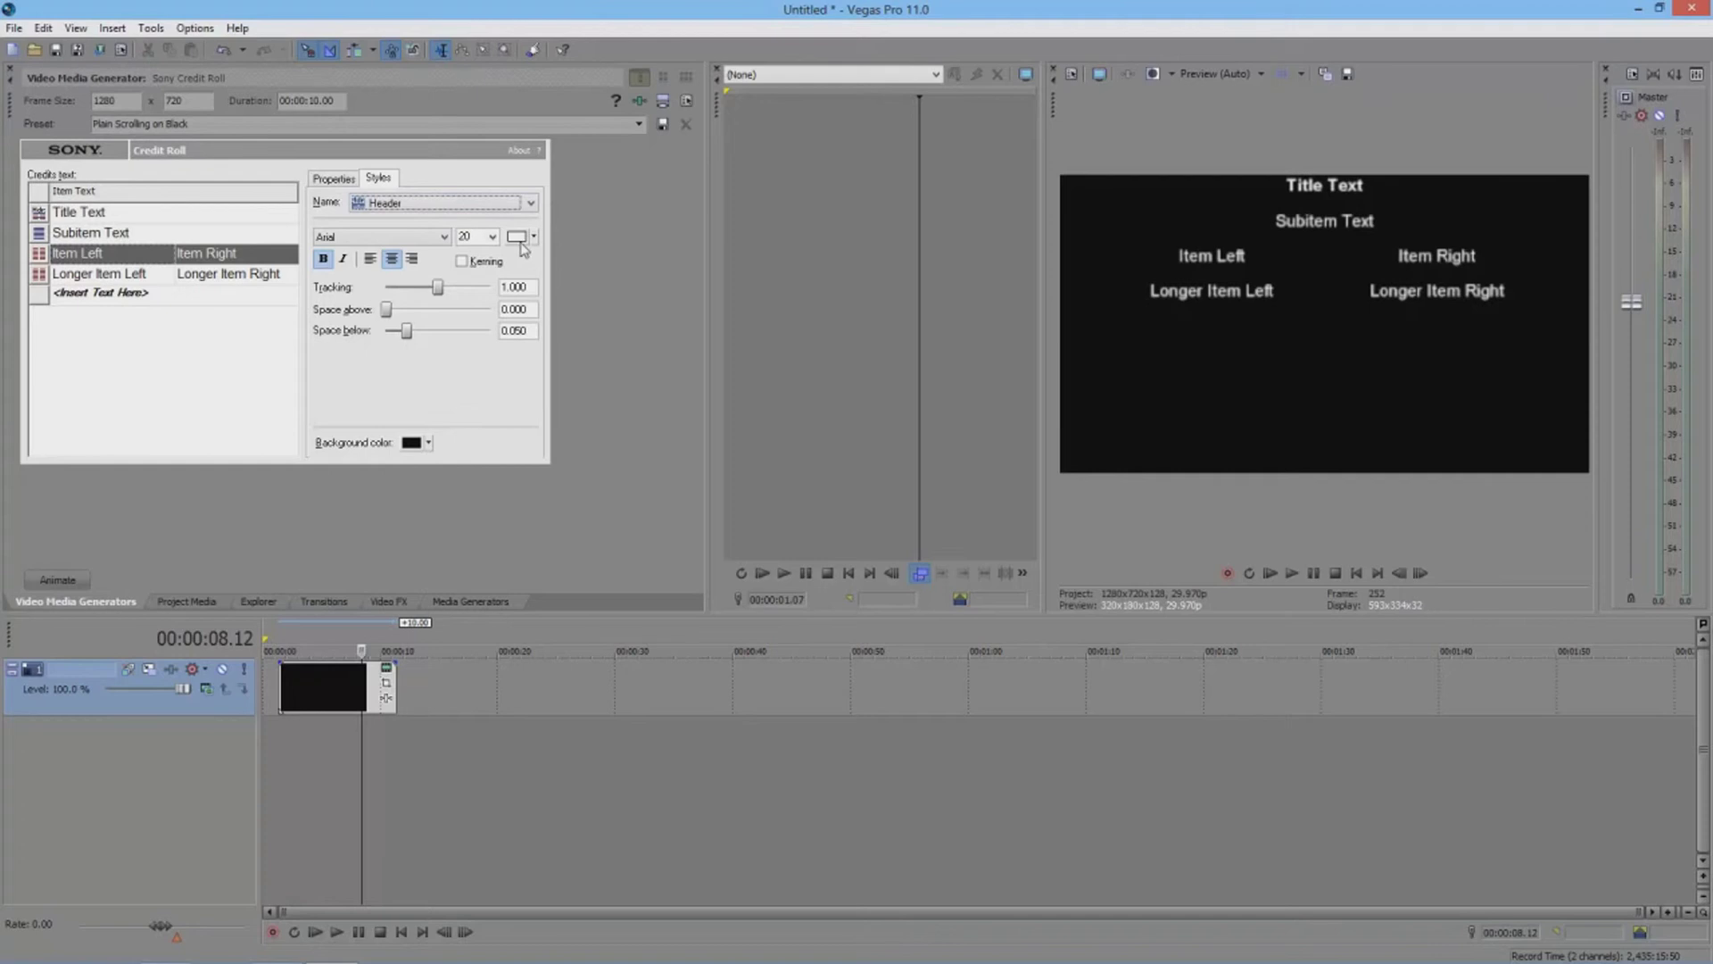
click(405, 201)
click(402, 234)
click(408, 202)
click(390, 249)
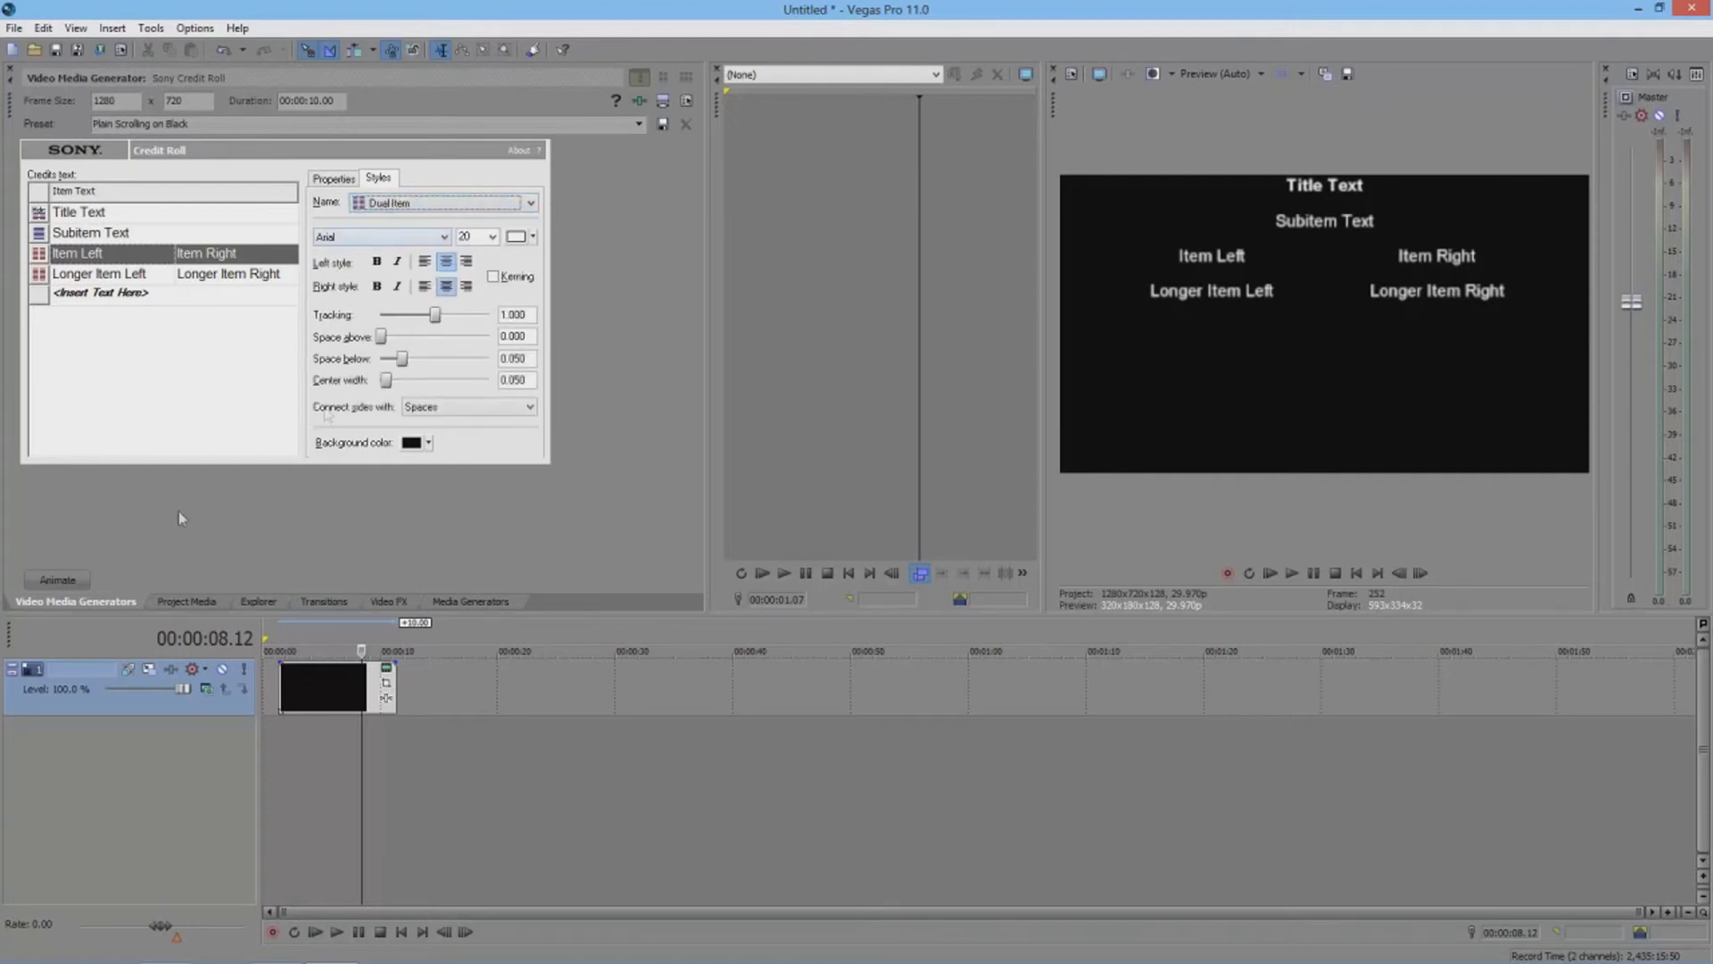
Delete the credit roll event from the timeline and reopen the media generators
click(348, 709)
key(Delete)
click(334, 602)
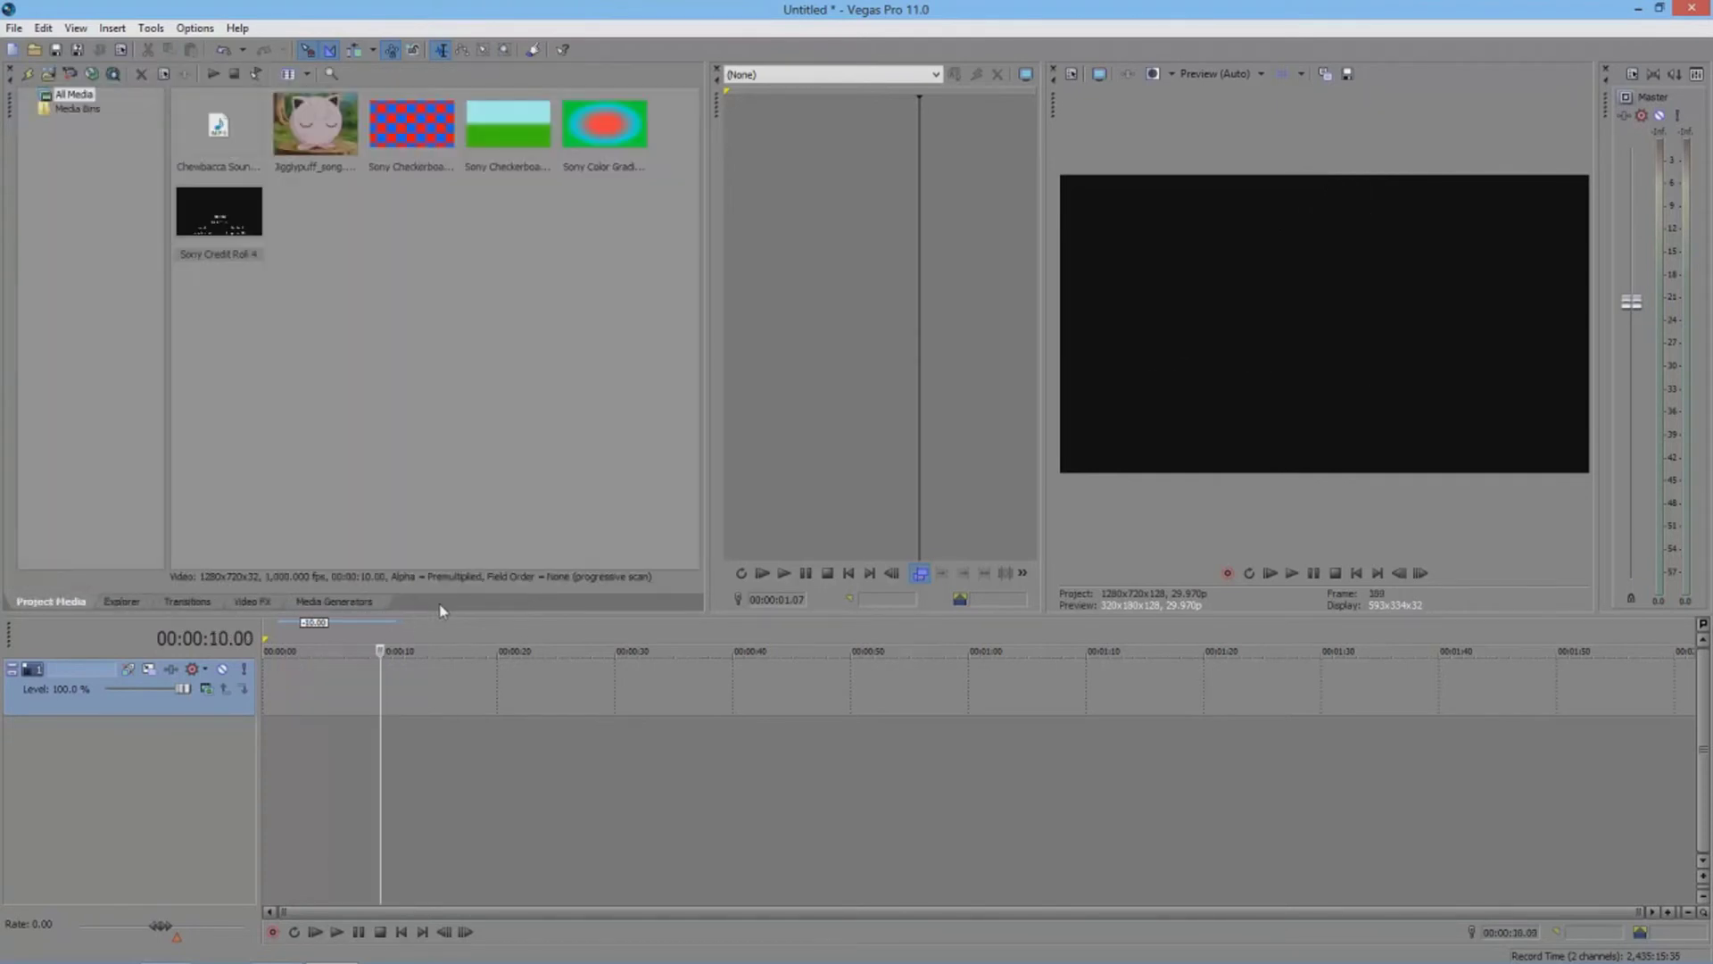
Browse the Noise Texture generator's presets from Standard Noise through Chalk Scribbles
click(101, 152)
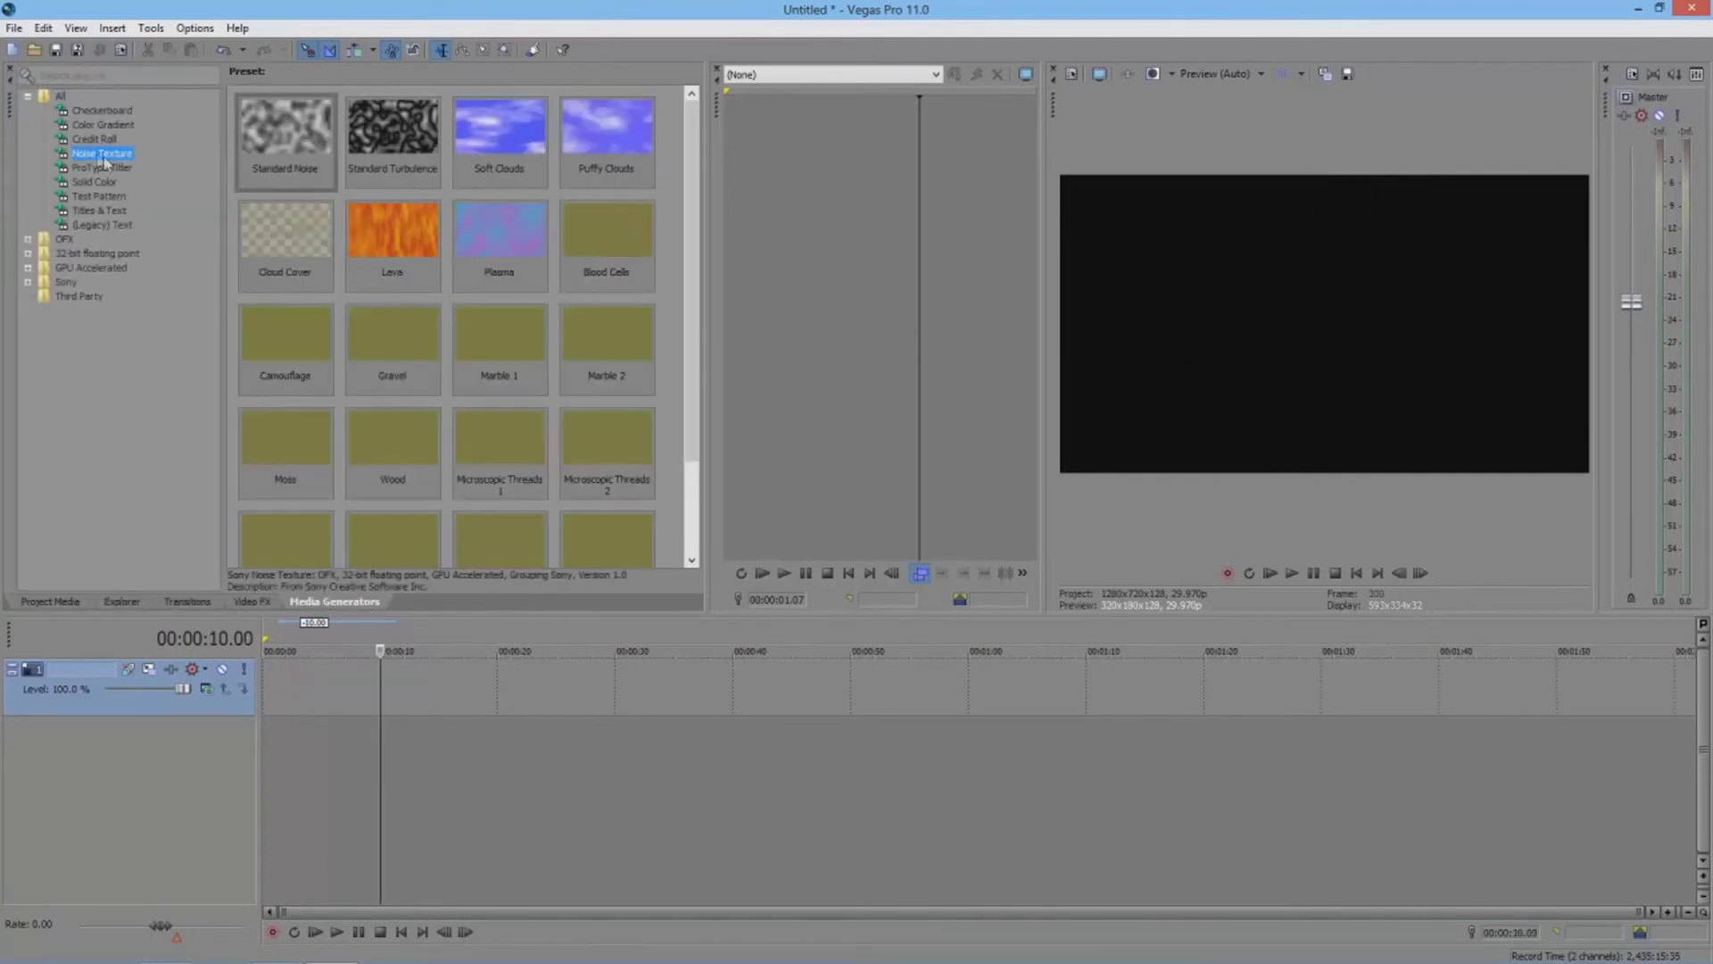
scroll(524, 211, down, 2)
scroll(607, 178, up, 2)
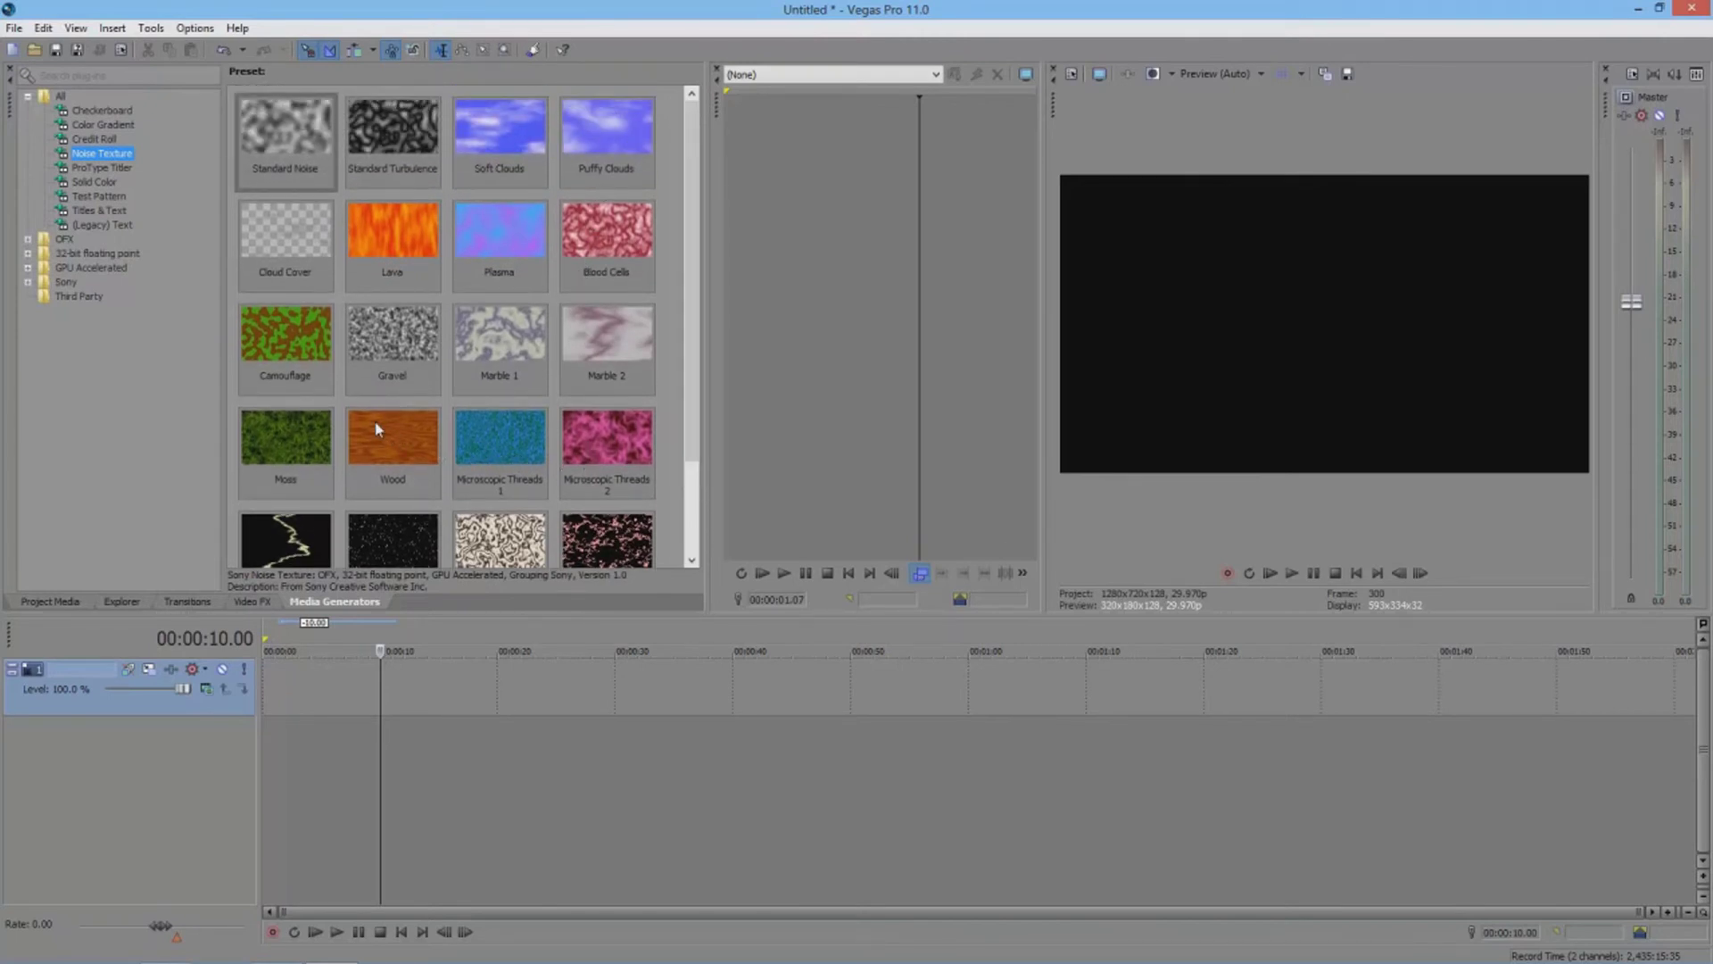
scroll(683, 268, down, 2)
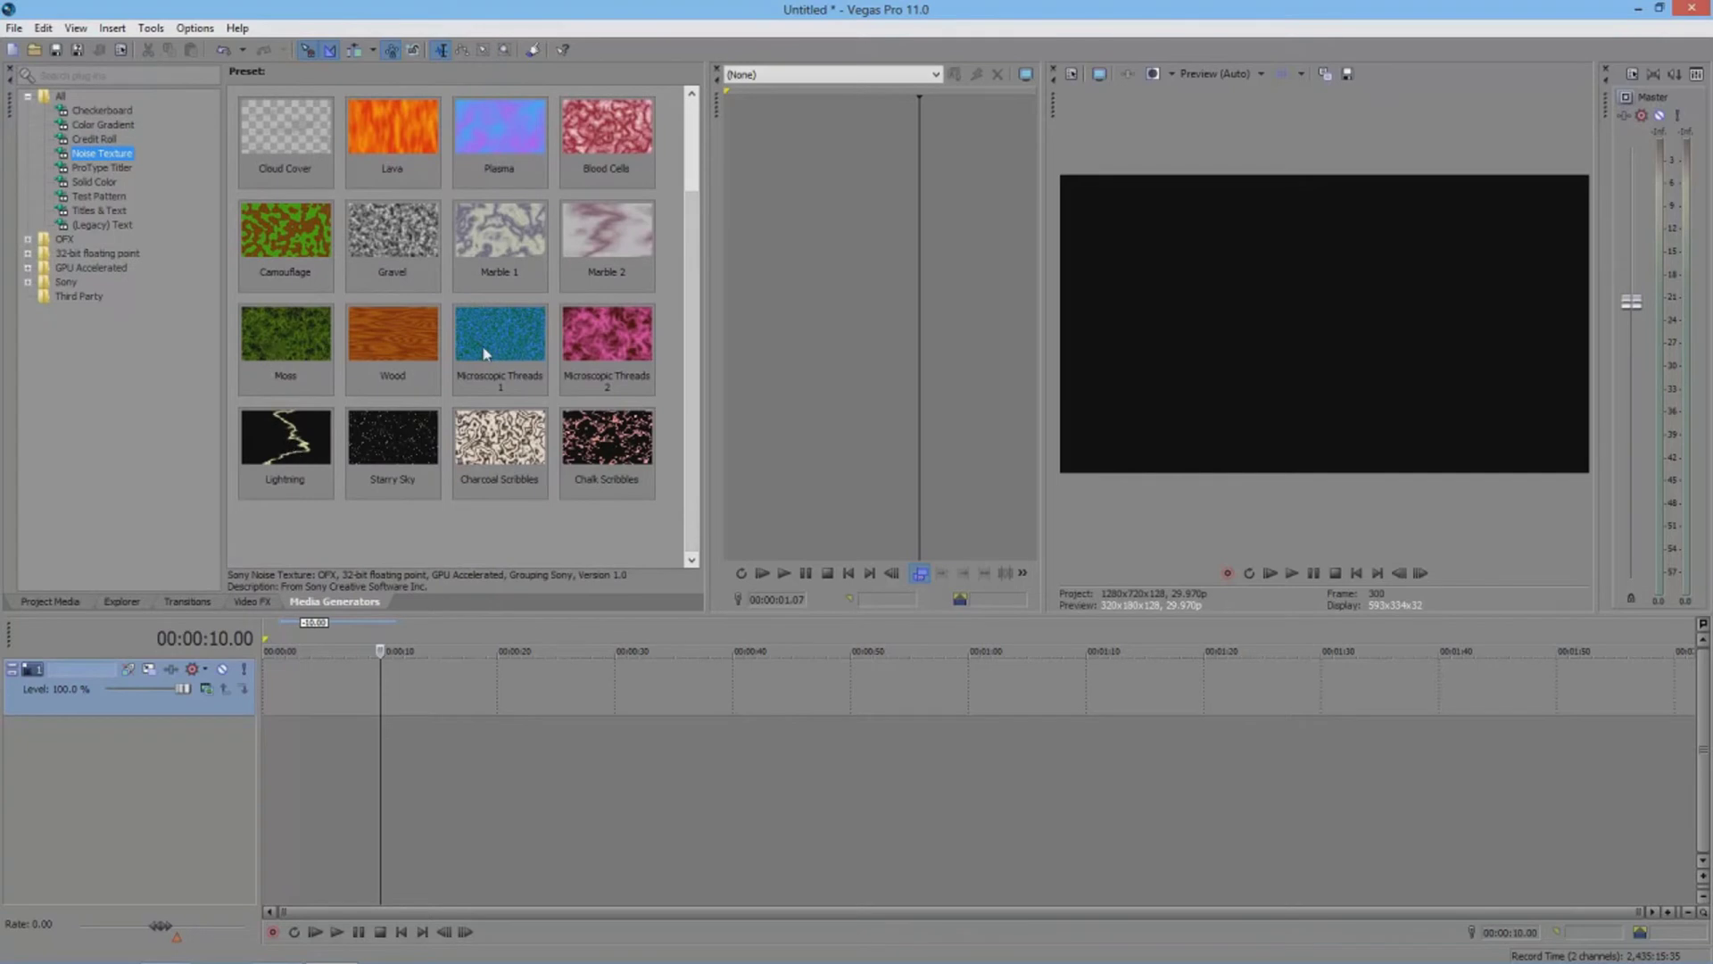
scroll(701, 393, up, 1)
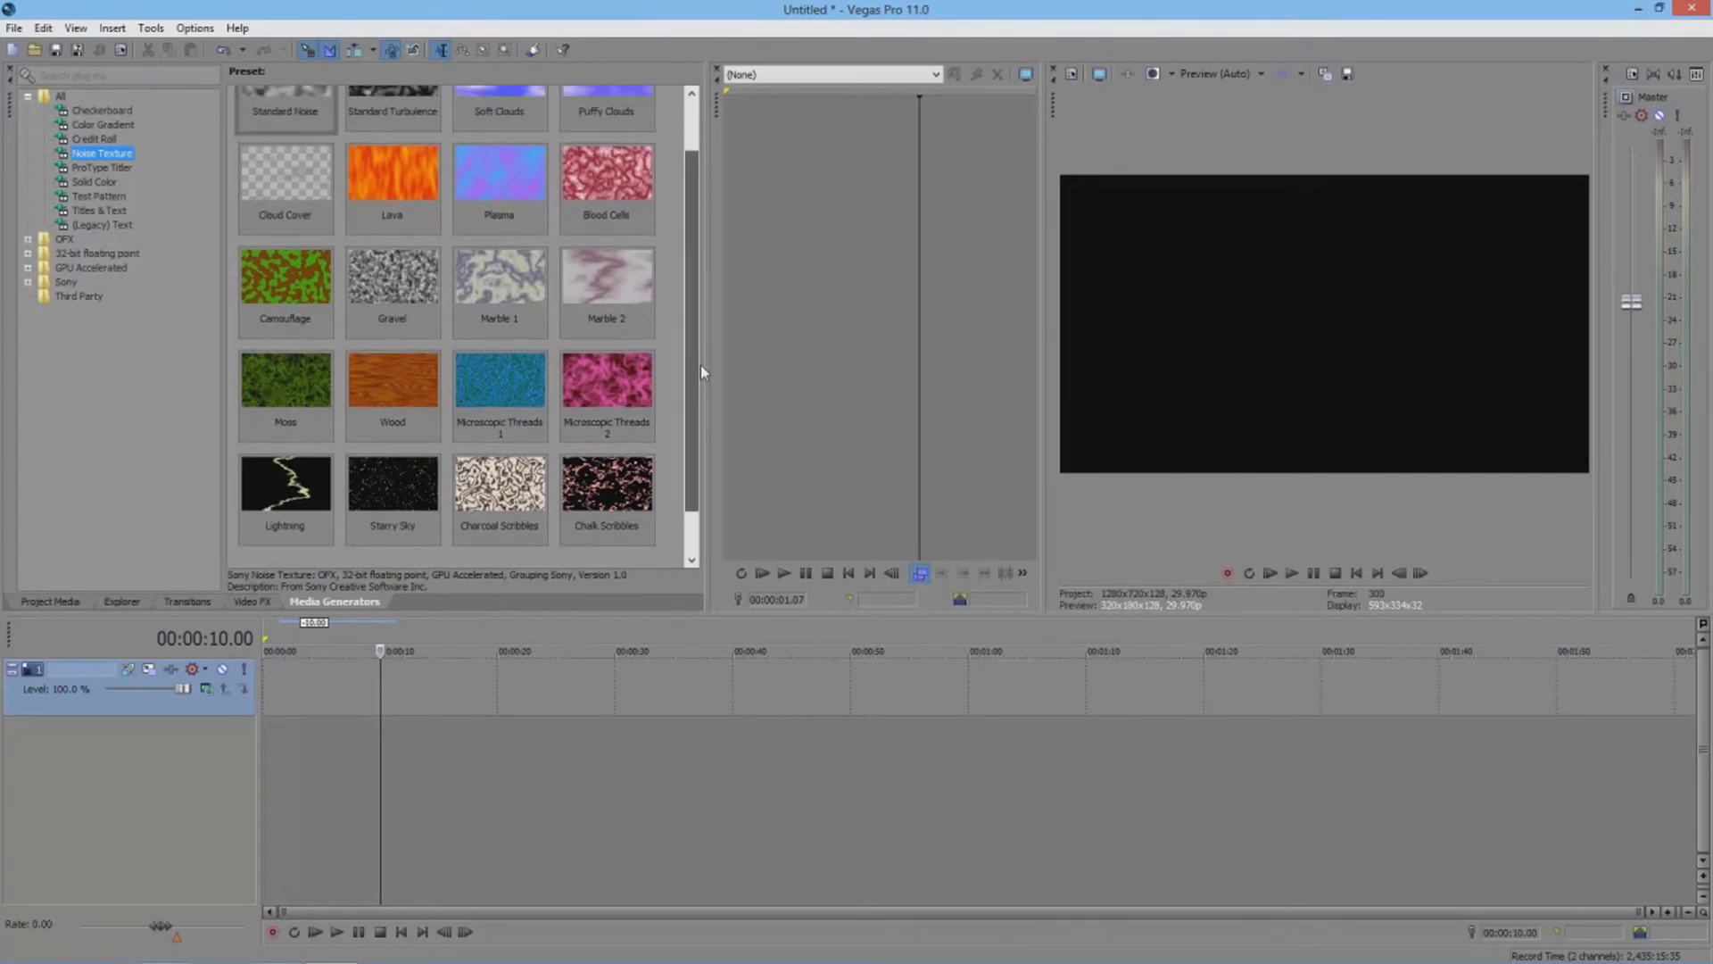
scroll(687, 312, up, 1)
scroll(685, 282, up, 1)
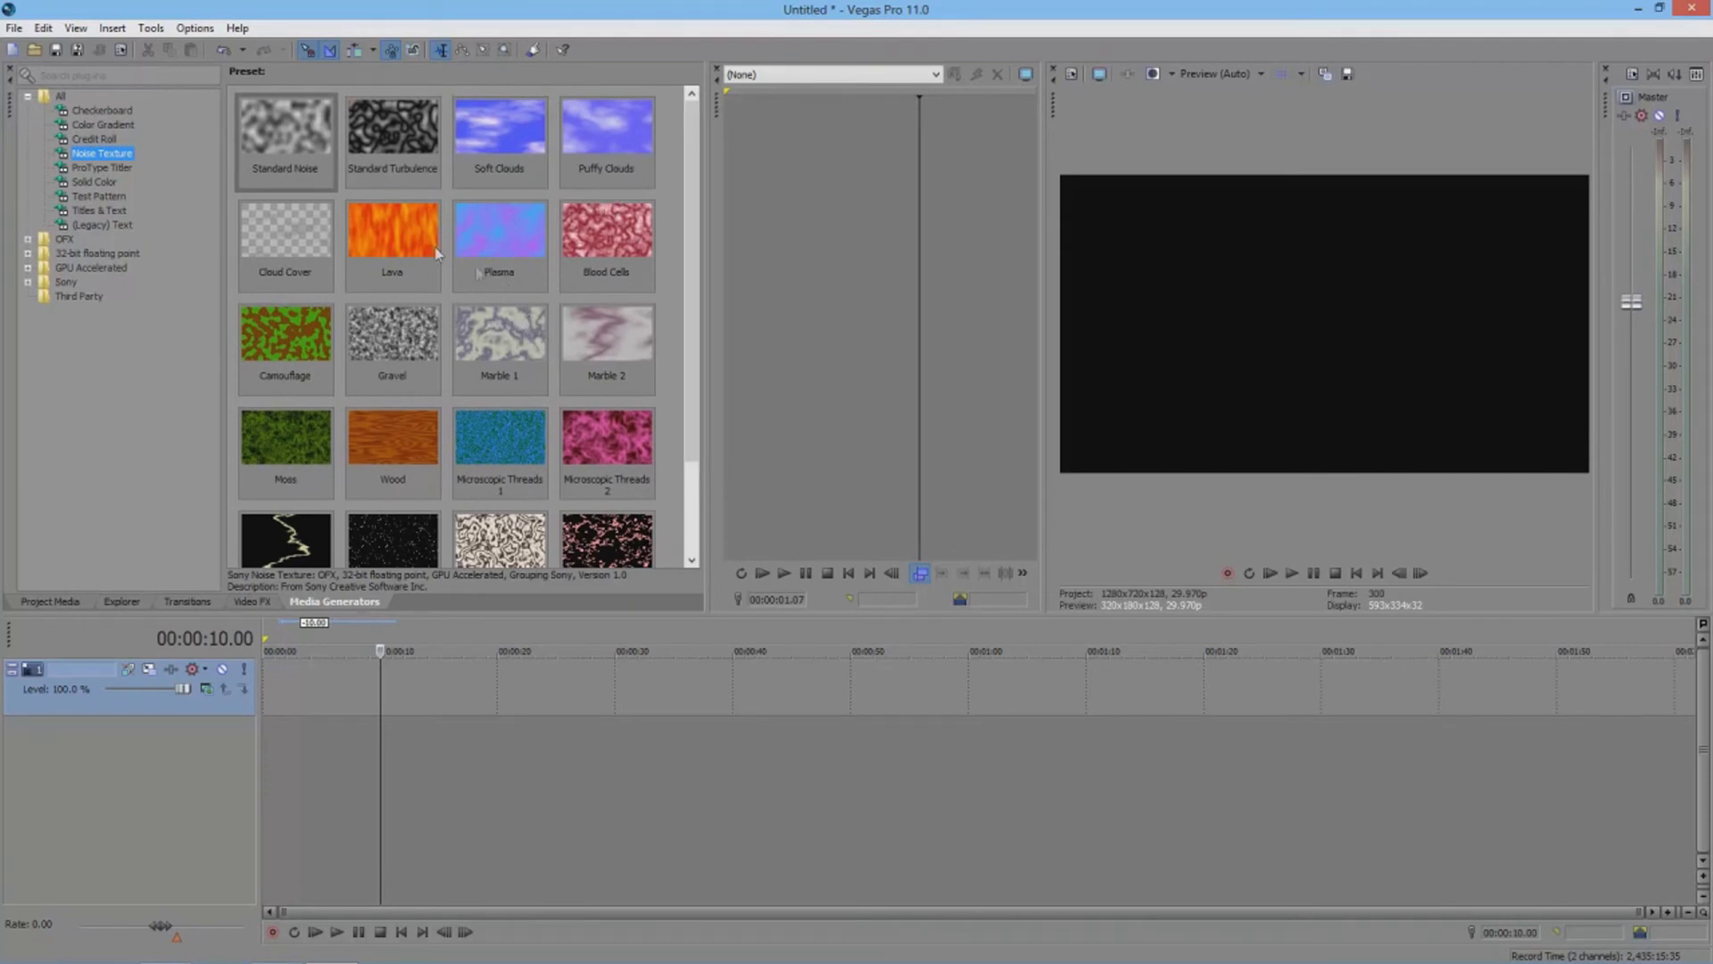
Place the Empty ProType Titler preset on the video track and add a text block in its preview
click(100, 168)
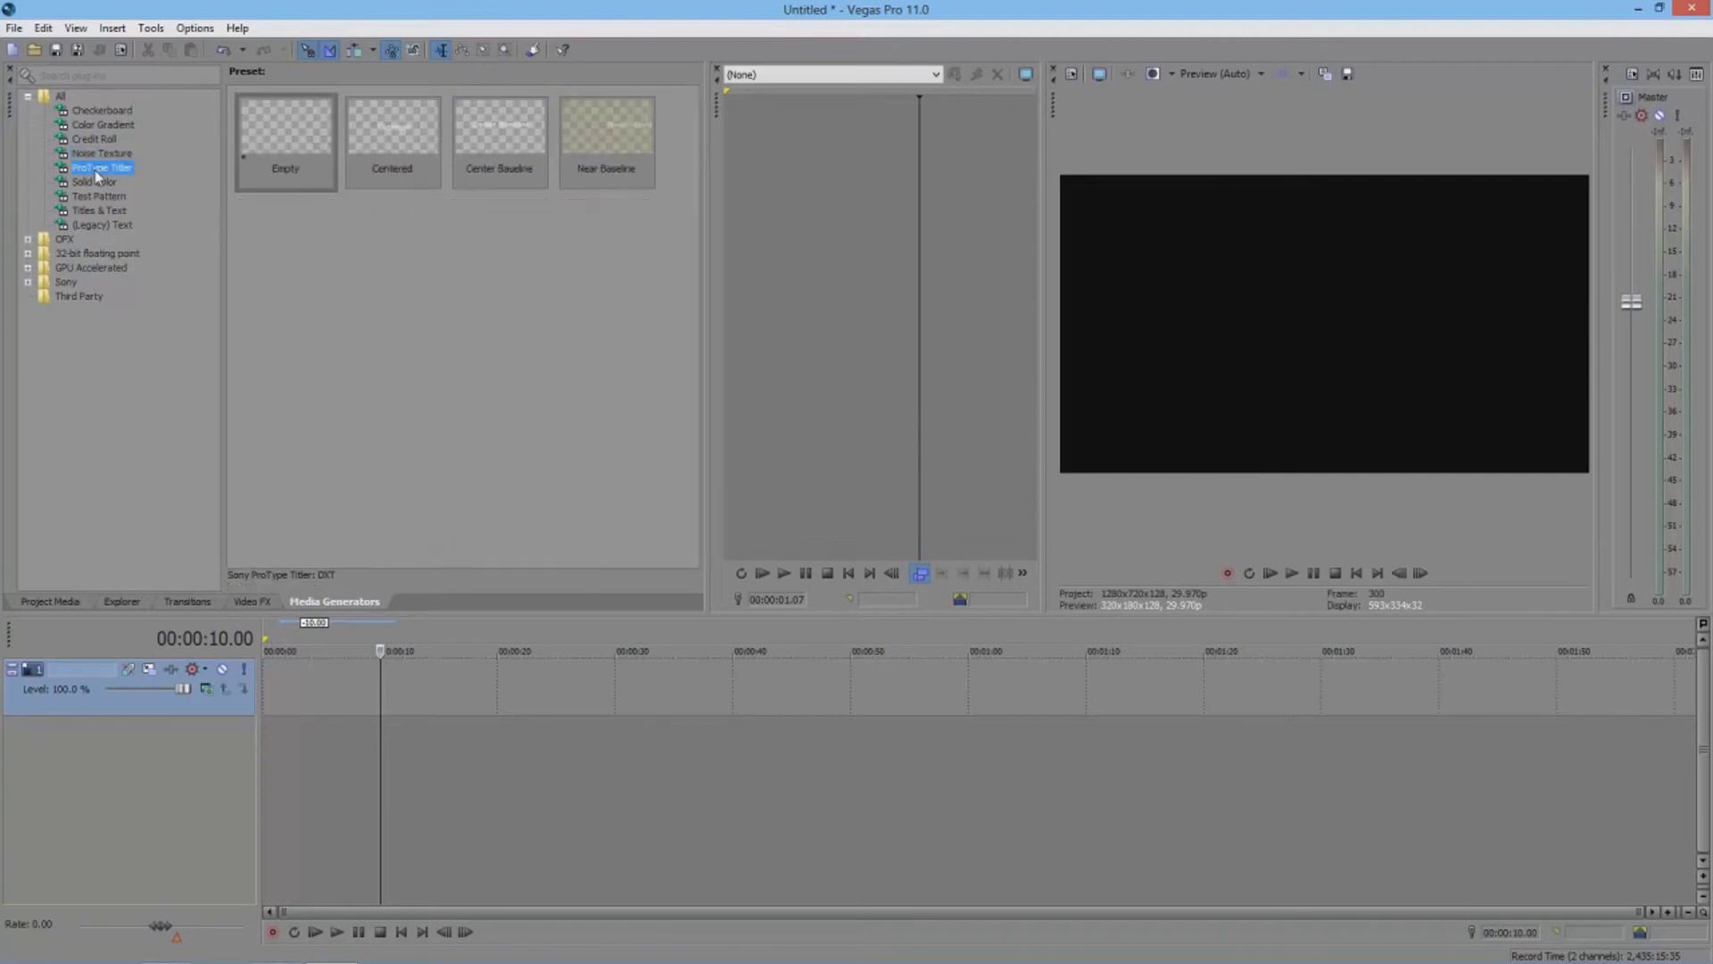
click(287, 145)
drag(316, 709, 332, 694)
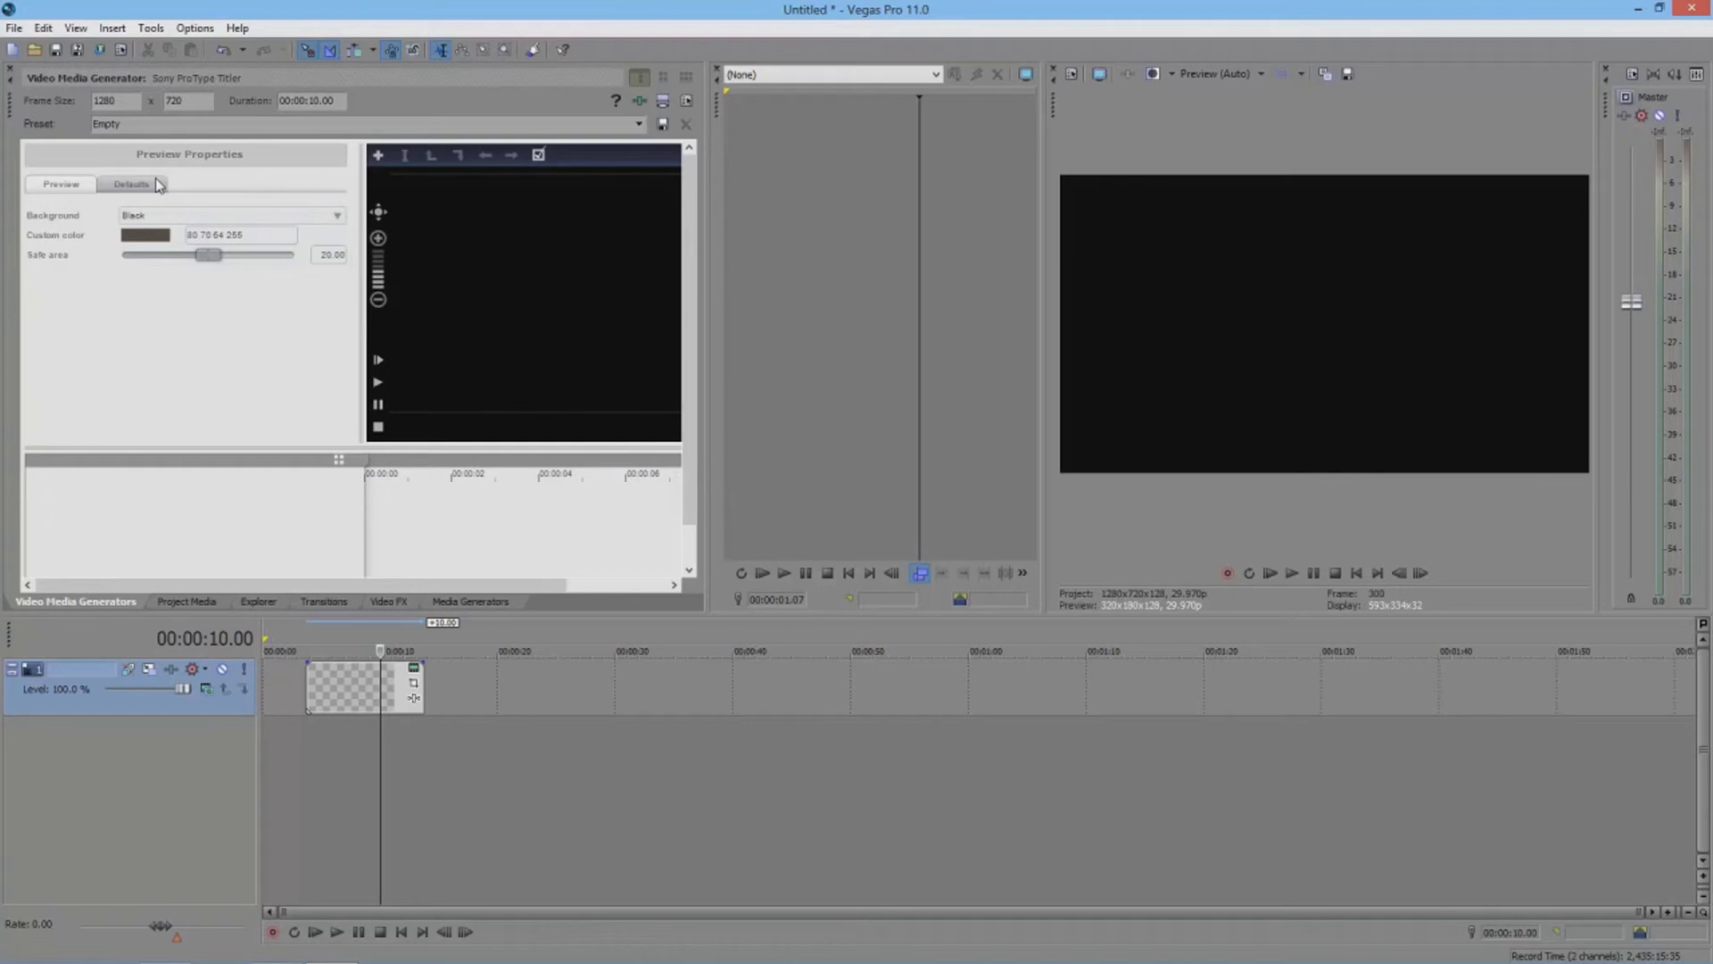
drag(360, 255, 336, 256)
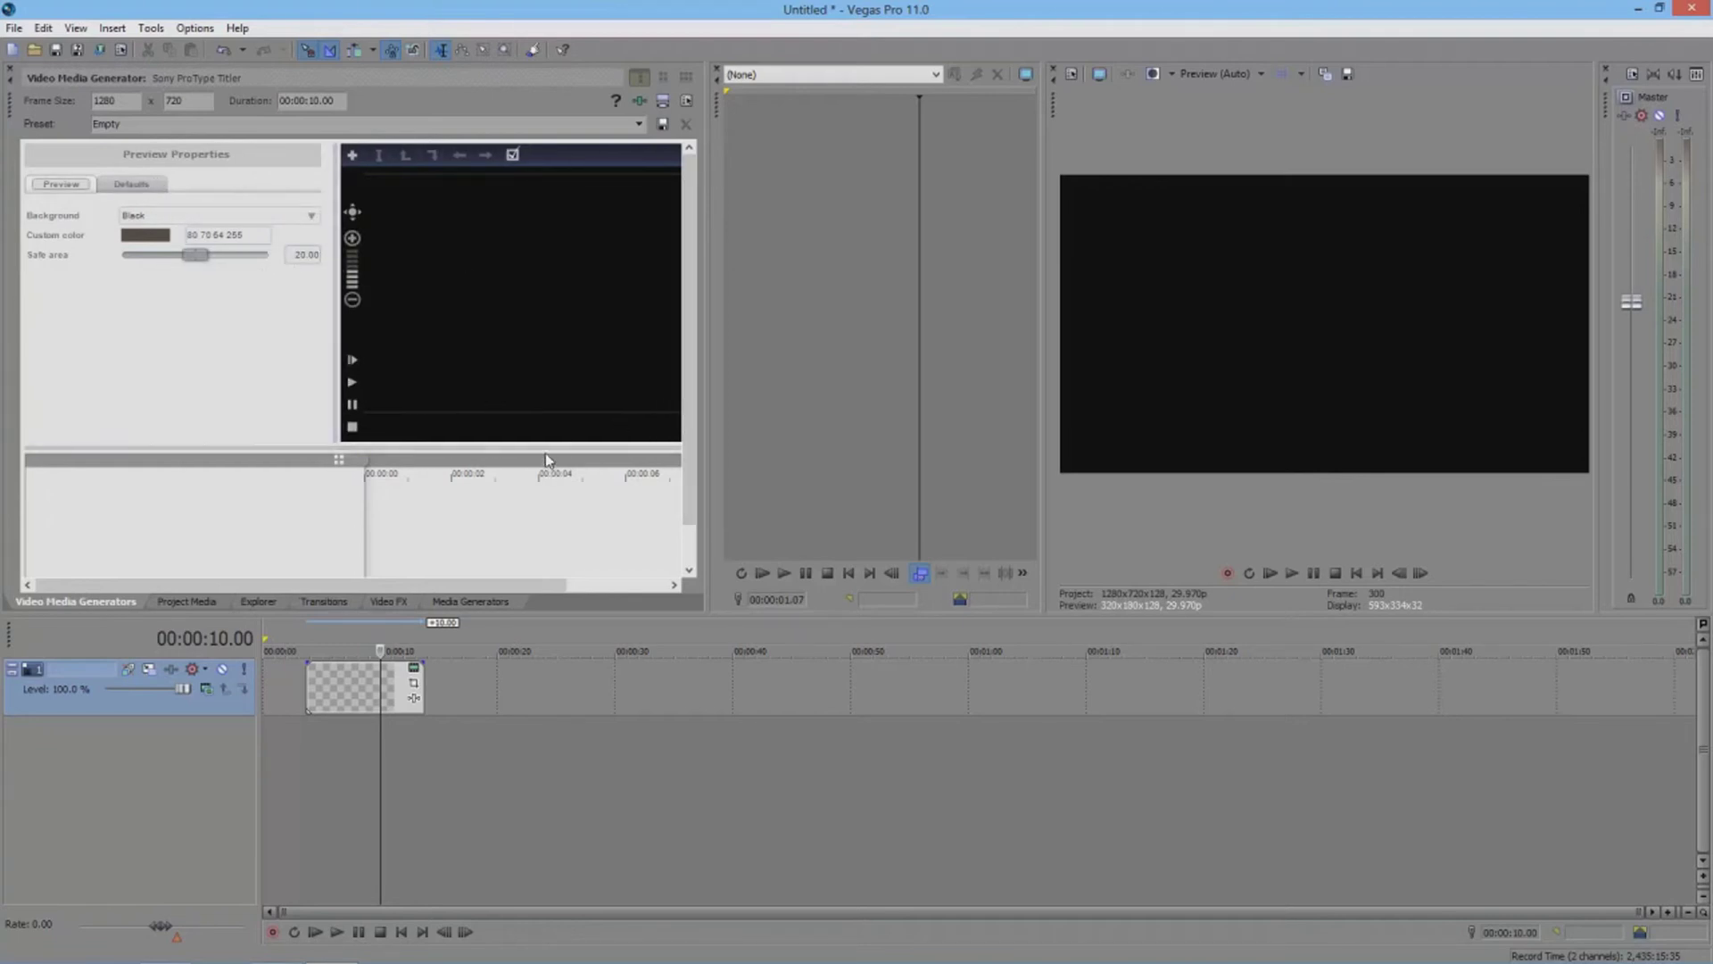
double_click(539, 272)
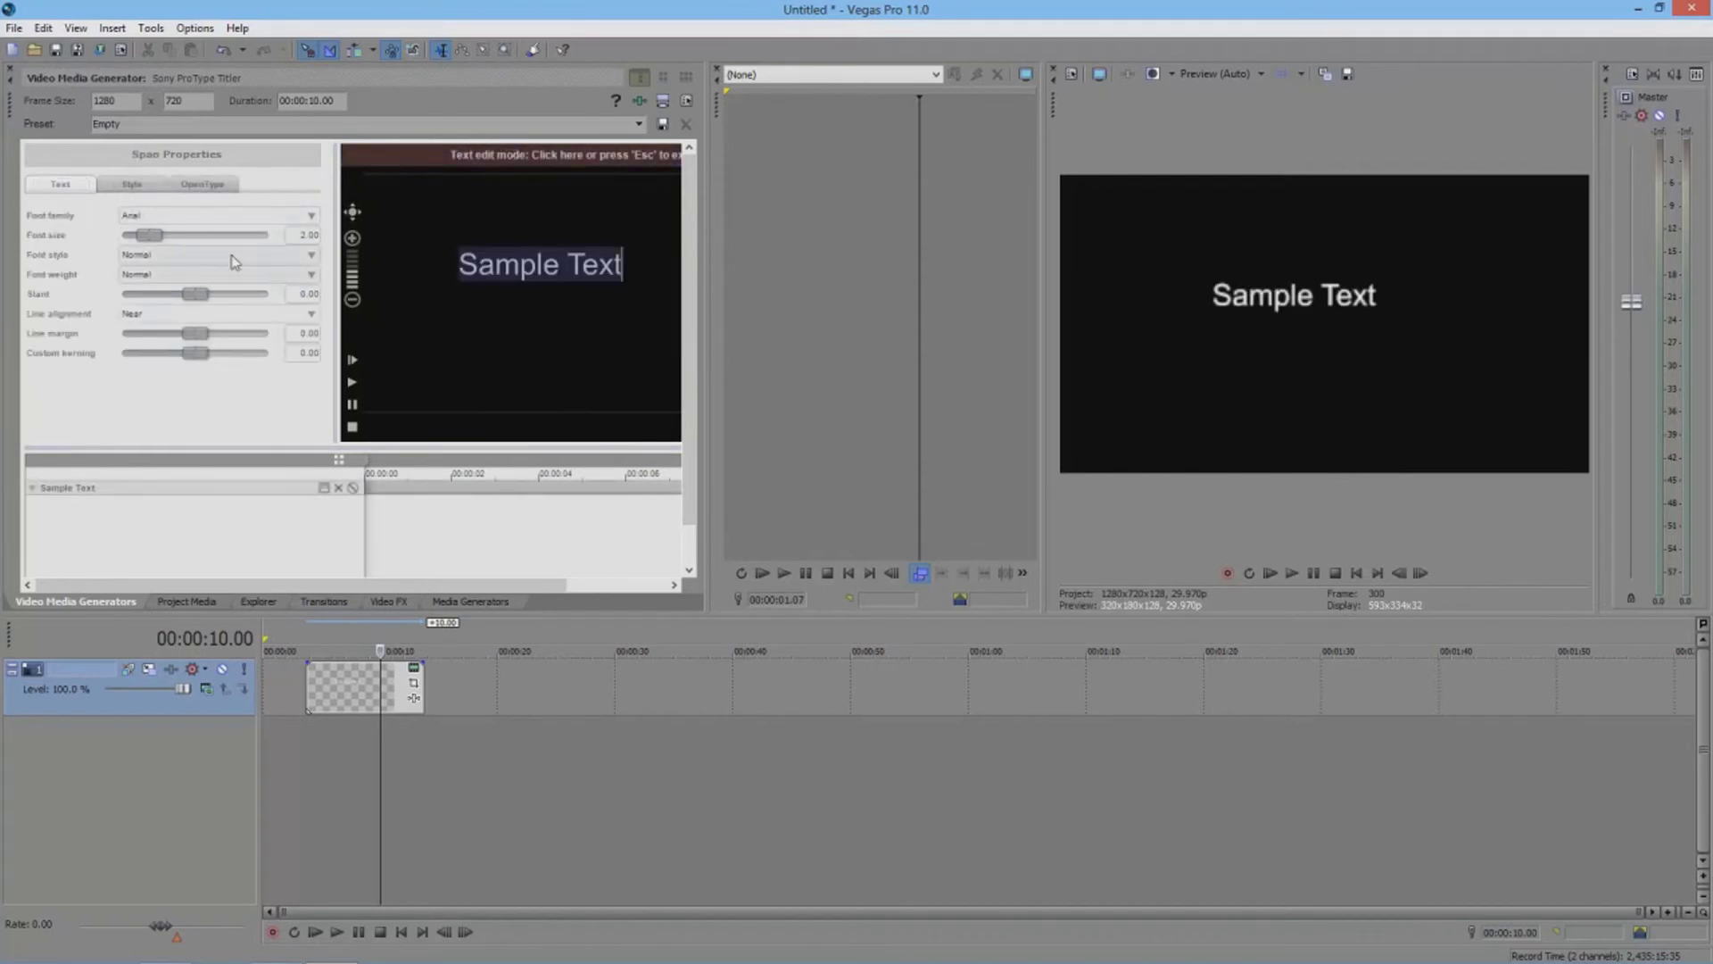
Look through the text block's Text, Style and OpenType span properties
click(205, 185)
click(133, 184)
click(60, 185)
click(132, 185)
click(204, 185)
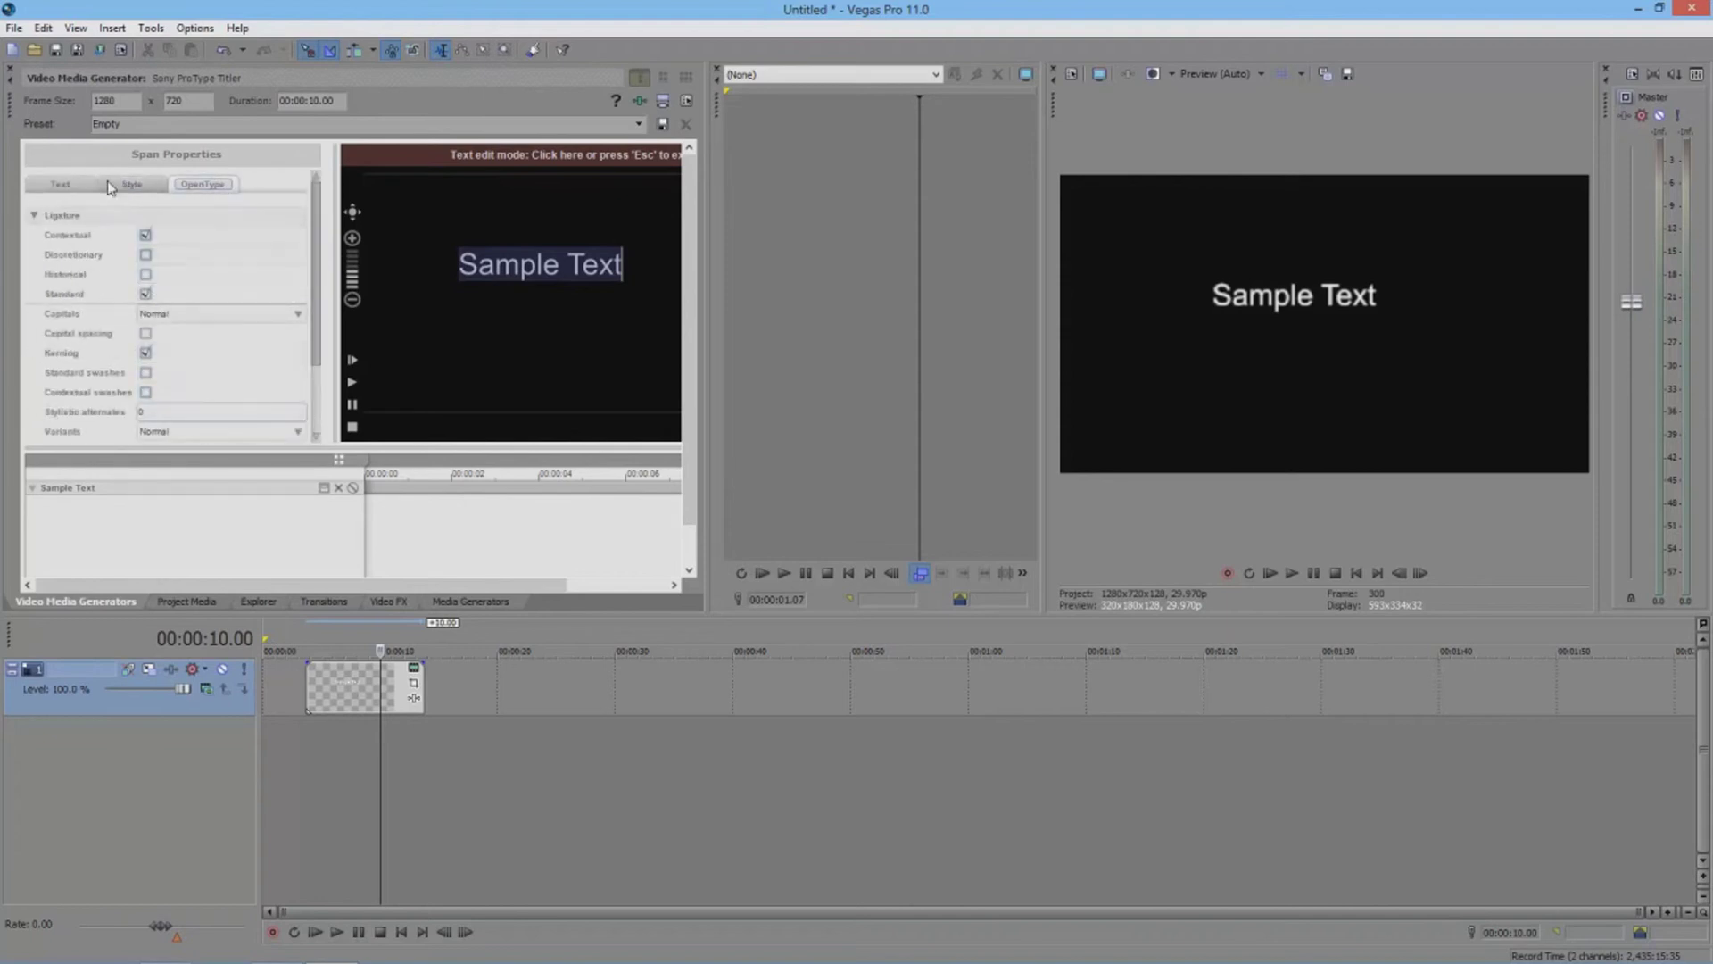
click(60, 184)
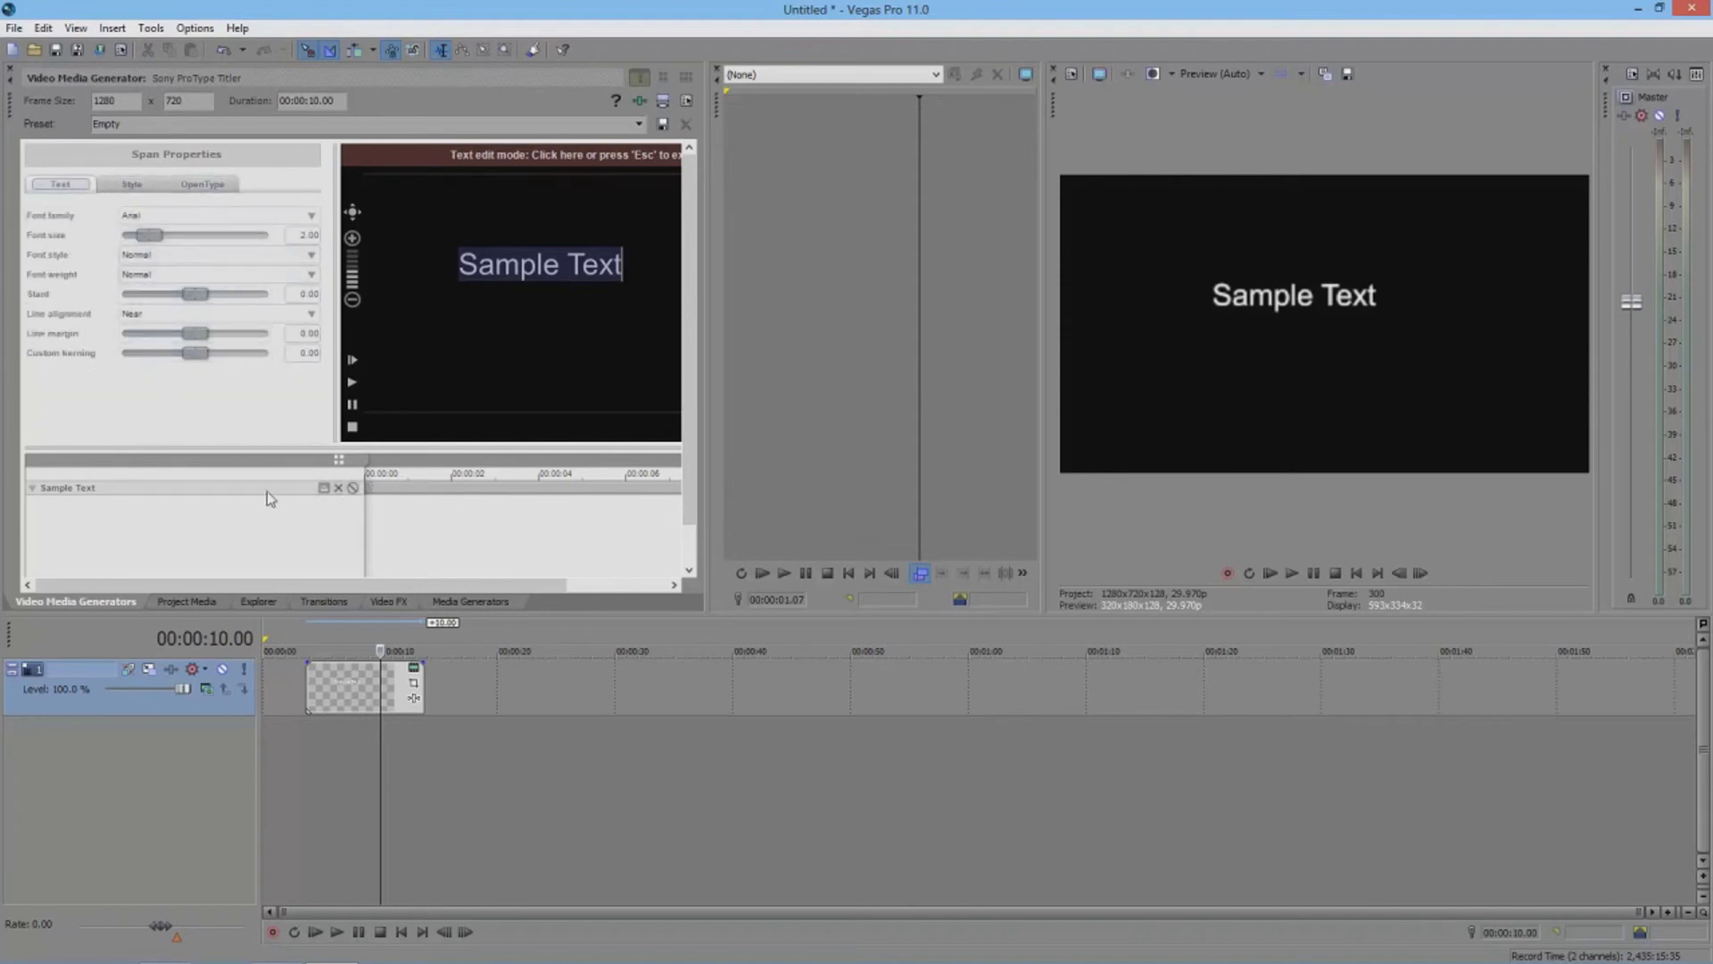
Replace the title's sample text with "Test"
click(537, 266)
drag(463, 268, 624, 277)
text(Test)
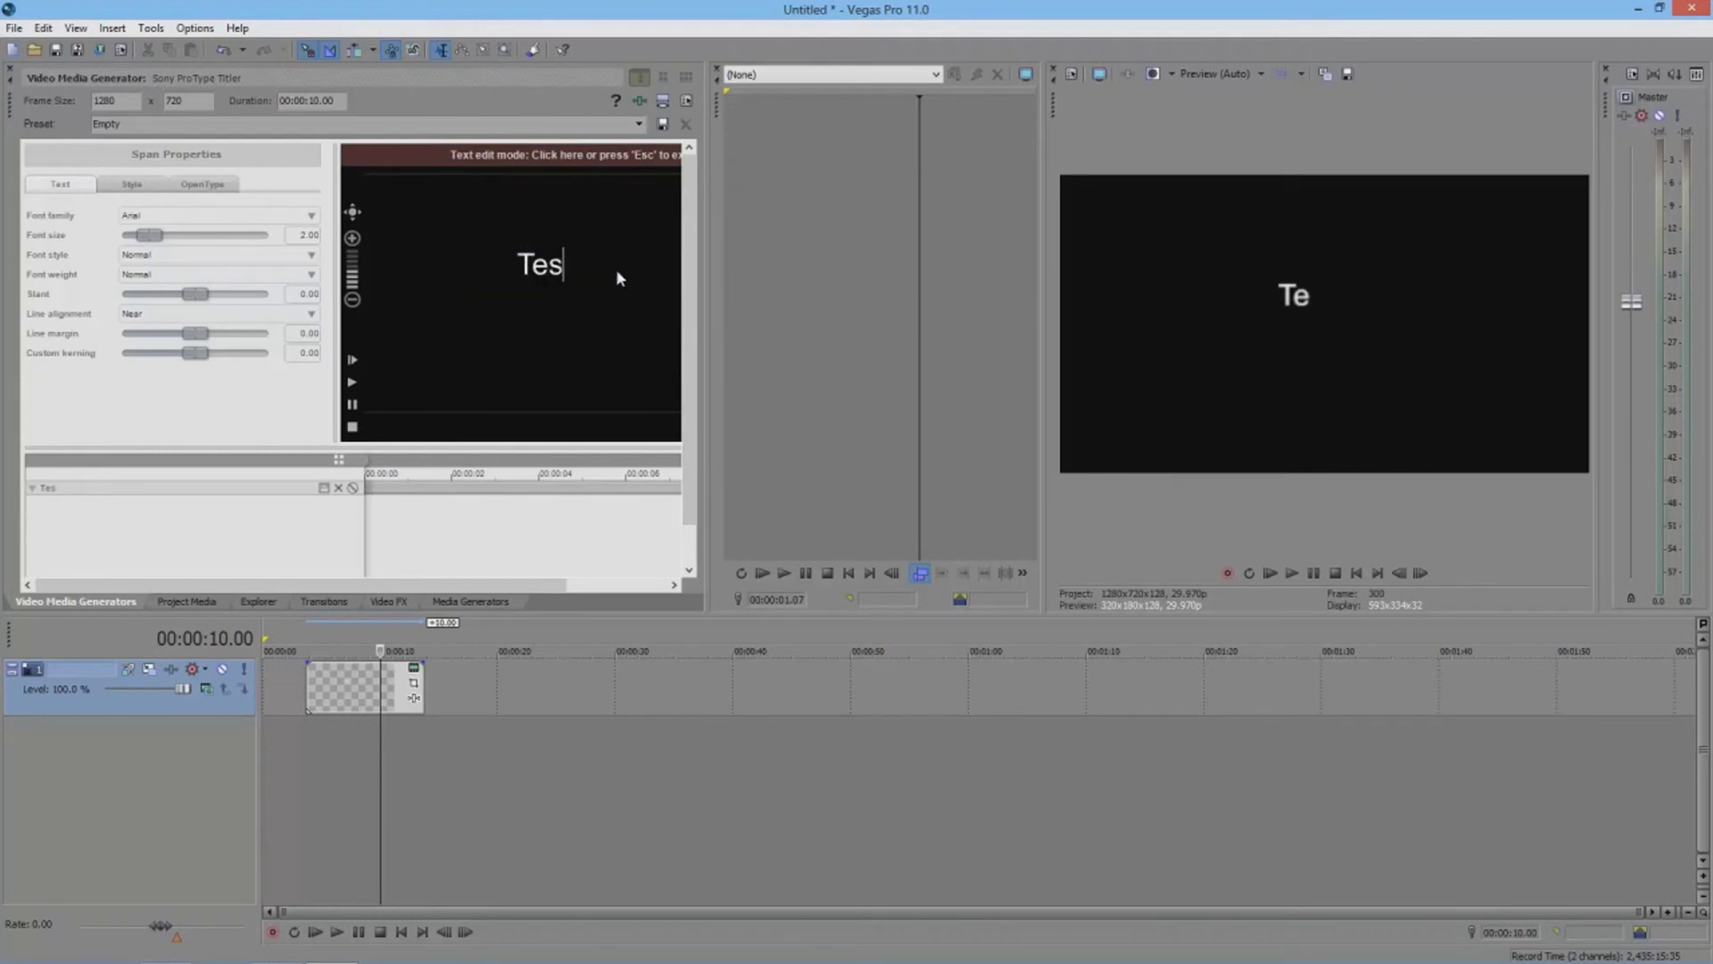
Try to recolor the title text's fill by lowering its RGB values in the style properties
click(132, 184)
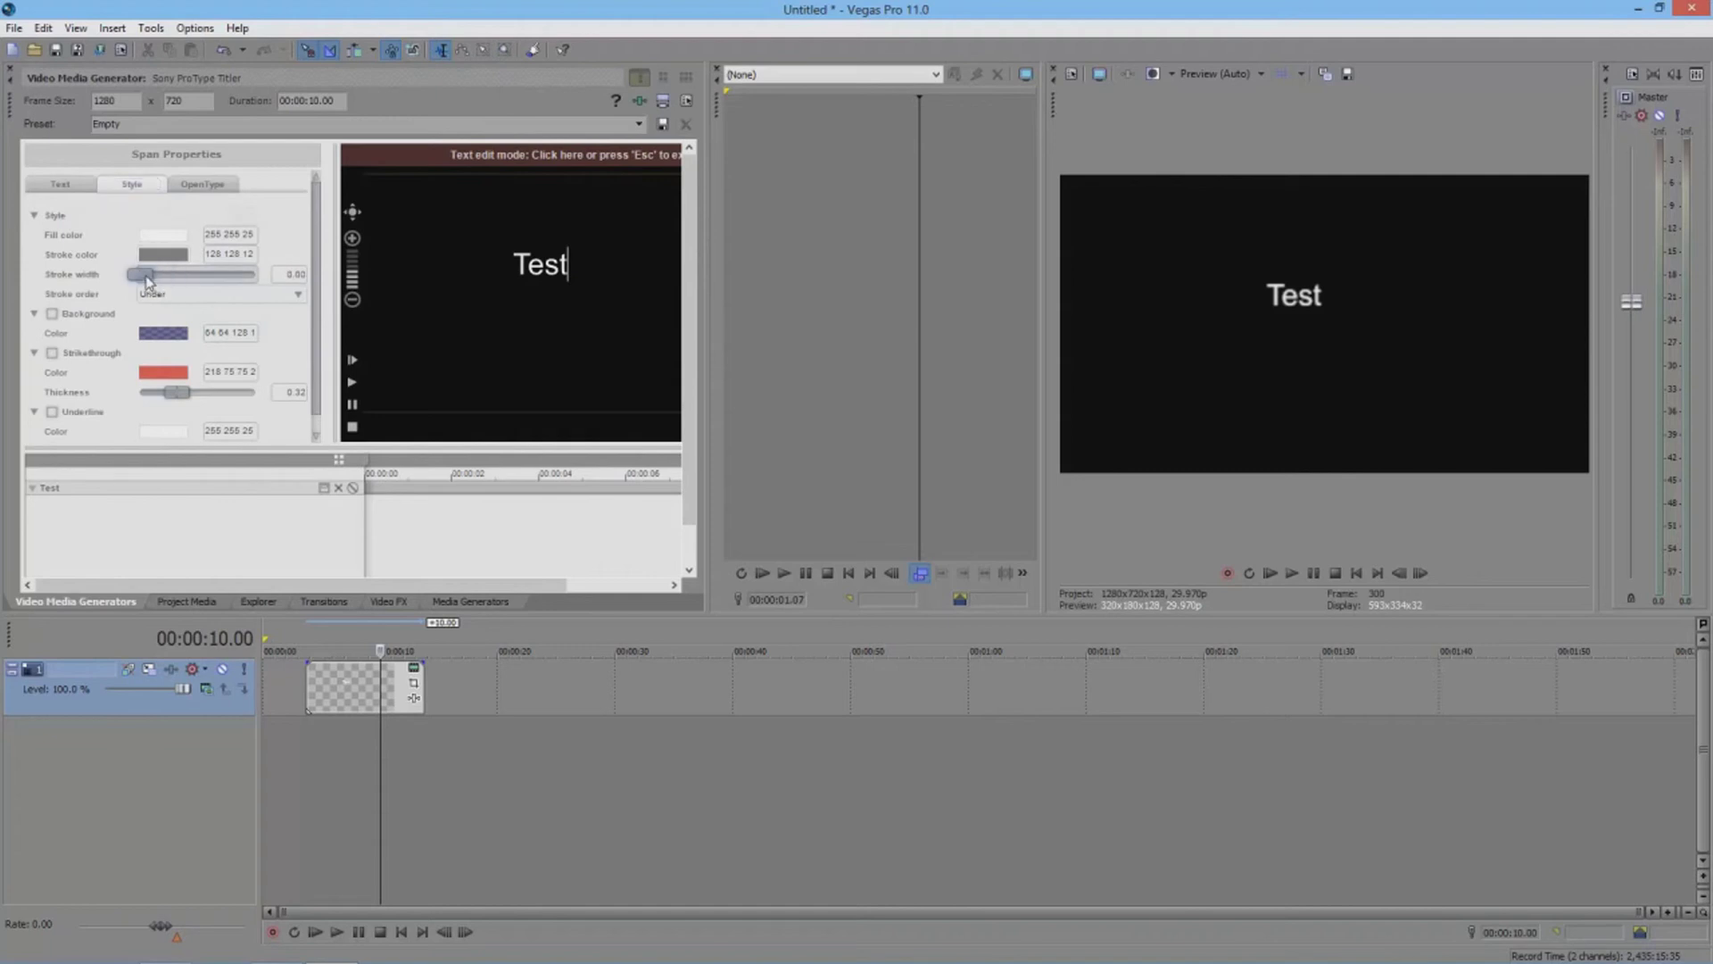
click(159, 236)
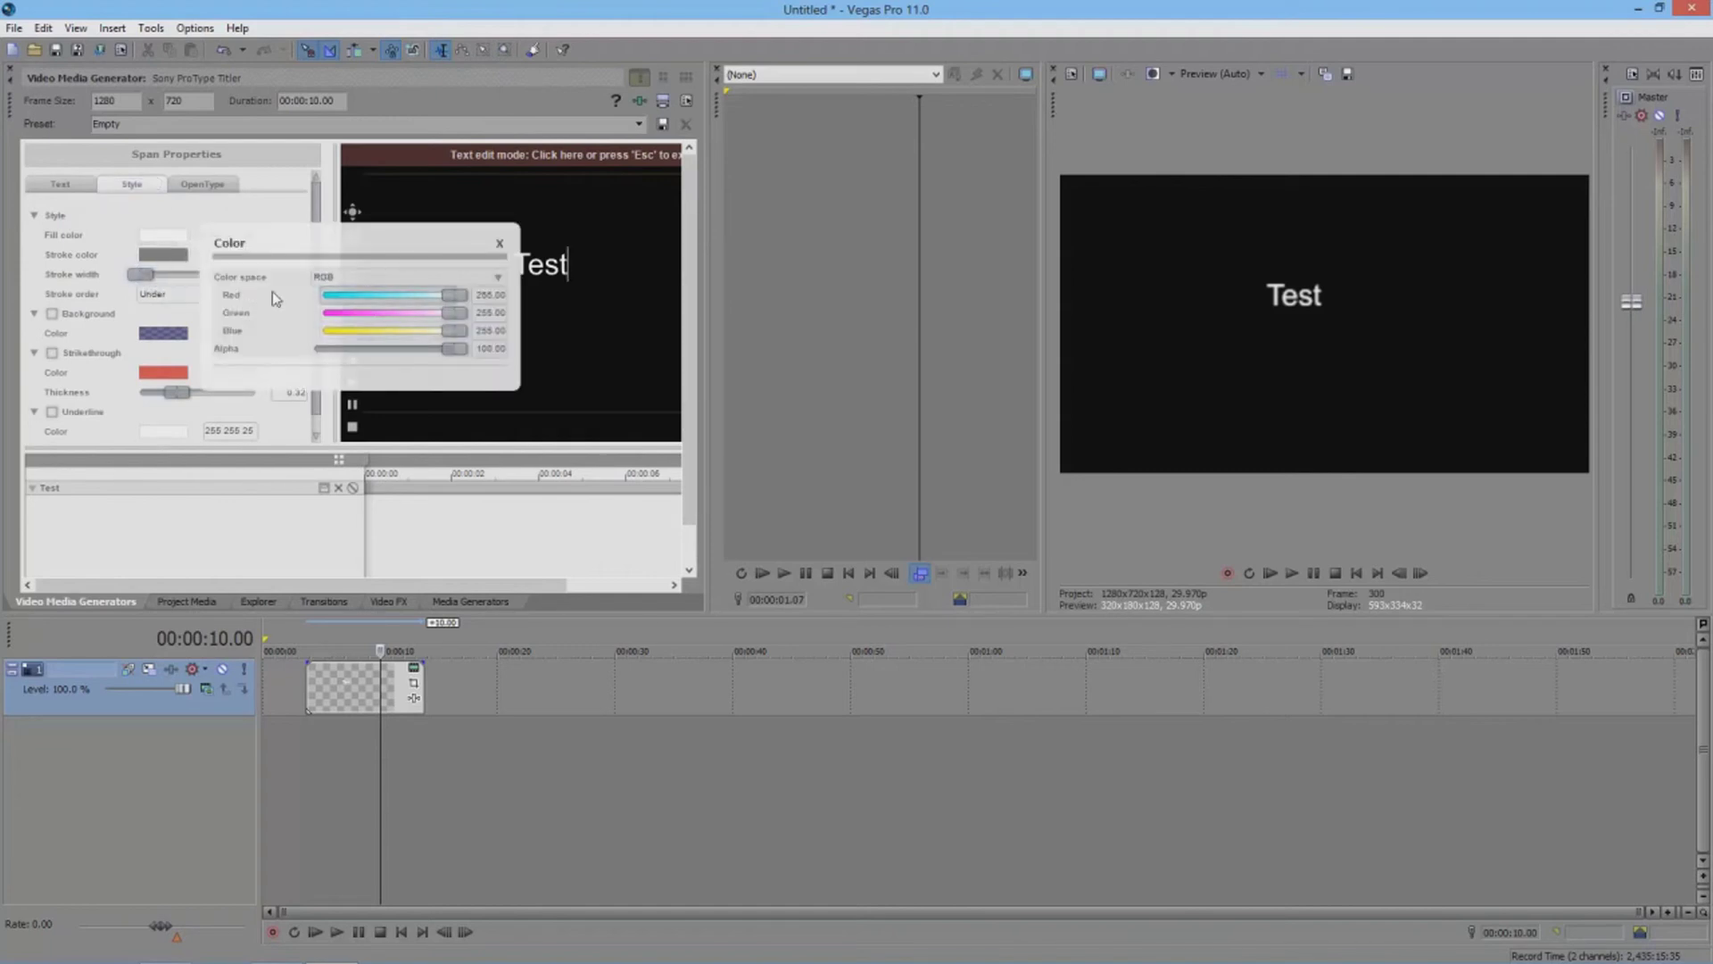
drag(454, 295, 321, 332)
click(560, 271)
click(516, 268)
Give the selected word Test a purple stroke, RGB 128, 0, 128, with a stroke width of 4.77
drag(517, 268, 569, 268)
click(525, 266)
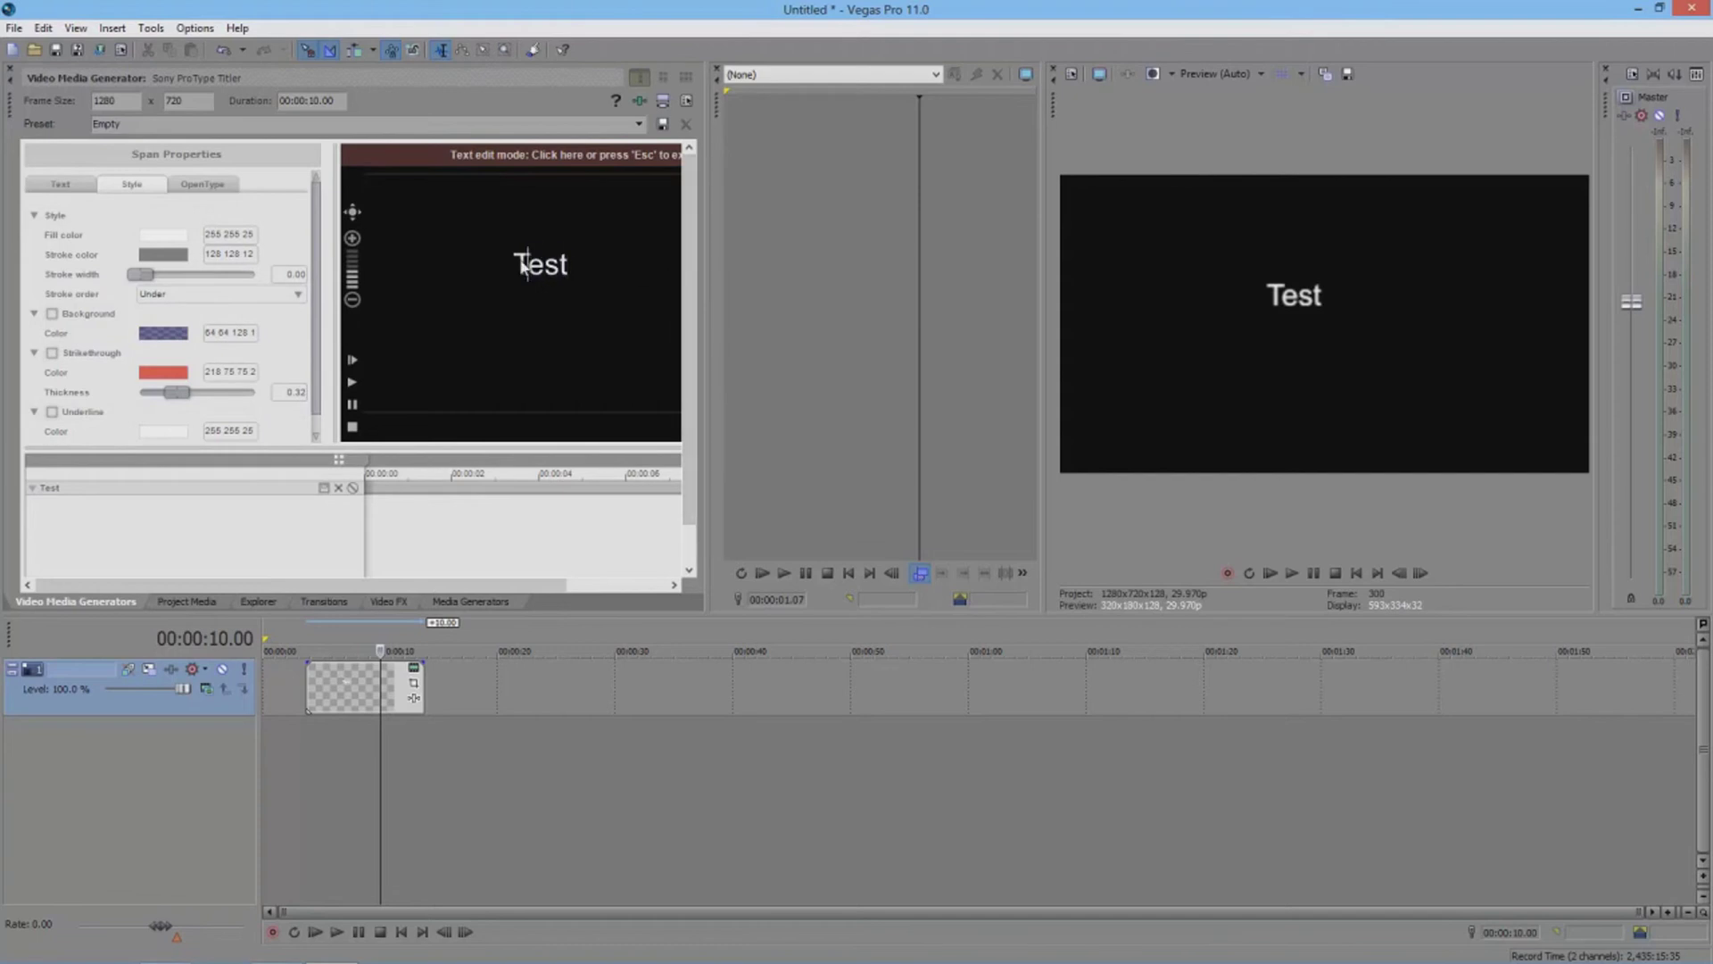
drag(140, 274, 214, 281)
click(163, 255)
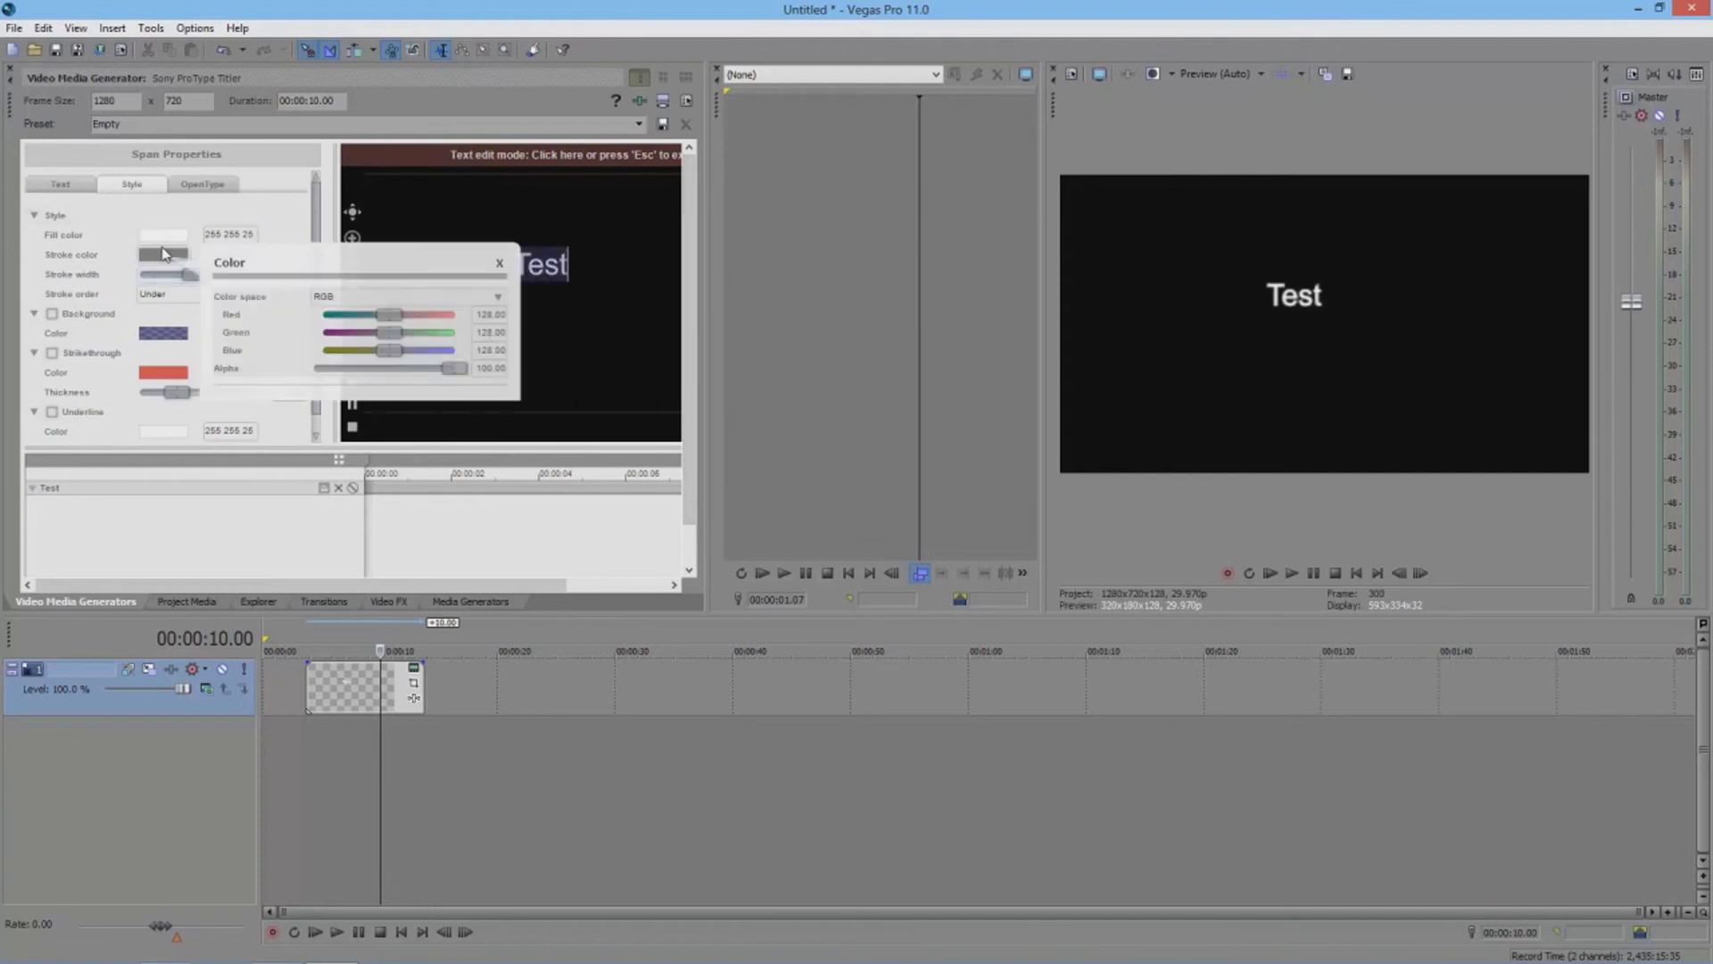
drag(383, 335, 323, 333)
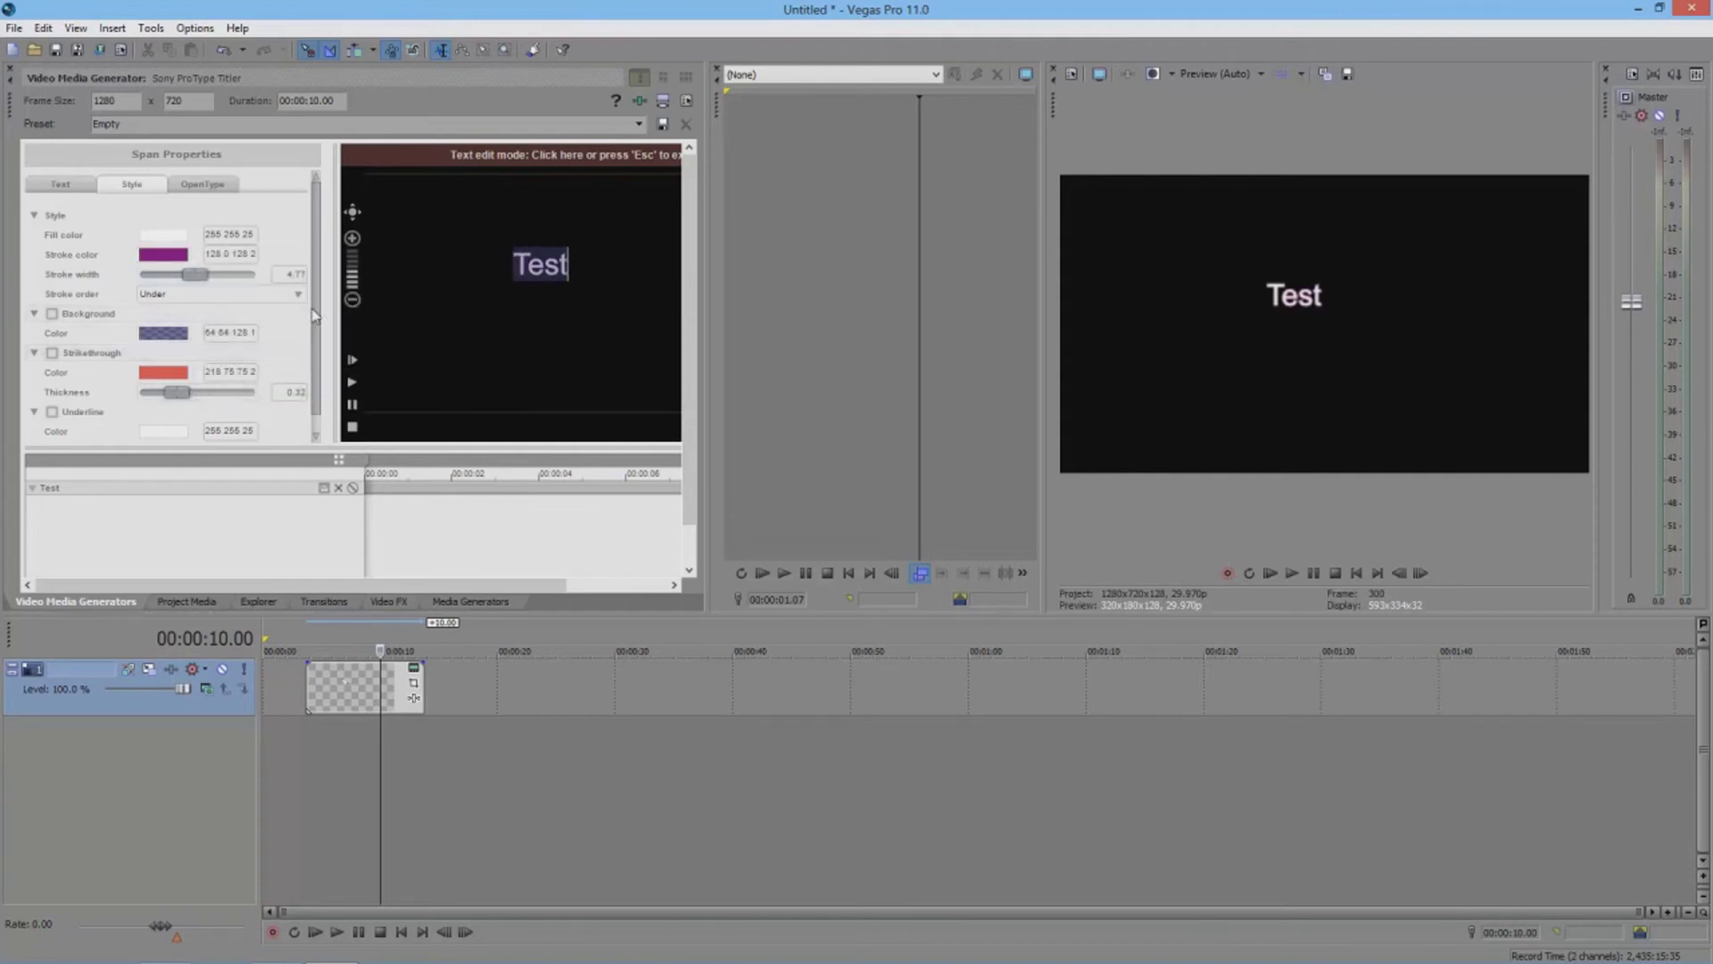
click(203, 184)
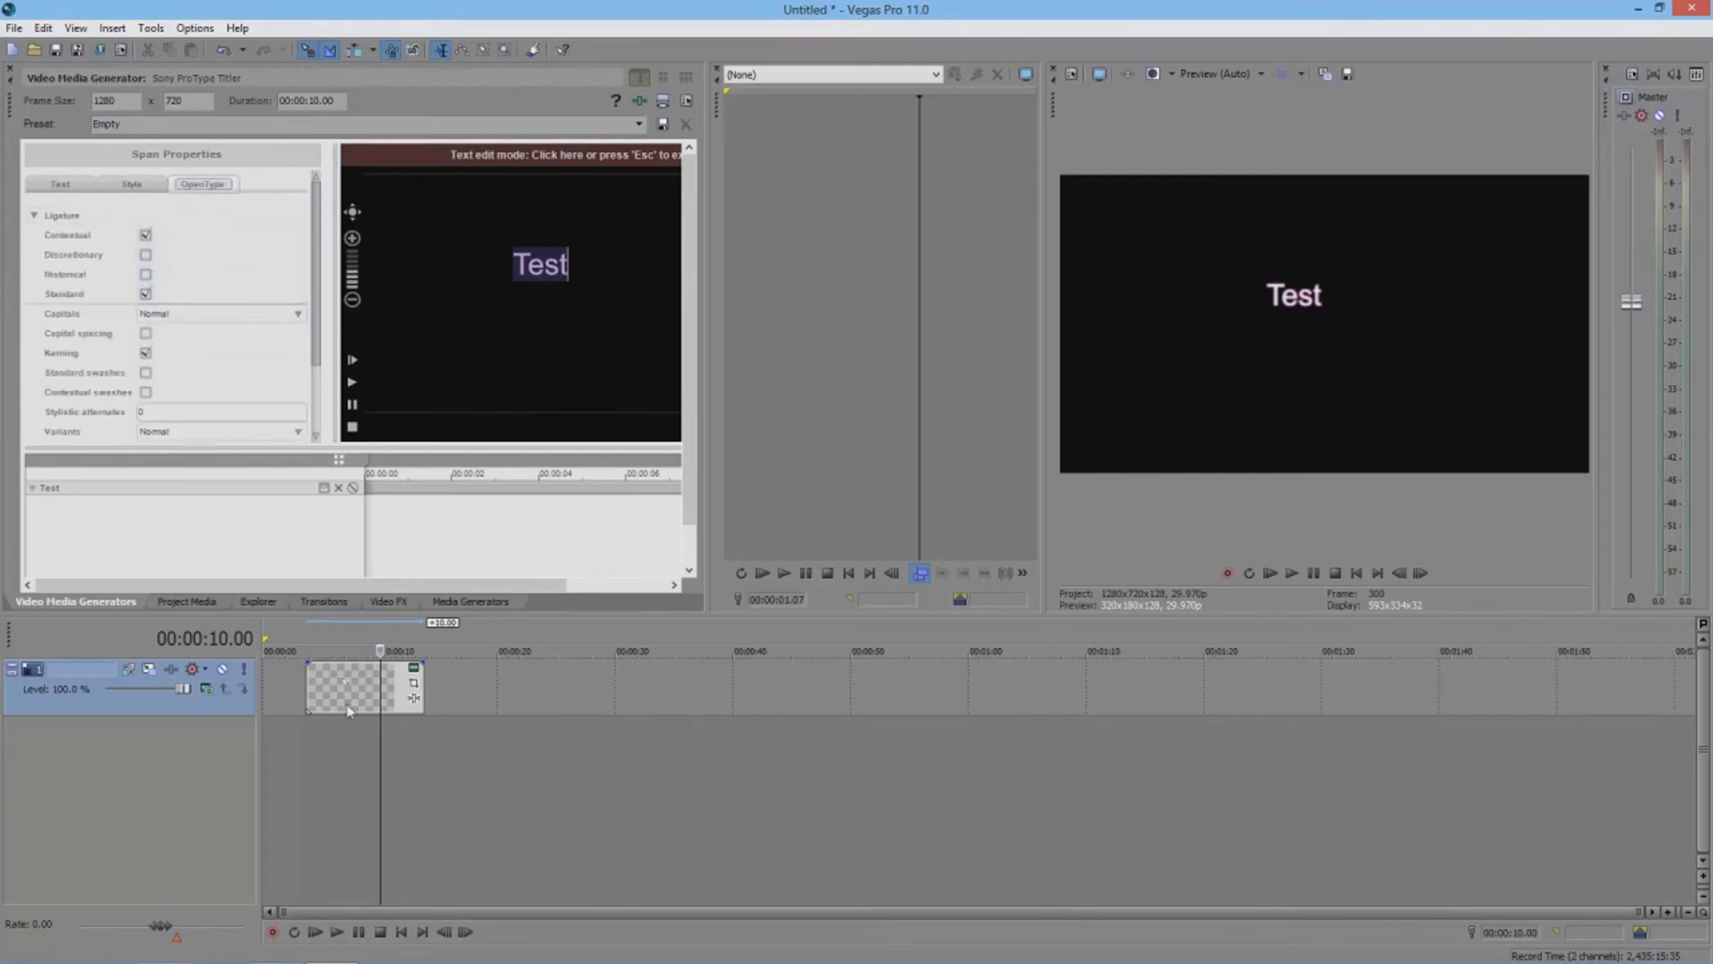
Delete the ProType Titler event from the timeline and return to the media generator presets
click(350, 676)
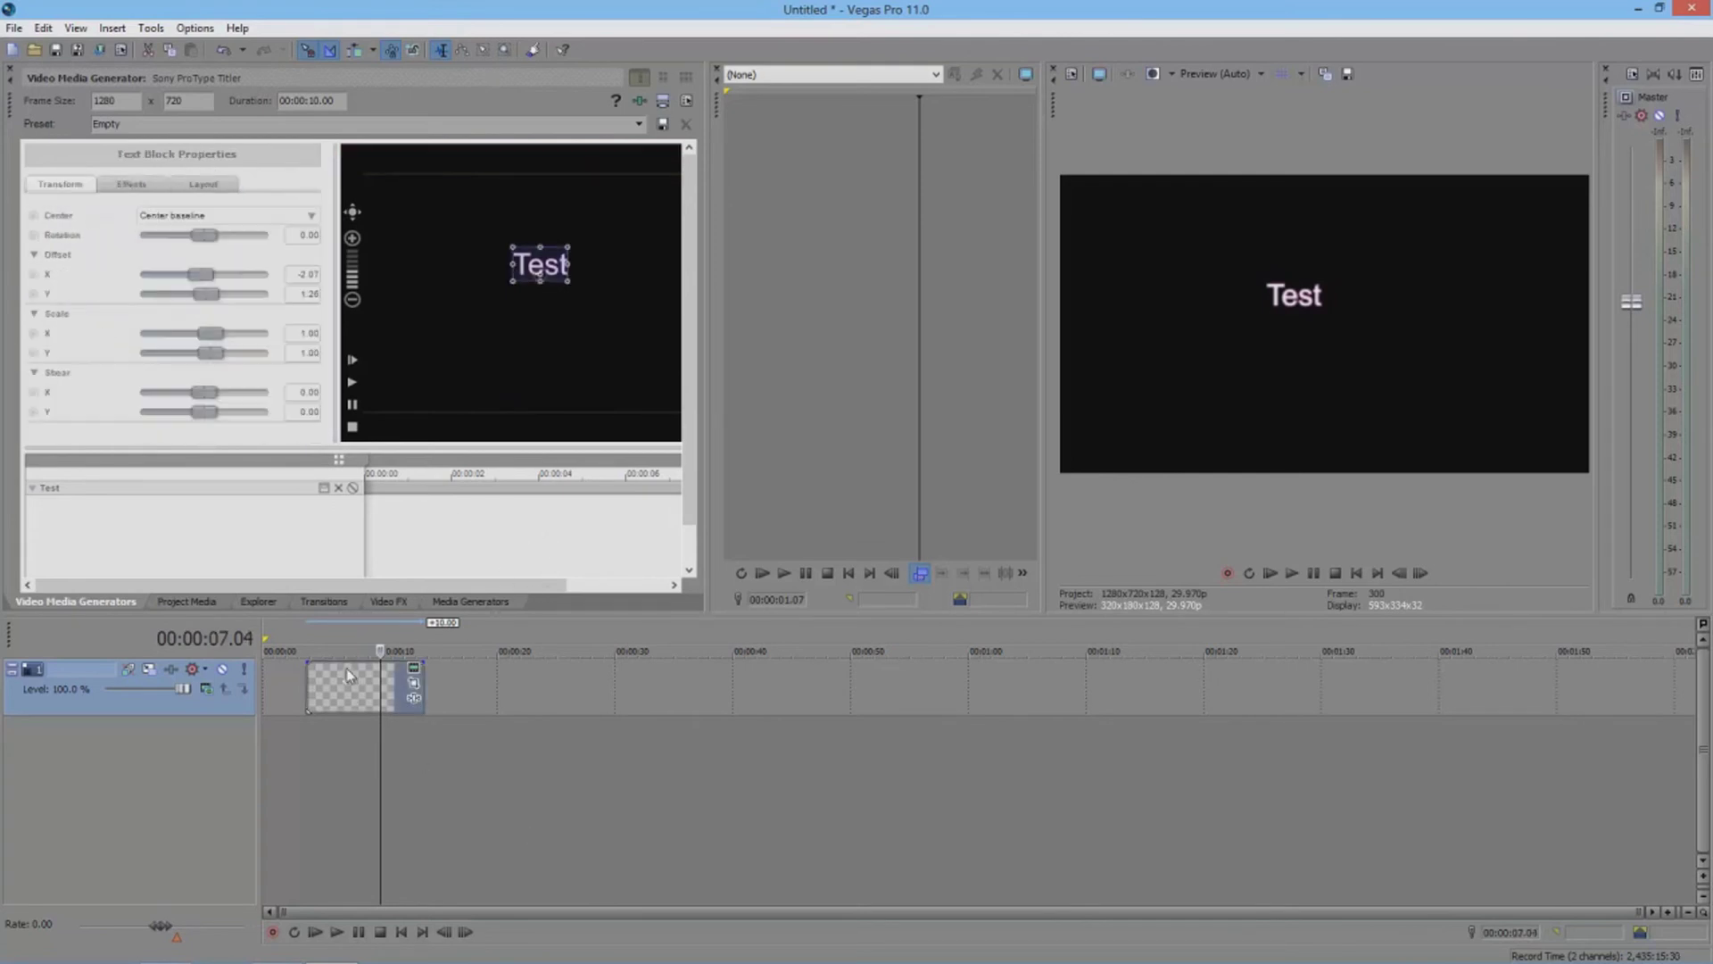
key(Delete)
click(332, 602)
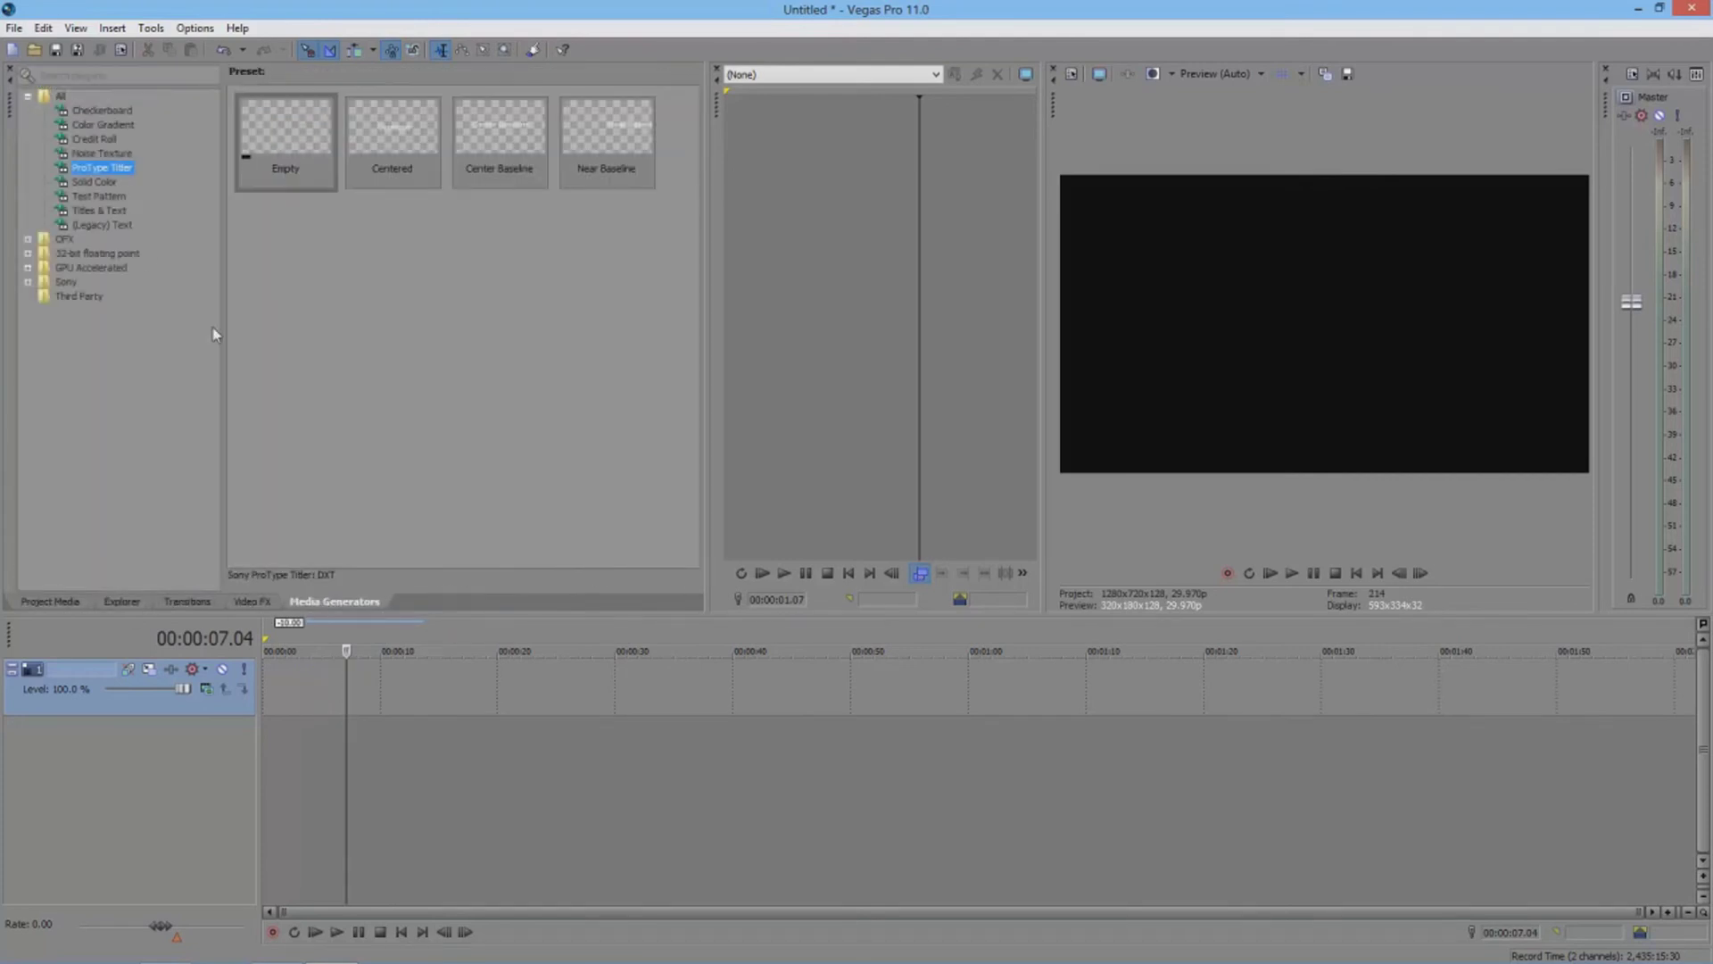
Add a red and an orange Solid Color event to the video track and preview each one
click(96, 183)
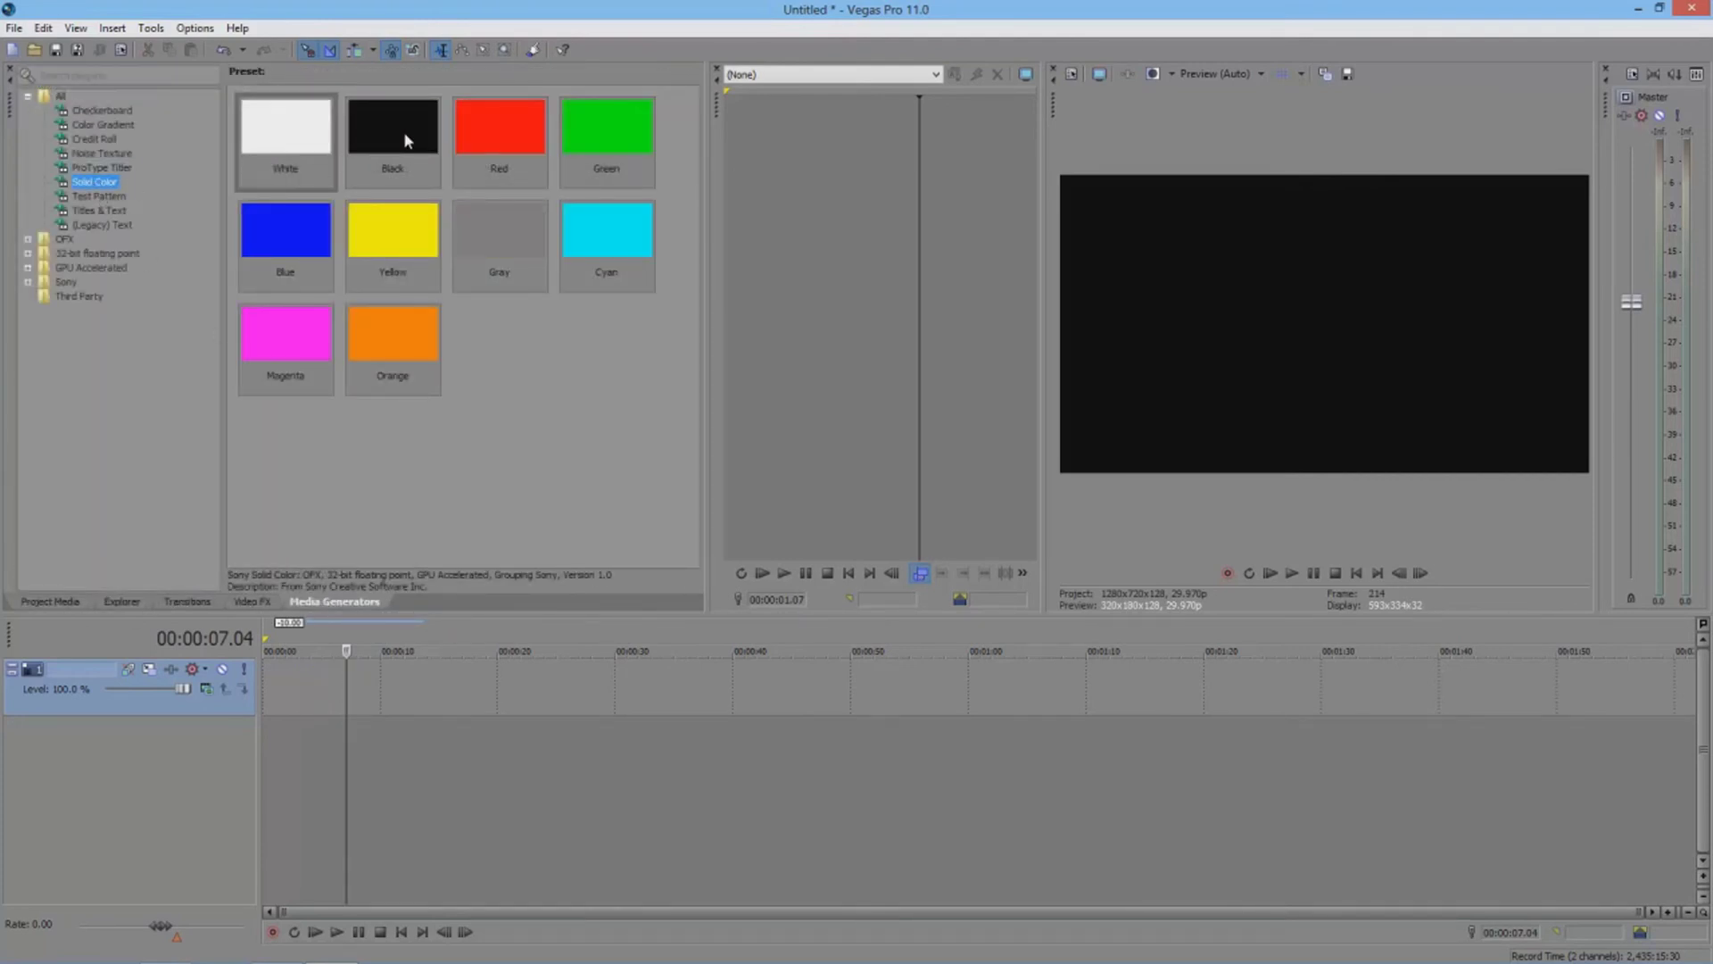
drag(477, 130, 301, 685)
click(335, 682)
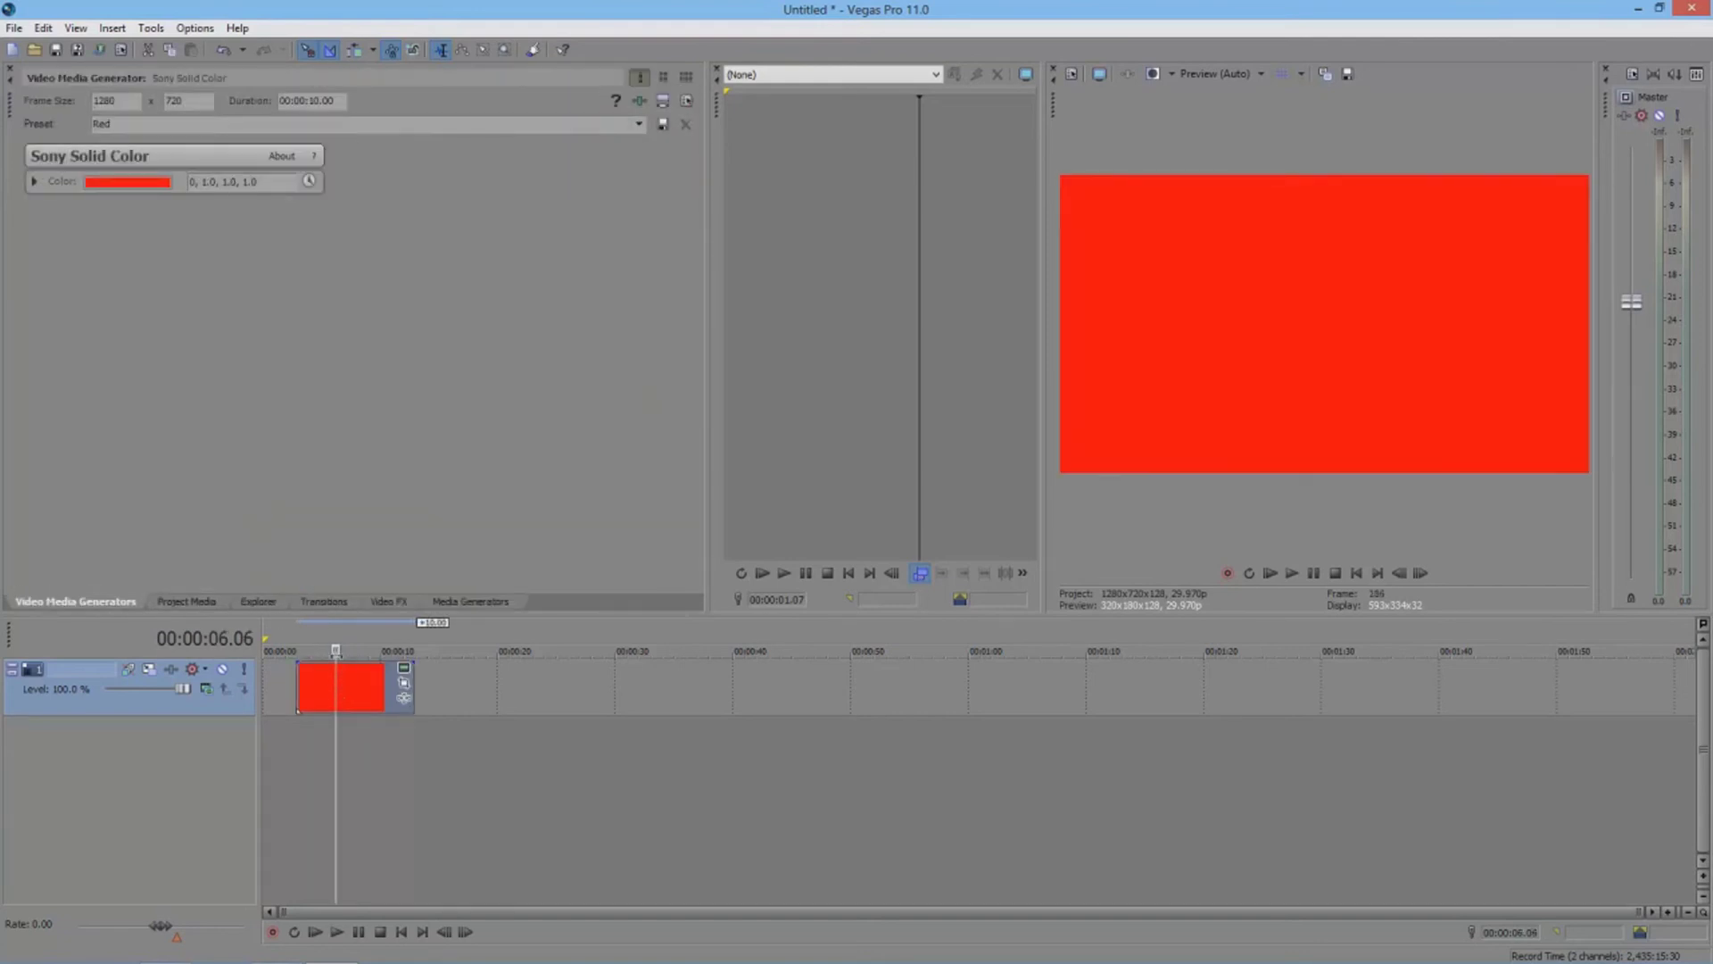
click(436, 609)
drag(394, 336, 576, 685)
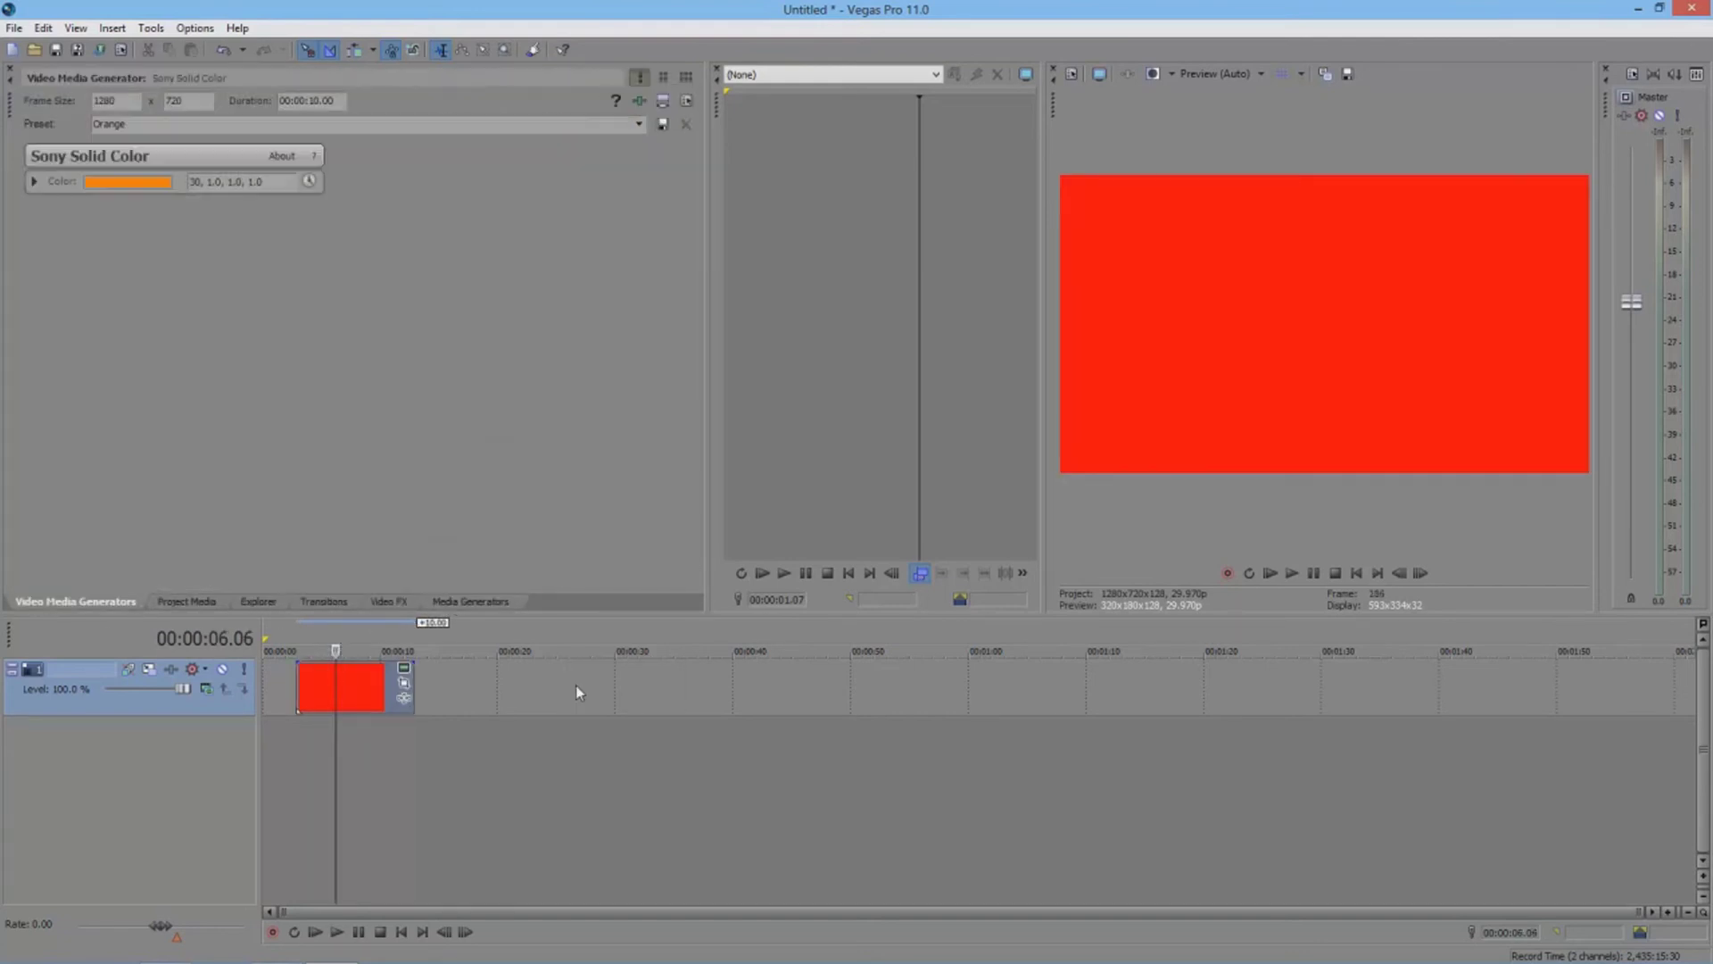
click(619, 686)
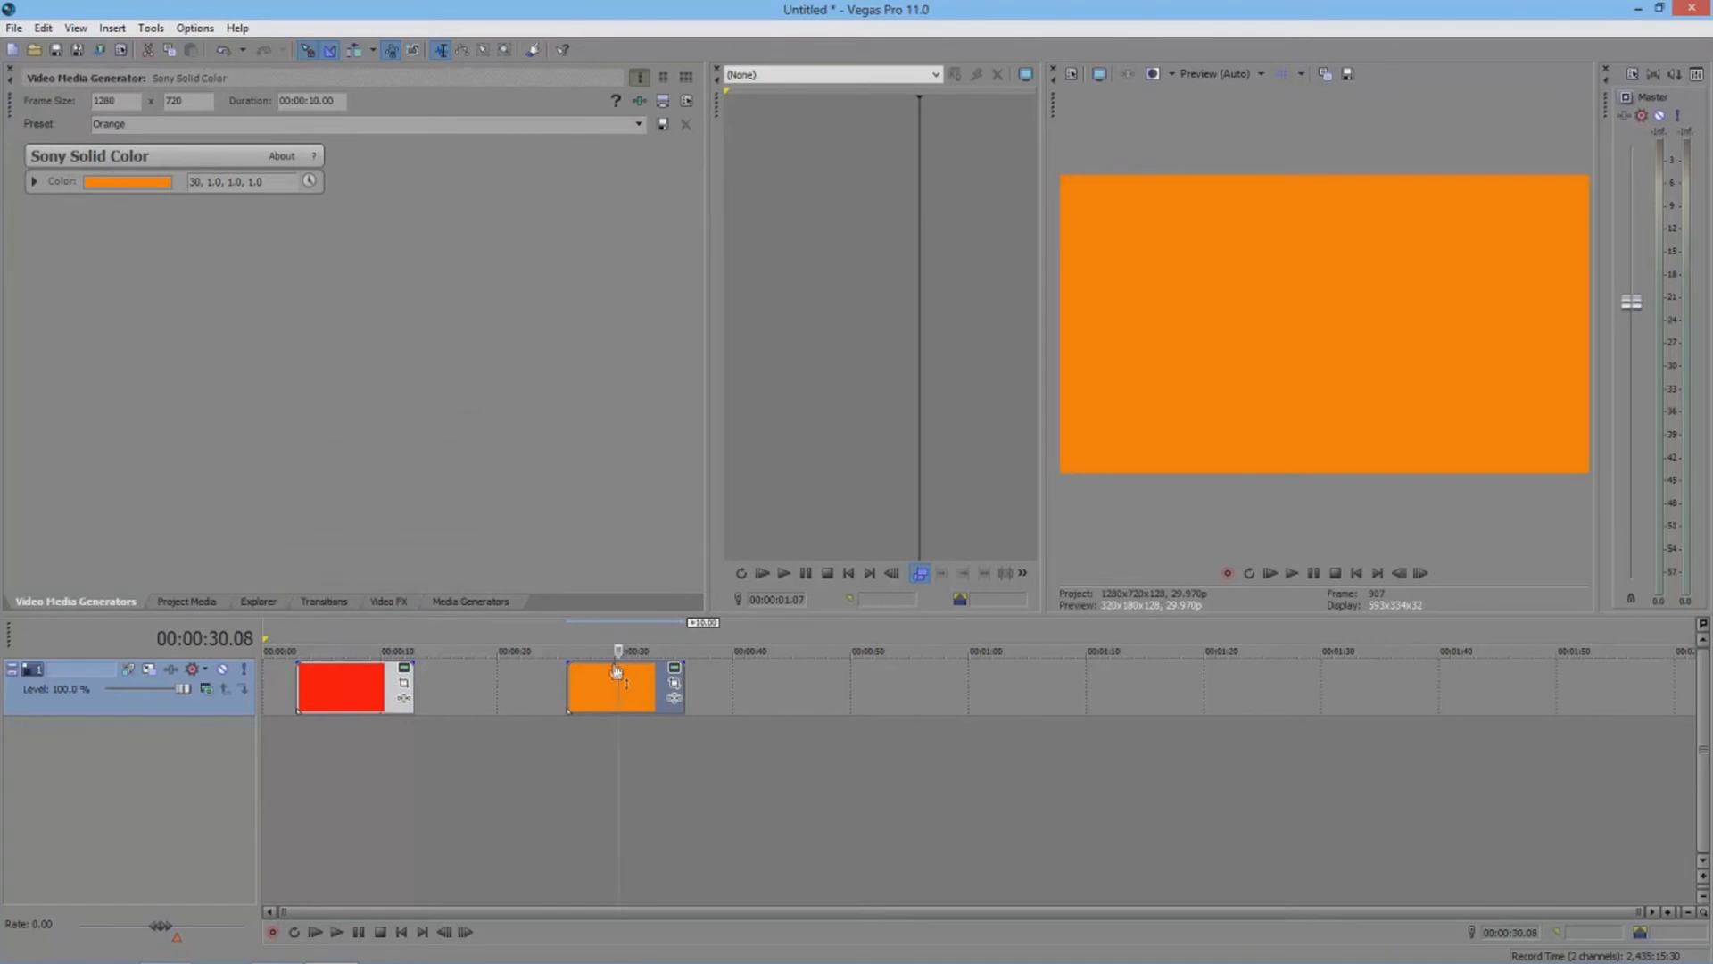
Delete both solid color events from the timeline and return to the media generator presets
key(Delete)
click(304, 695)
key(Delete)
click(335, 601)
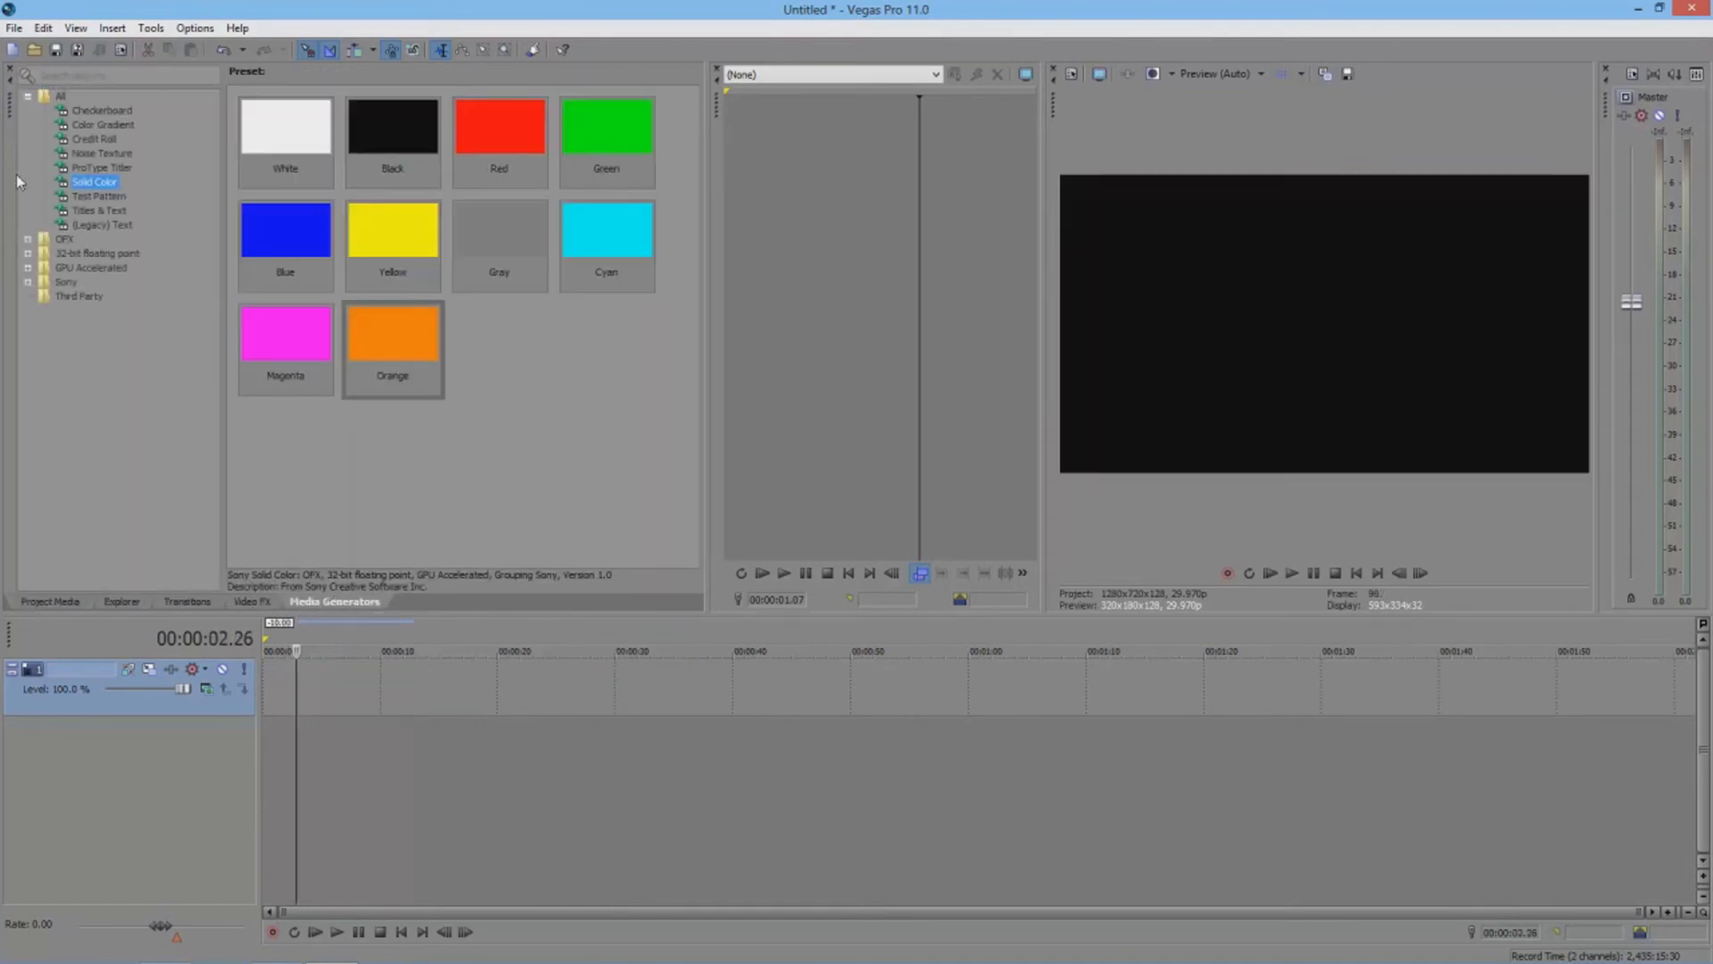
Place a Color Bars (PAL) test pattern on the track to preview it, and delete it again
click(107, 196)
click(428, 157)
drag(603, 147, 429, 671)
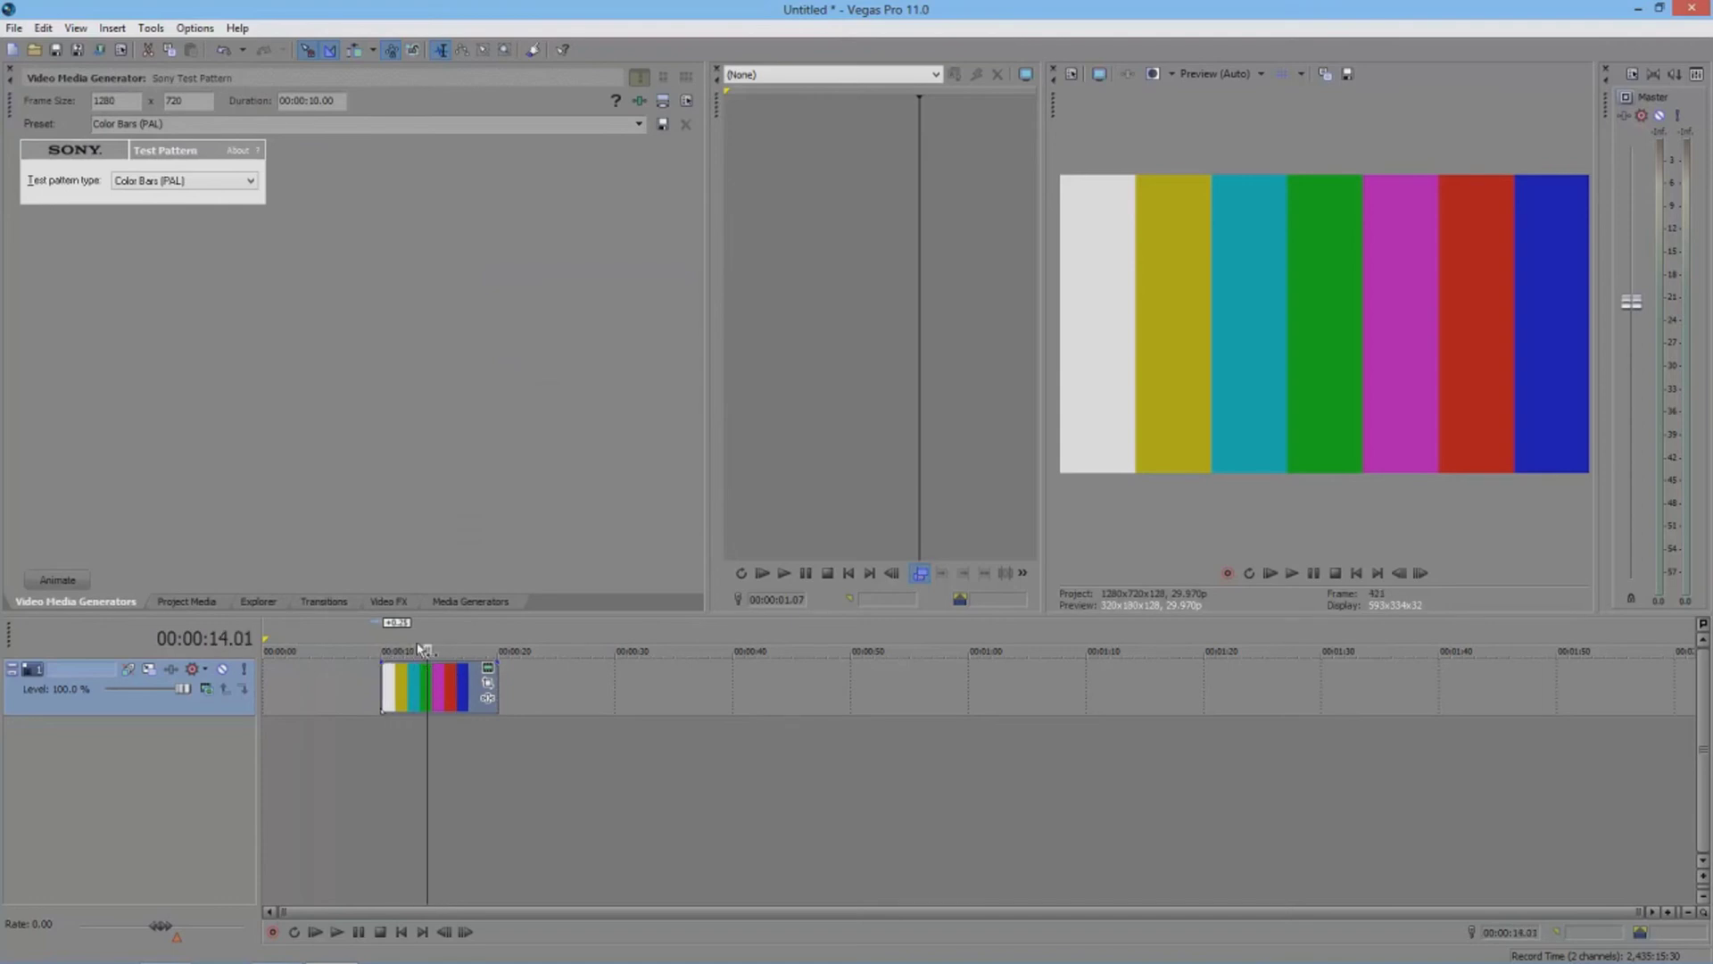
key(Delete)
click(339, 602)
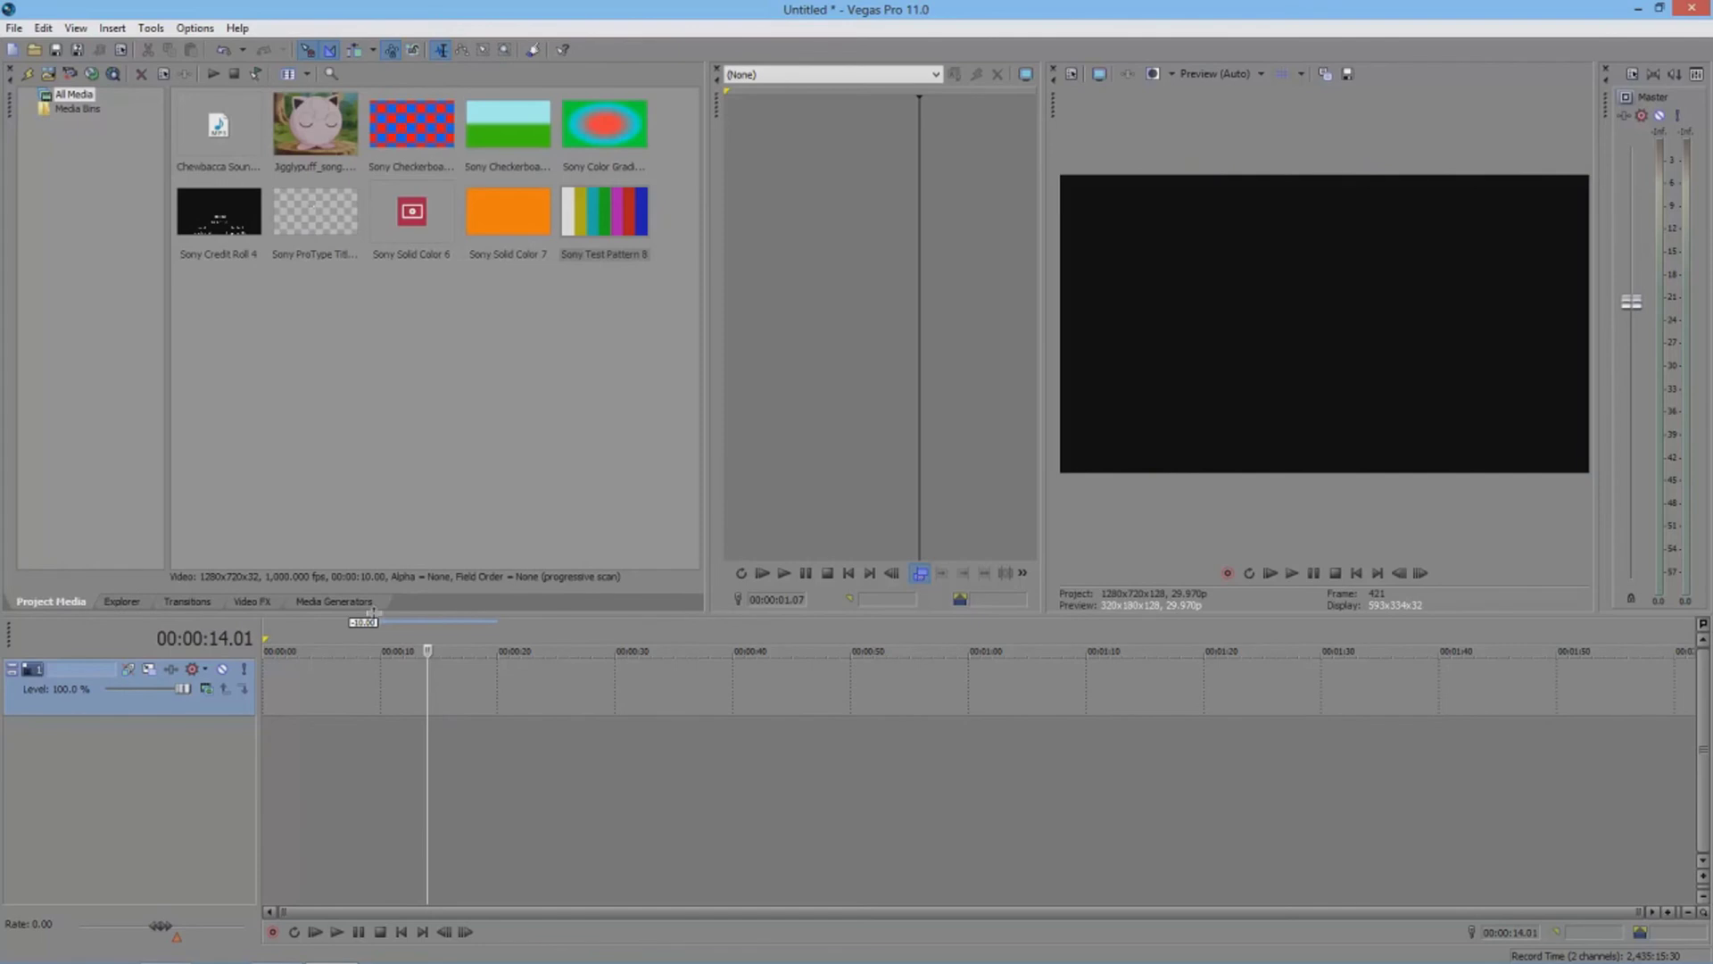
Add a Titles & Text event with the Action Flip preset to the track and play it from its start
click(86, 211)
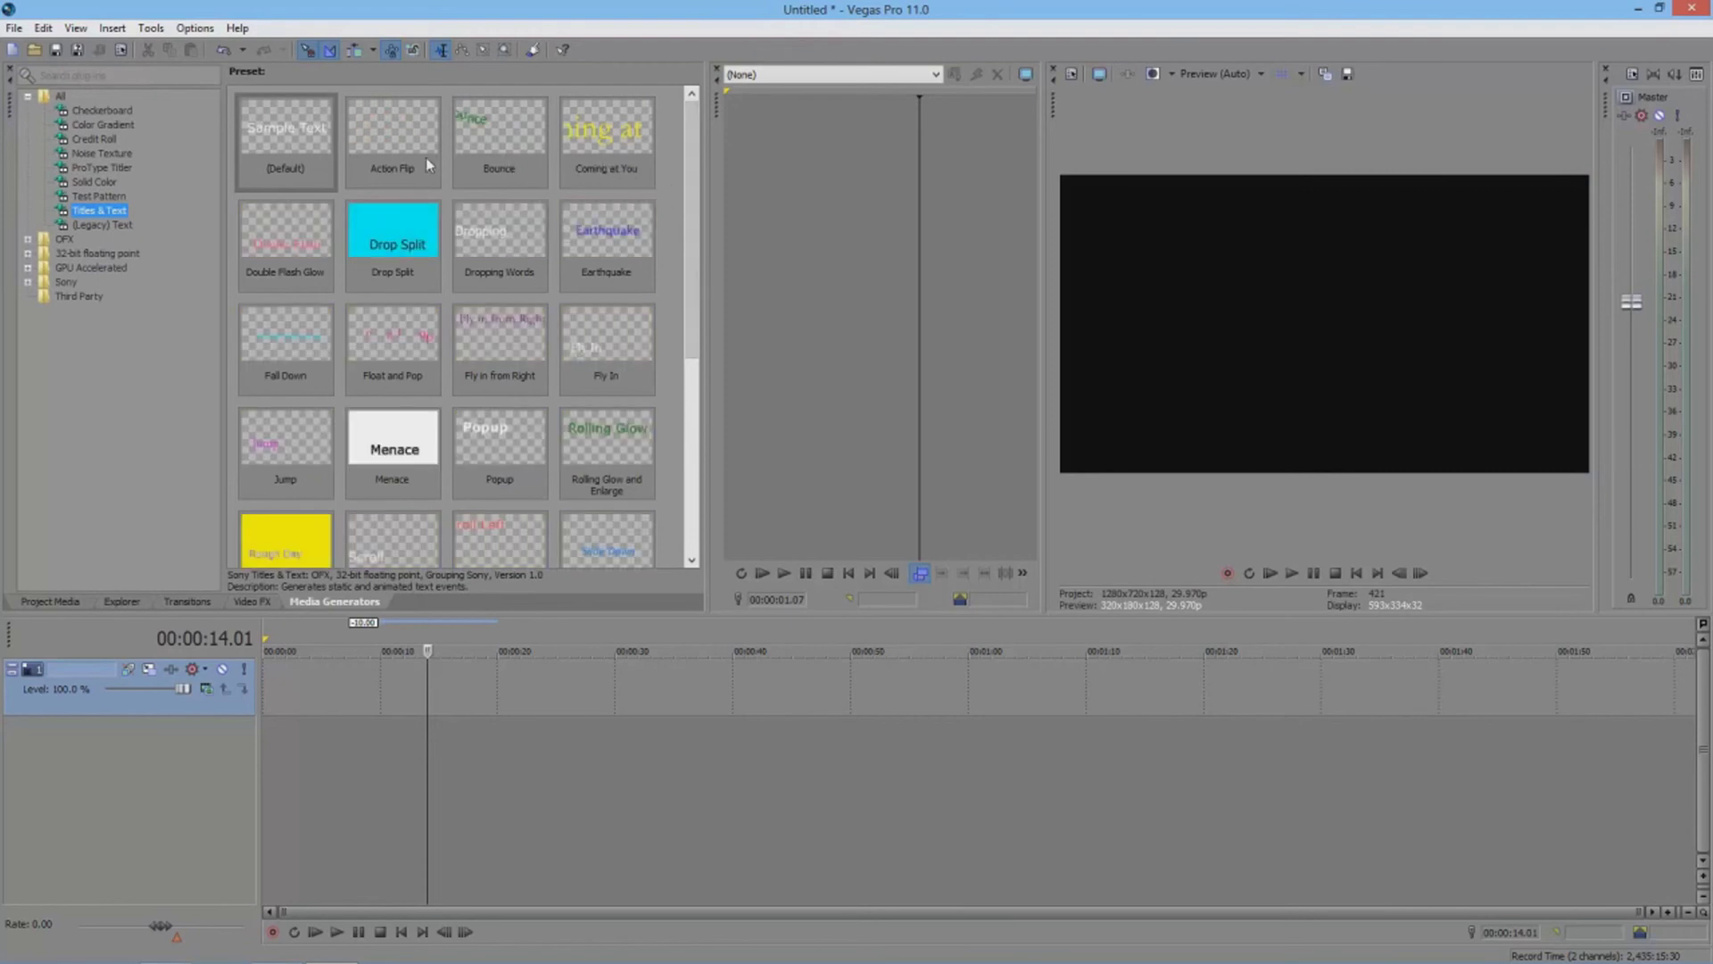
drag(397, 134, 367, 696)
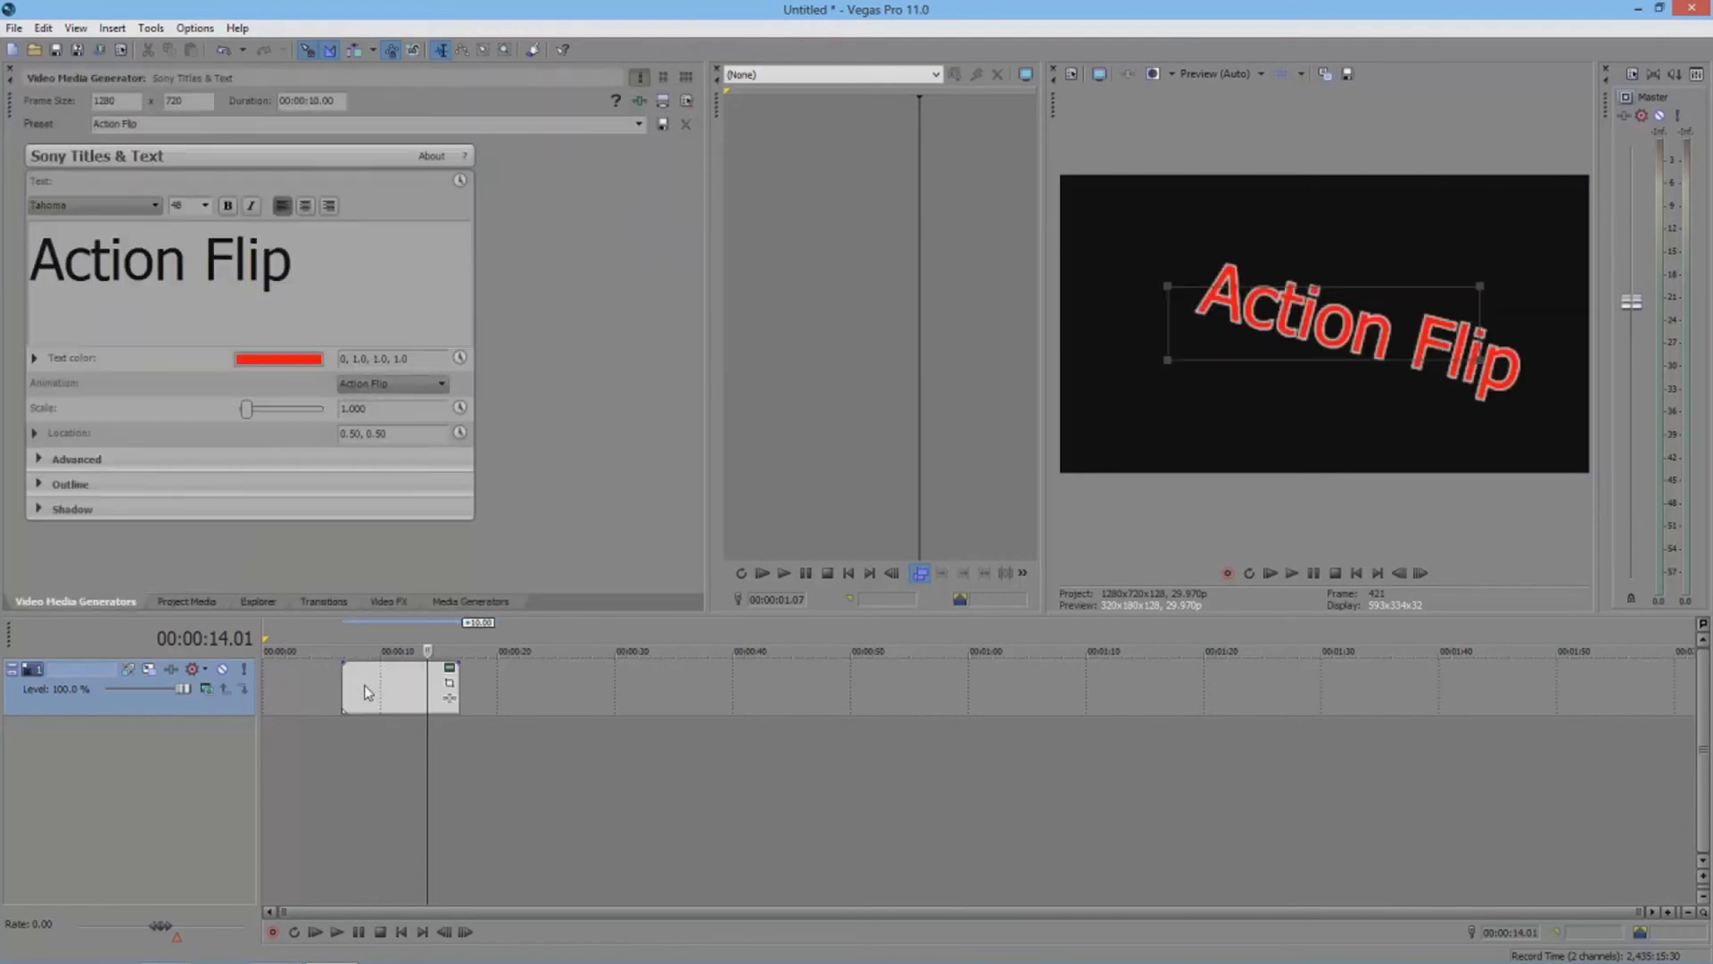
click(346, 683)
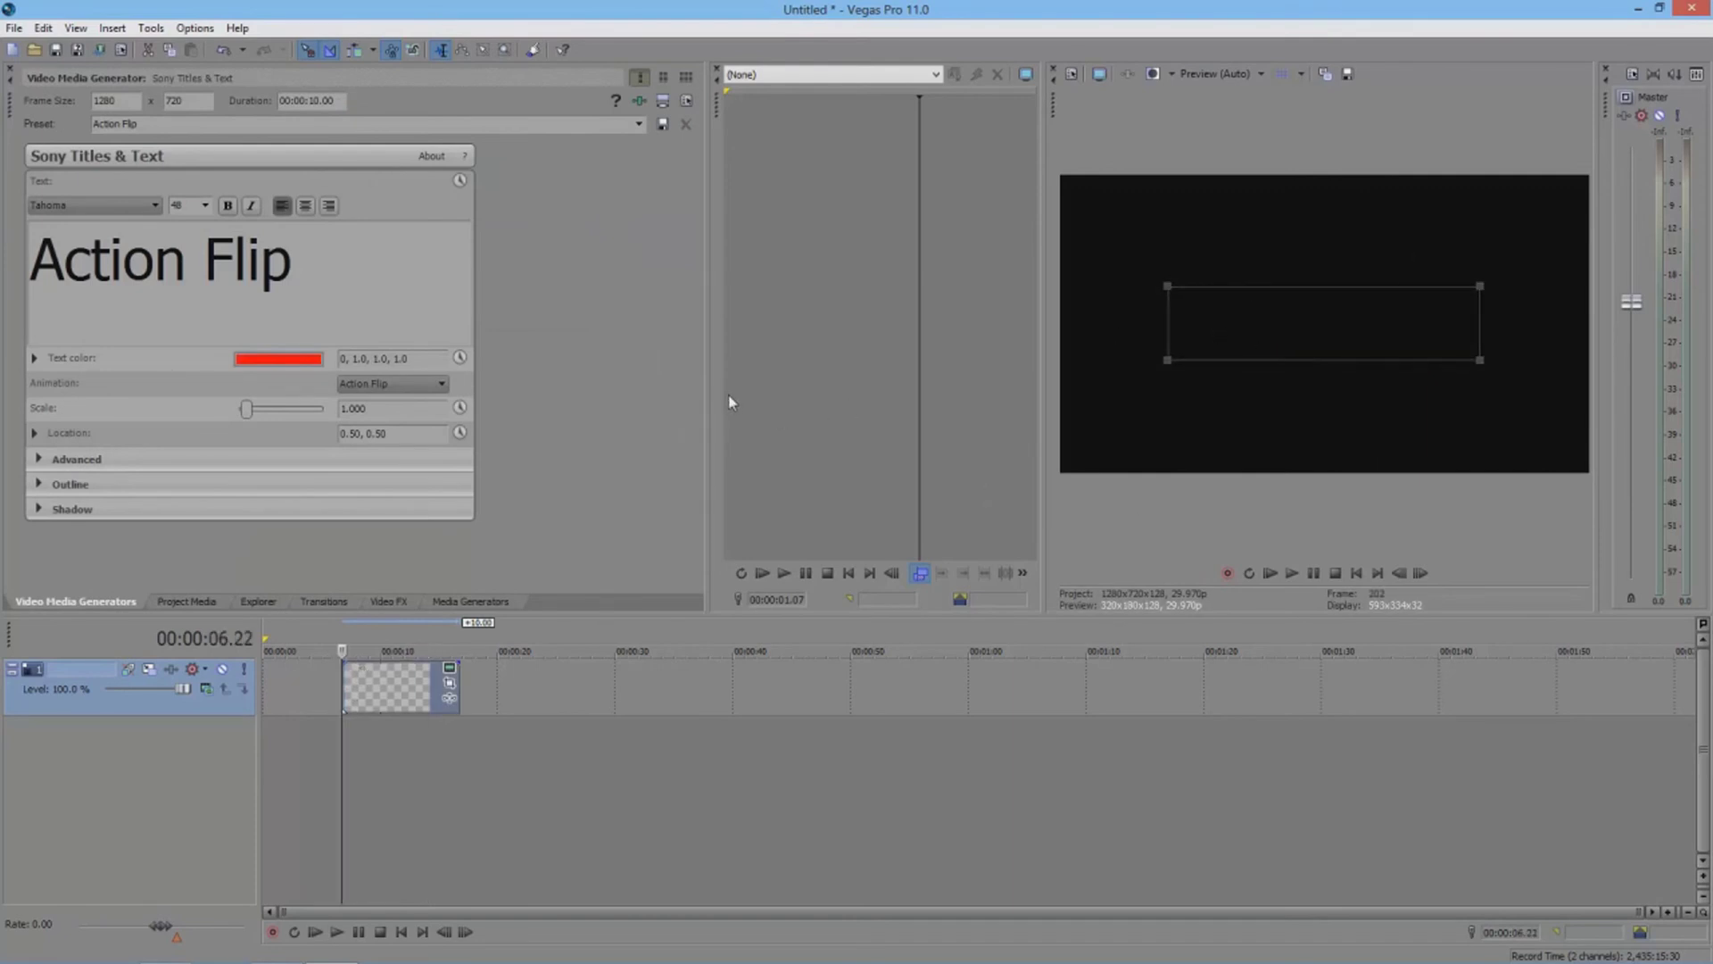
key(space)
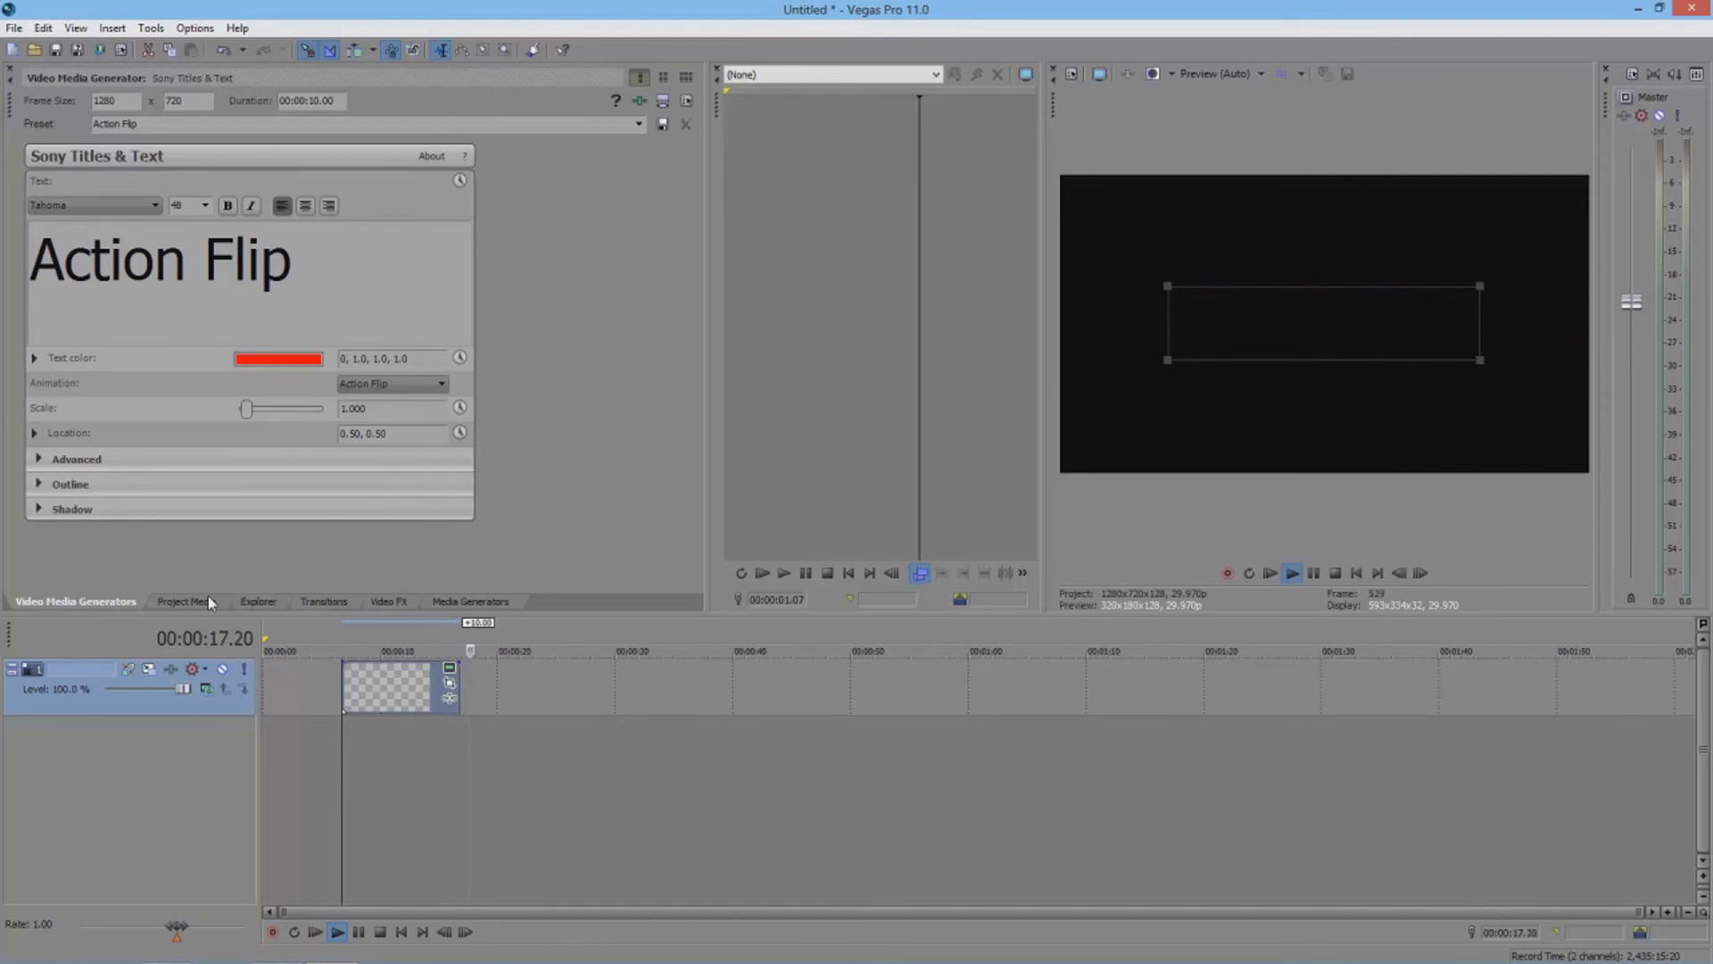
Browse the other Titles & Text presets, and clear the Action Flip title from the track with playback stopped
click(471, 602)
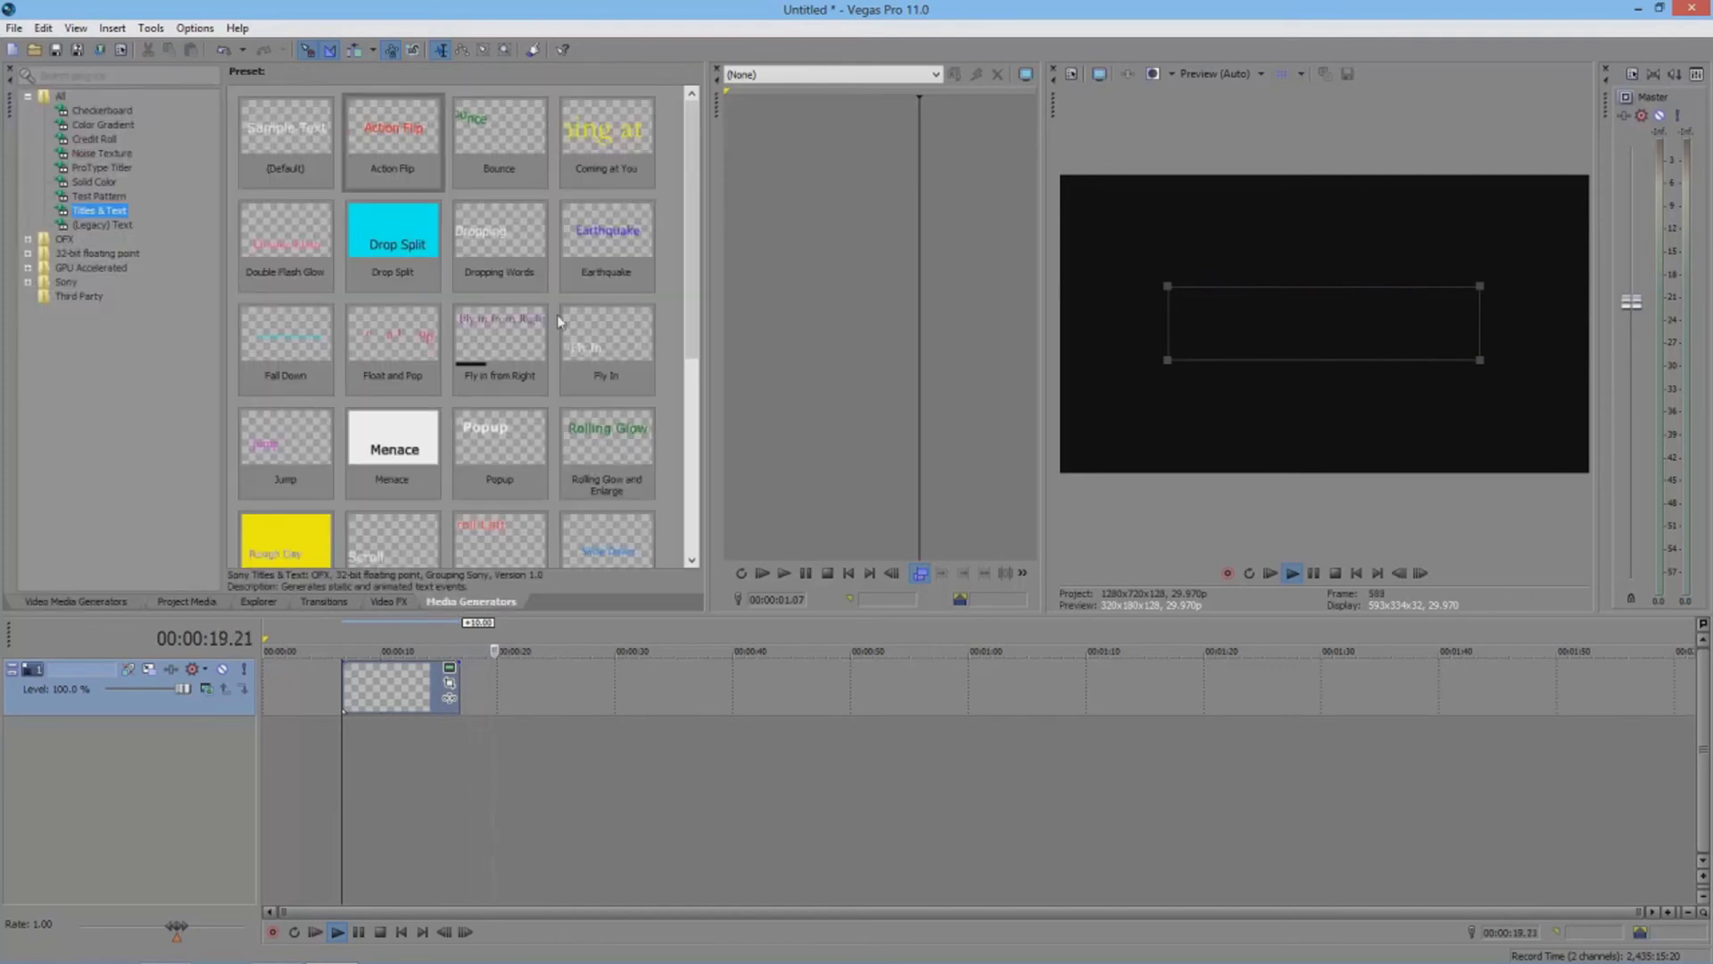
drag(694, 307, 696, 378)
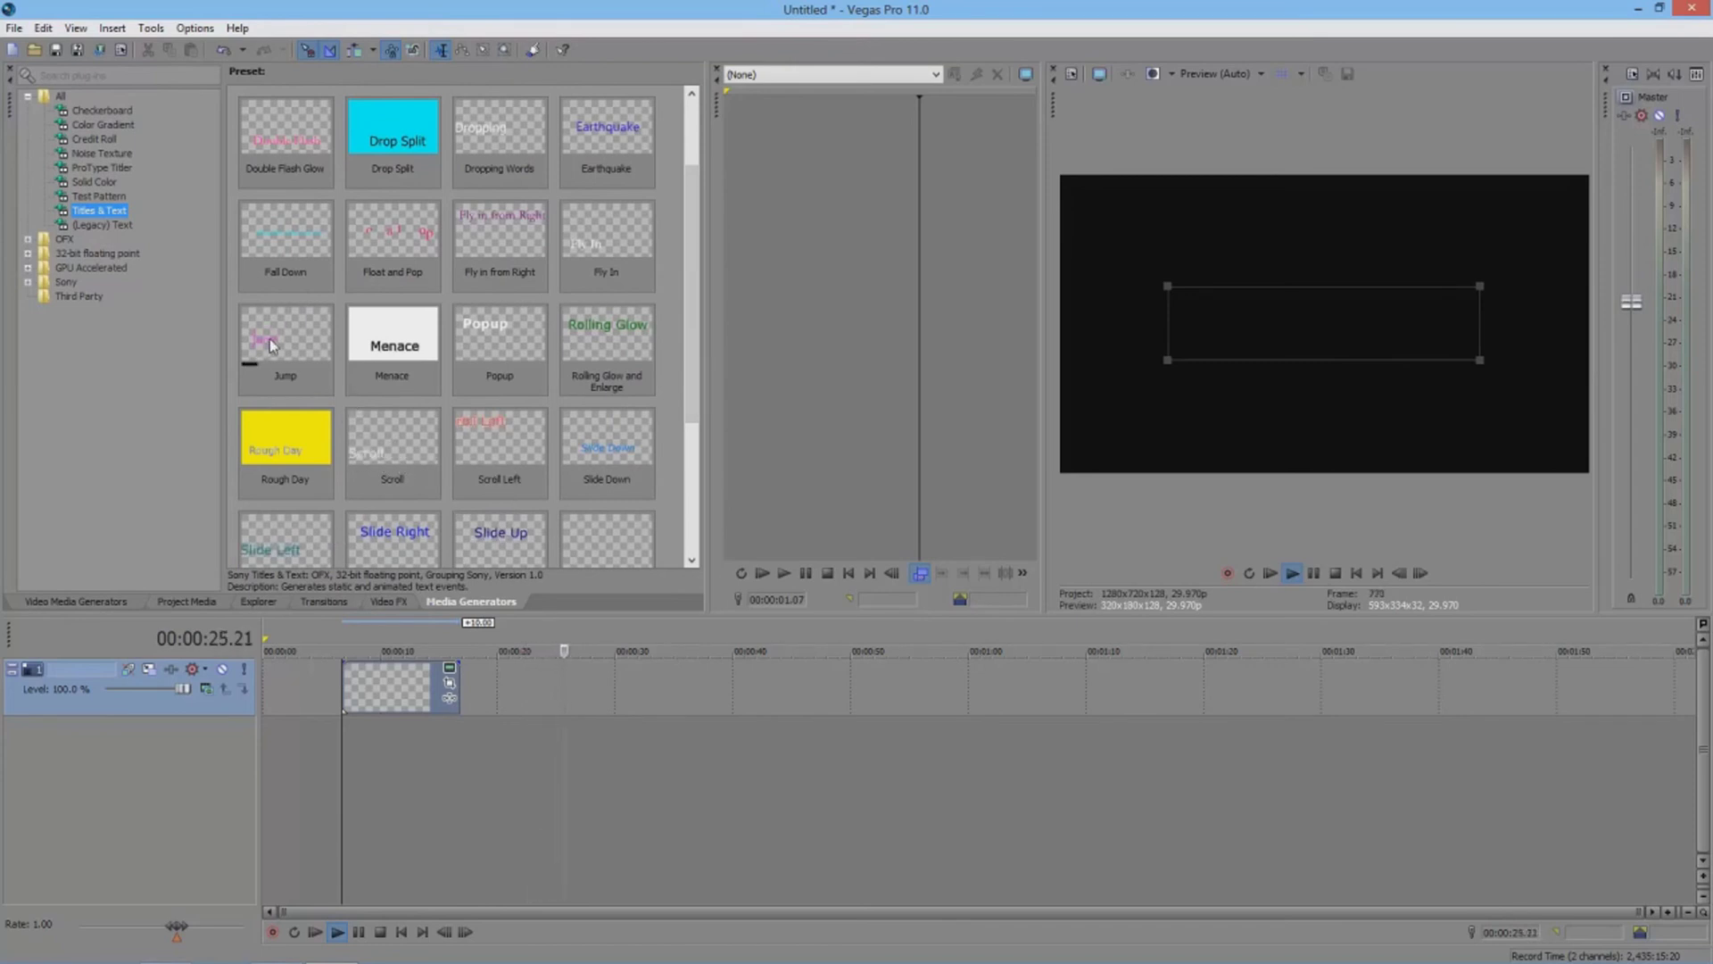
key(ctrl+z)
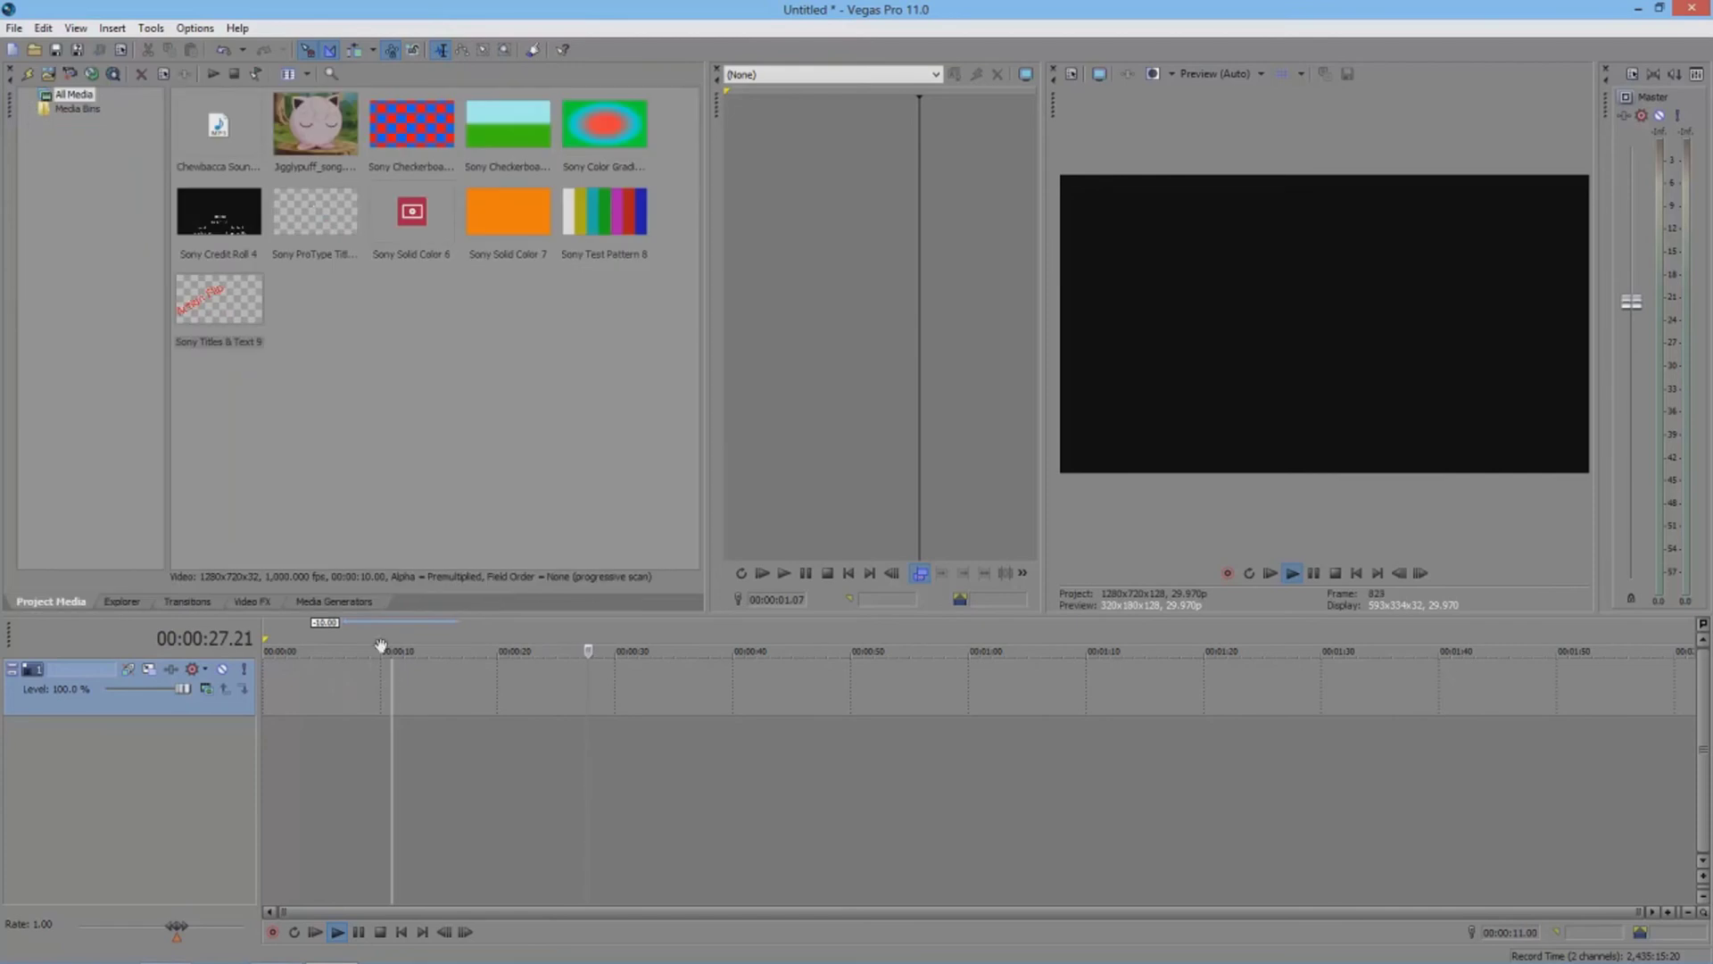
key(space)
click(335, 600)
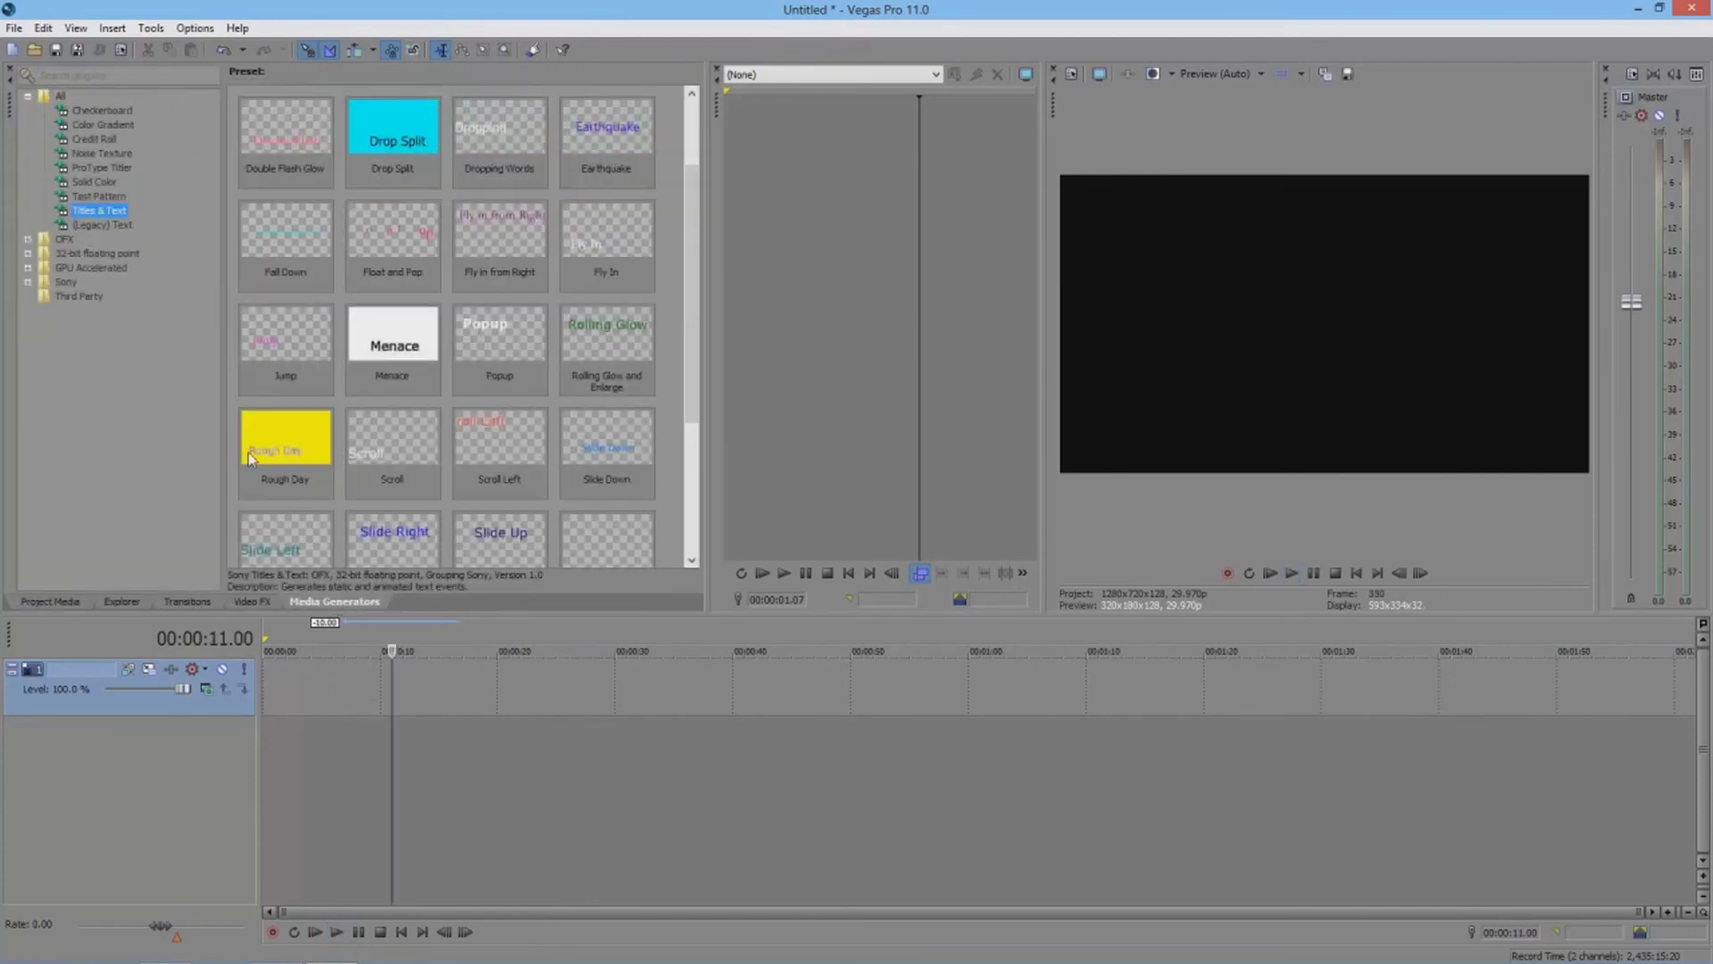
Place a (Legacy) Text event with the Heavy Outline preset on the track and preview it
click(106, 224)
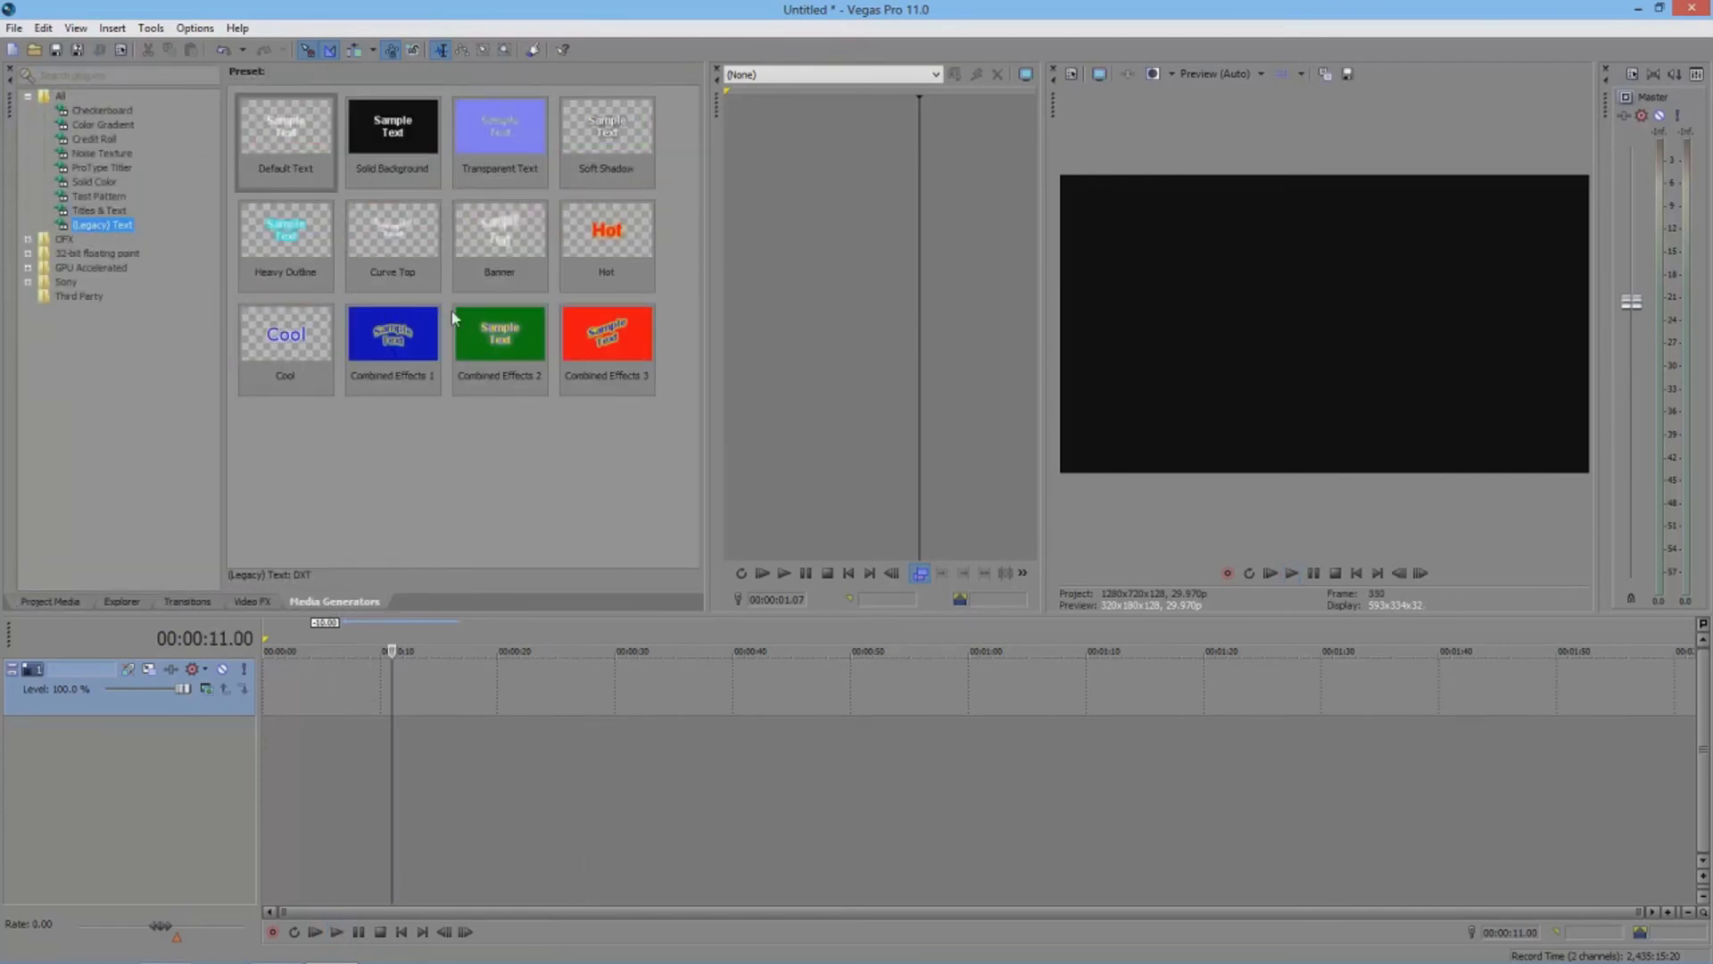
click(279, 337)
click(489, 333)
click(601, 346)
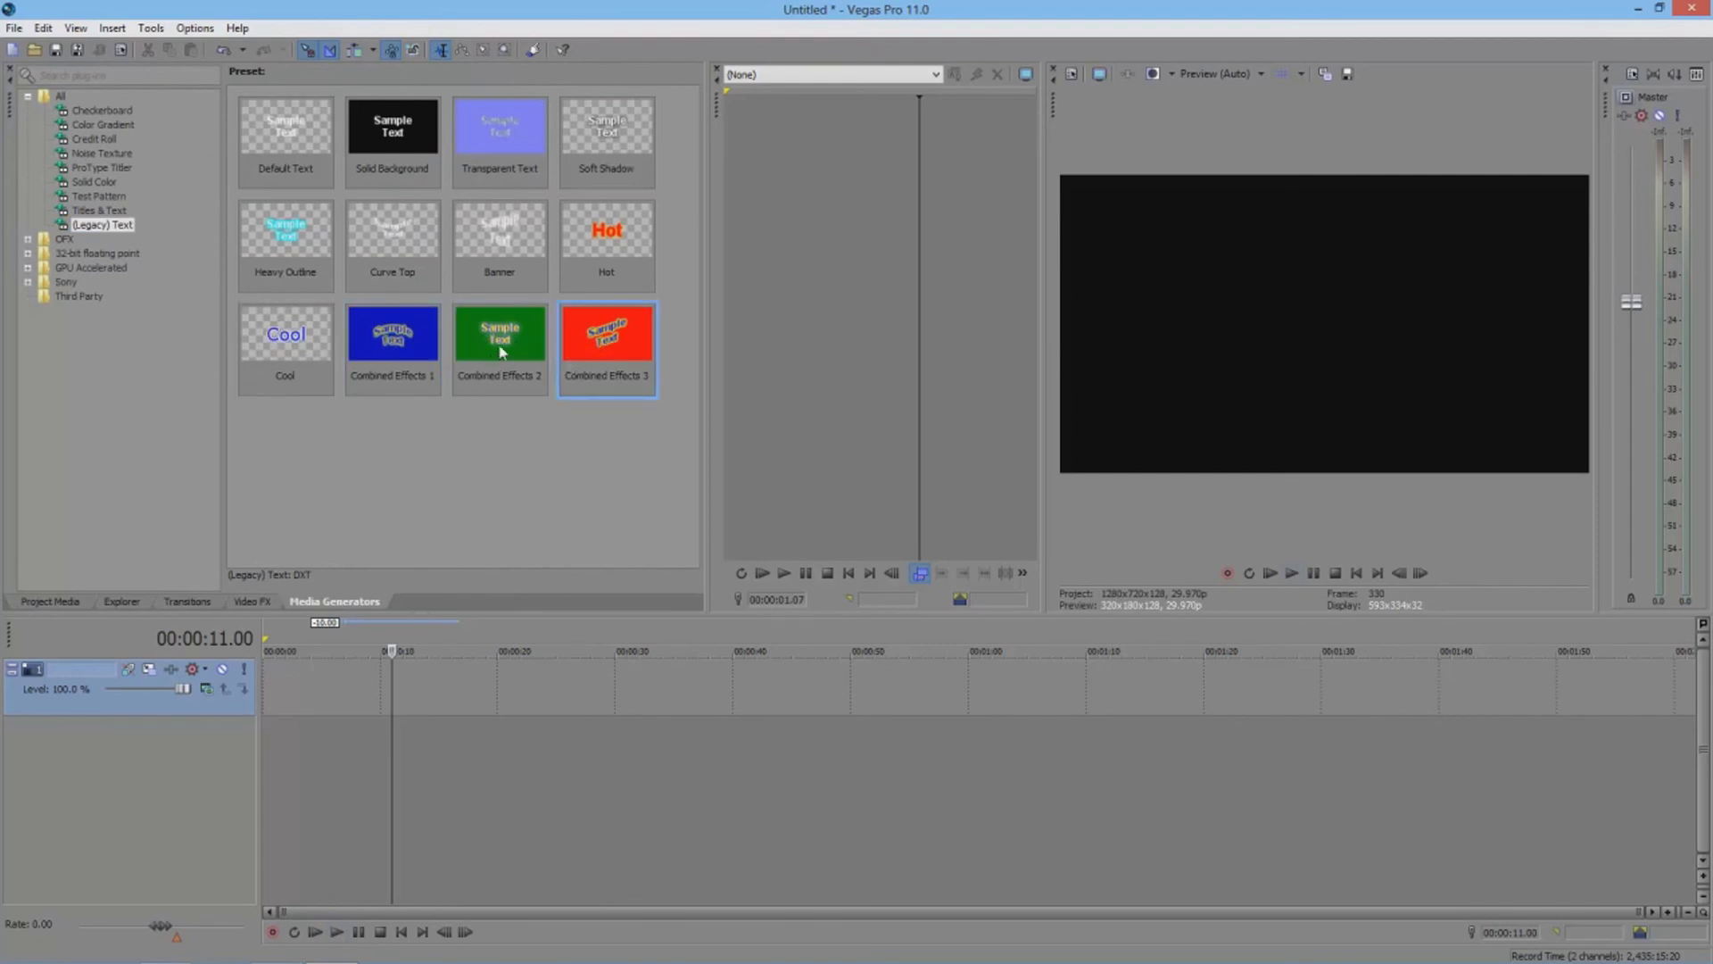
click(395, 348)
click(303, 216)
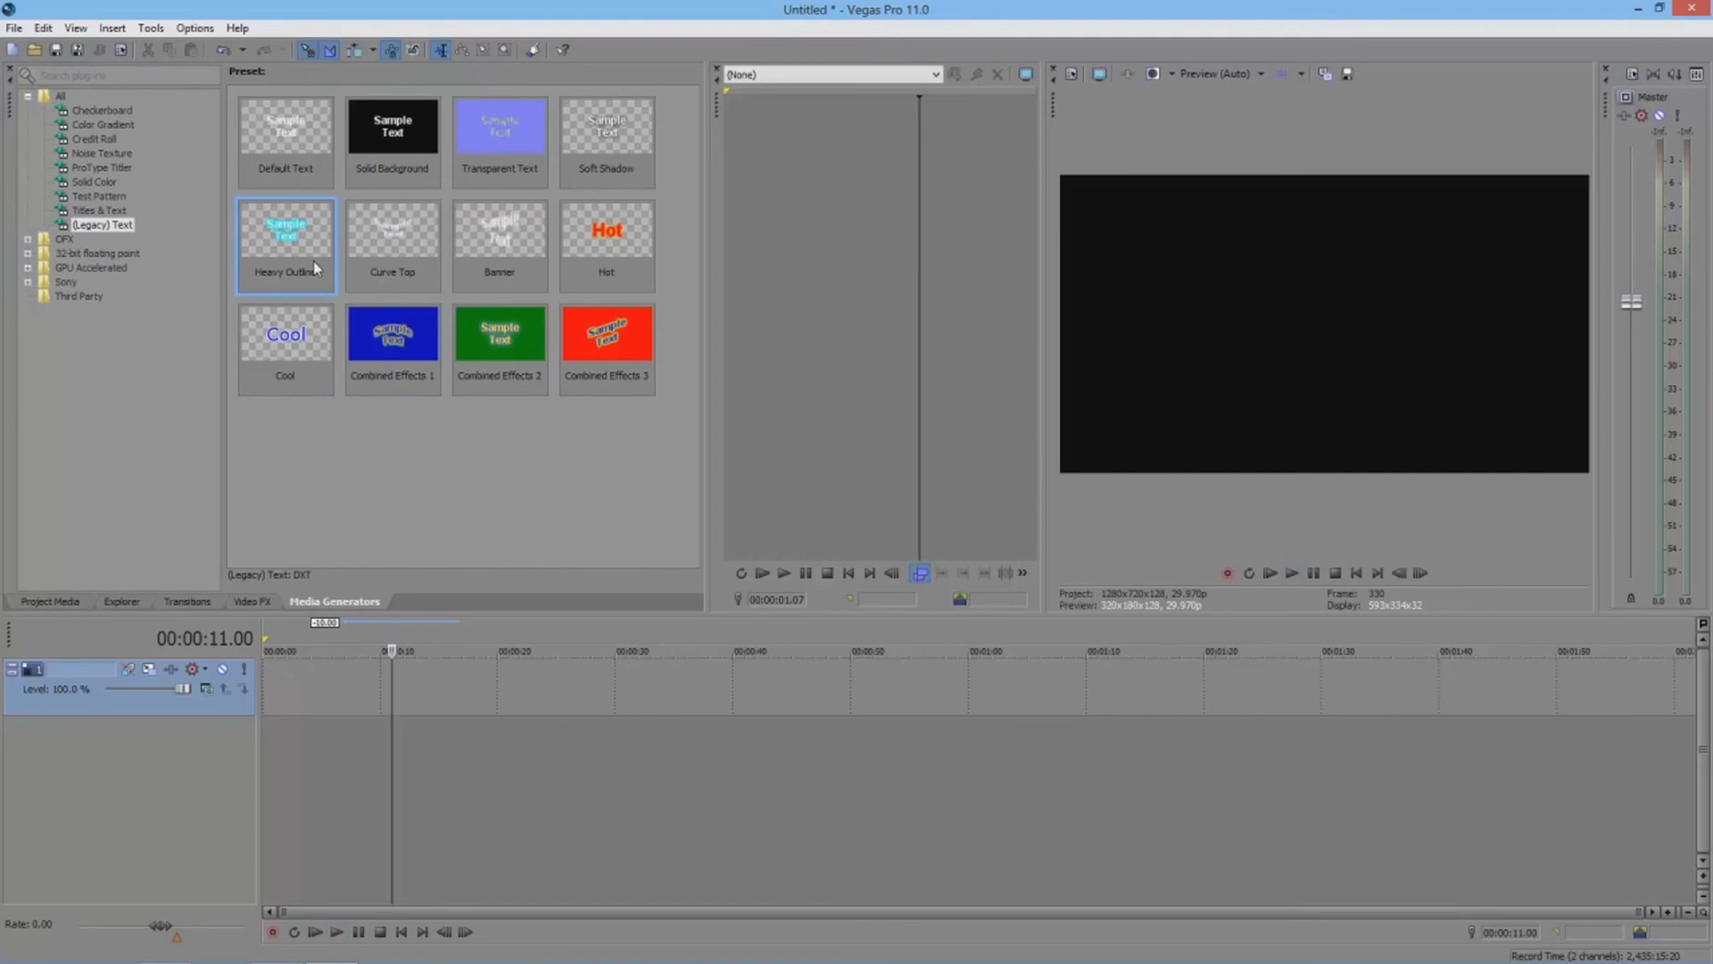
drag(283, 241, 459, 700)
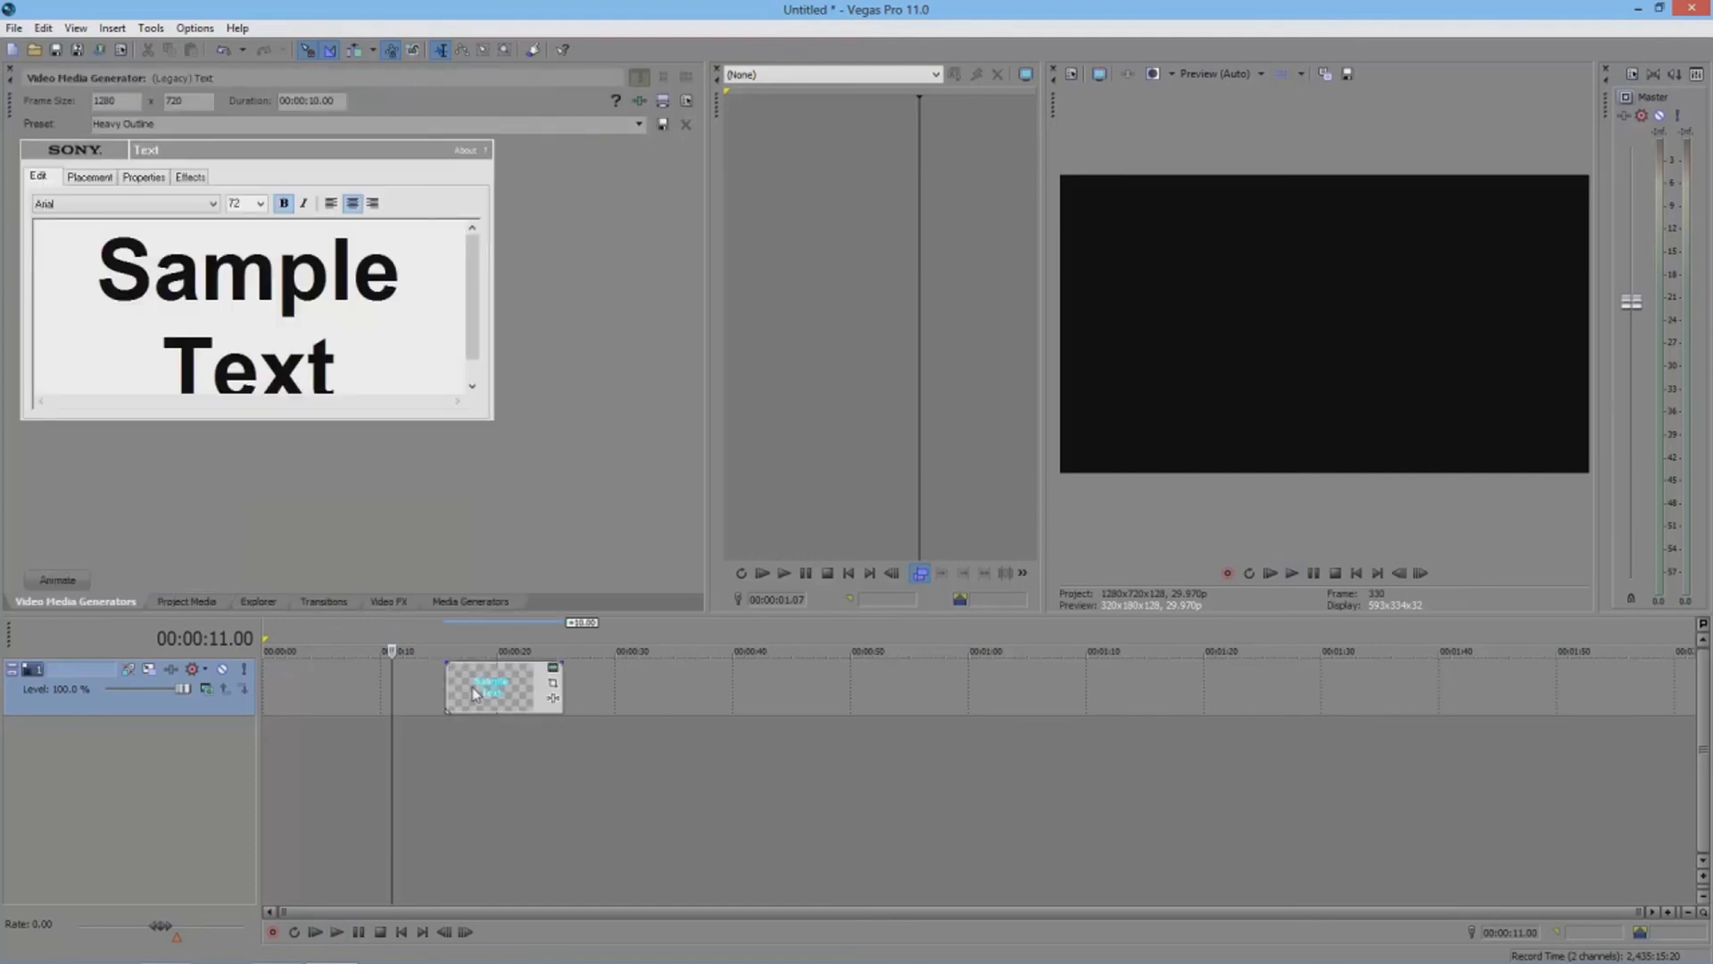
click(528, 687)
click(494, 685)
click(515, 685)
Delete the Heavy Outline text event from the timeline and return to the (Legacy) Text presets
click(460, 599)
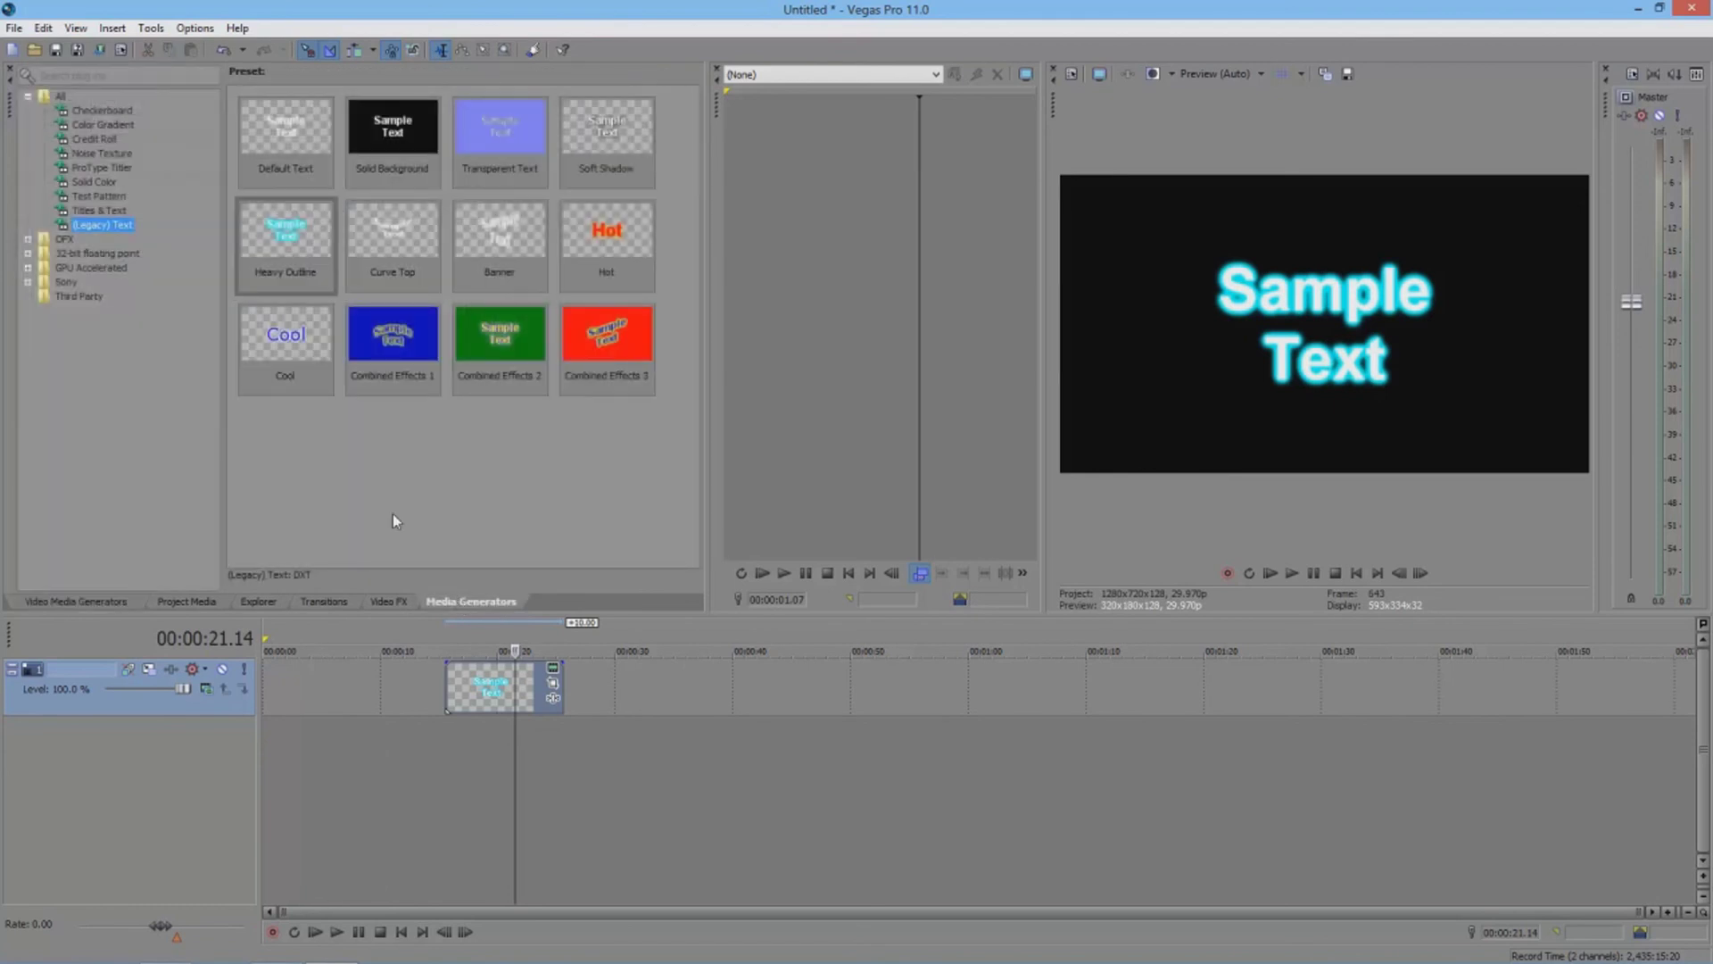
click(607, 339)
click(479, 685)
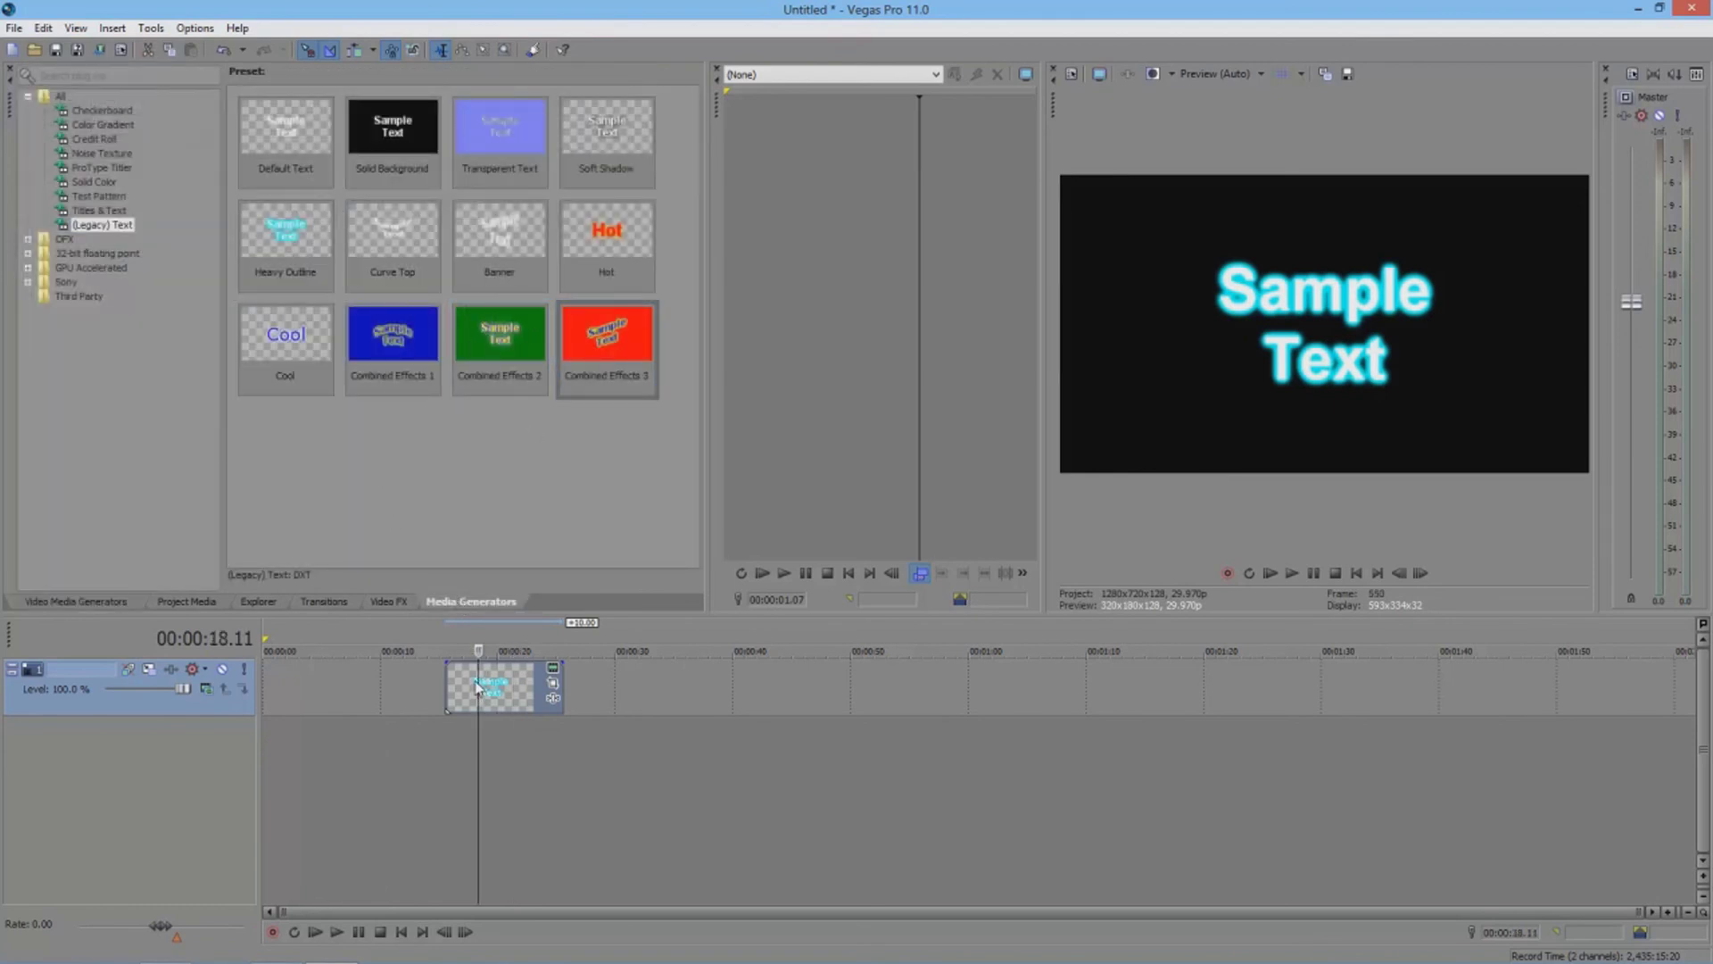
key(Delete)
click(347, 605)
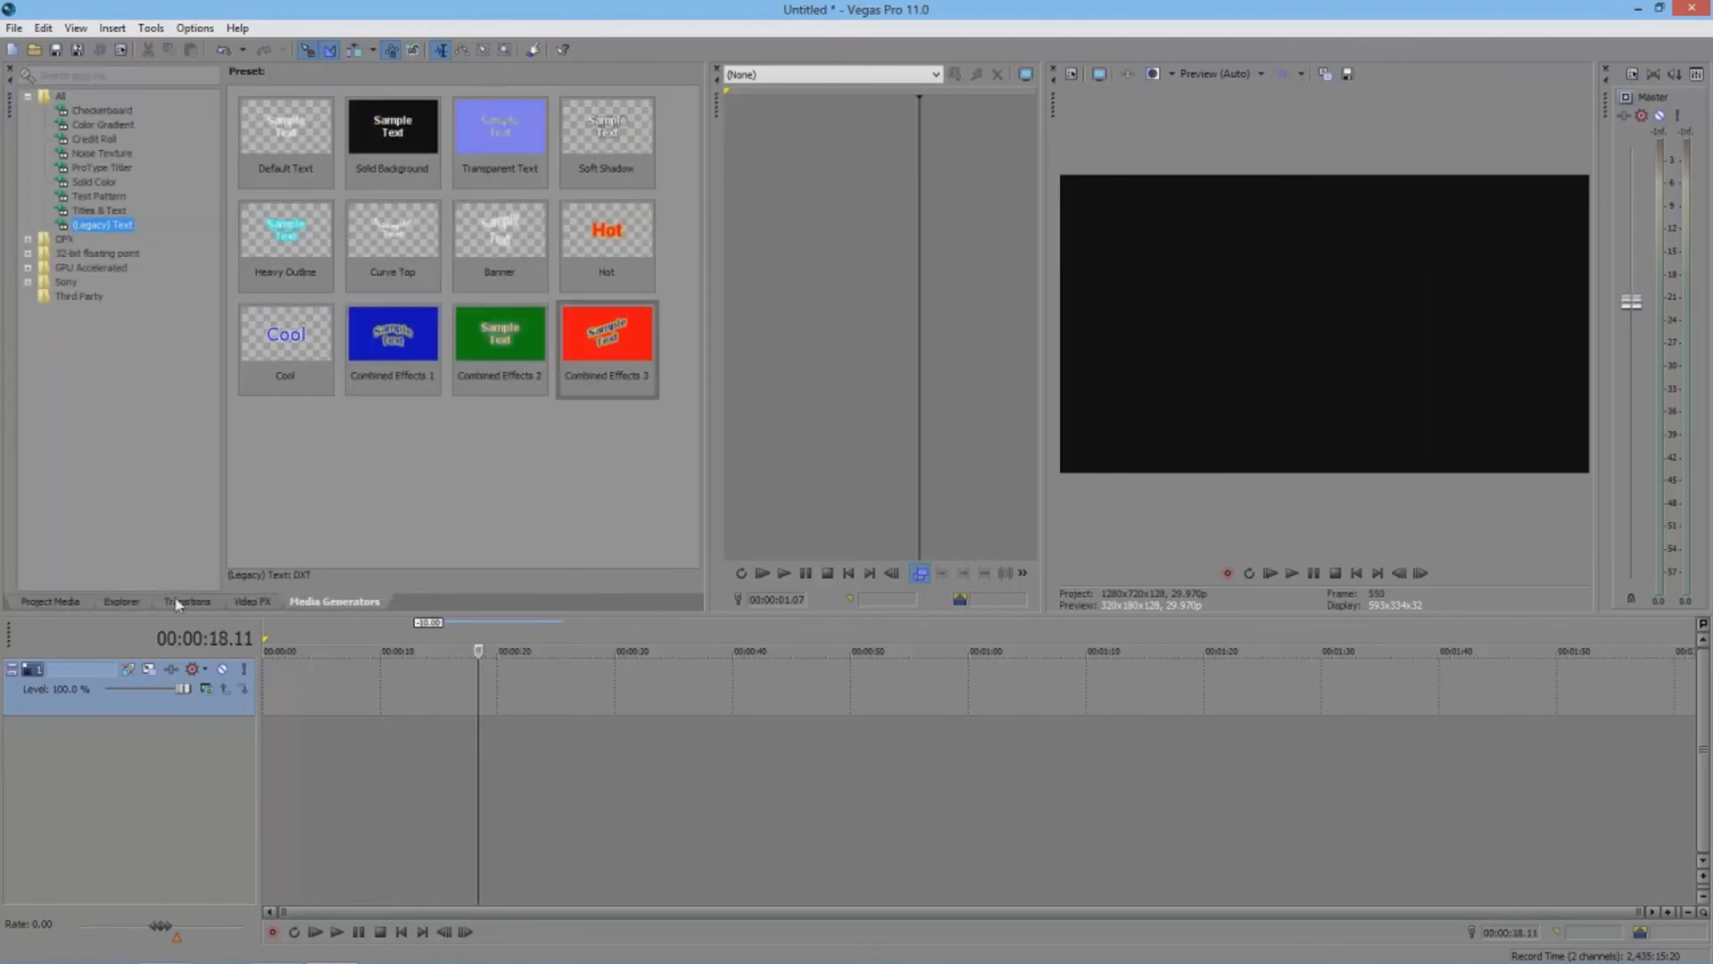
Look through the project media, transitions and video effects lists, and return to the media generators
click(54, 601)
click(176, 604)
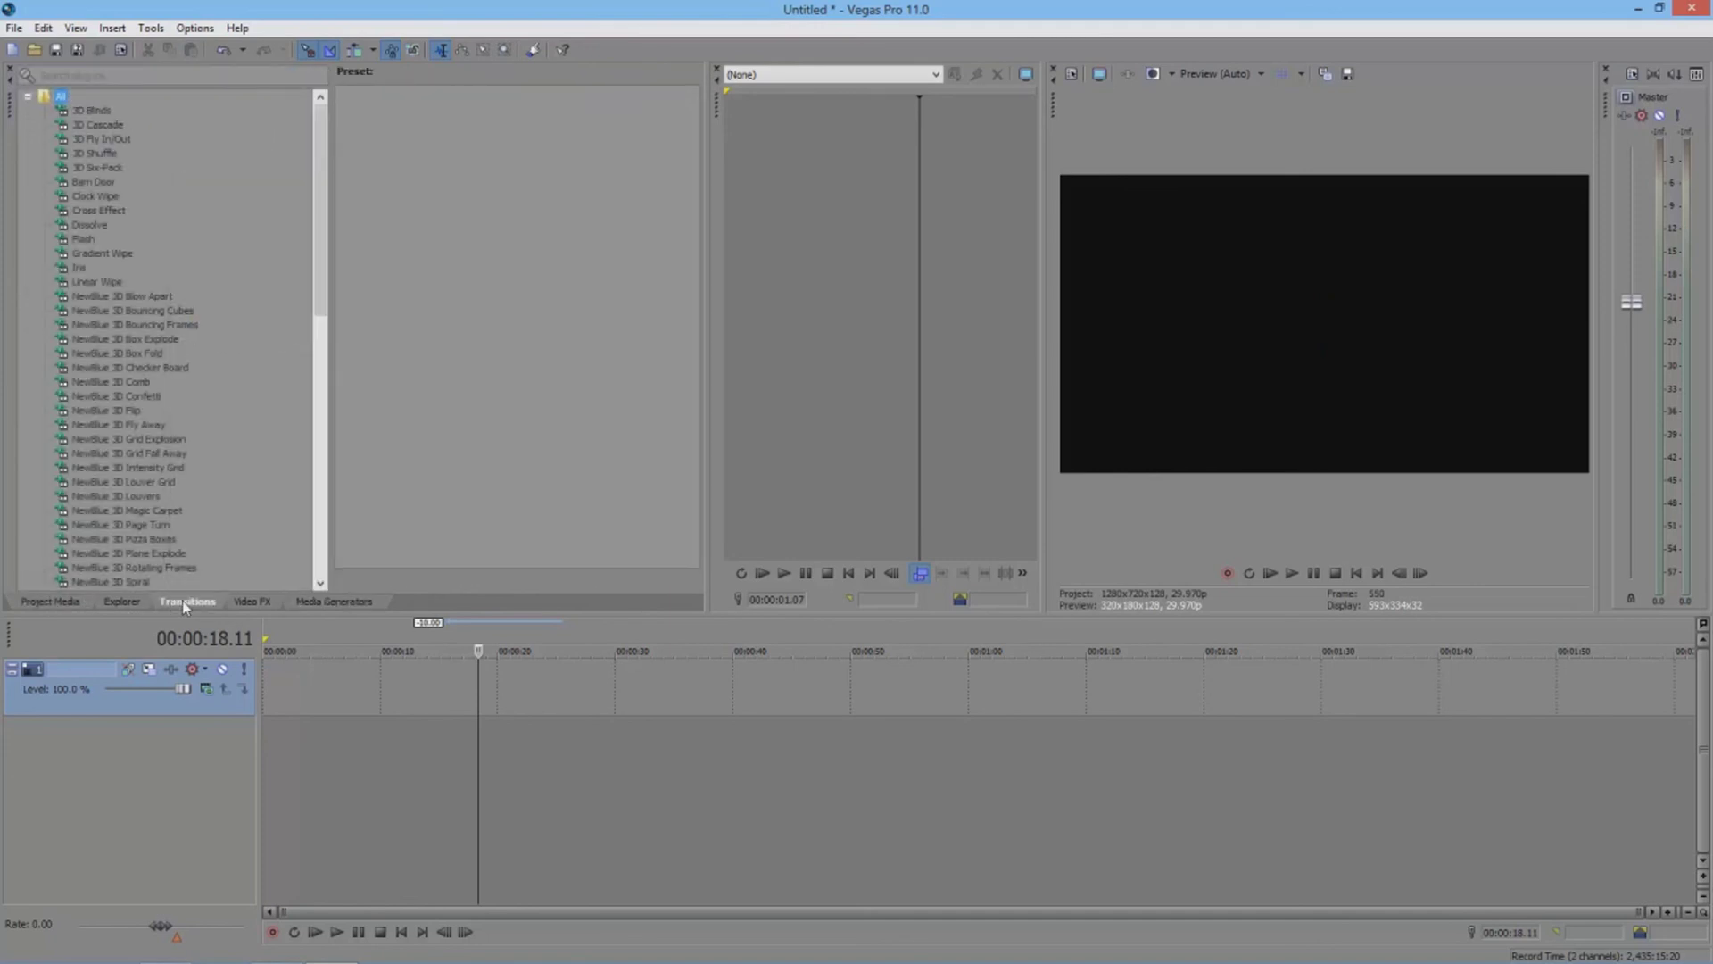
click(252, 602)
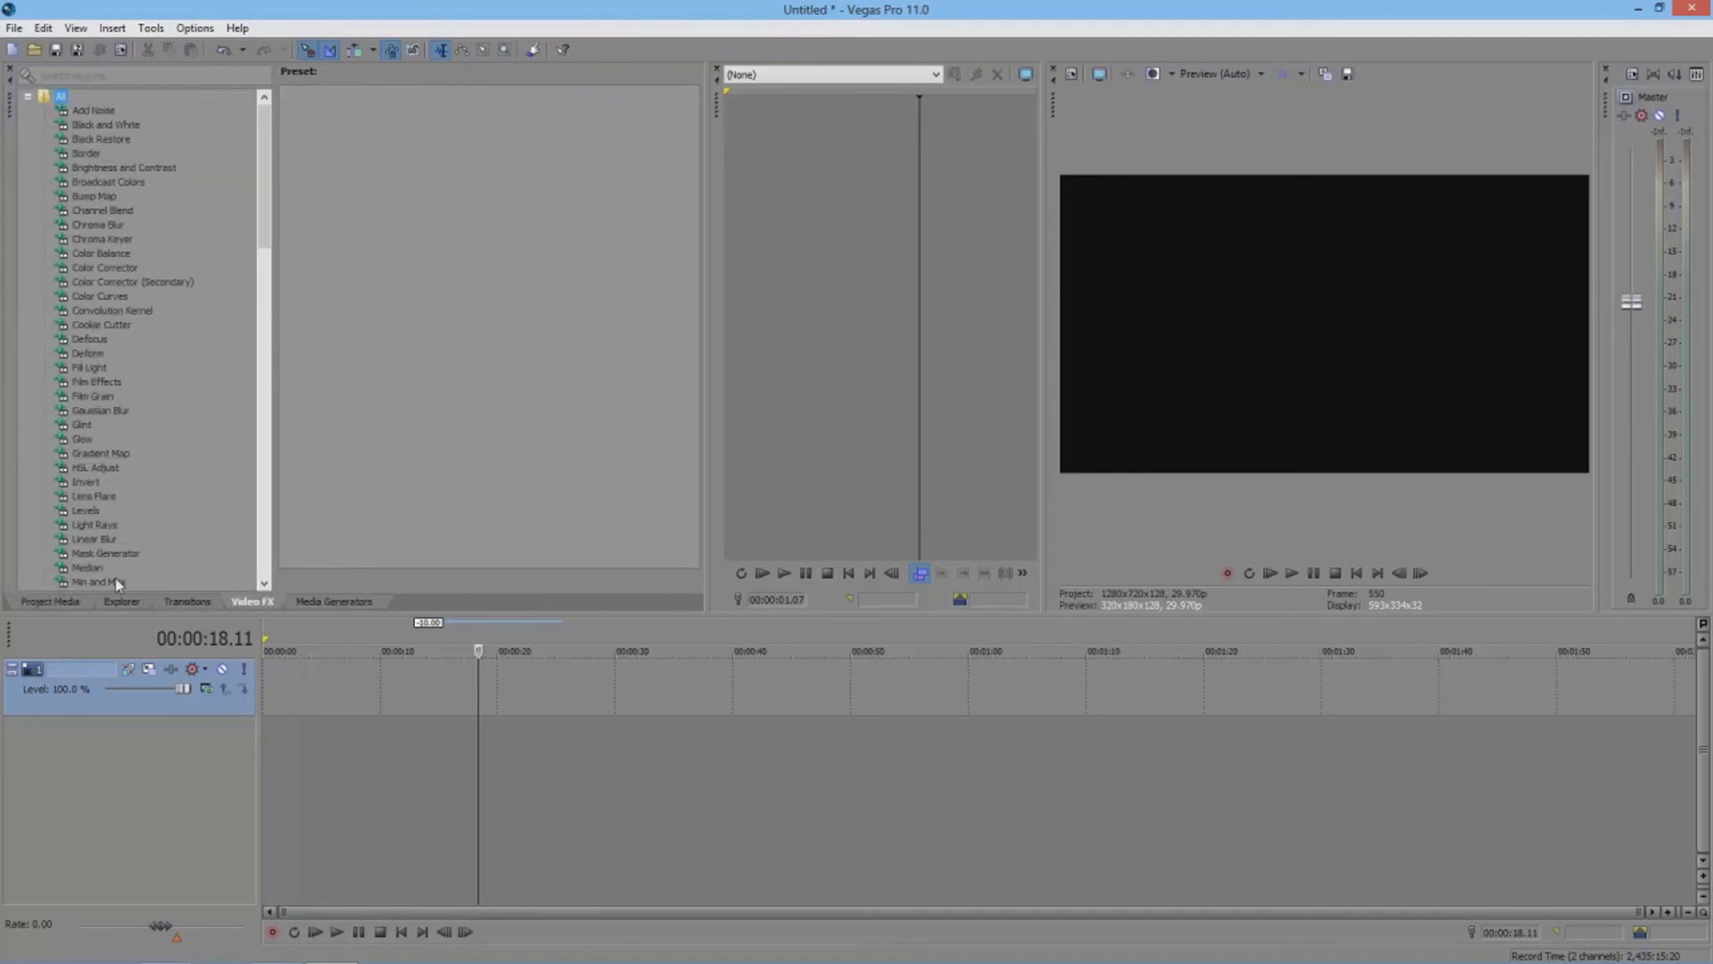
click(76, 599)
click(361, 600)
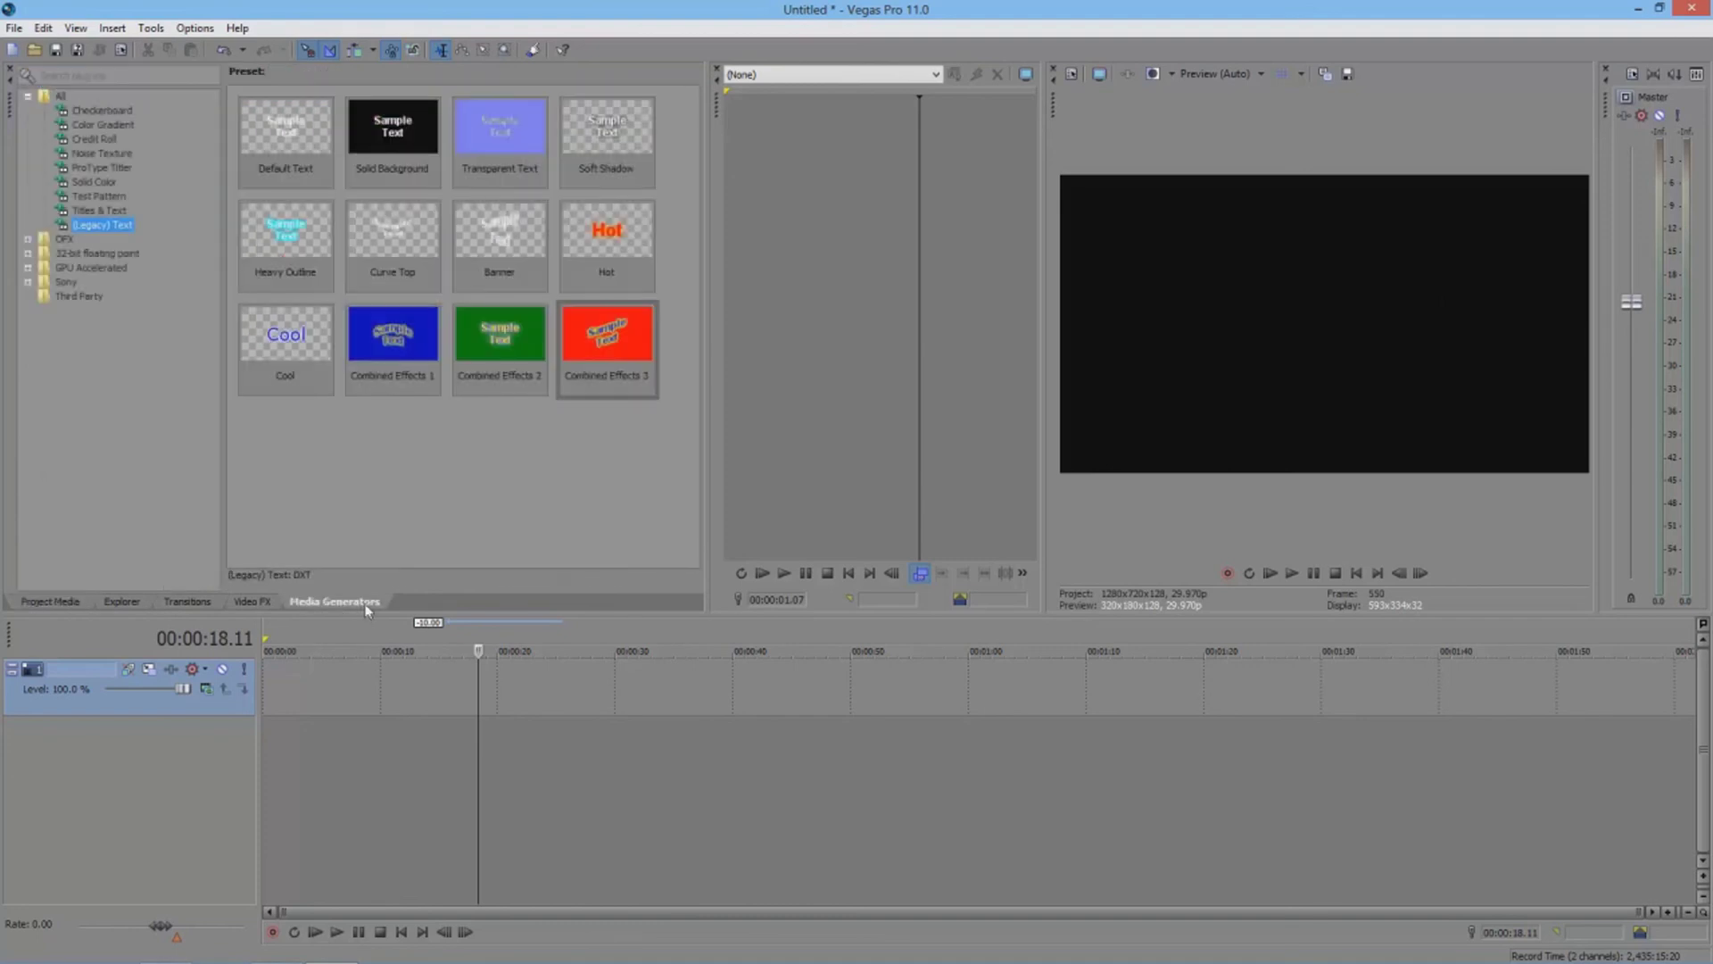